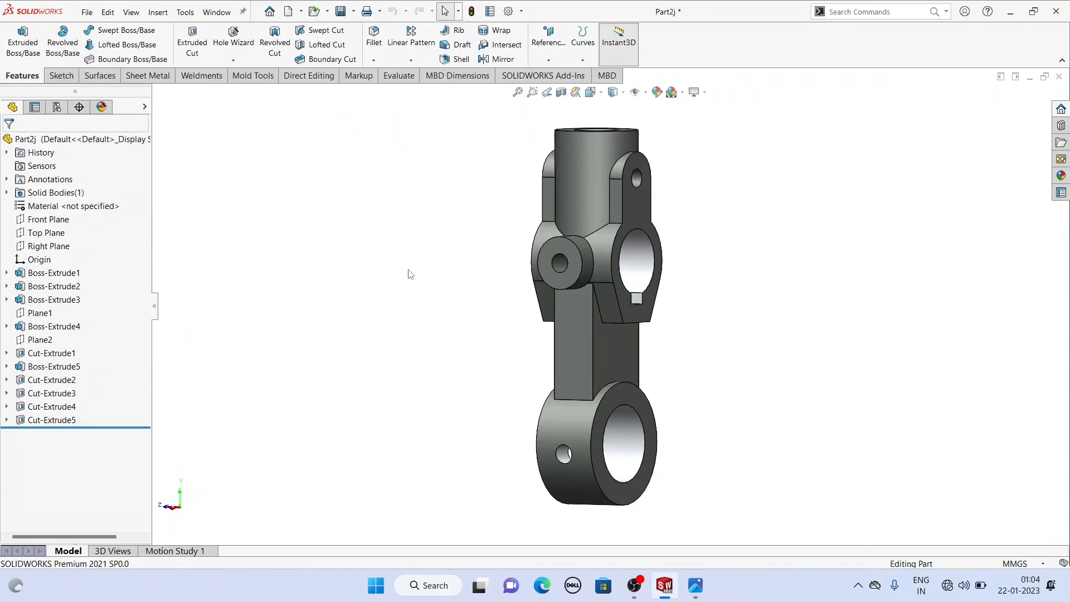
Examine the finished bracket model from another angle and review the dimensioned reference drawing.
mouse_move(399, 293)
middle_mouse_down()
mouse_move(312, 299)
mouse_move(348, 241)
mouse_move(427, 349)
middle_mouse_up()
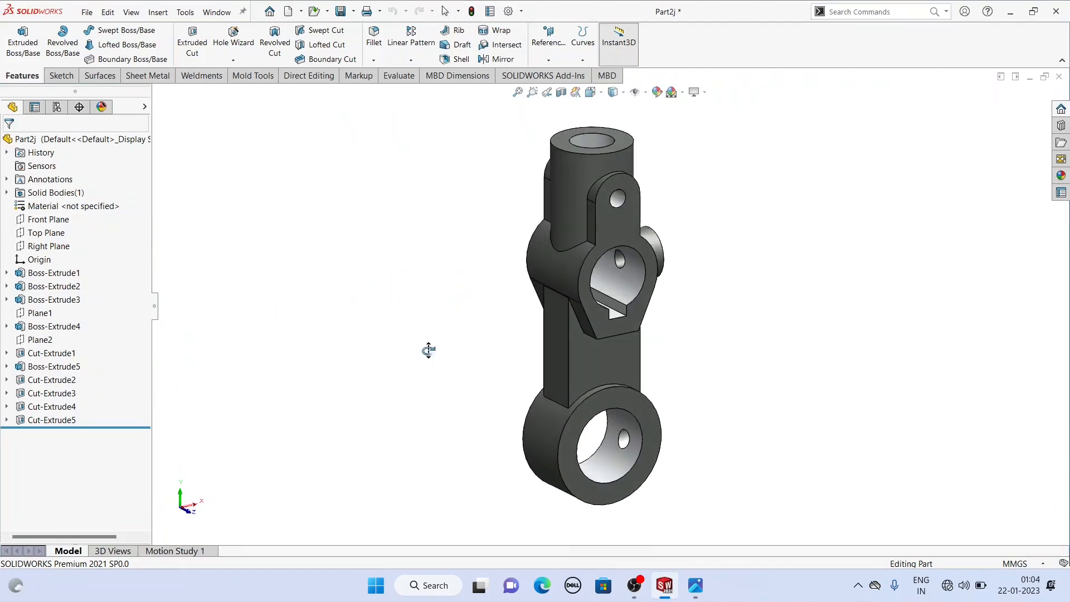
key("alt+Tab")
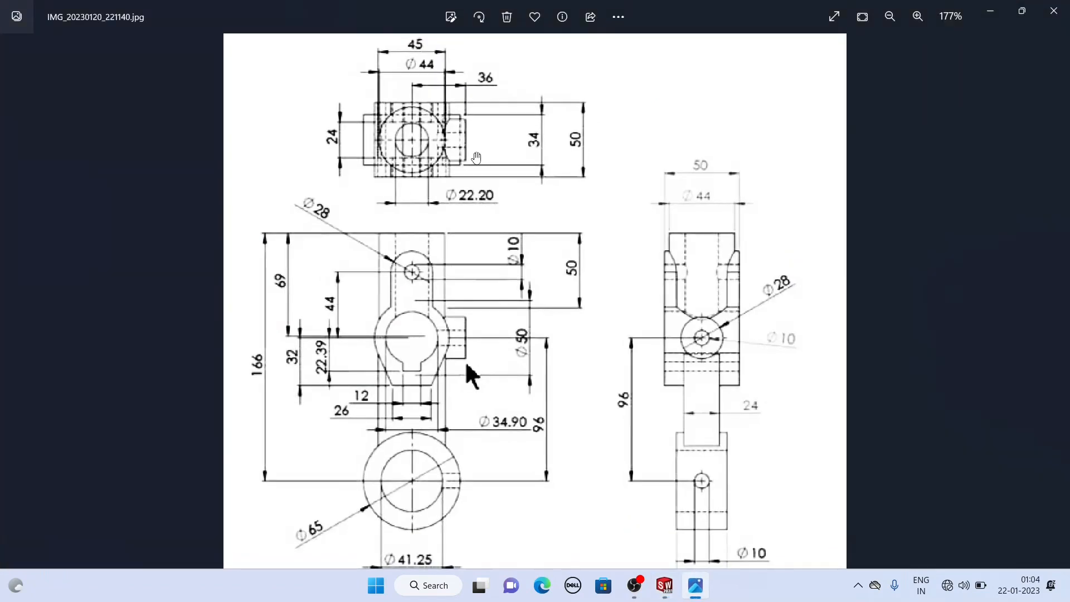
left_click(984, 10)
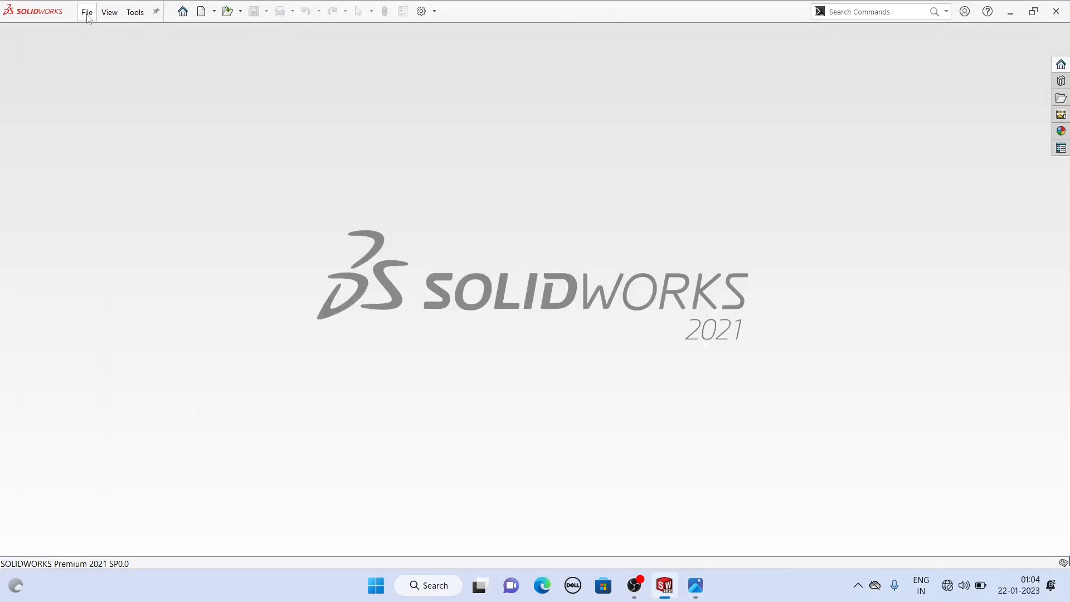
Create a new part document and start a sketch on the Front Plane.
left_click(87, 13)
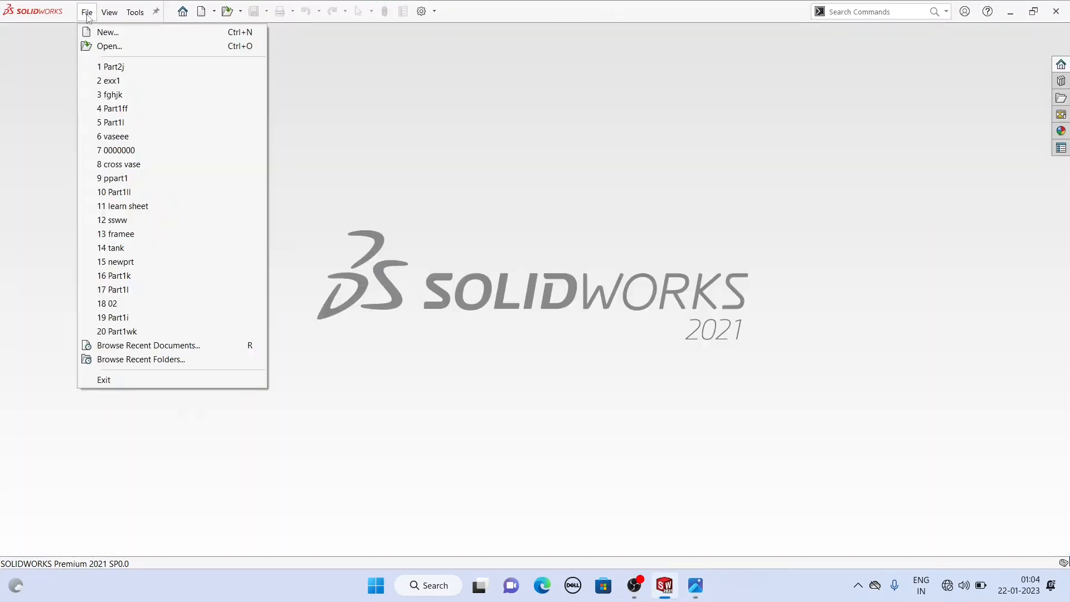
left_click(98, 32)
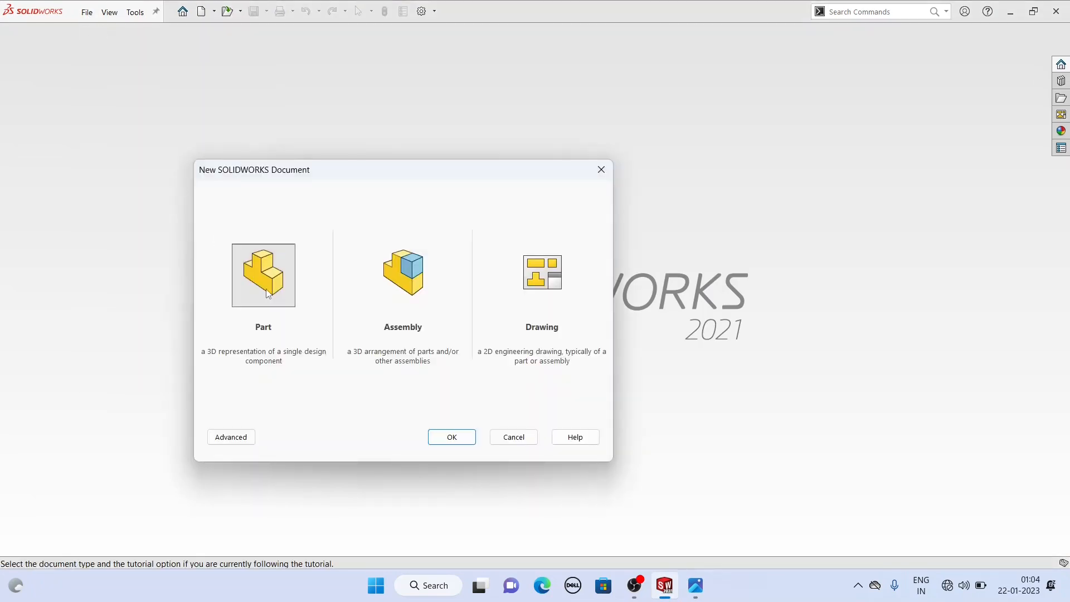
left_click(450, 436)
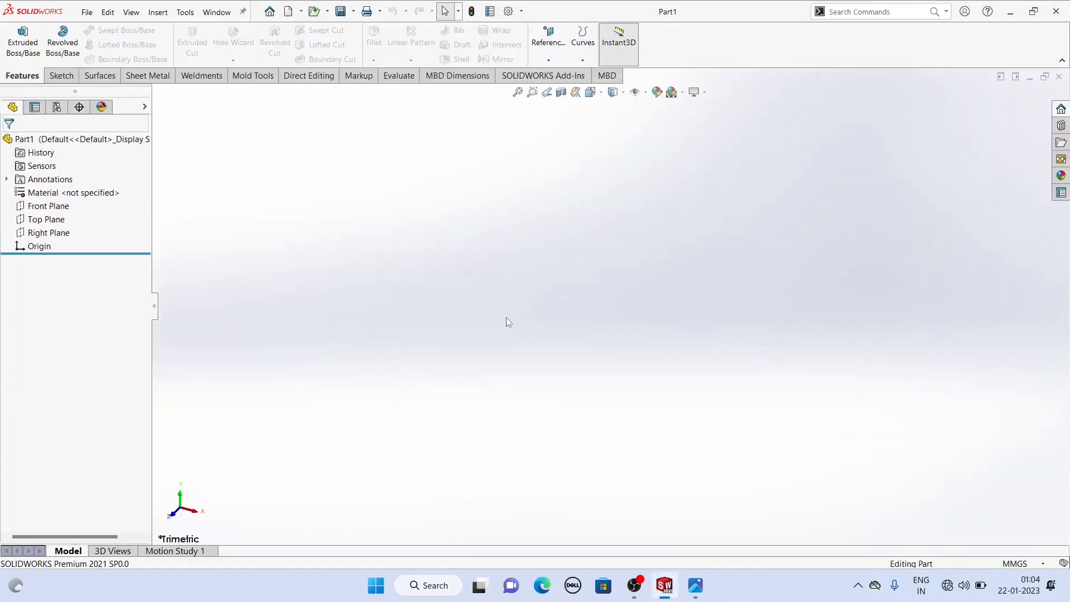
left_click(48, 207)
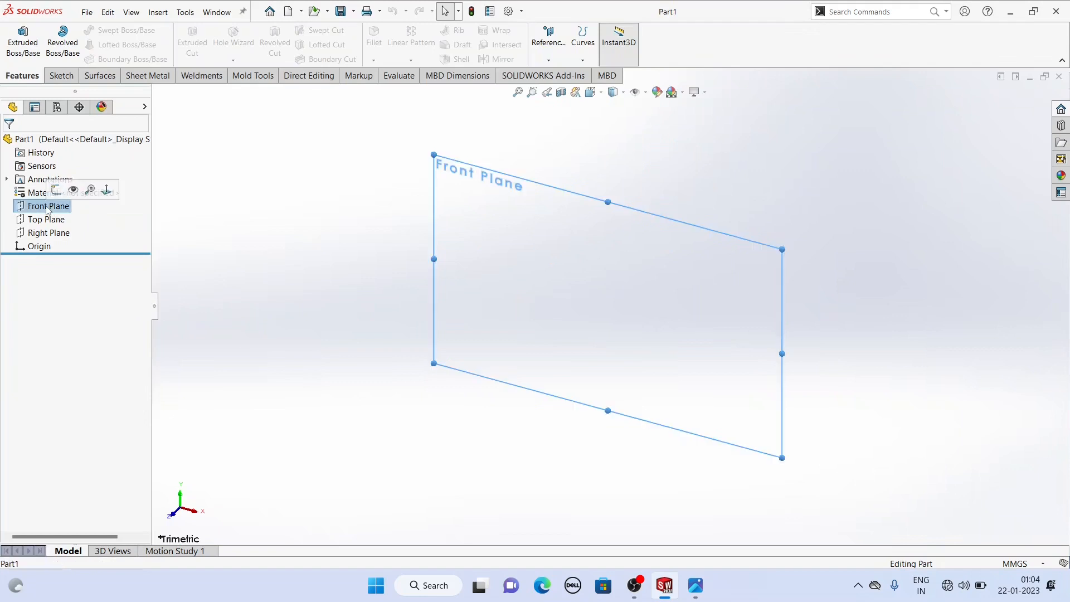
left_click(60, 192)
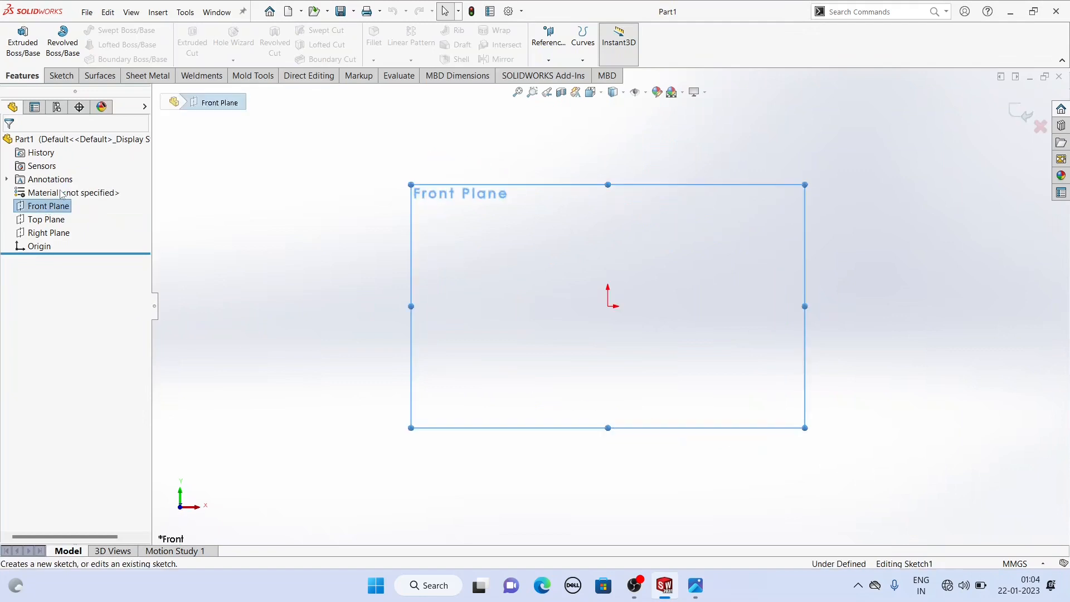
Consult the reference drawing, then sketch a circle centred on the origin and dimension its diameter to 50 mm.
left_click(695, 585)
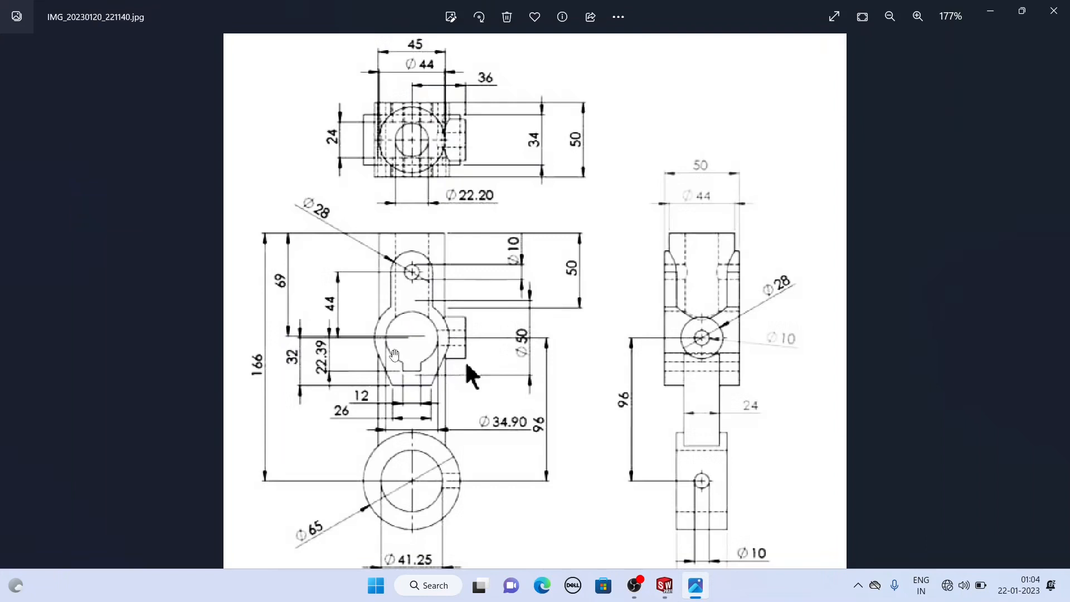
left_click(665, 584)
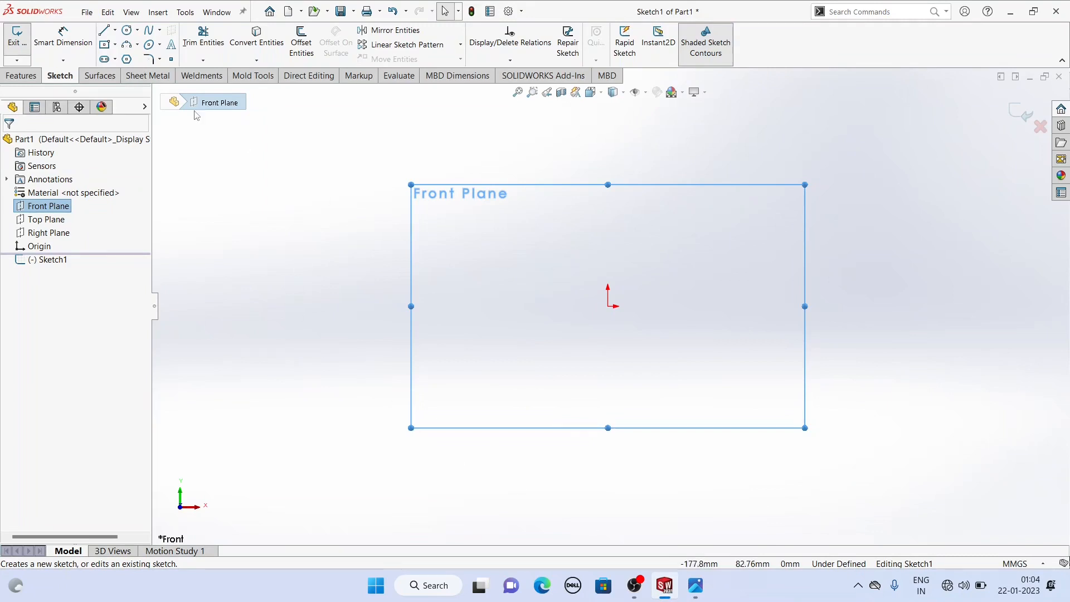
left_click(127, 29)
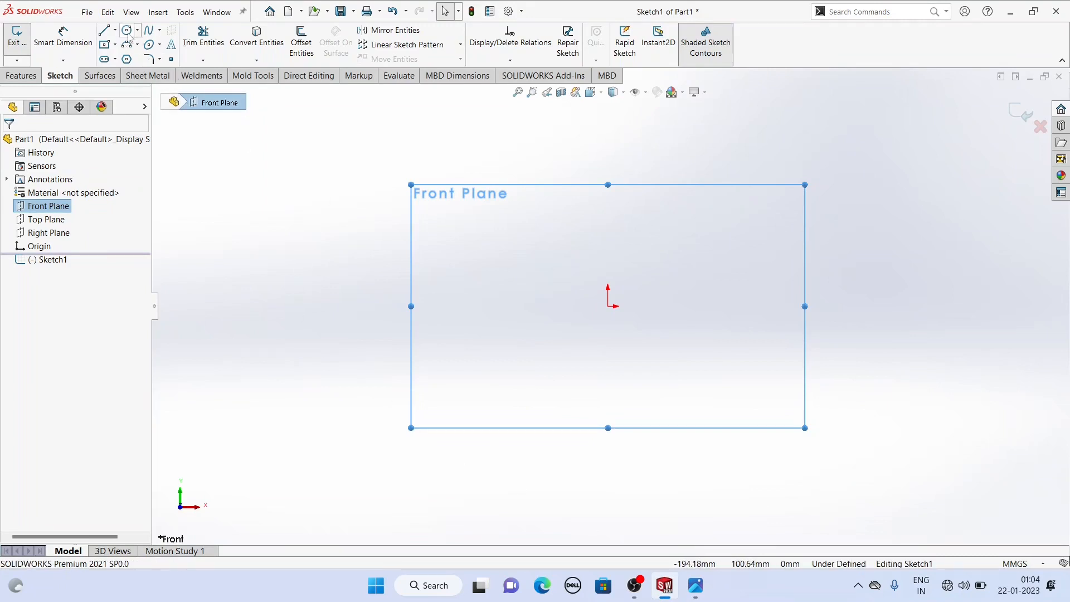
left_click(608, 306)
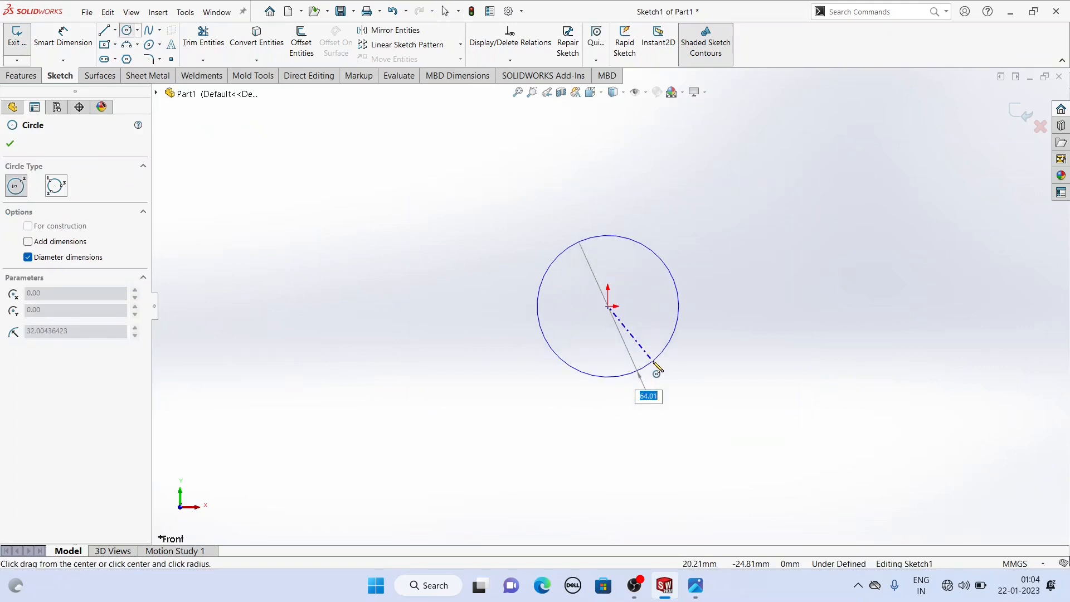
left_click(655, 365)
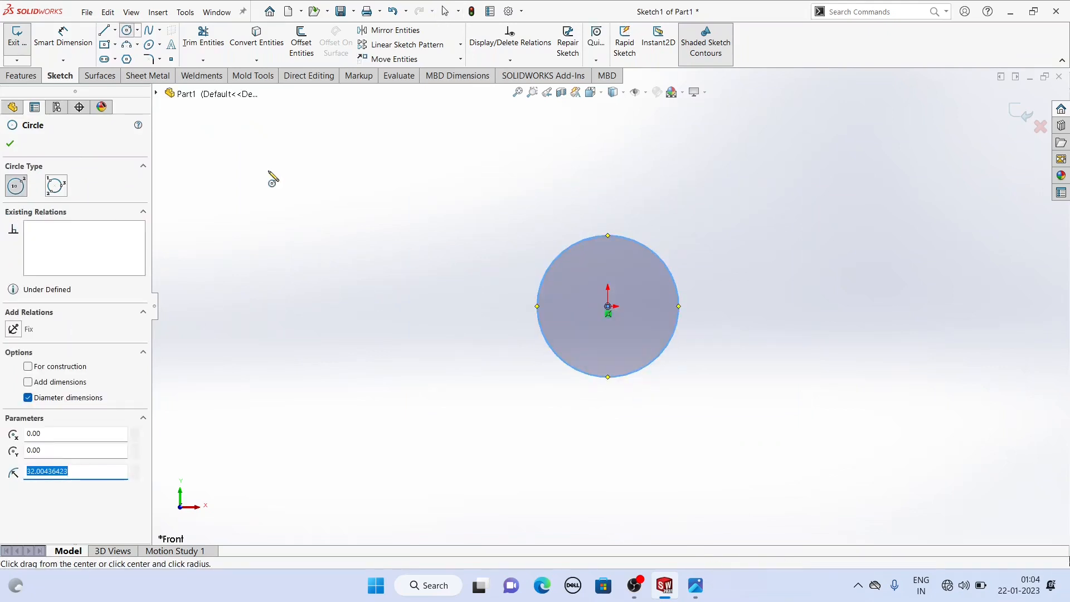
left_click(63, 36)
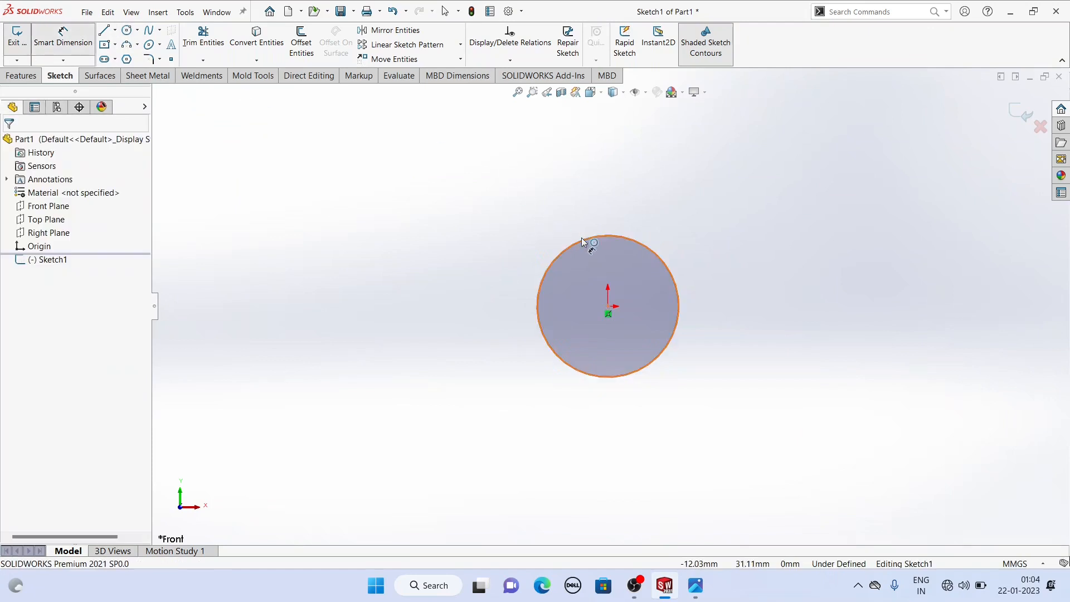
left_click(582, 238)
left_click(357, 317)
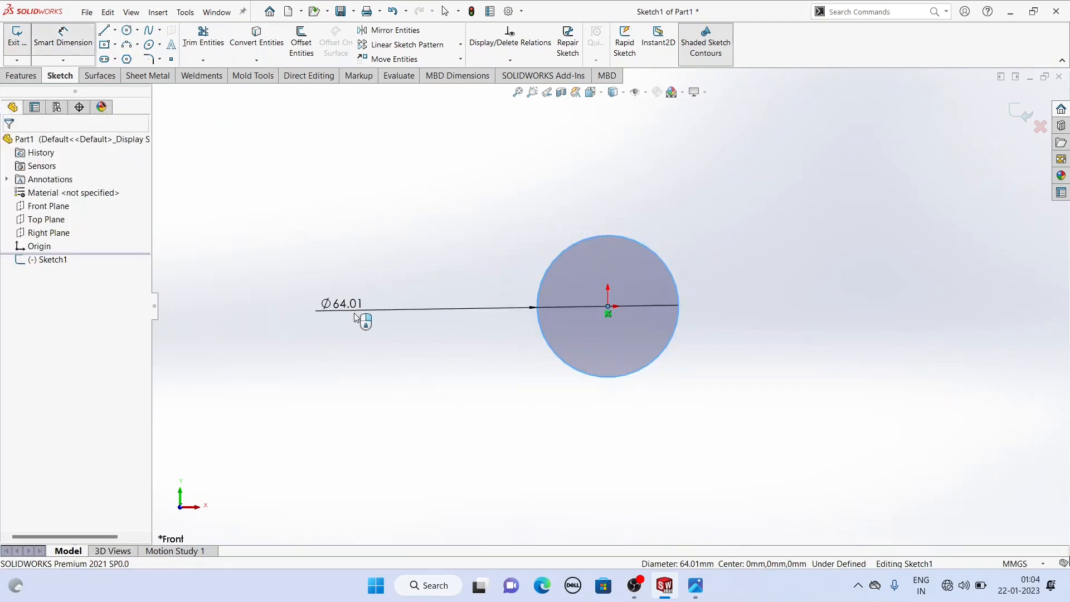
type("50")
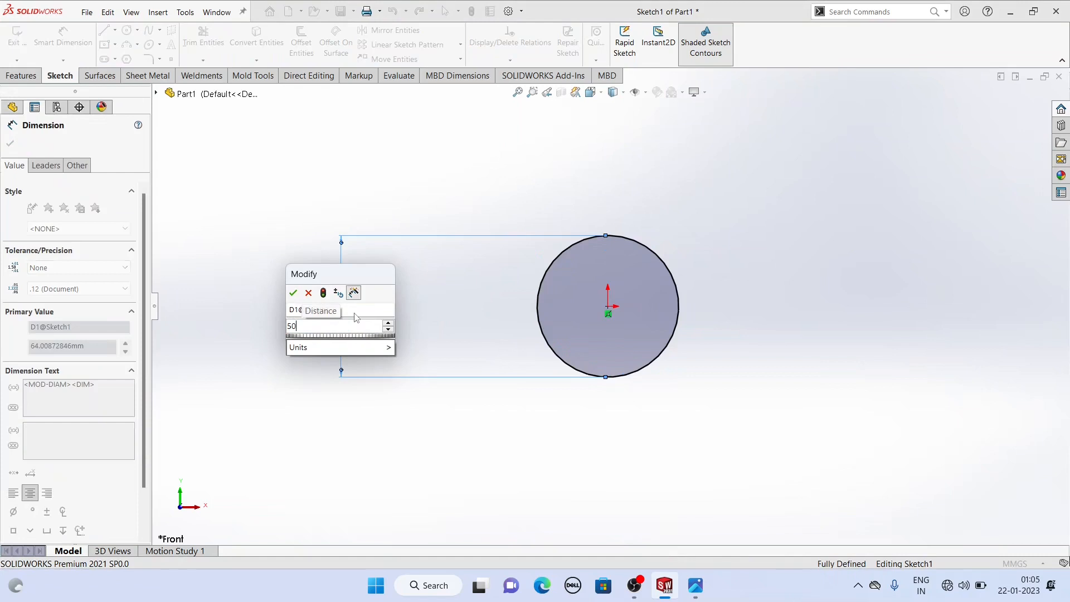
key("Return")
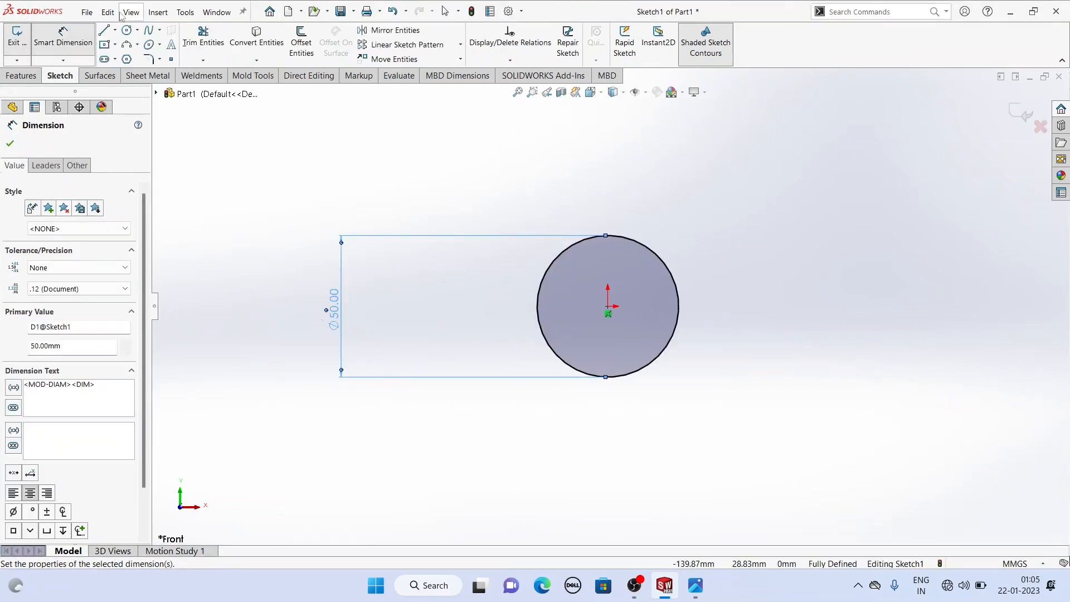
Sketch a lug outline above the circle with two vertical lines about 31 and 30 mm long, joined by a tangent arc.
left_click(103, 30)
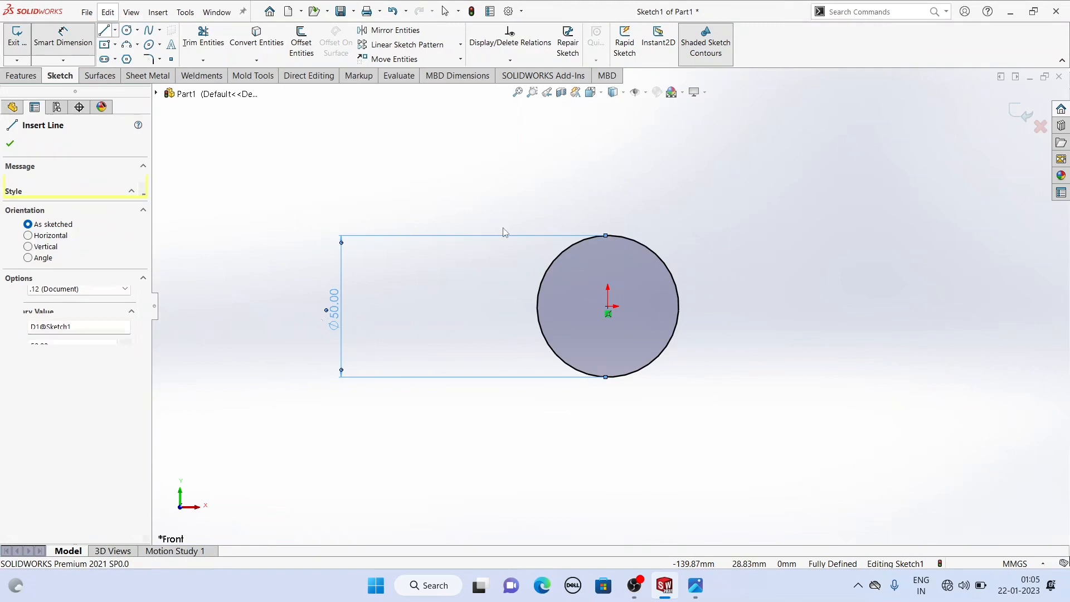
left_click(568, 249)
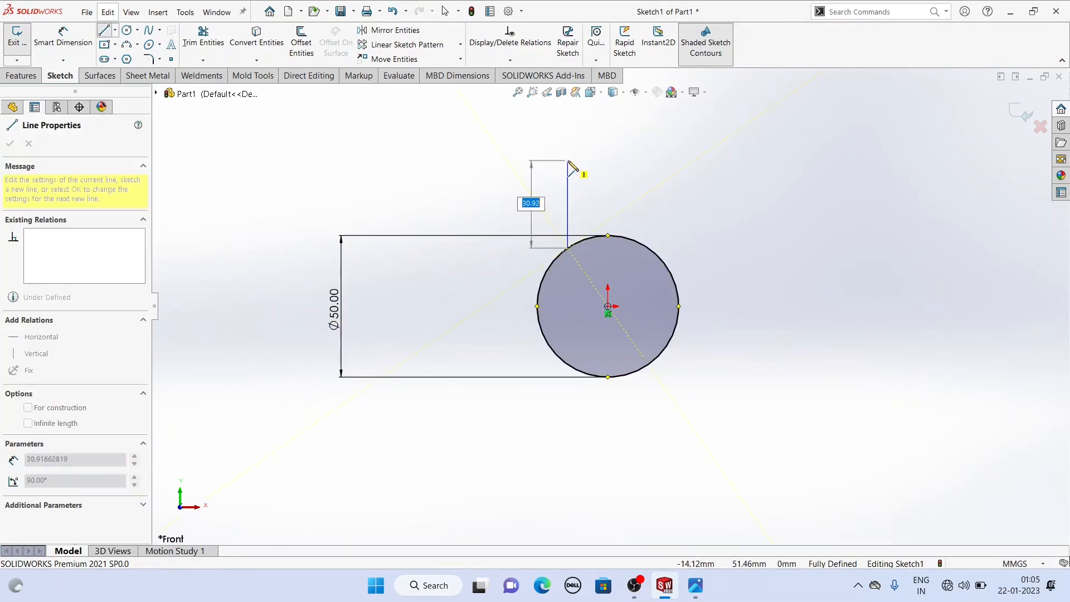
left_click(568, 161)
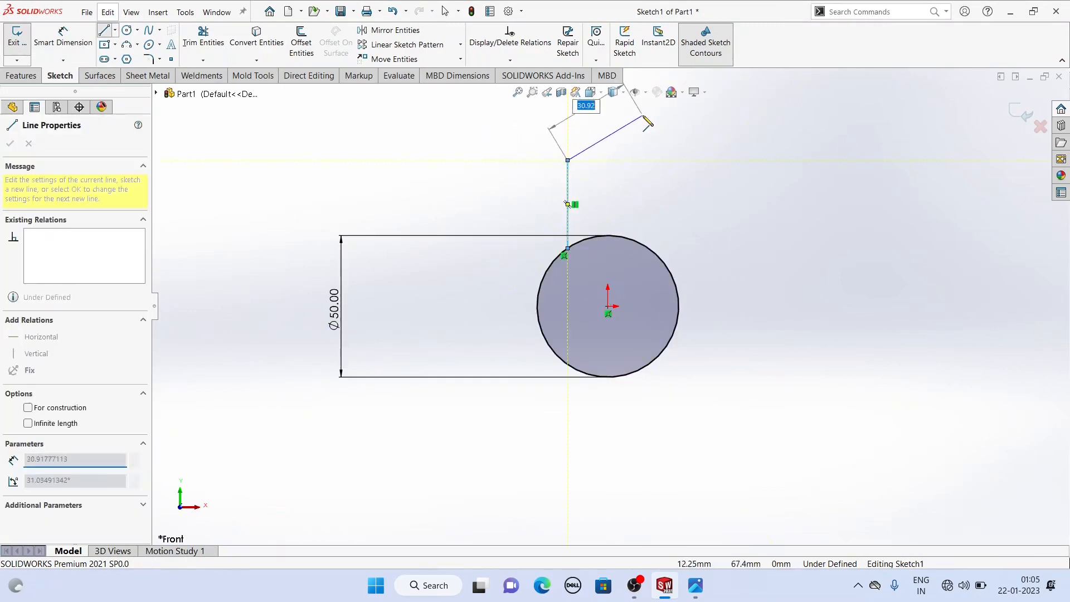
left_click(645, 161)
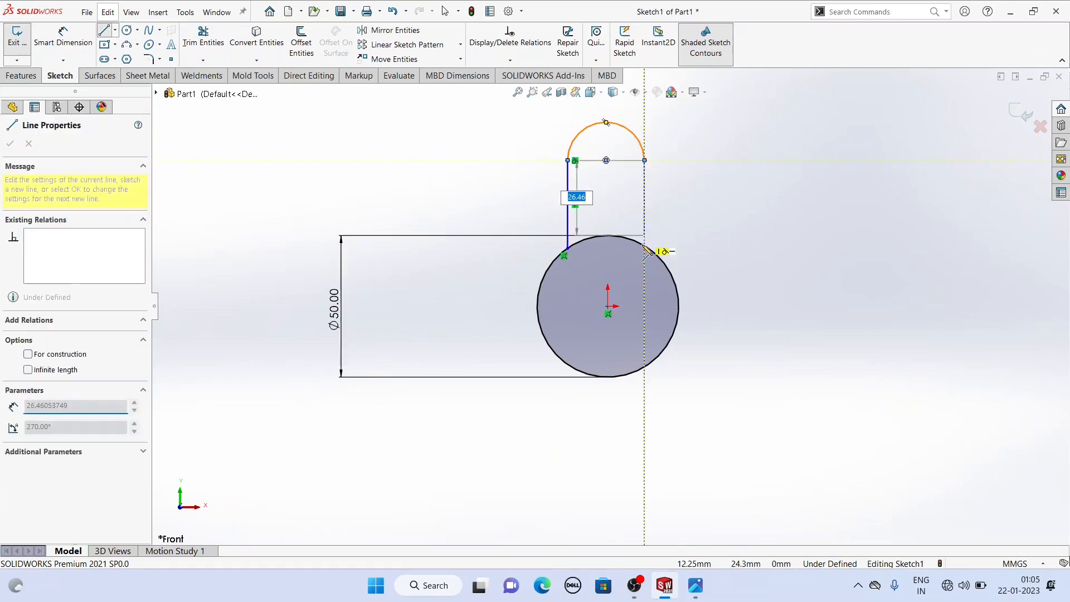
left_click(645, 248)
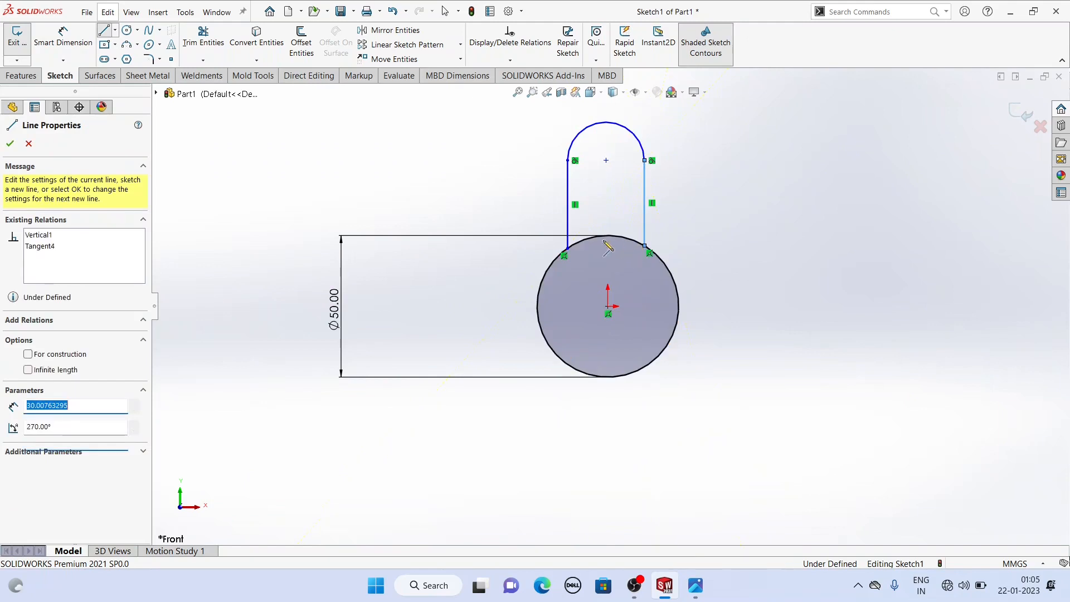
key("Escape")
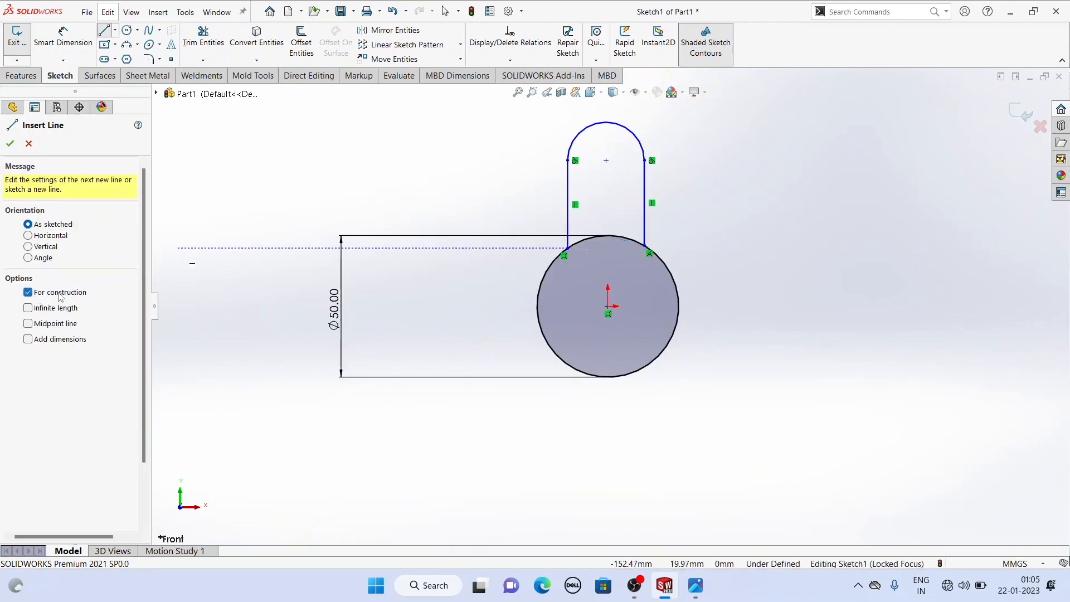
Draw a vertical construction line about 68 mm long from the origin up past the lug's arc.
left_click(607, 310)
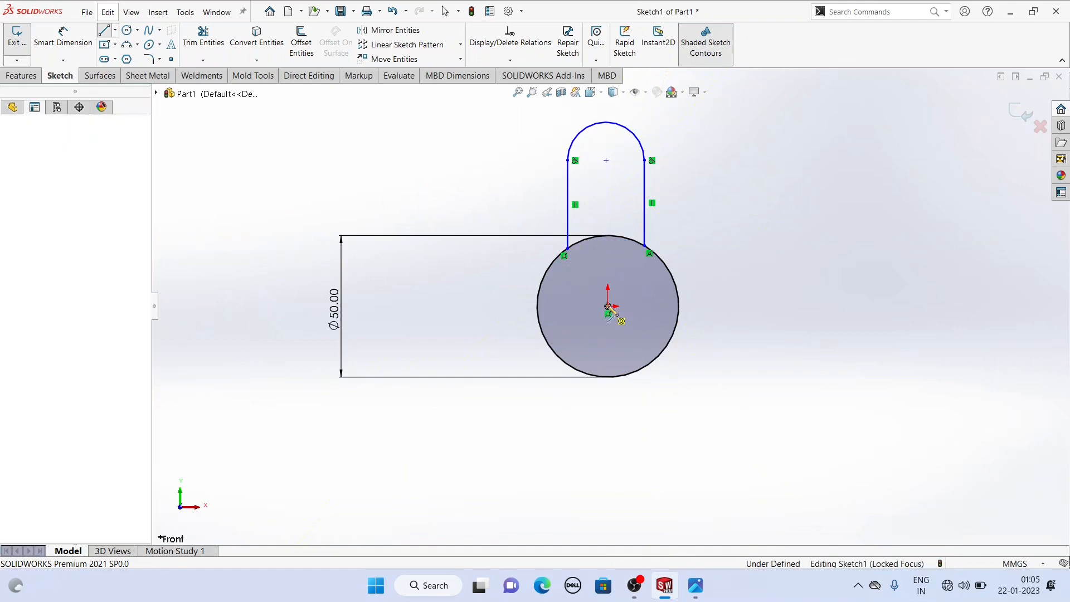
left_click(608, 119)
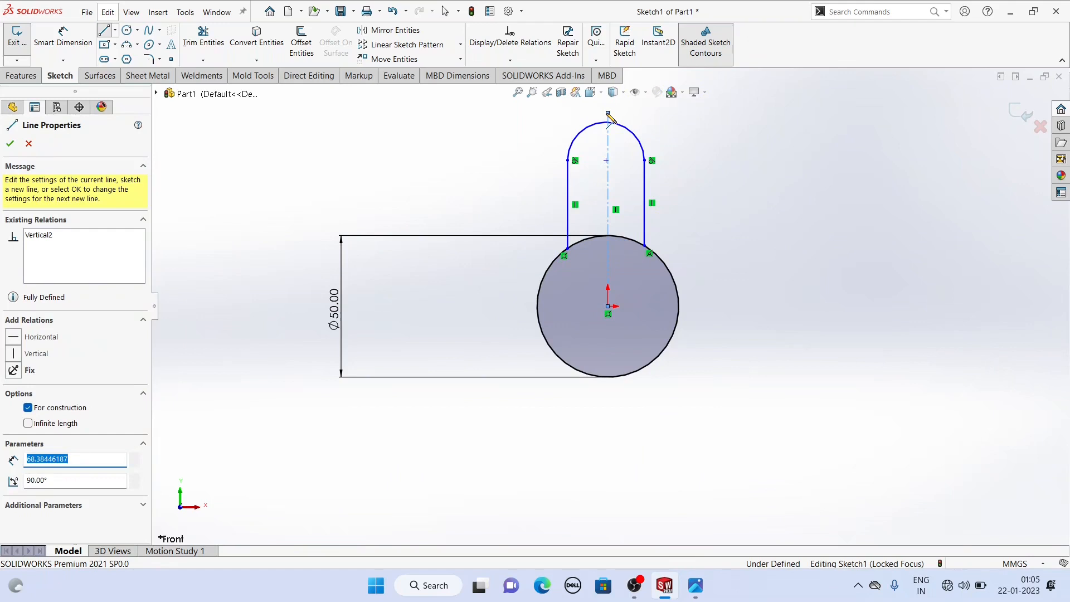
double_click(421, 148)
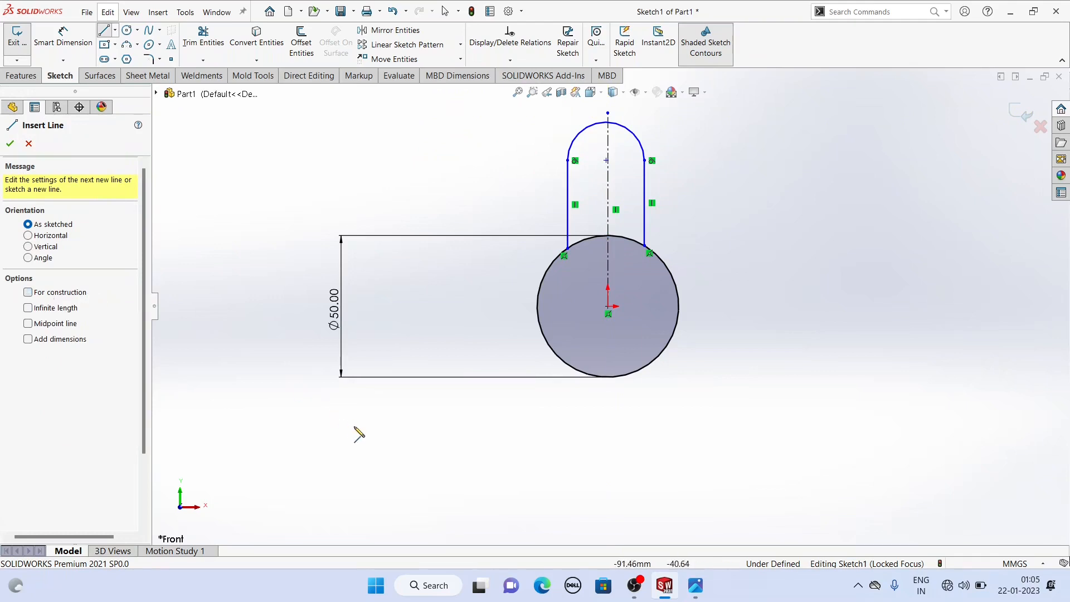
Sketch an open-topped trapezoid below the circle with a horizontal base and two outward-sloping sides, the right one about 34 mm long.
left_click(519, 358)
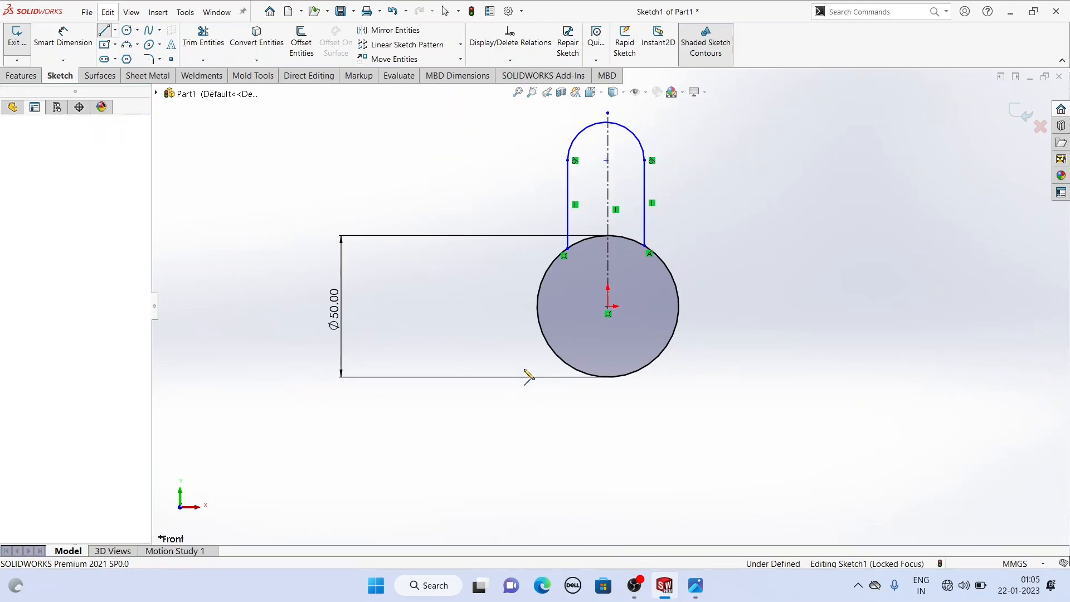
left_click(545, 445)
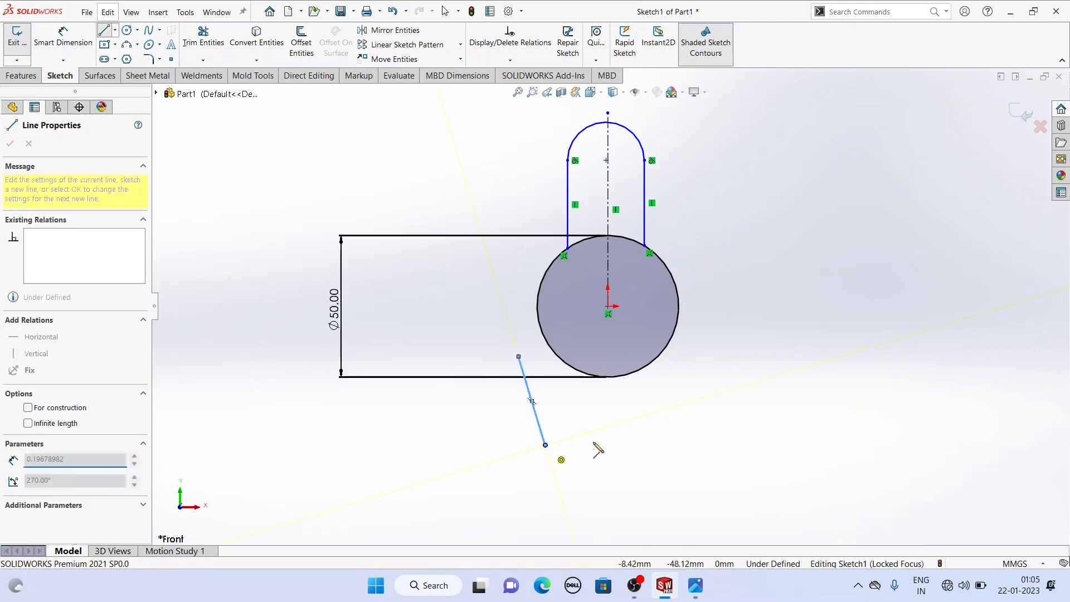
left_click(694, 445)
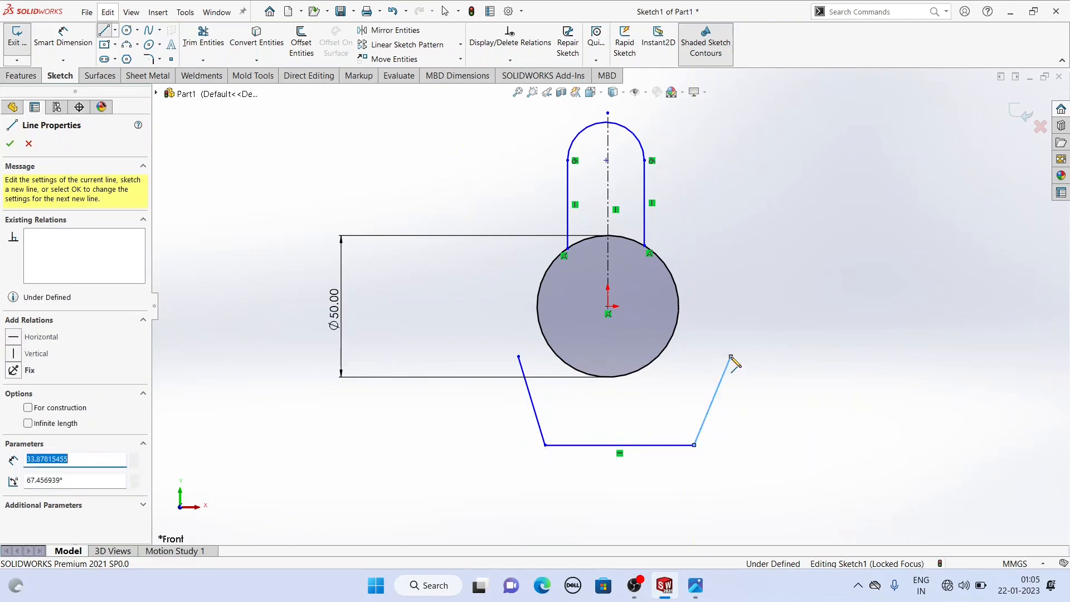
left_click(730, 356)
right_click(745, 258)
left_click(752, 265)
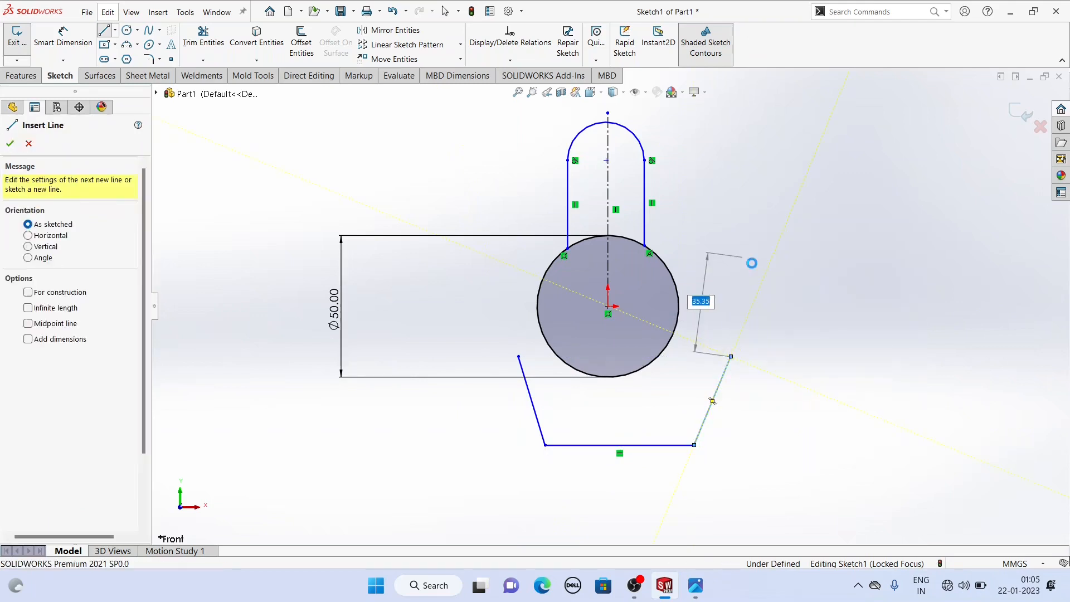
Make the lug's two vertical lines symmetric about the vertical construction line.
left_click(567, 207)
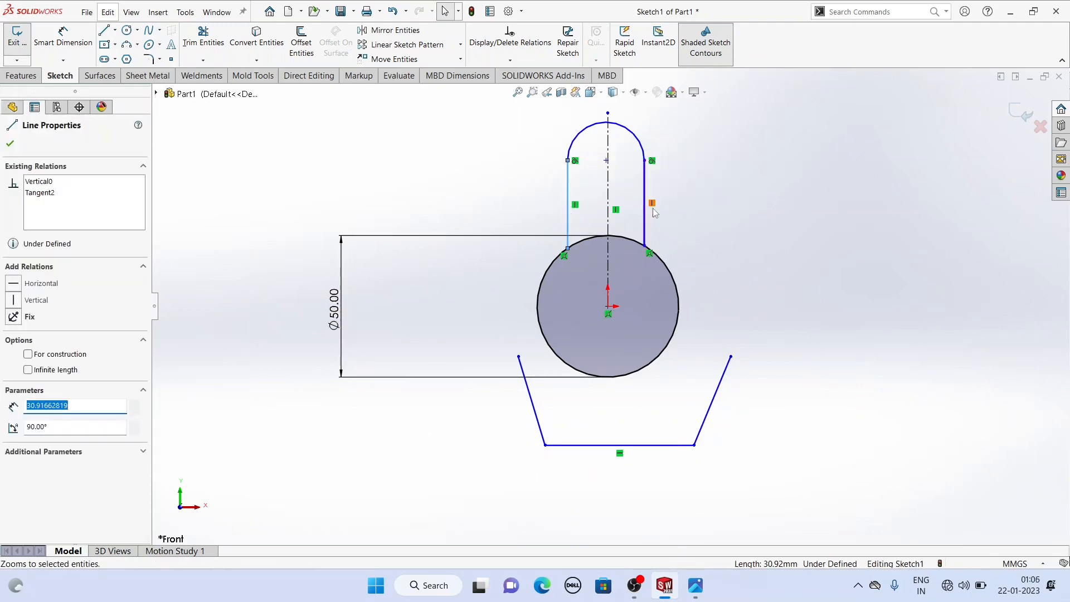
left_click(646, 230, "ctrl")
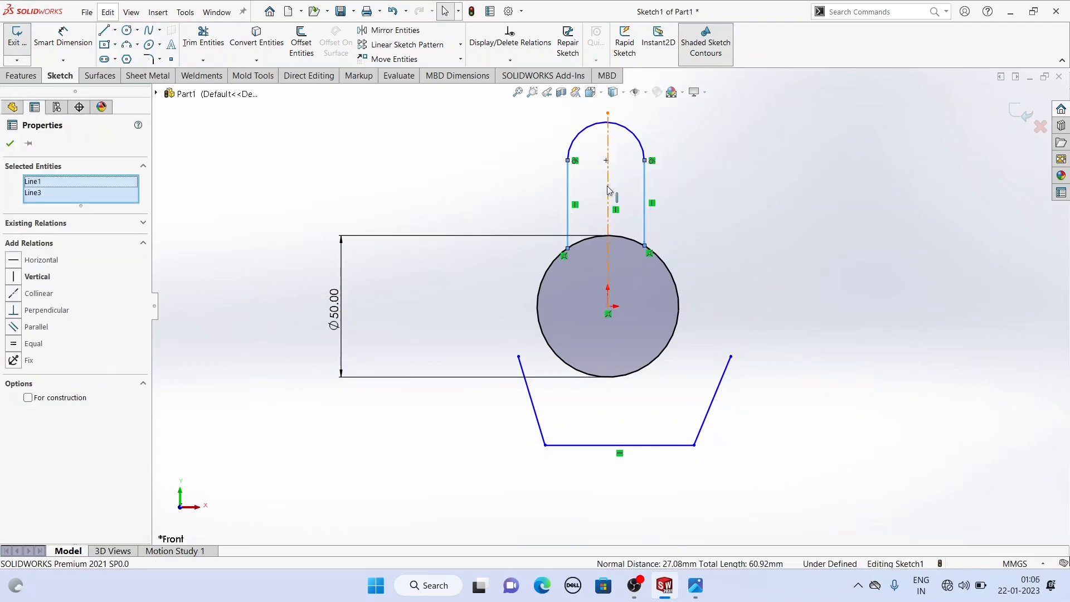
left_click(608, 191, "ctrl")
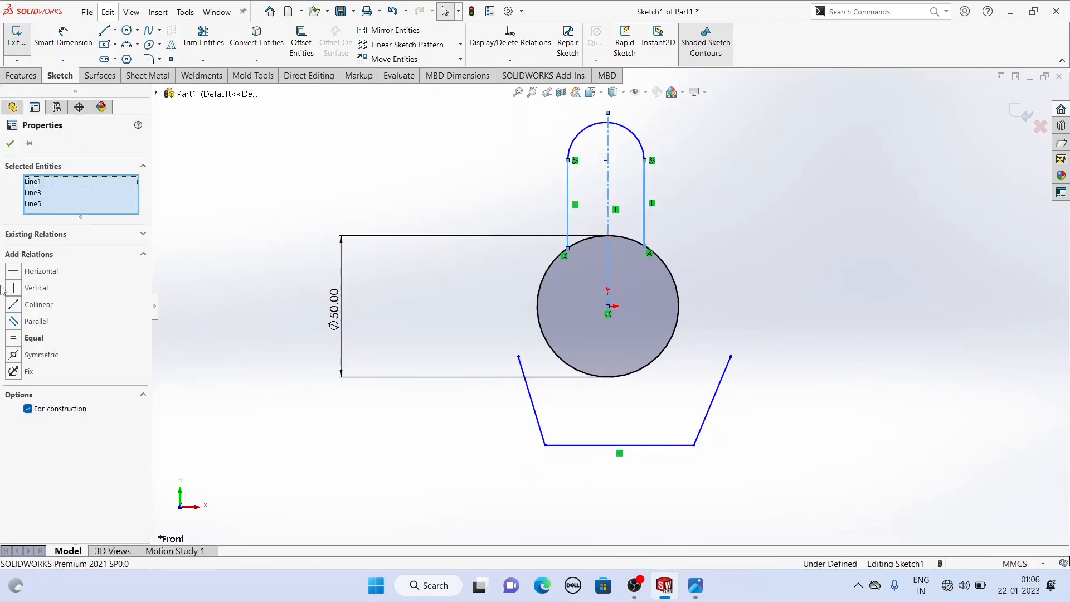
left_click(14, 354)
left_click(10, 144)
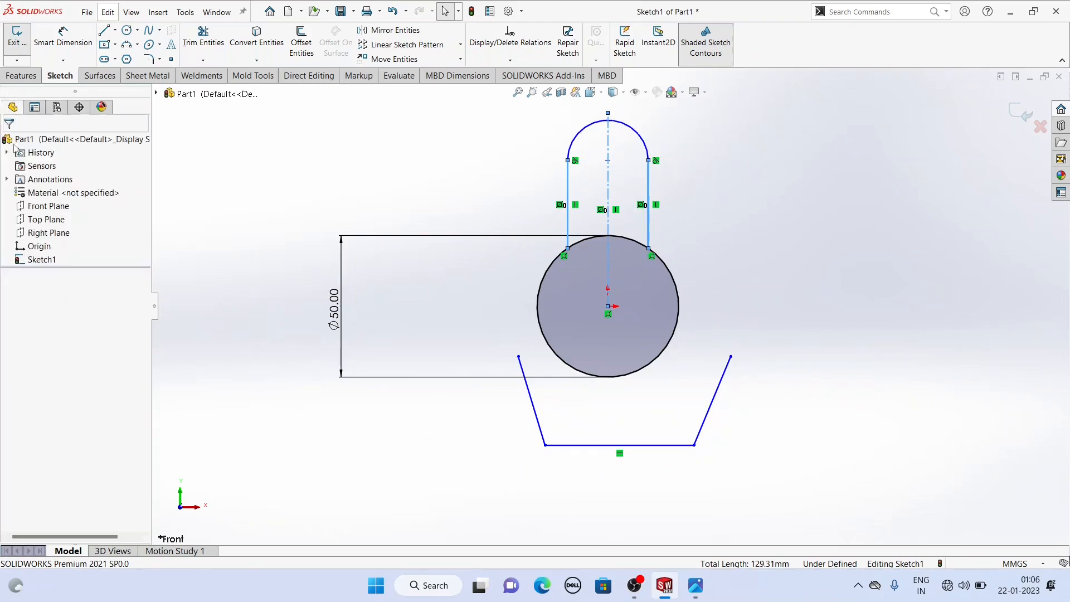
Make the centre point of the lug's arc coincident with the vertical construction line.
left_click(608, 160)
left_click(609, 192, "ctrl")
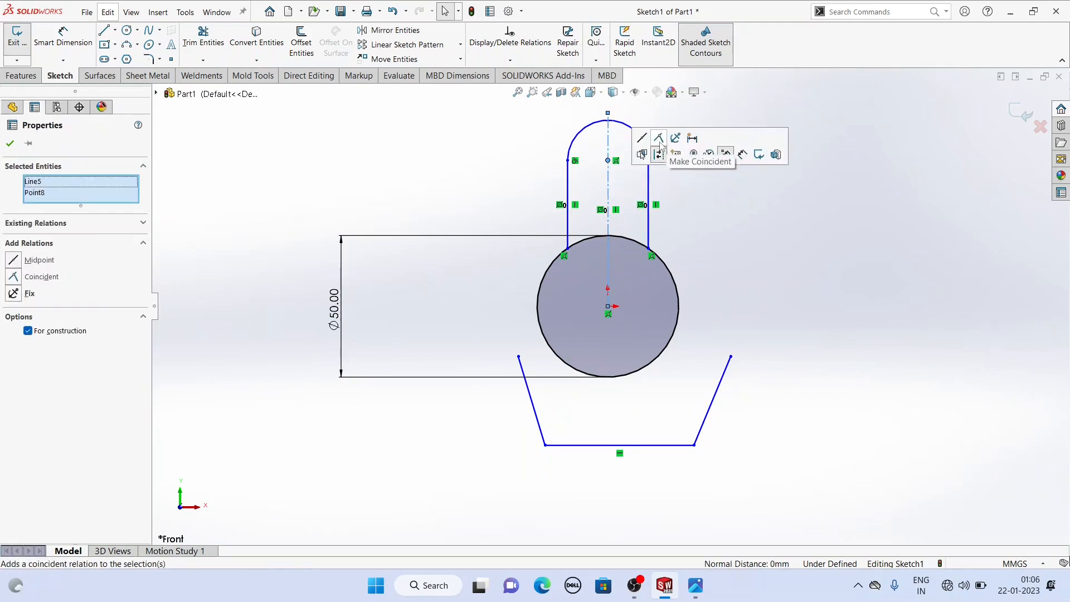
left_click(659, 140)
left_click(418, 167)
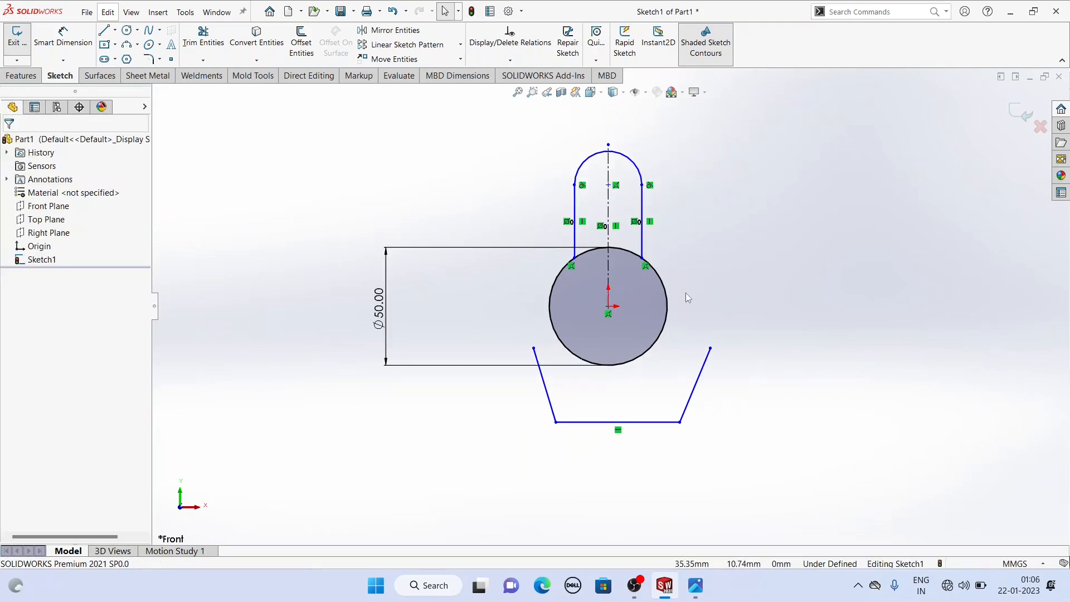
Make the trapezoid's two sloping sides symmetric about the vertical construction line.
scroll(602, 418, "down", 2)
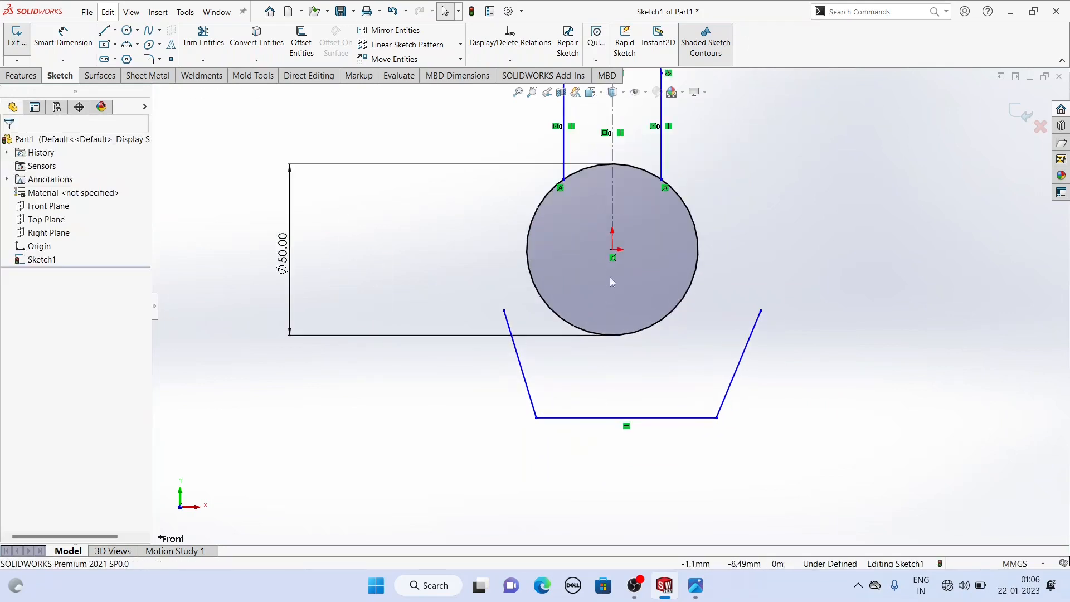
left_click(612, 199)
left_click(524, 382, "ctrl")
left_click(736, 368, "ctrl")
left_click(13, 355)
left_click(10, 144)
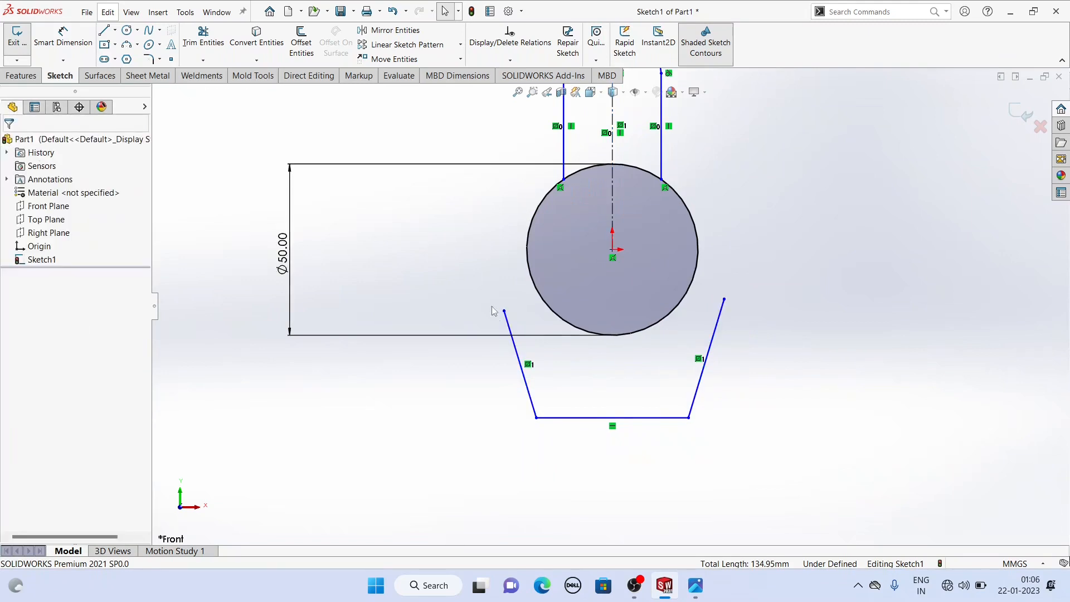
Make the trapezoid's left sloping side tangent to the 50 mm circle.
left_click(514, 343)
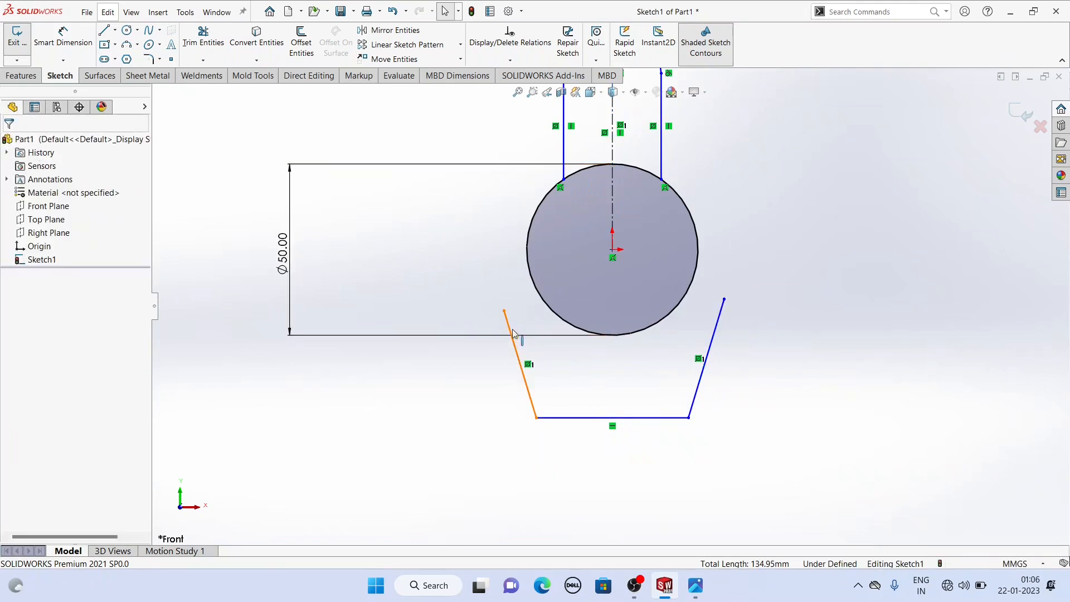
left_click(538, 295, "ctrl")
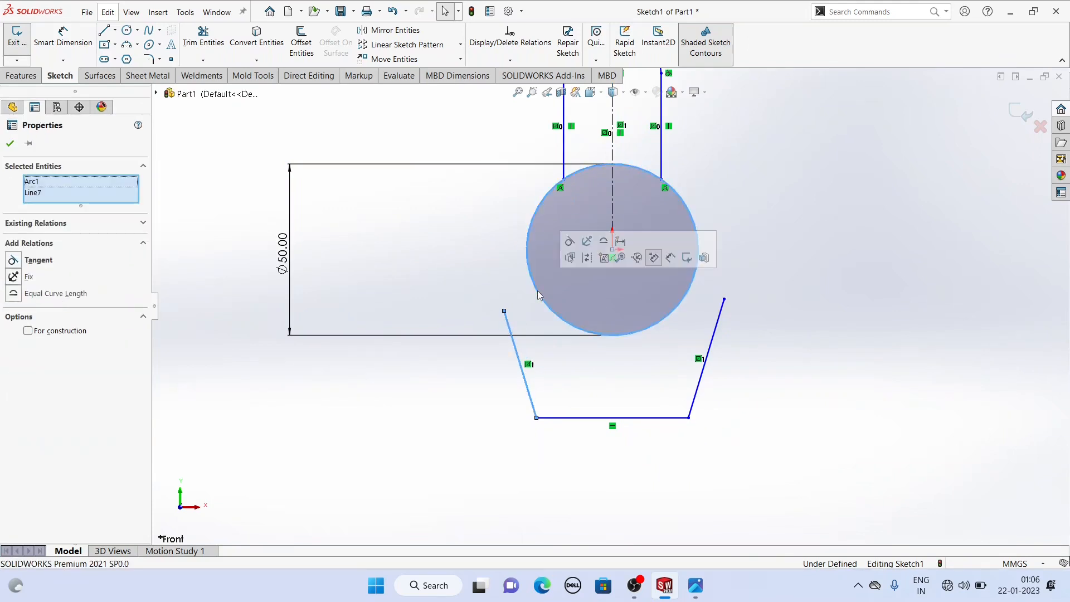
left_click(570, 240)
left_click(484, 253)
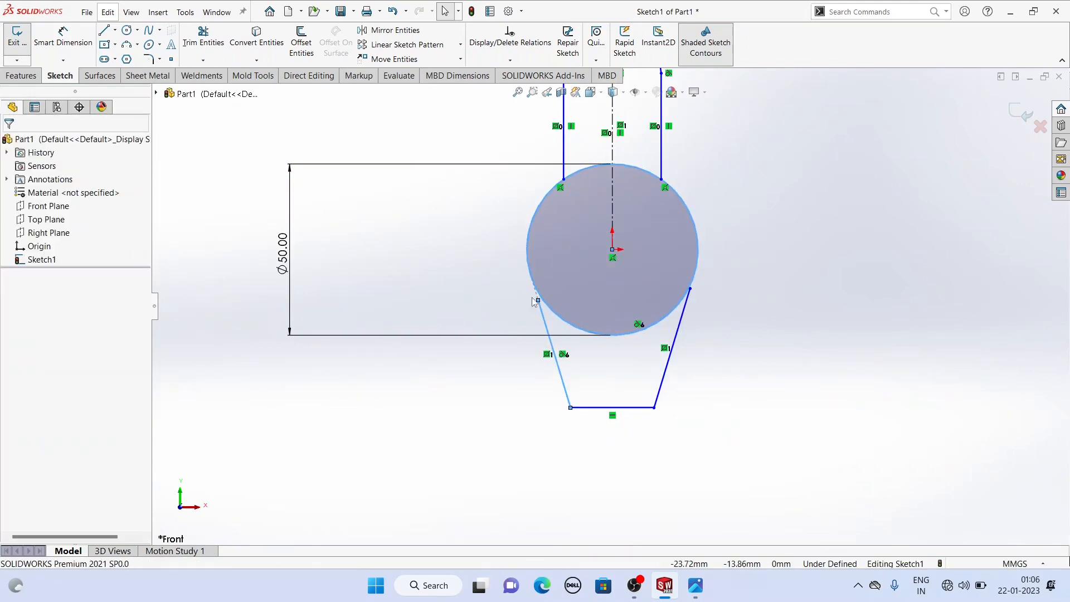
Make the upper endpoints of both sloping sides coincident with the circle.
left_click(538, 300)
left_click(531, 280, "ctrl")
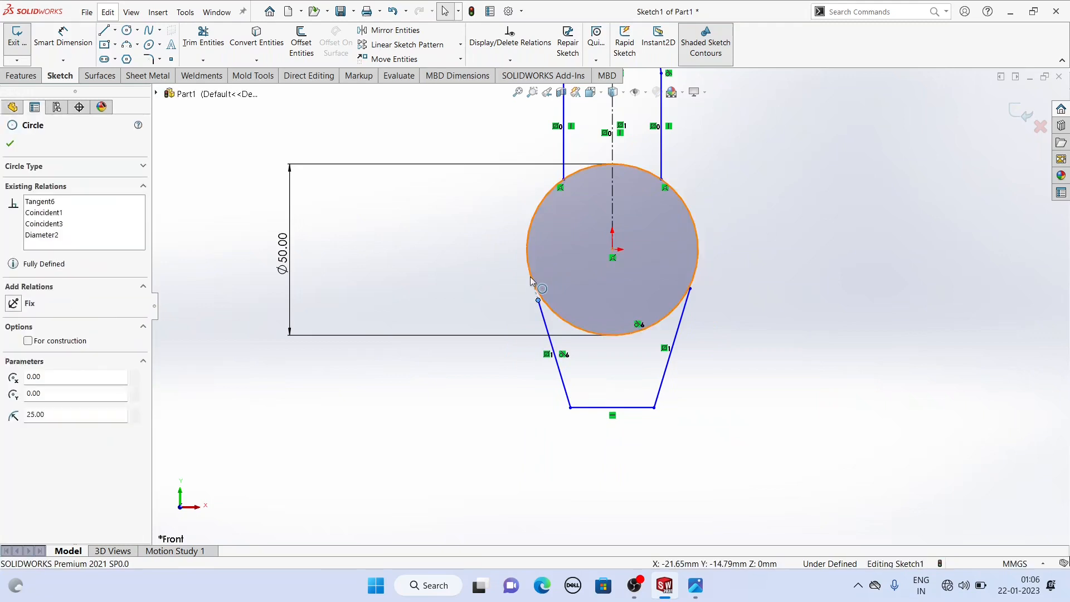
left_click(580, 227)
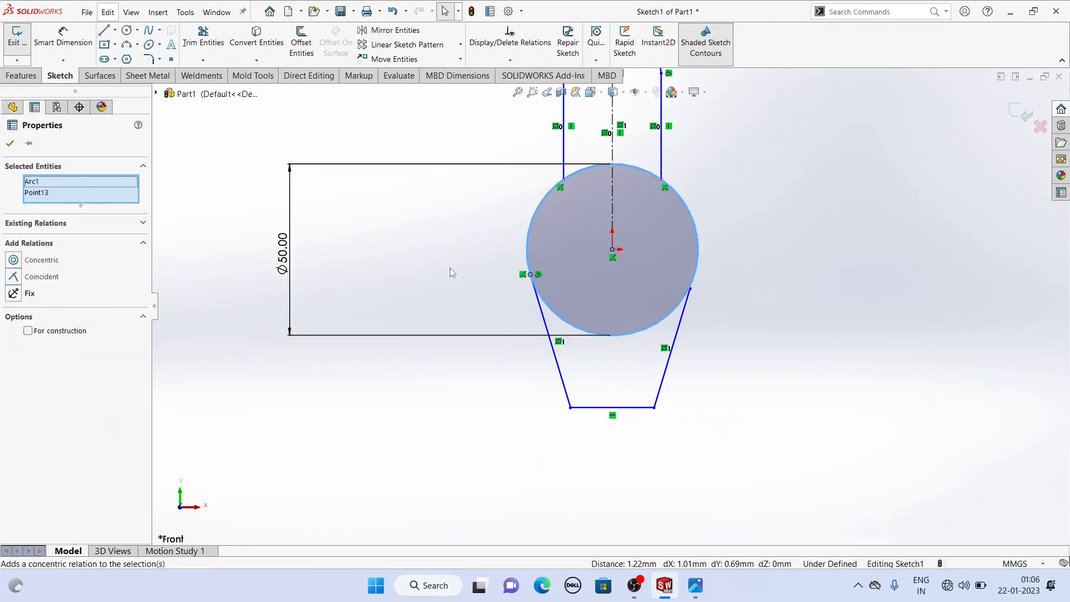
left_click(450, 267)
left_click(691, 288)
left_click(695, 280, "ctrl")
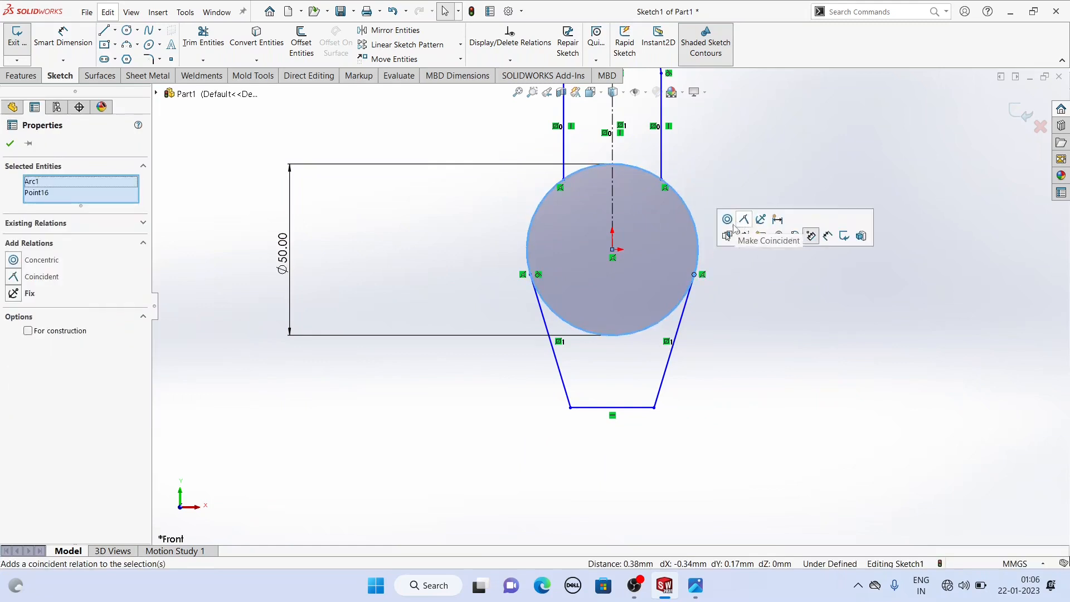
left_click(743, 220)
left_click(739, 337)
Dimension the trapezoid's horizontal base line to a length of 26 mm.
scroll(694, 339, "up", 3)
scroll(695, 340, "up", 1)
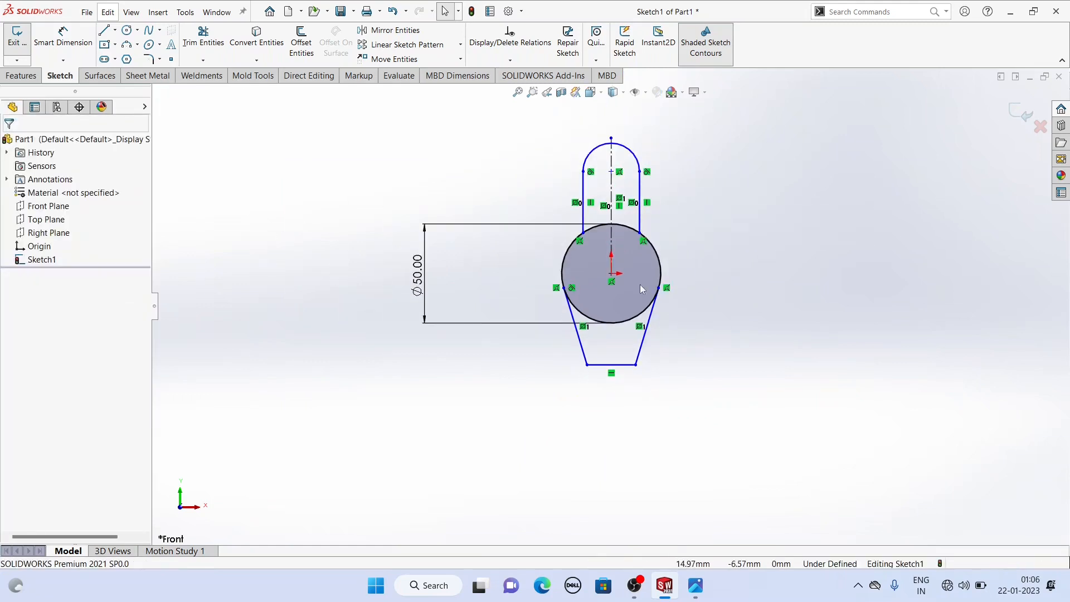
scroll(641, 287, "down", 2)
left_click(63, 36)
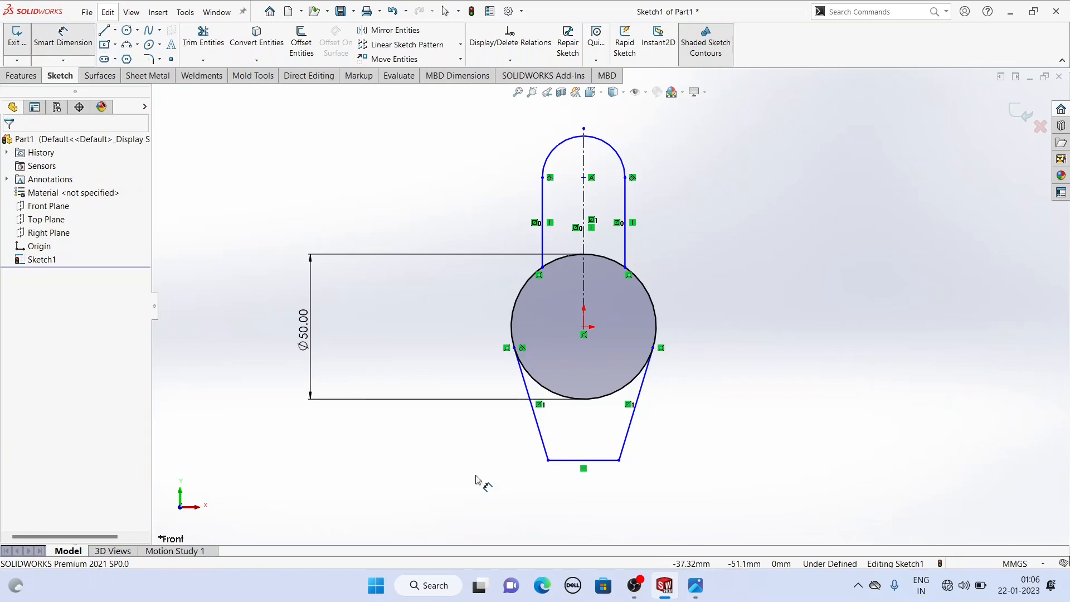
left_click(594, 460)
left_click(602, 505)
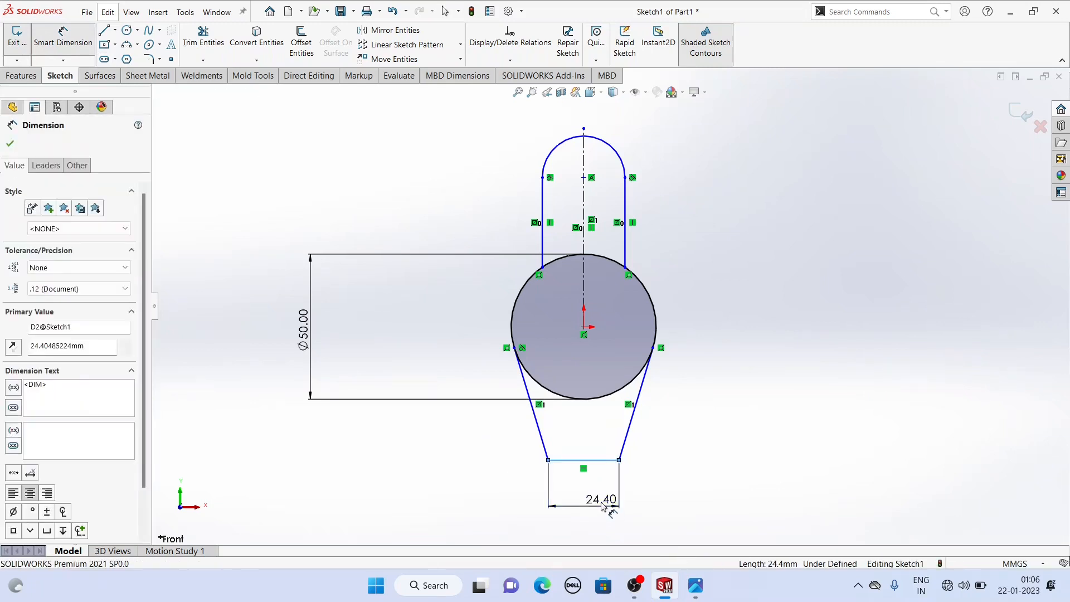
type("26")
key("Return")
Dimension the vertical distance from the origin to the trapezoid's base line as 32 mm.
left_click(584, 327)
left_click(606, 461)
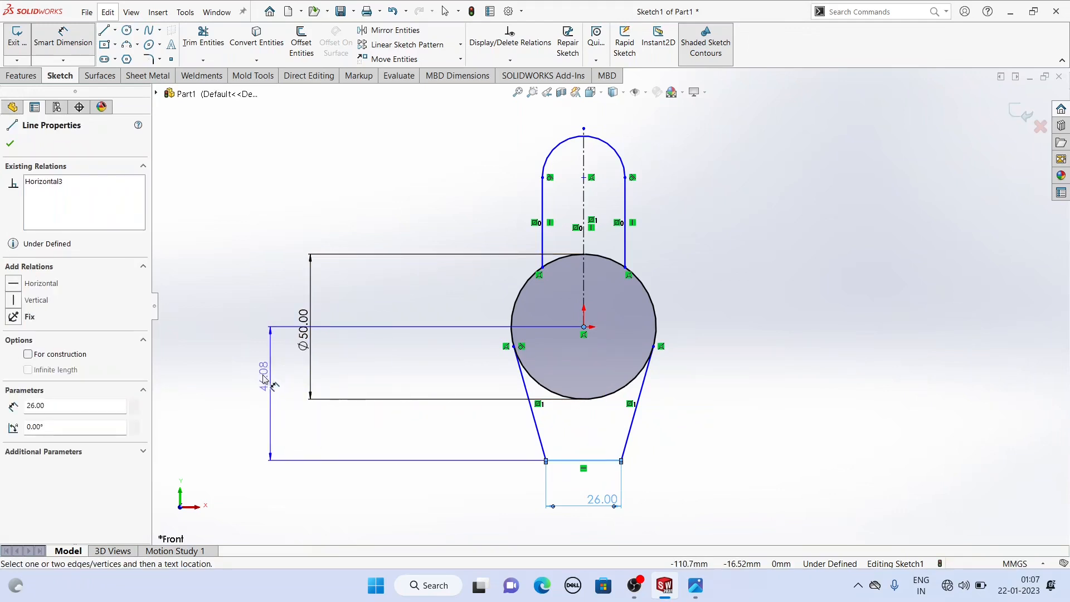
left_click(264, 380)
type("32")
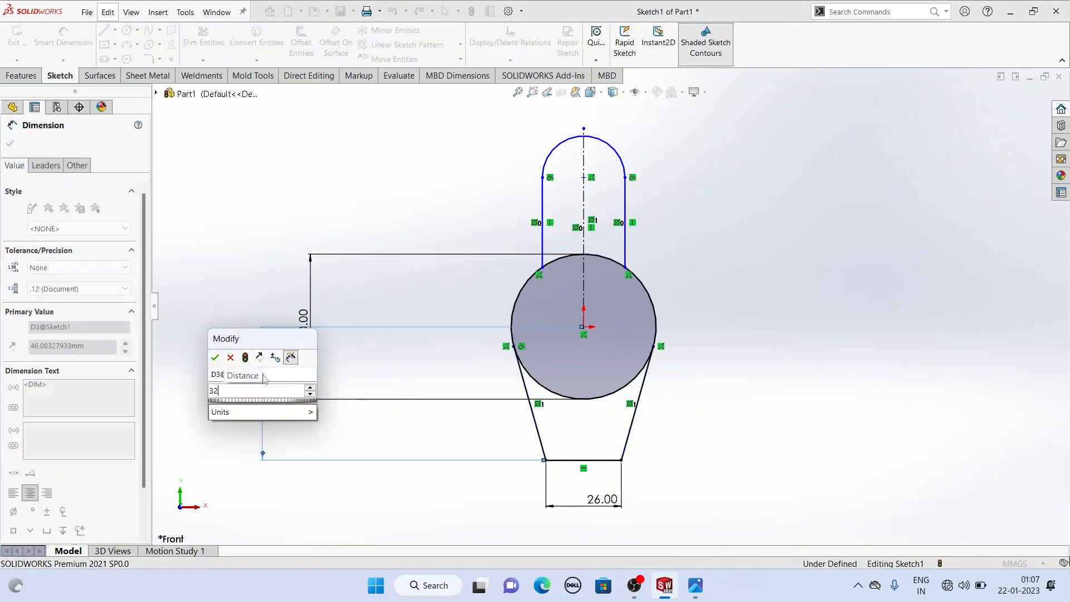
key("Return")
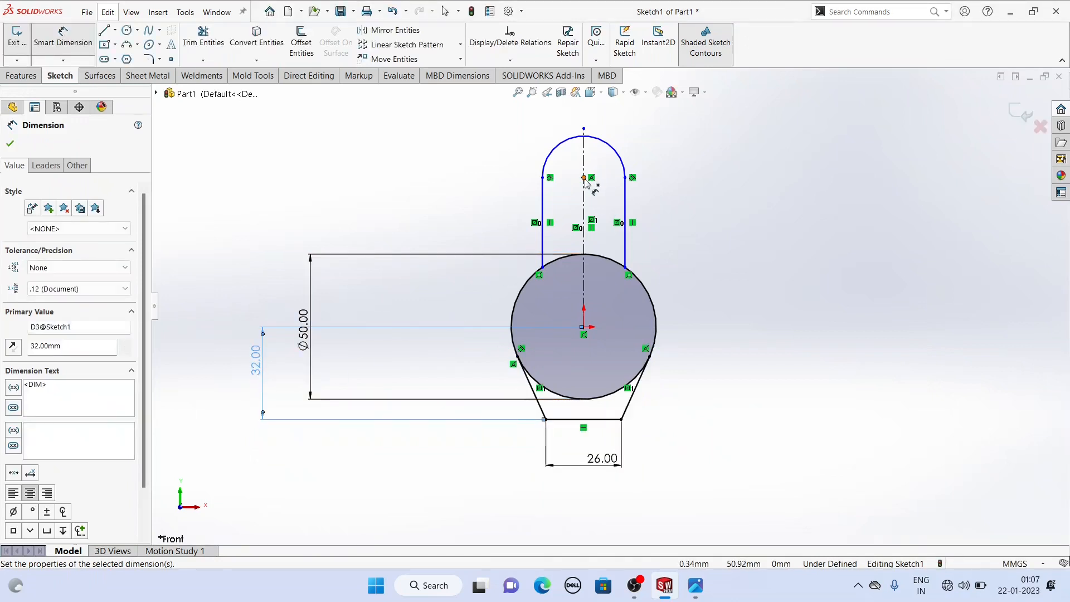
Dimension the vertical distance from the origin to the lug arc's centre as 44 mm.
left_click(582, 327)
left_click(583, 177)
left_click(783, 262)
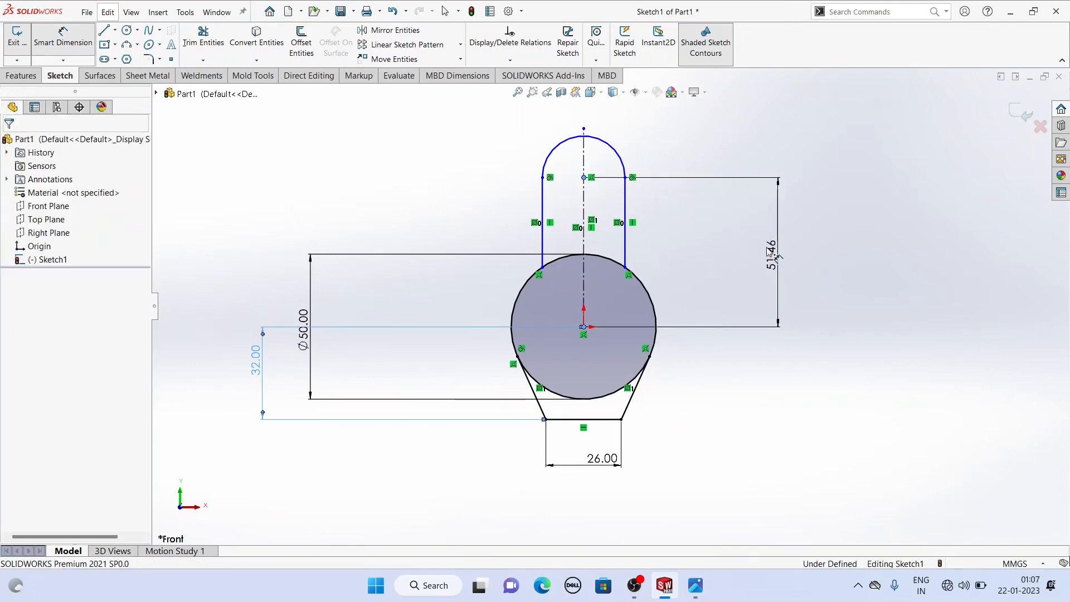
type("44")
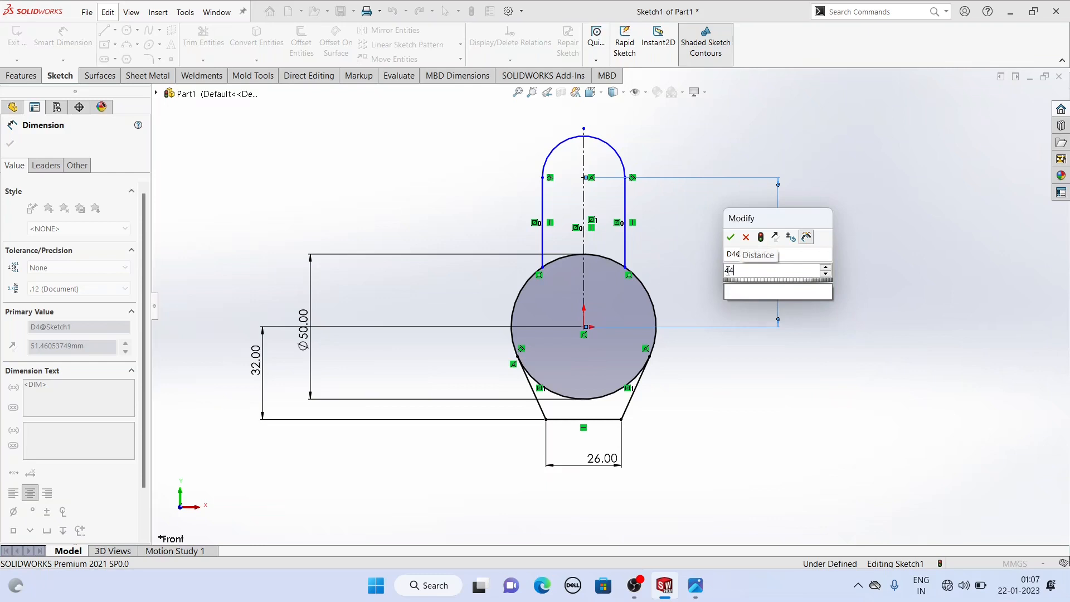
key("Return")
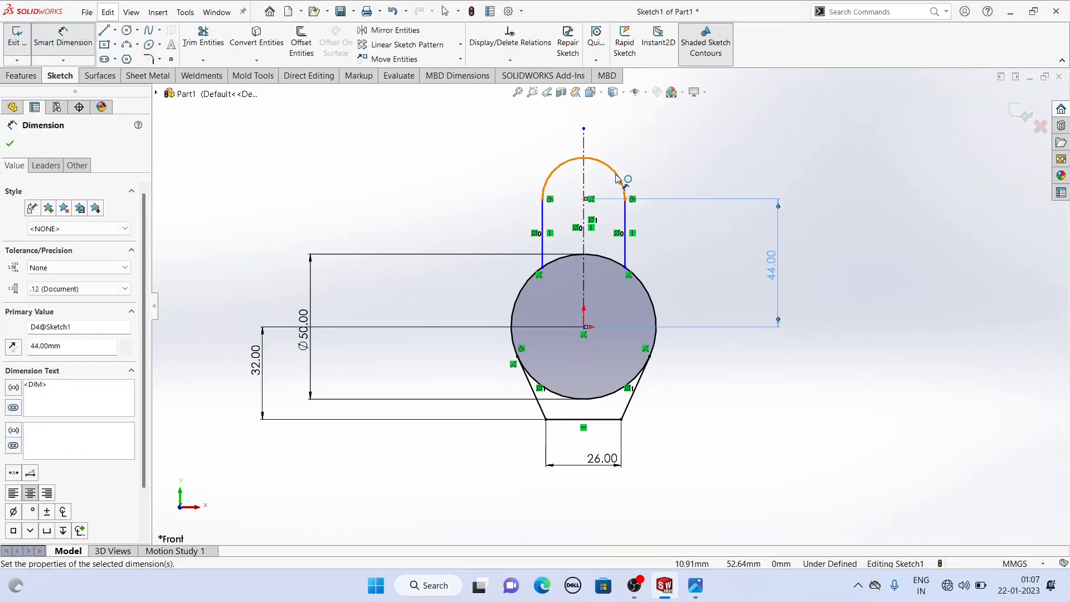
Try to dimension the lug arc with a radius of 28 mm.
left_click(617, 177)
left_click(737, 143)
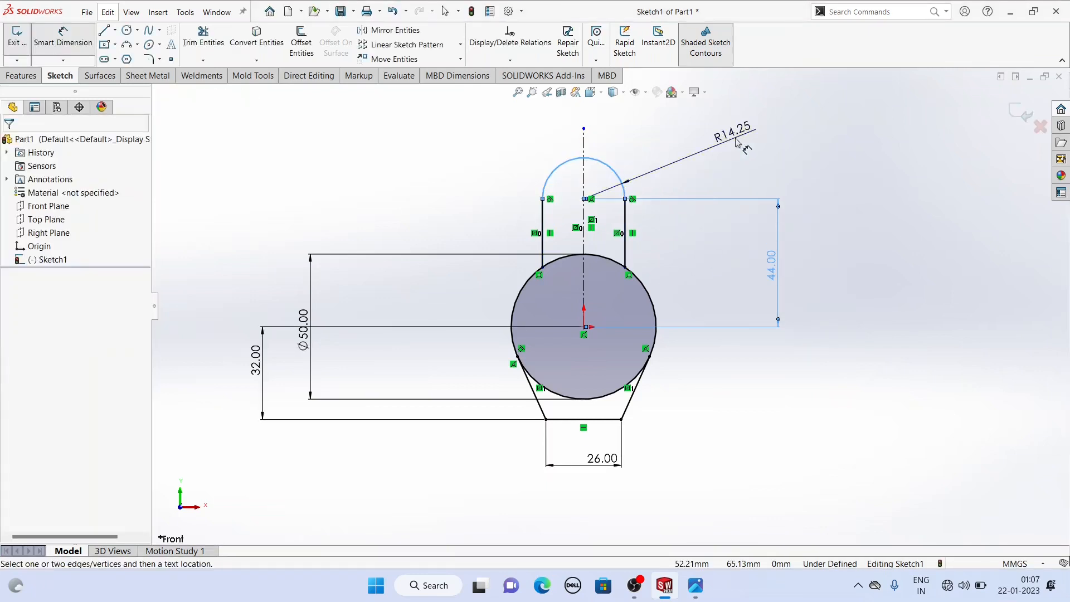
key("Return")
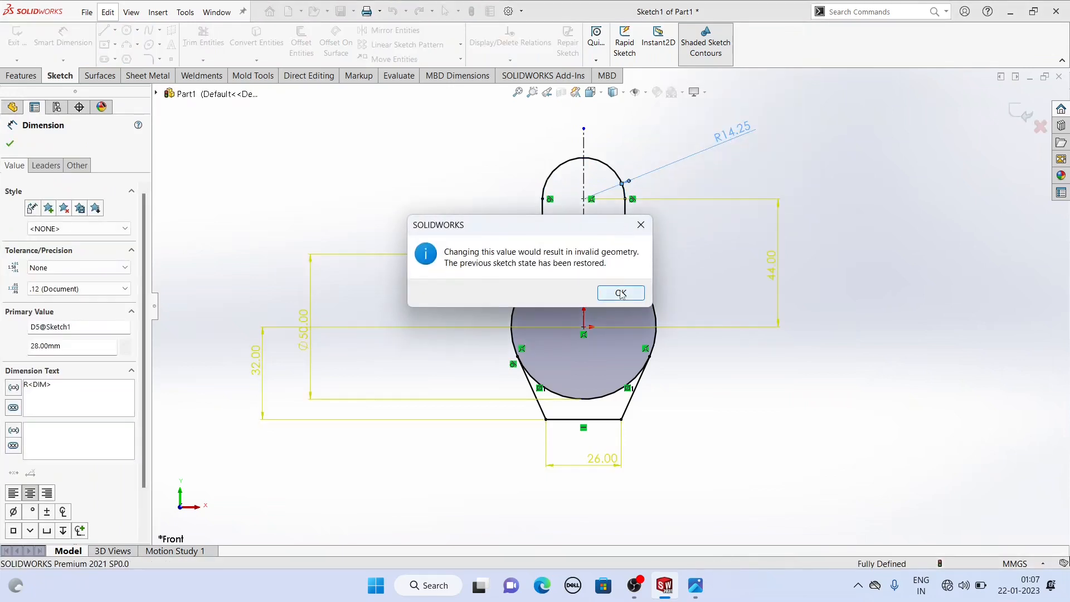
left_click(621, 293)
right_click(352, 143)
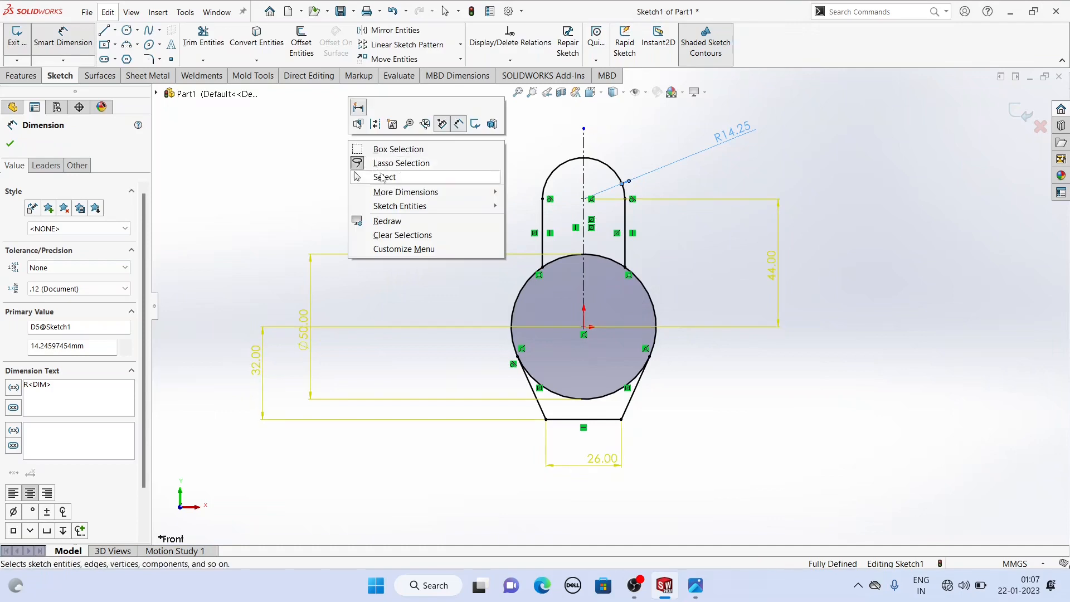
left_click(383, 176)
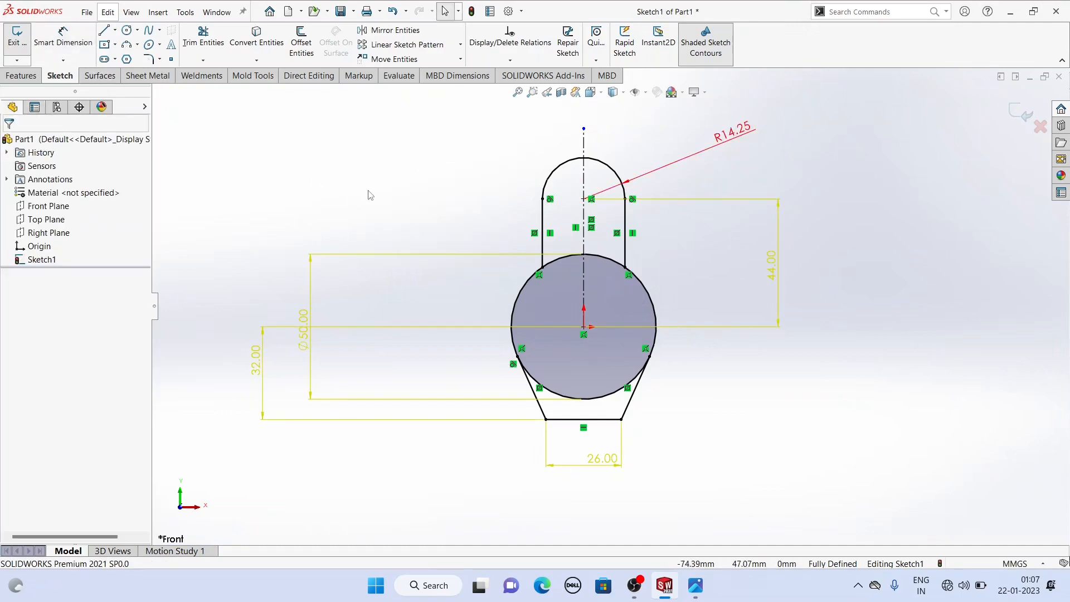
Delete the radius dimension from the lug's arc.
left_click(733, 135)
right_click(733, 136)
left_click(769, 281)
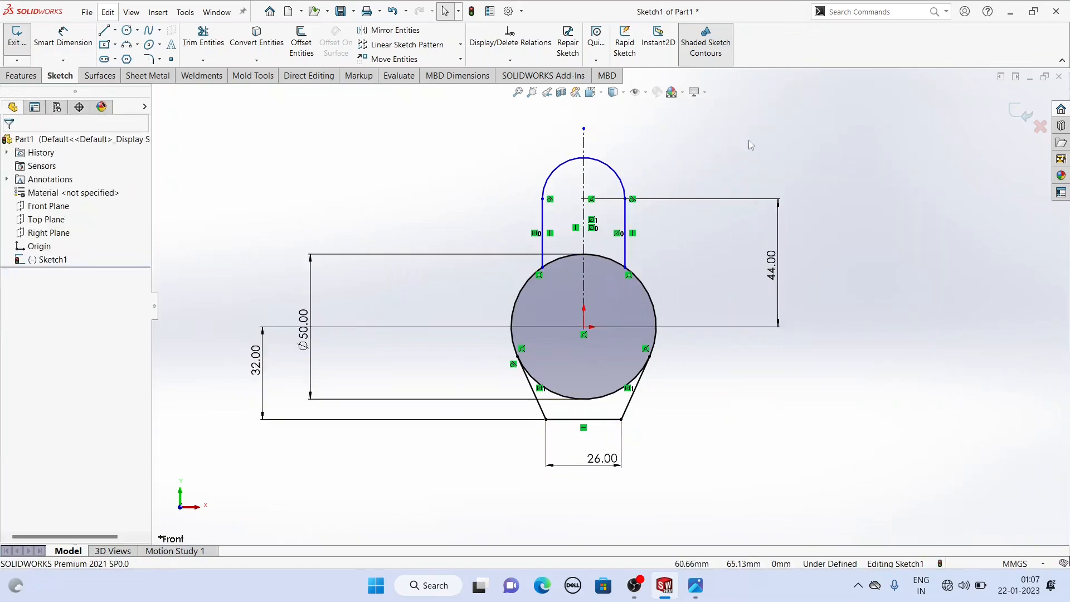
Power trim the circle's lower segment inside the trapezoid and its upper segment between the lug's vertical lines.
scroll(642, 219, "up", 1)
scroll(642, 218, "down", 1)
scroll(646, 233, "down", 1)
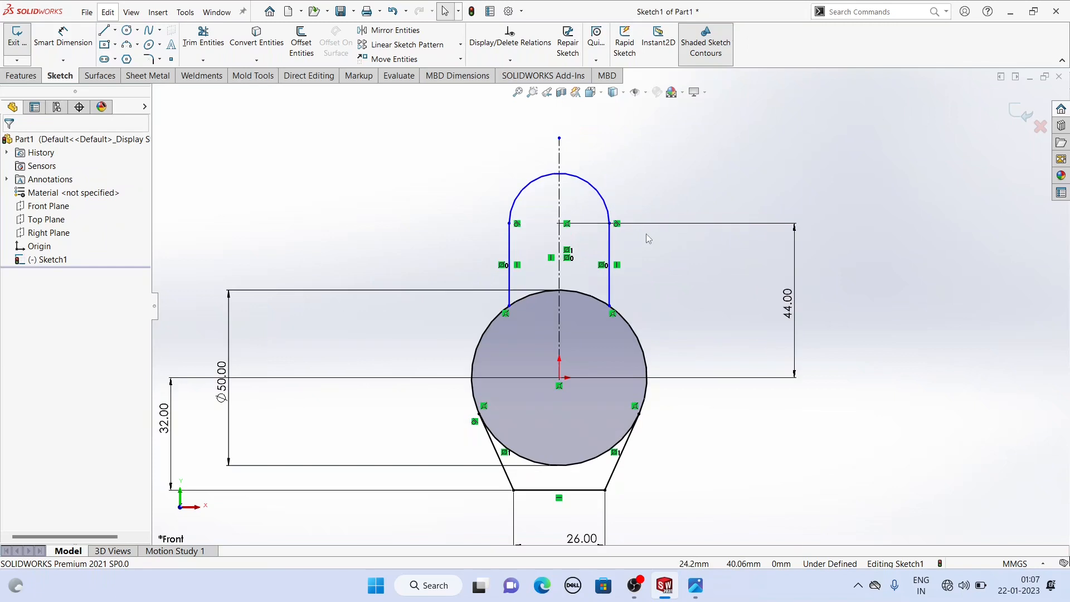
scroll(645, 237, "up", 1)
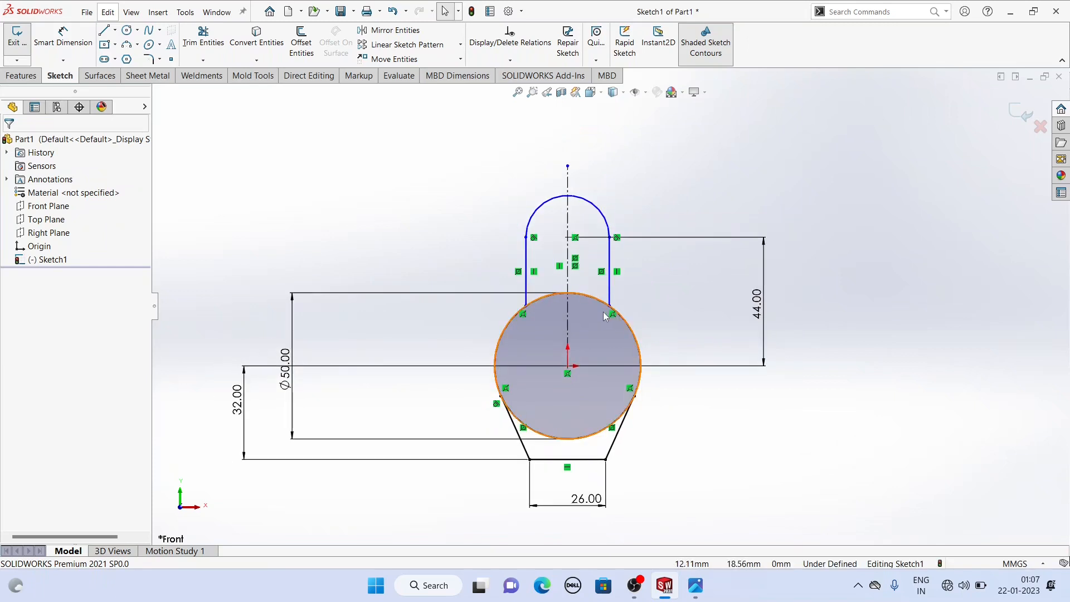
scroll(603, 312, "down", 1)
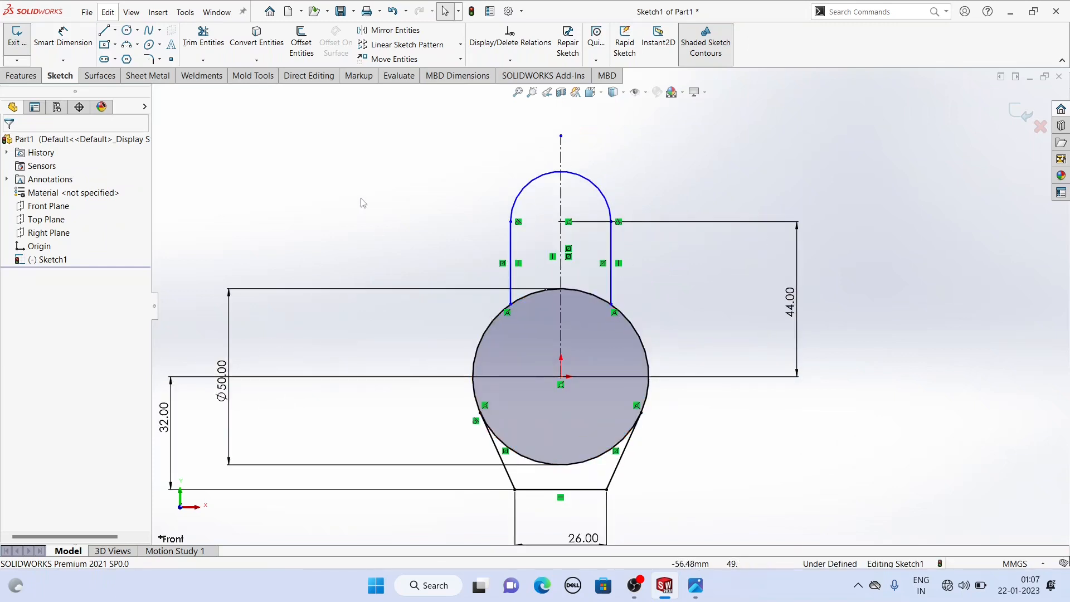
left_click(201, 39)
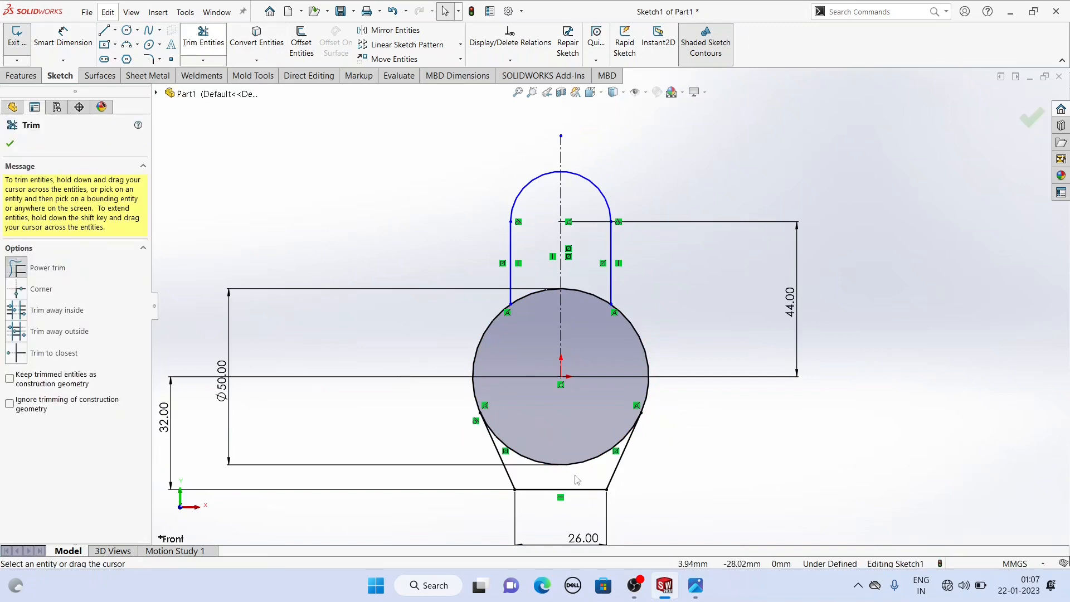
mouse_move(530, 436)
left_mouse_down()
mouse_move(548, 474)
mouse_move(565, 436)
left_mouse_up()
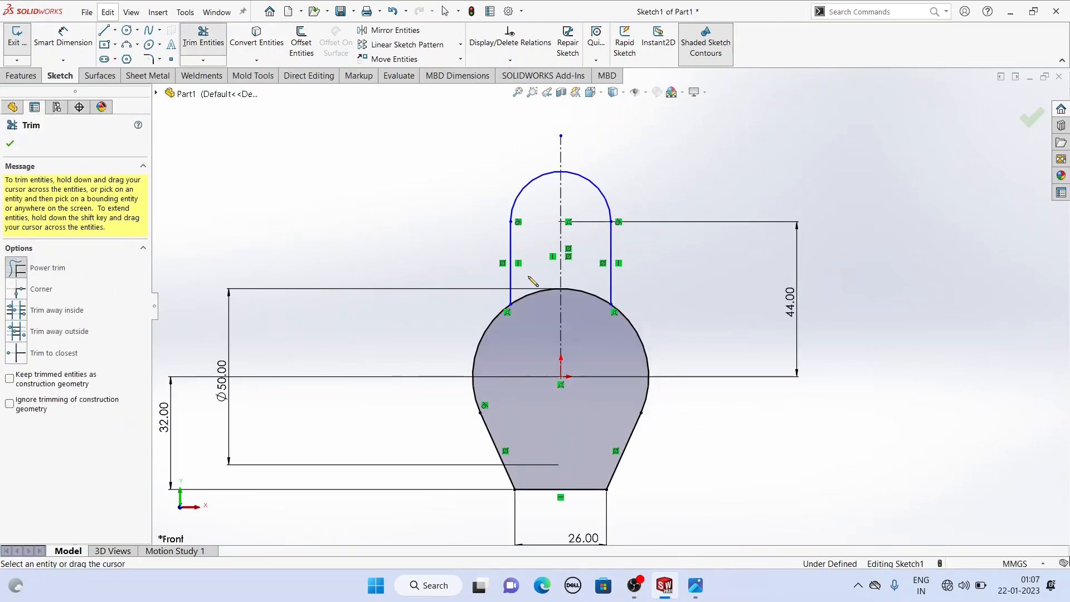
left_click_drag(549, 296, 592, 312)
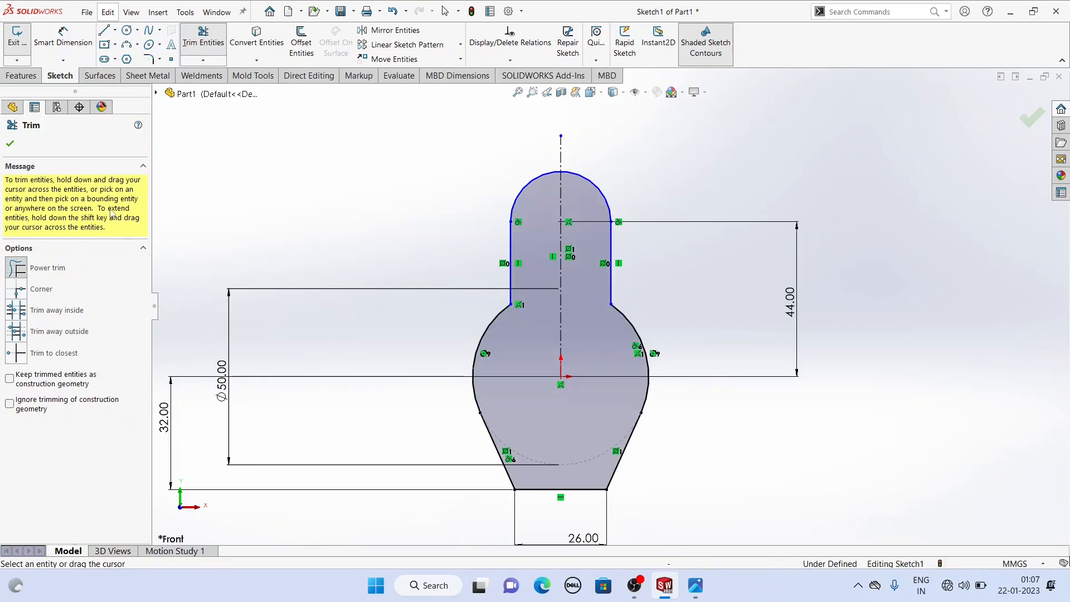
left_click(9, 145)
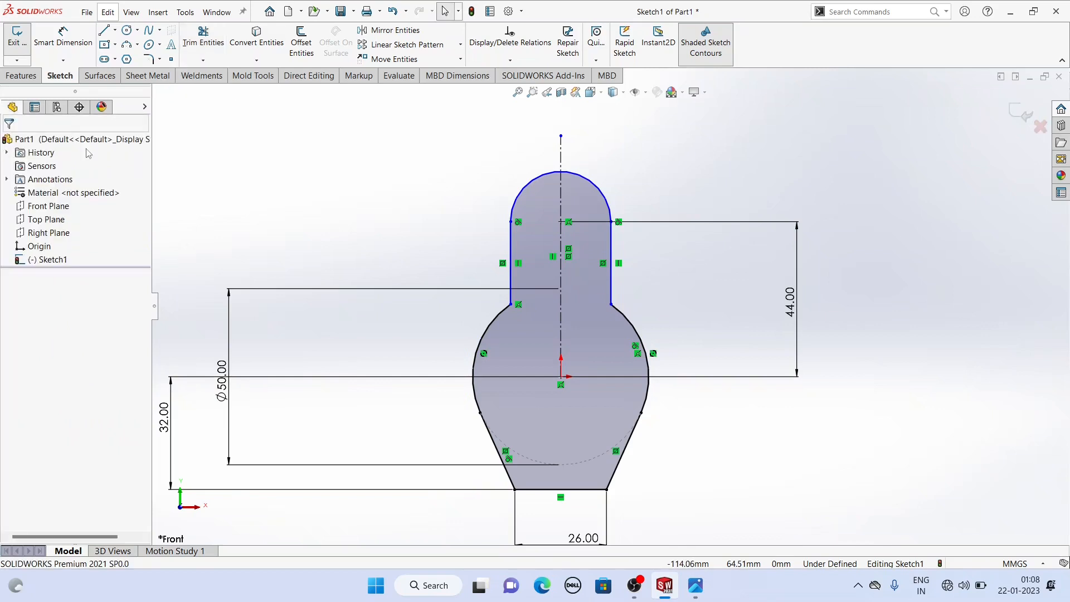
Dimension the lug's width between its two vertical lines as 28 mm.
left_click(63, 43)
left_click(511, 254)
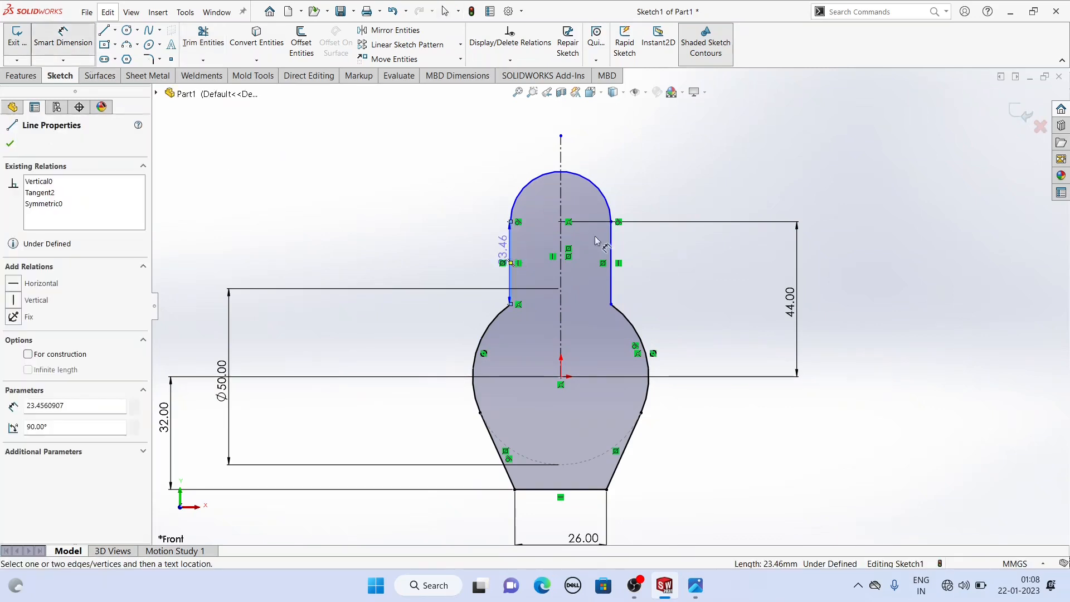
left_click(611, 249)
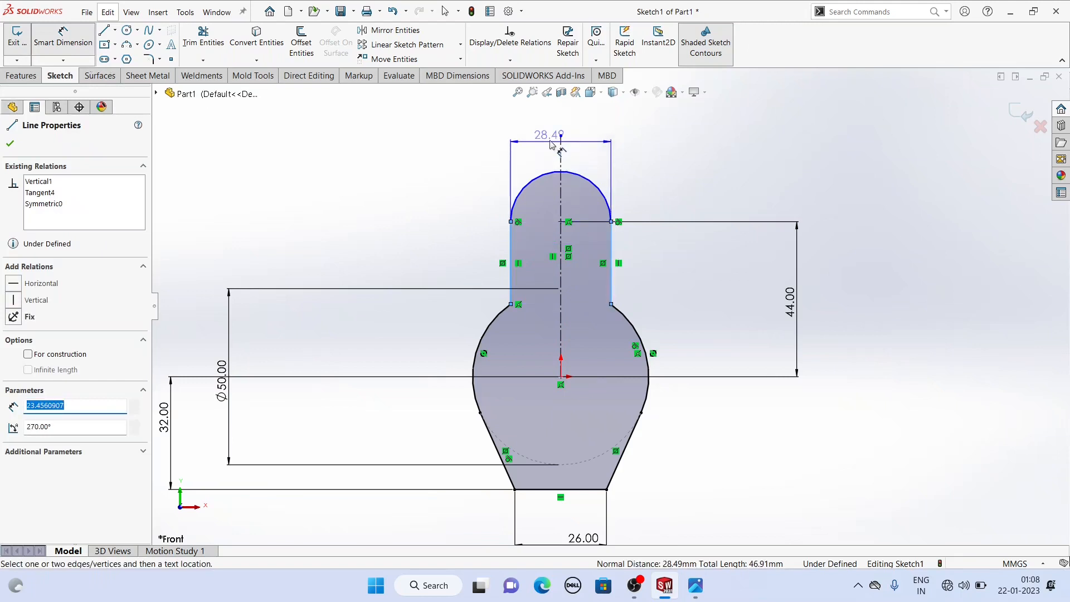
left_click(562, 131)
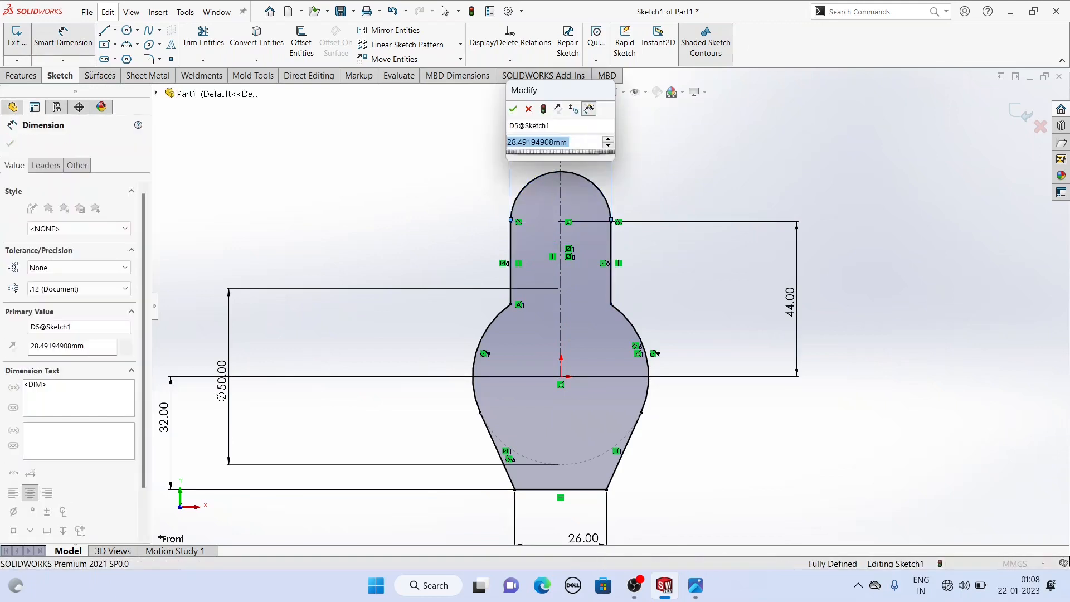
type("28")
key("Return")
key("Escape")
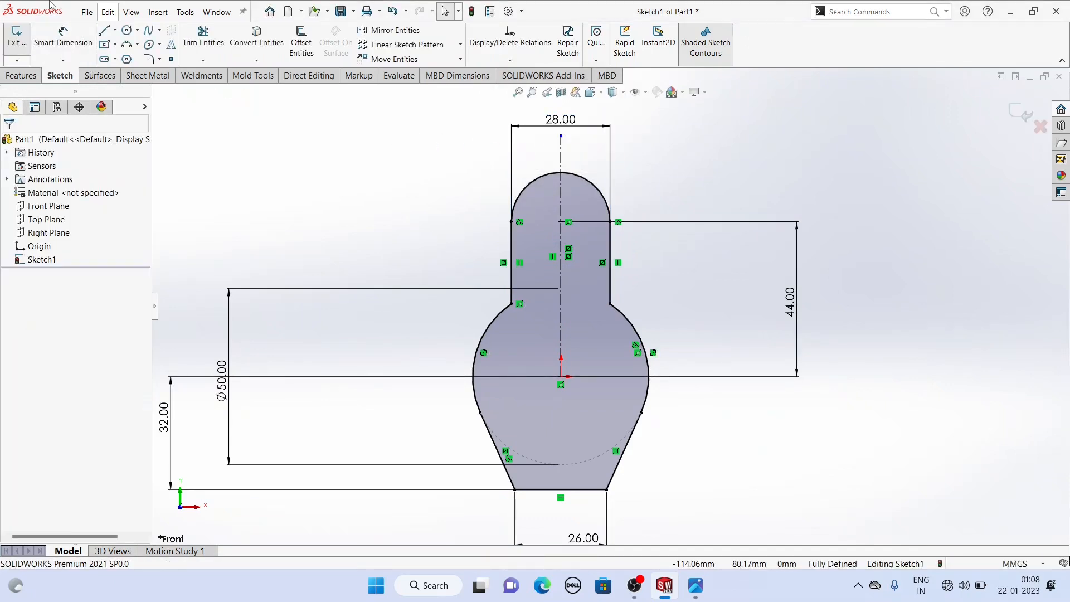
Sketch a circle centred on the lug arc's centre point and dimension its diameter as 10 mm.
left_click(133, 32)
left_click(560, 222)
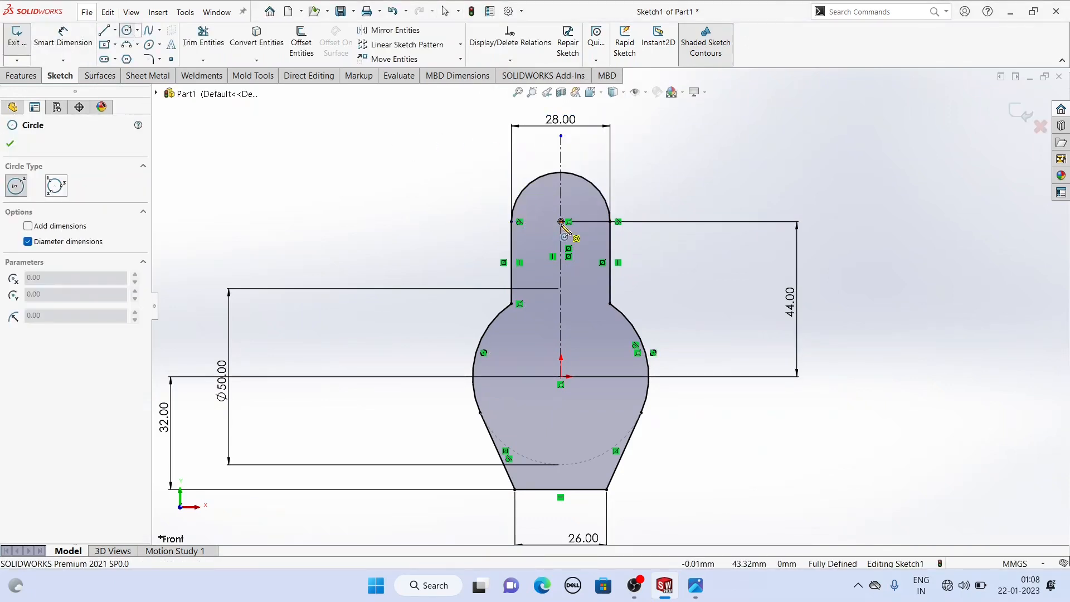
left_click(570, 239)
left_click(62, 39)
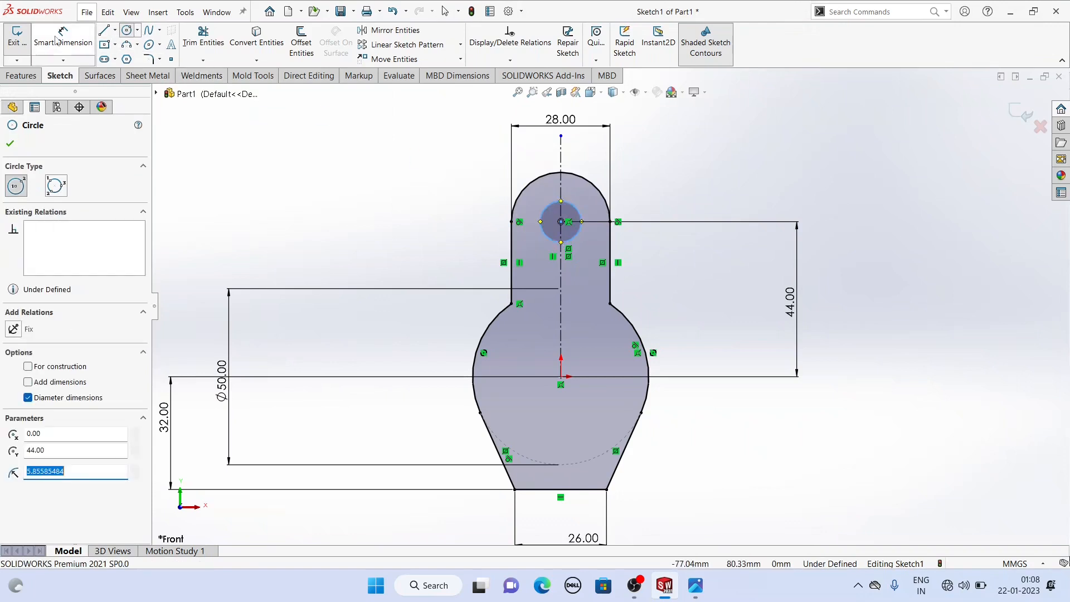
left_click(574, 238)
left_click(703, 213)
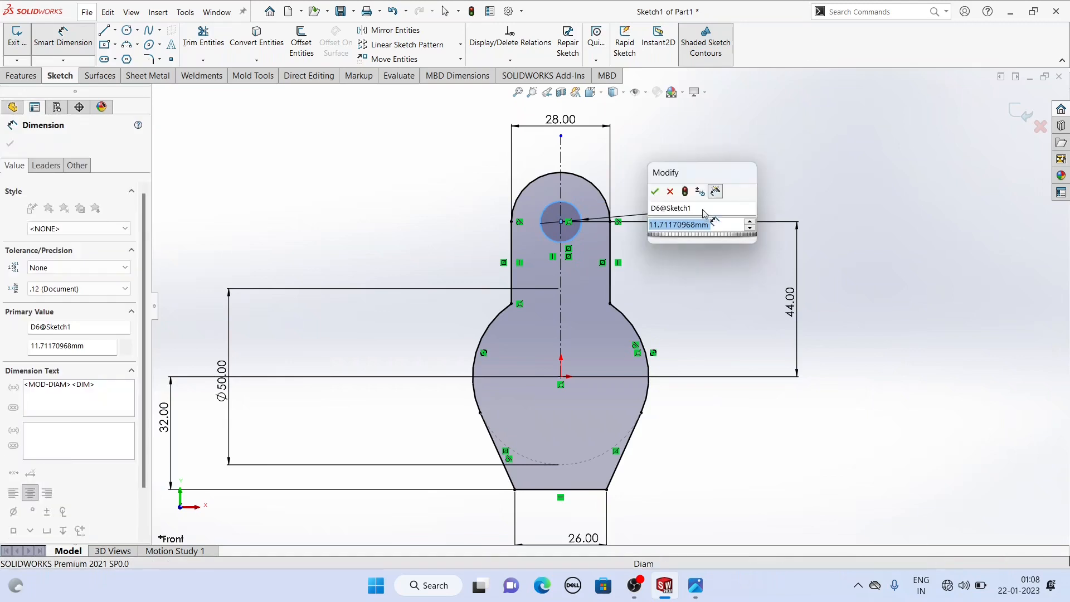
type("10")
key("Return")
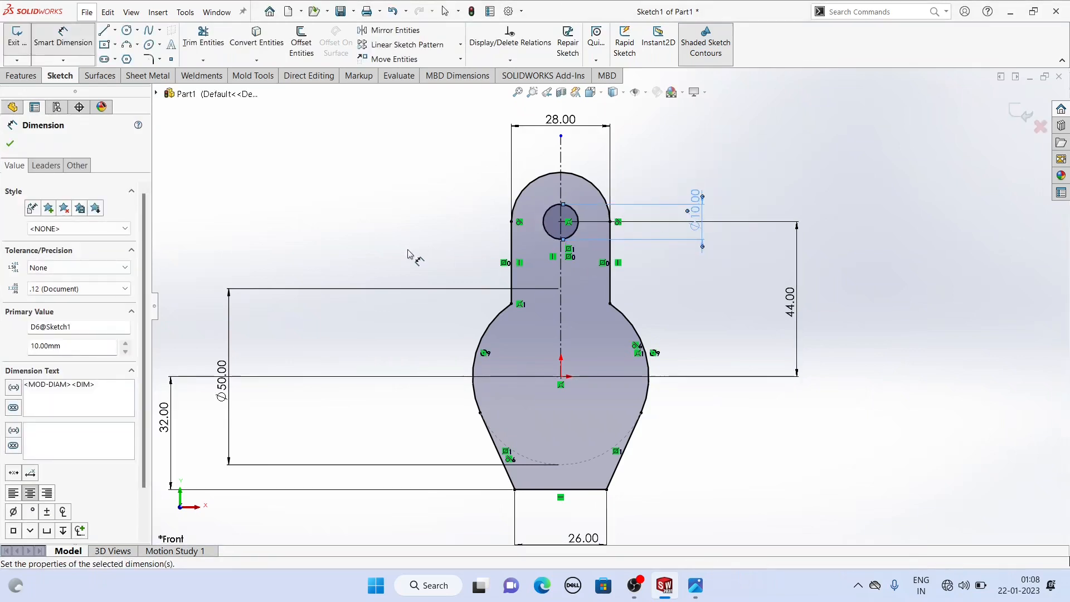
Sketch a circle about 34 mm in diameter centred on the origin, consulting the reference drawing for the bore size.
scroll(558, 305, "up", 2)
scroll(594, 349, "down", 1)
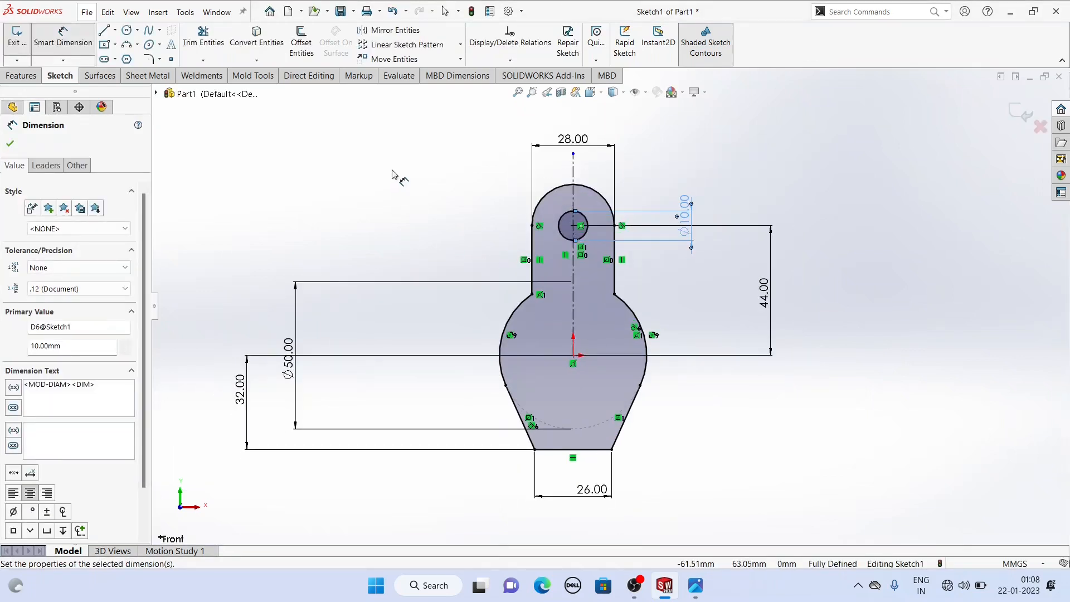
left_click(127, 29)
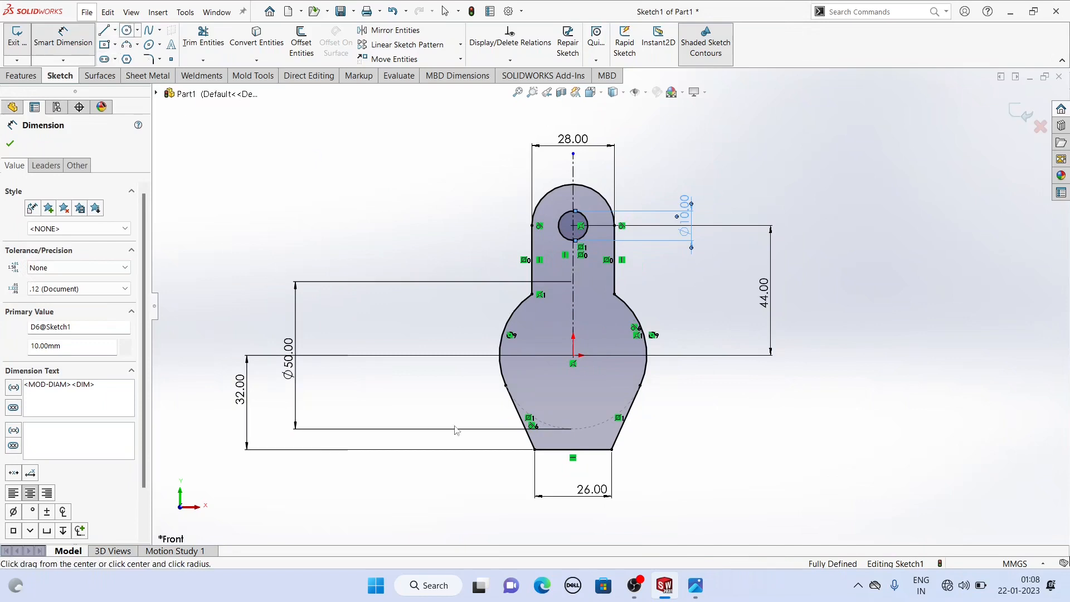
left_click(695, 590)
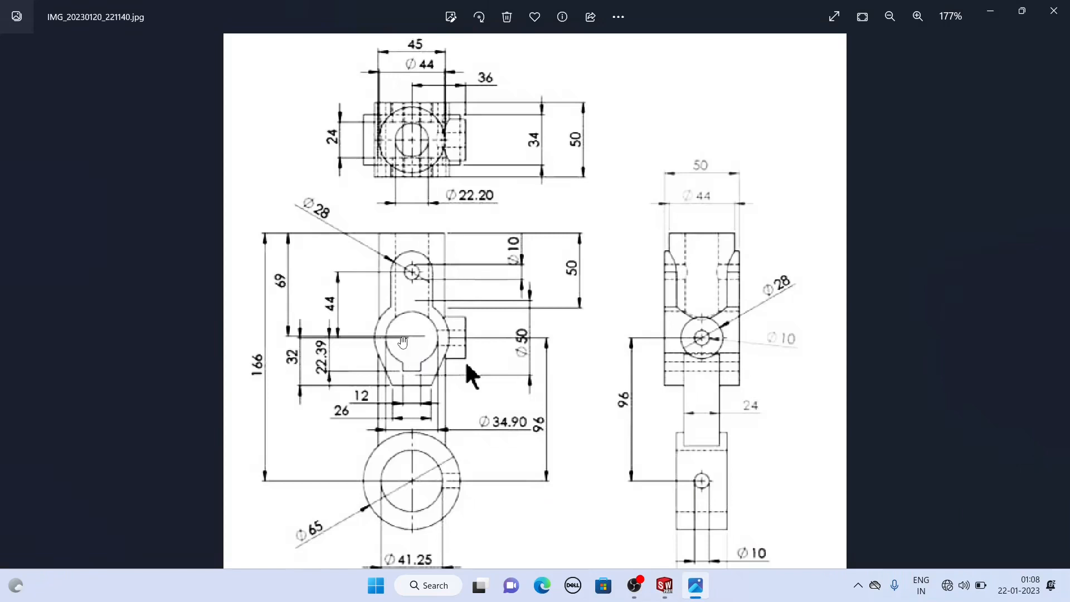
key("alt+Tab")
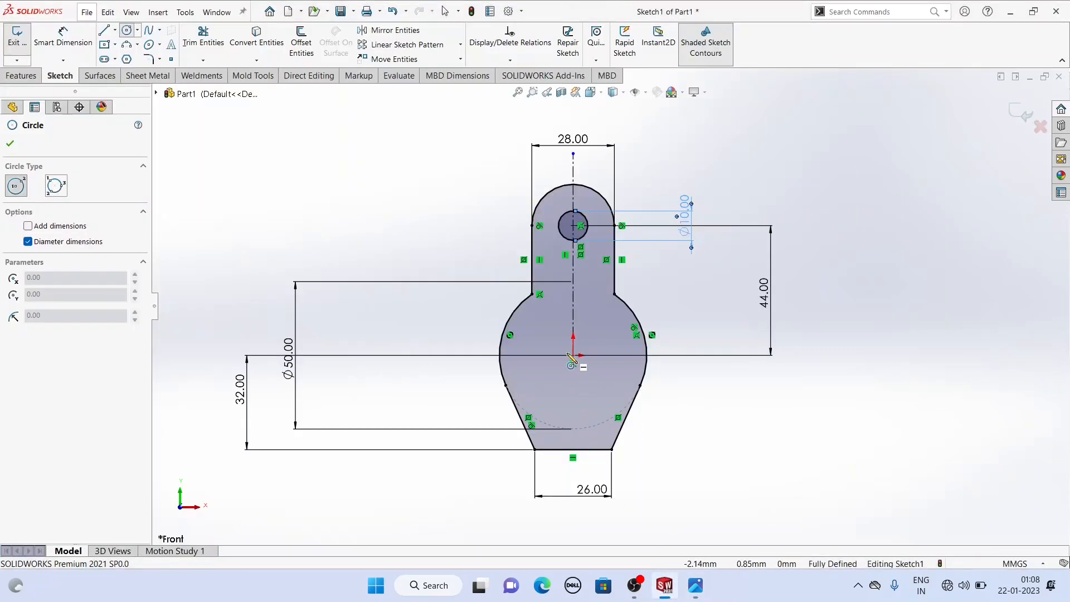
left_click(574, 355)
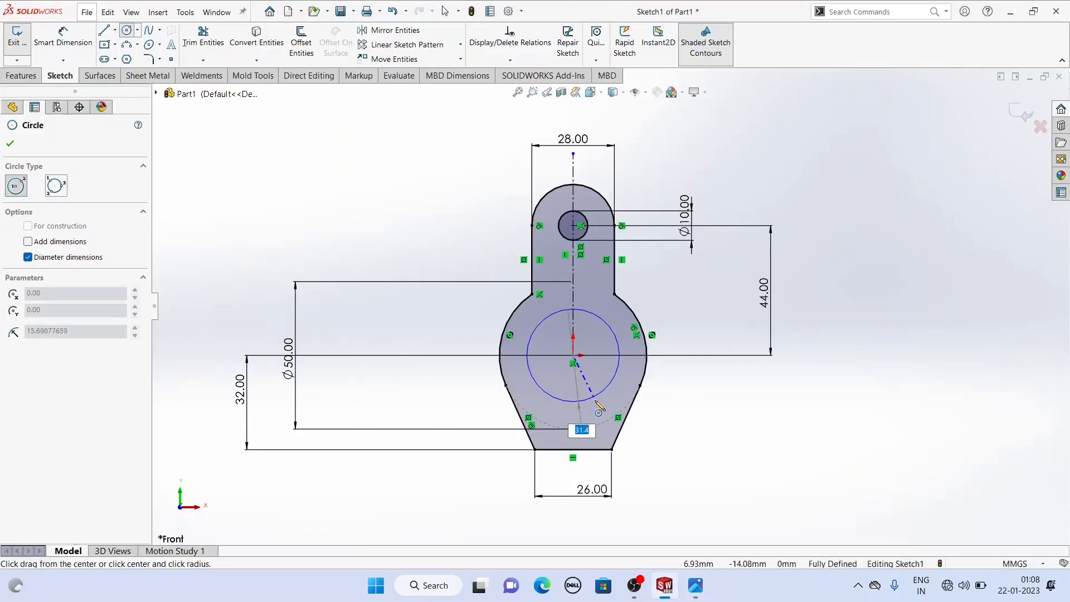
left_click(568, 404)
key("alt+Tab")
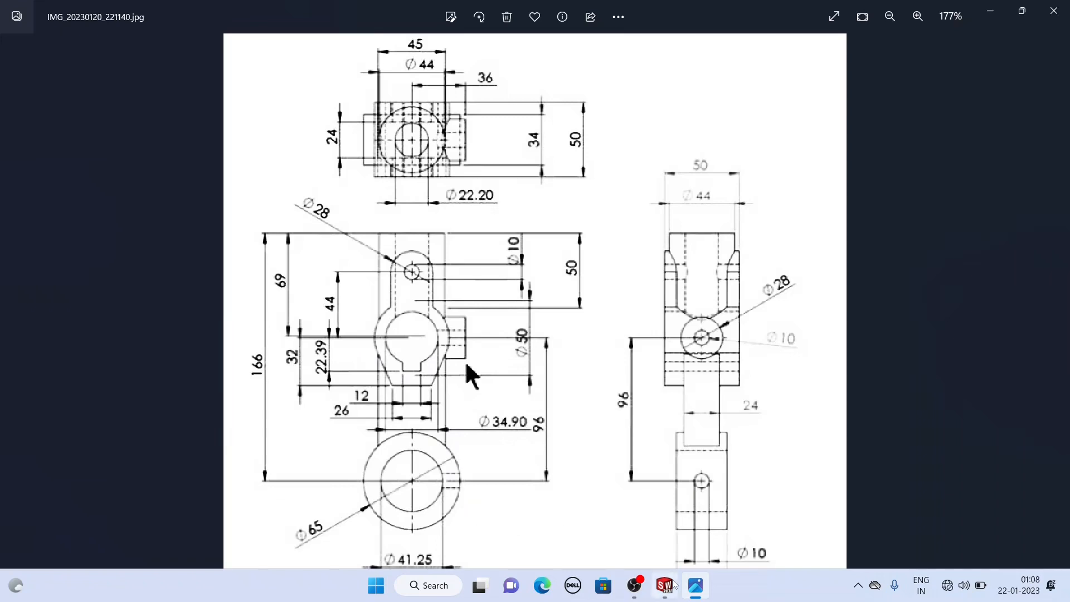
left_click(664, 585)
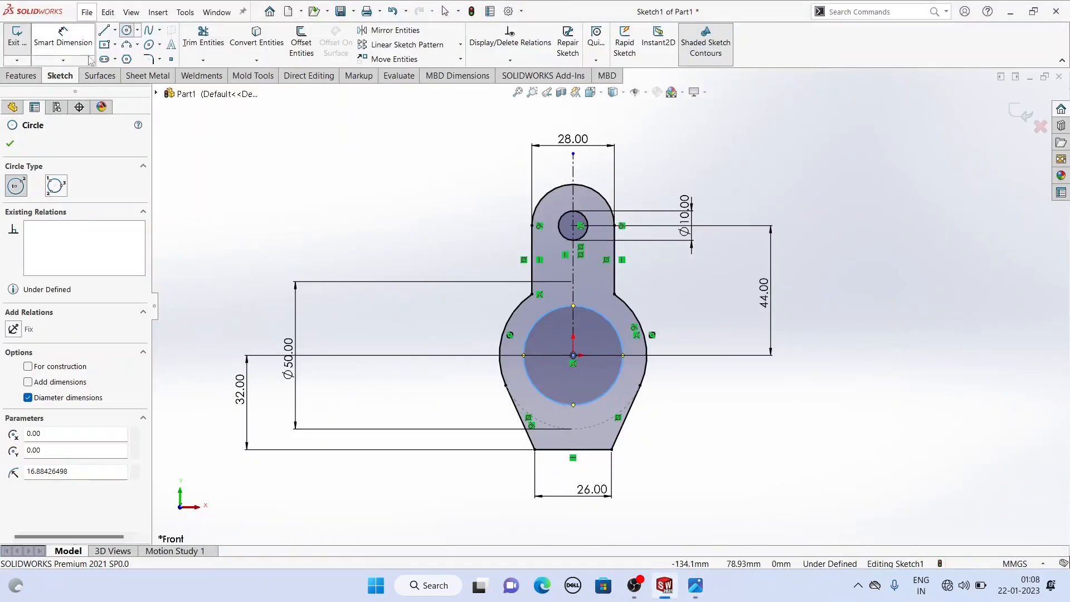
Dimension the diameter of the circle centred on the origin as 34.90 mm.
left_click(63, 38)
left_click(619, 367)
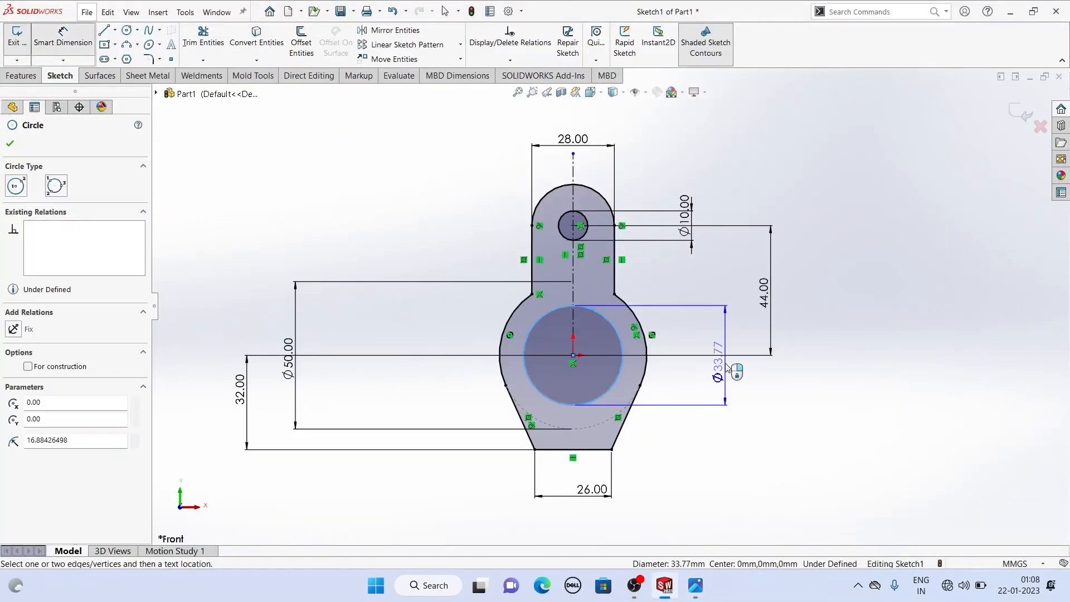
left_click(724, 367)
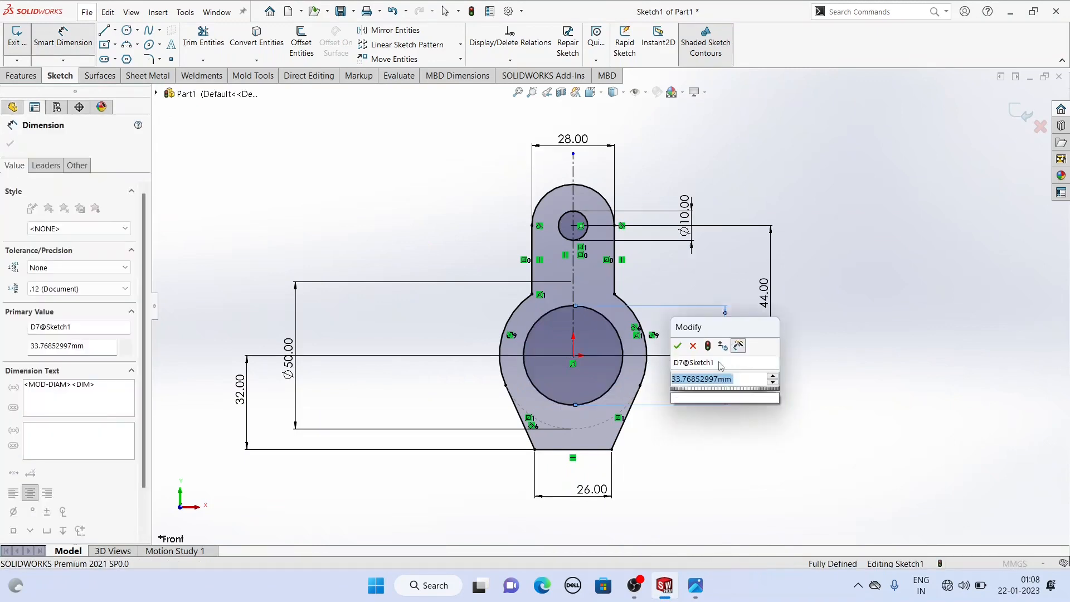
type("34.90")
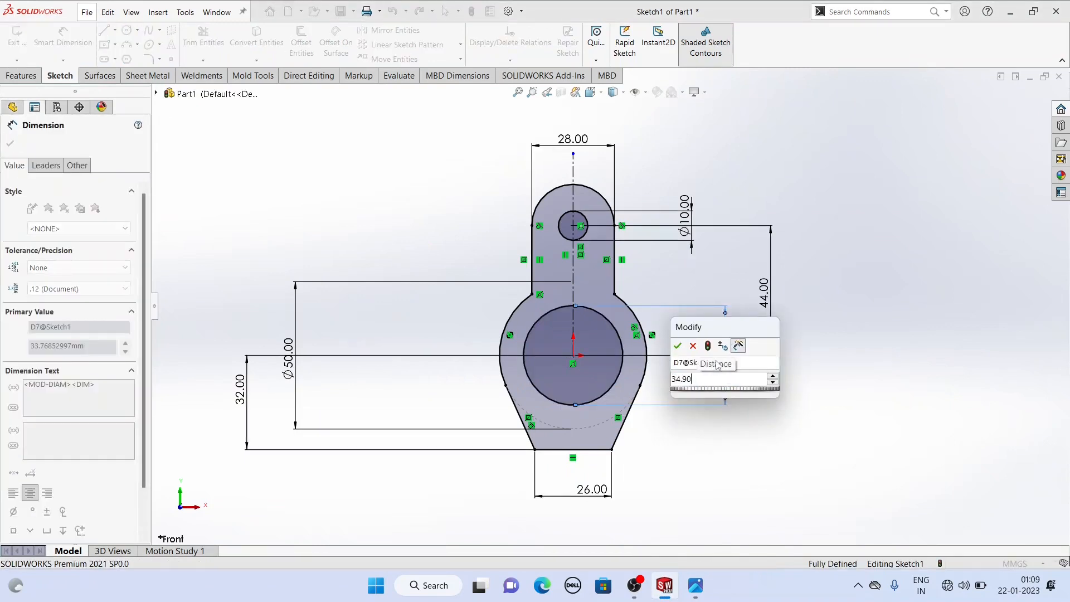
key("Return")
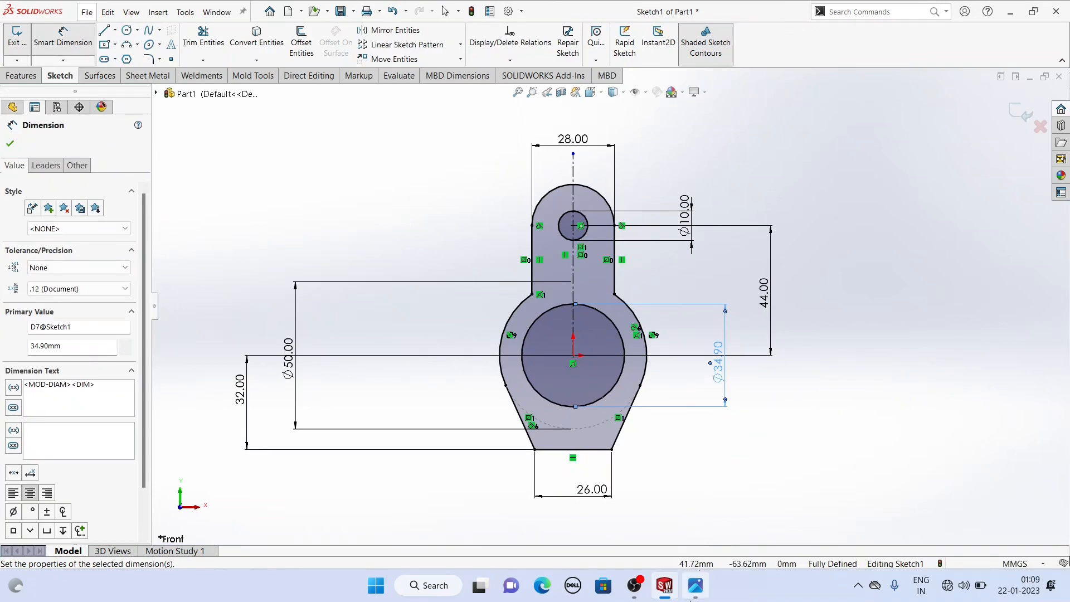
Check the keyway in the reference drawing and sketch its three-line outline, about 12 mm wide, below the bore circle with both ends on it.
left_click(695, 586)
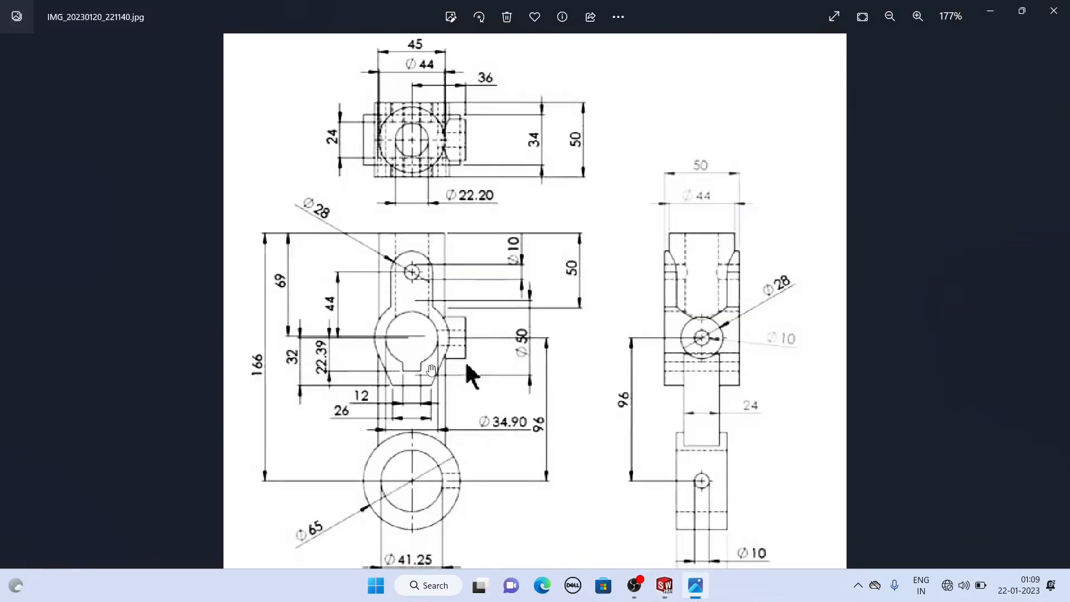
left_click(664, 585)
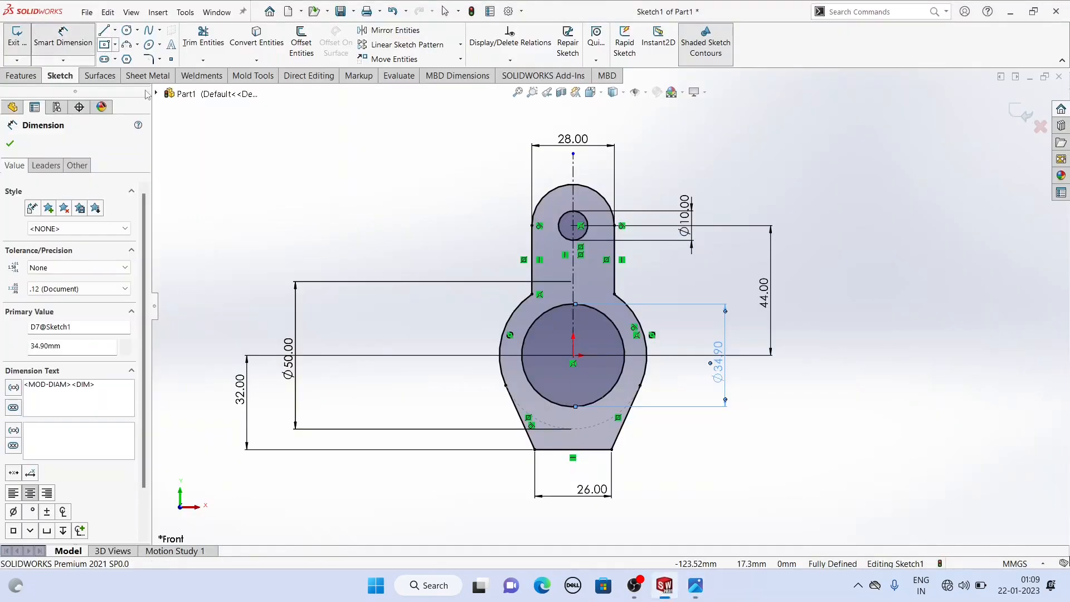
left_click(105, 45)
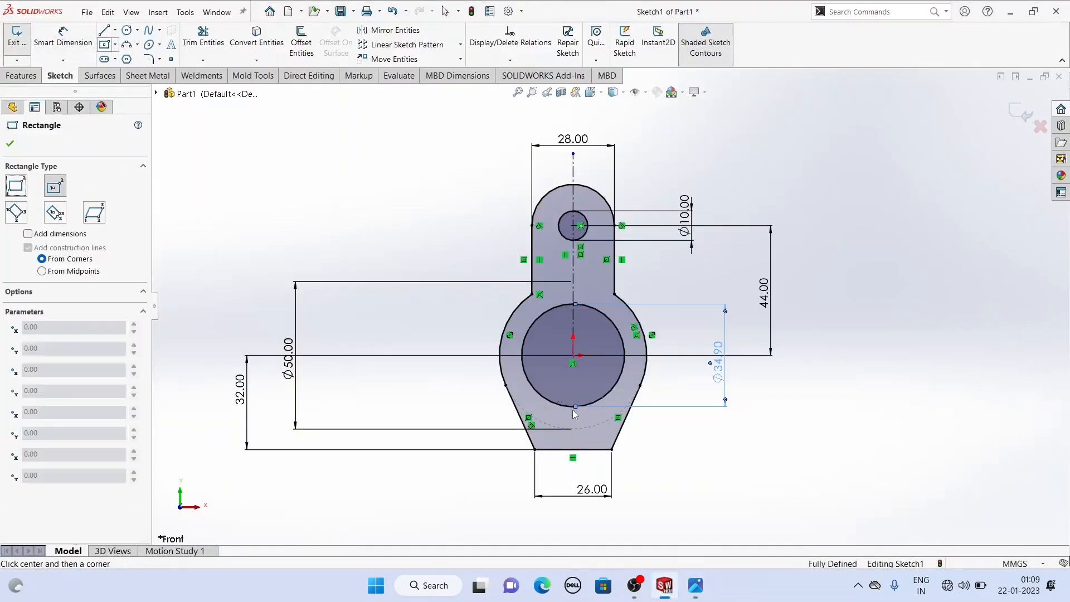
left_click(103, 29)
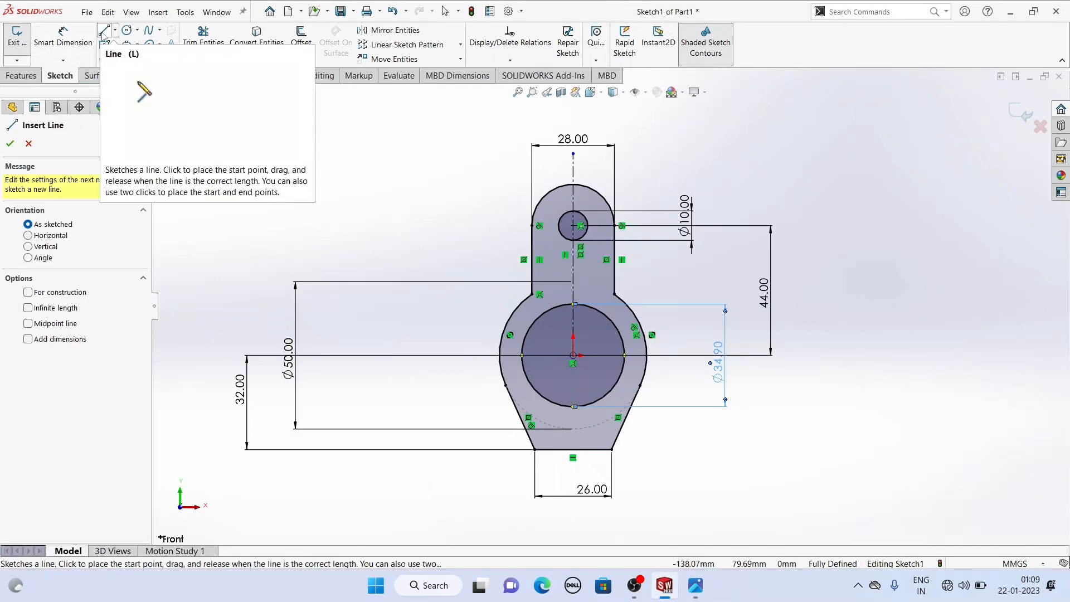
left_click(554, 405)
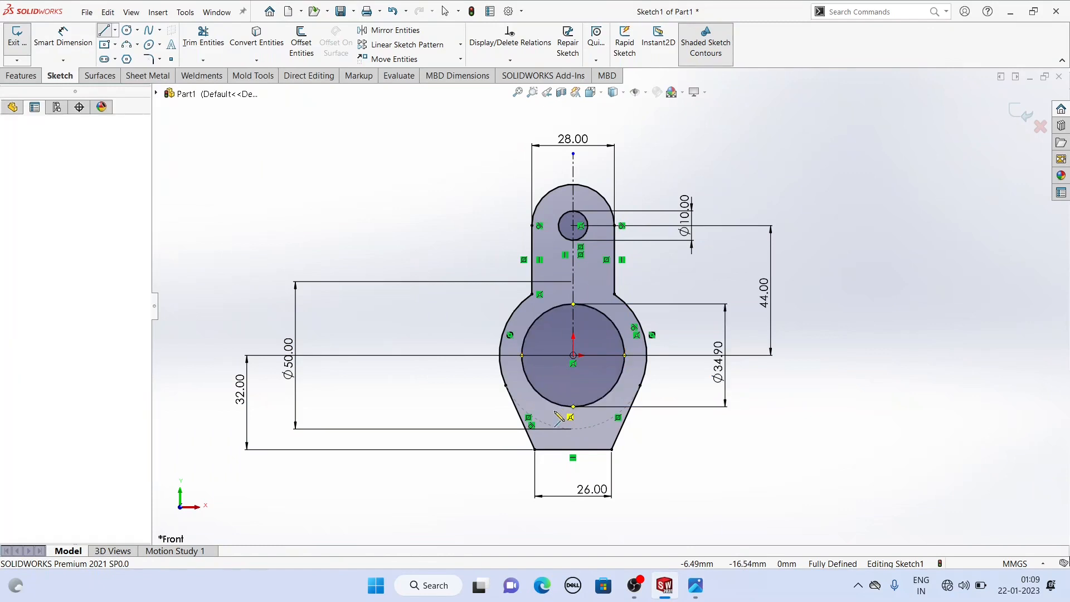
left_click(554, 425)
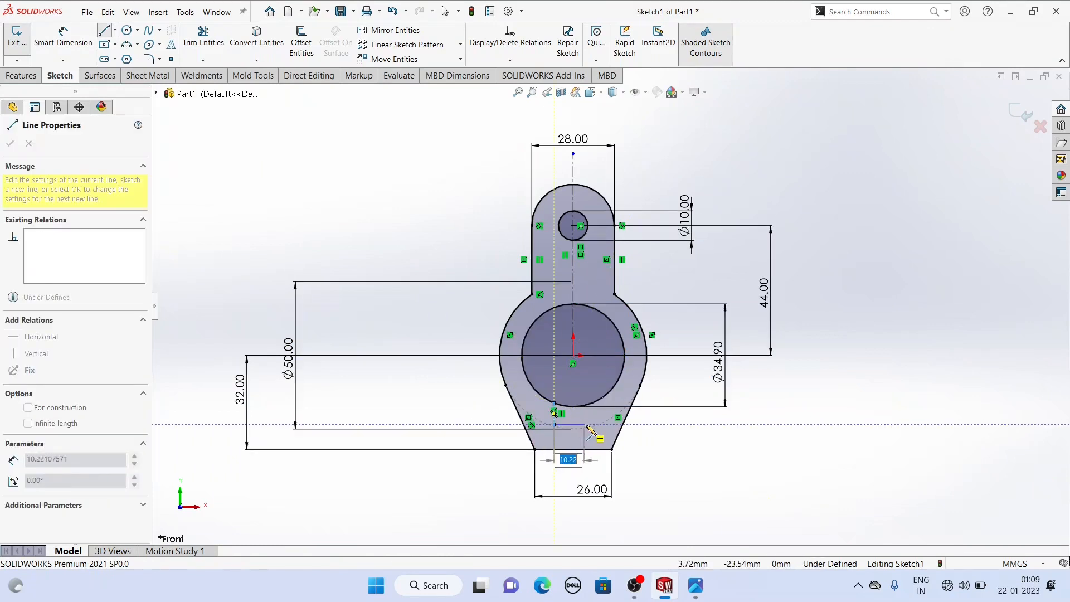
left_click(589, 424)
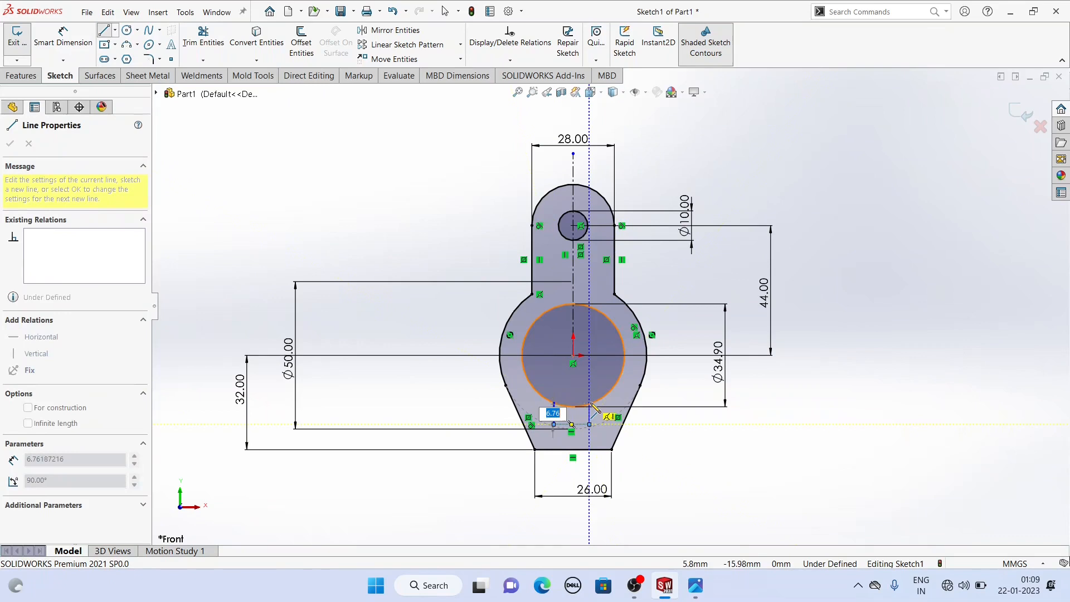
right_click(759, 379)
left_click(790, 388)
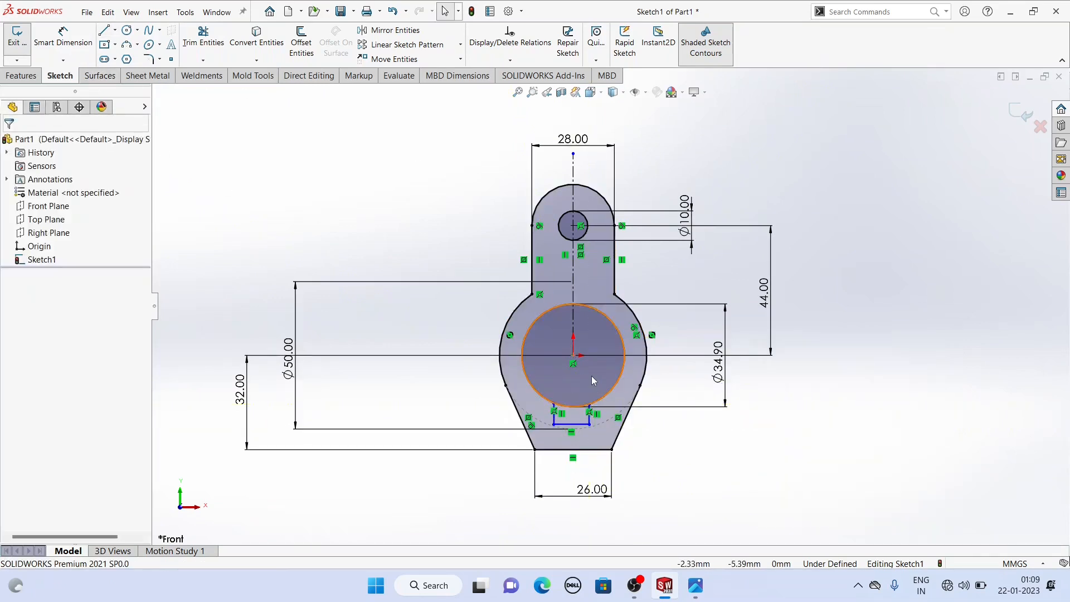
Make the keyway's two vertical lines symmetric about the vertical centerline.
scroll(591, 375, "down", 2)
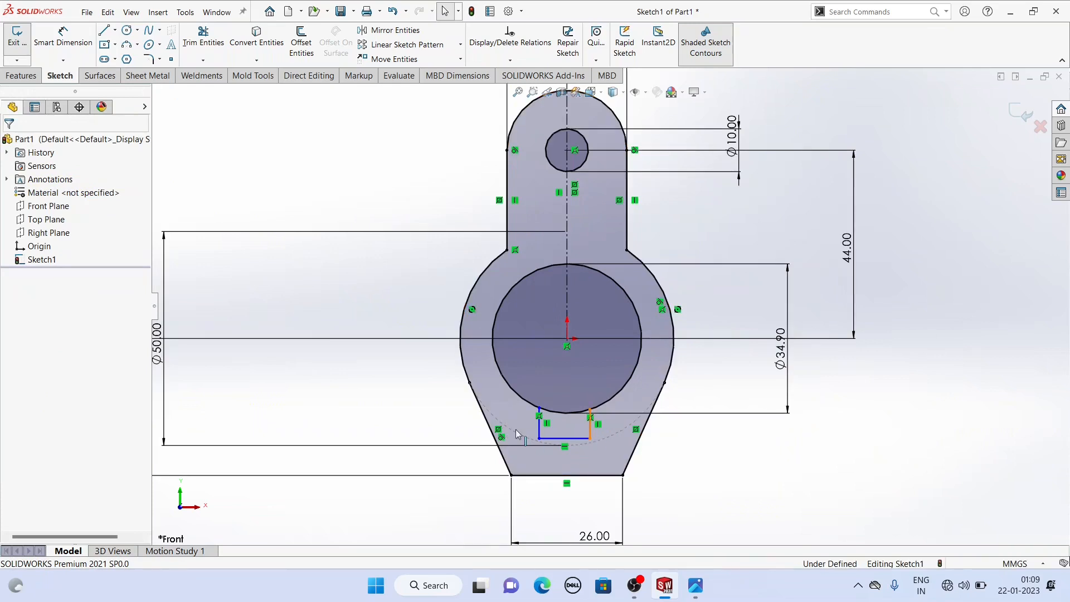
left_click(541, 427)
left_click(566, 296, "ctrl")
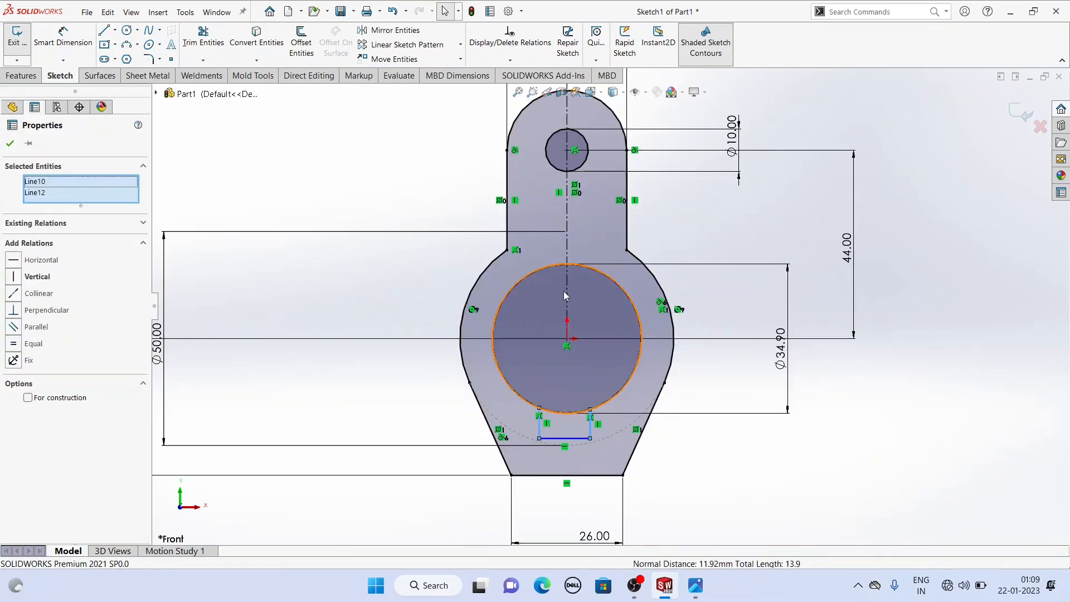
left_click(568, 295, "ctrl")
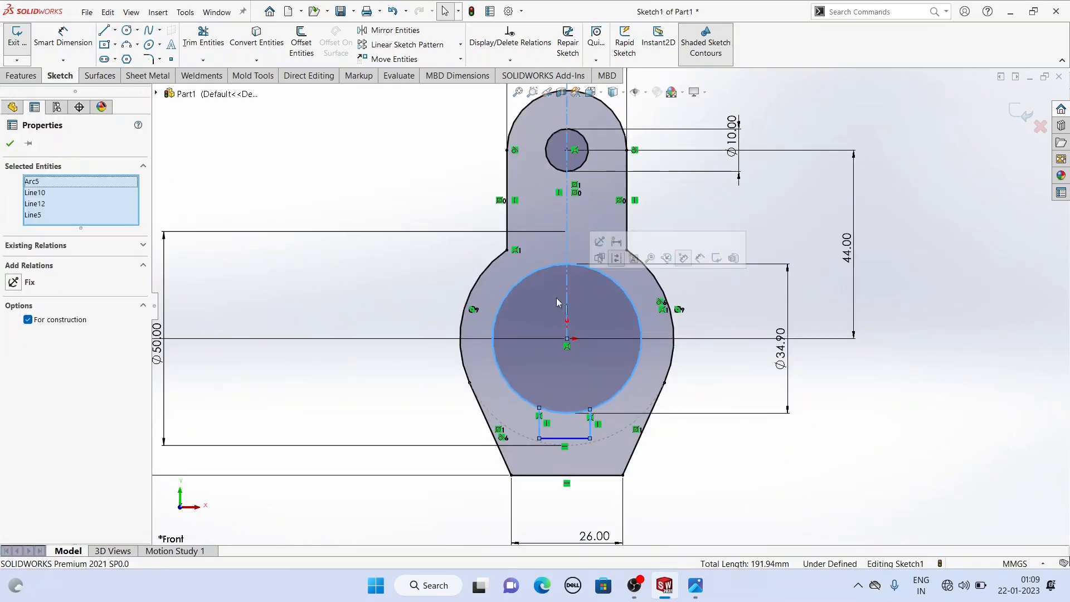
left_click(510, 288, "ctrl")
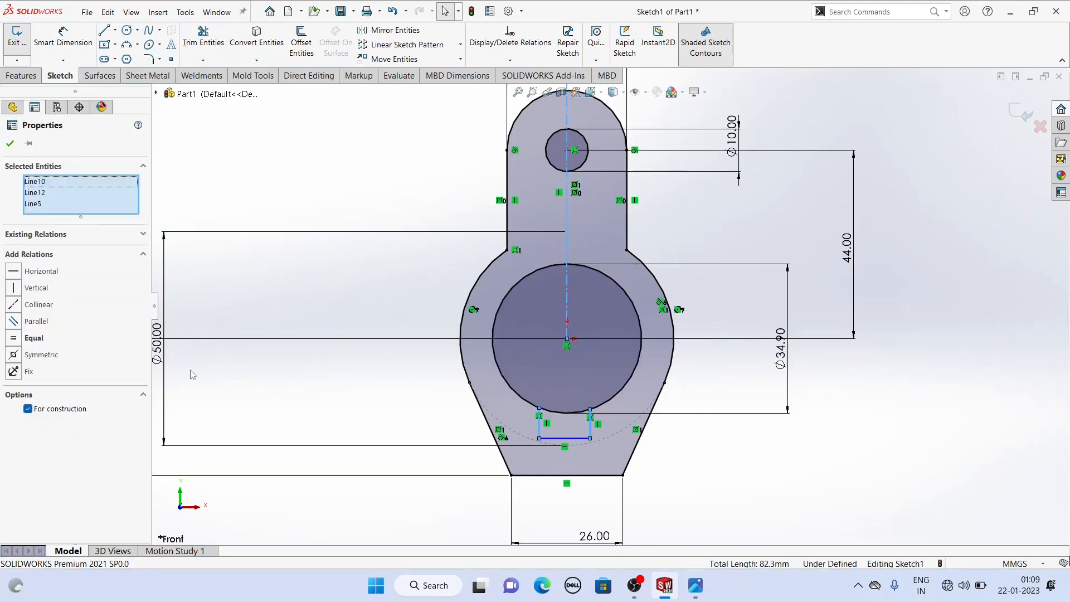
left_click(10, 143)
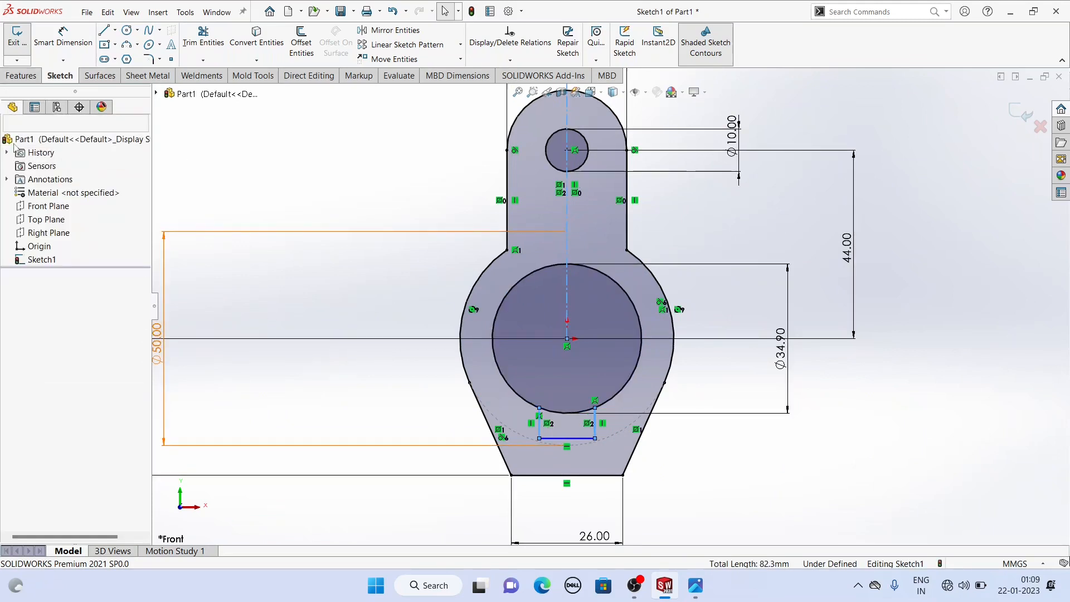
Dimension the length of the keyway's horizontal bottom line as 12 mm.
left_click(63, 39)
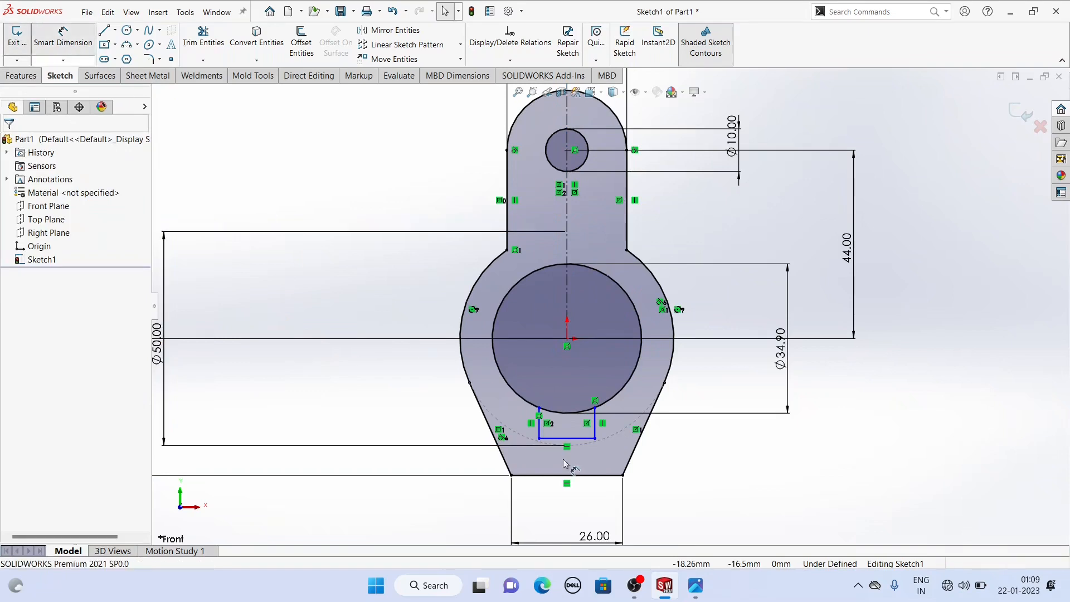
left_click(578, 444)
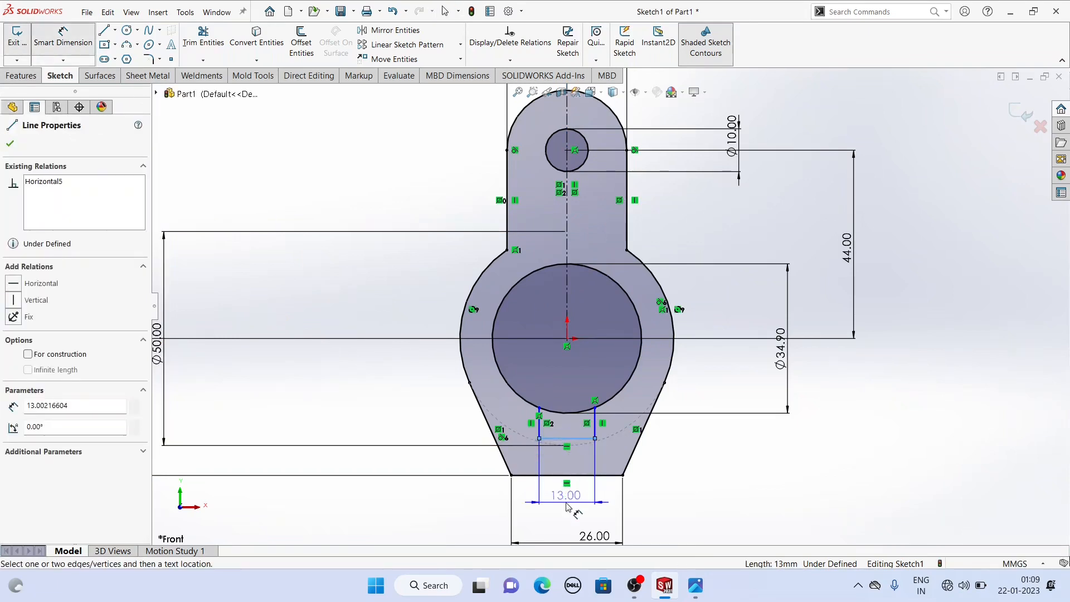
left_click(566, 504)
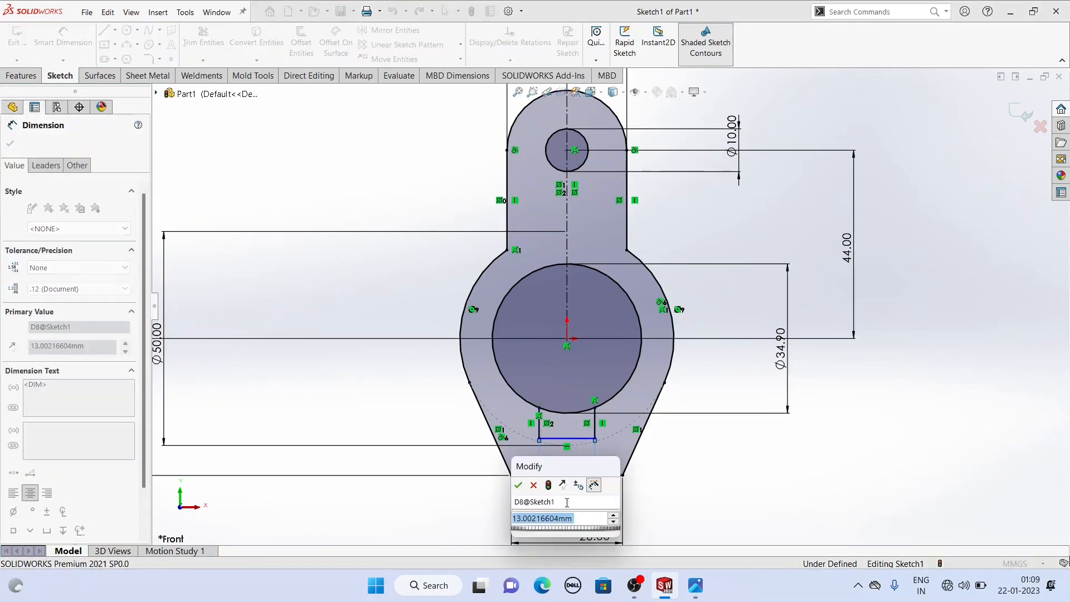
type("12")
key("Return")
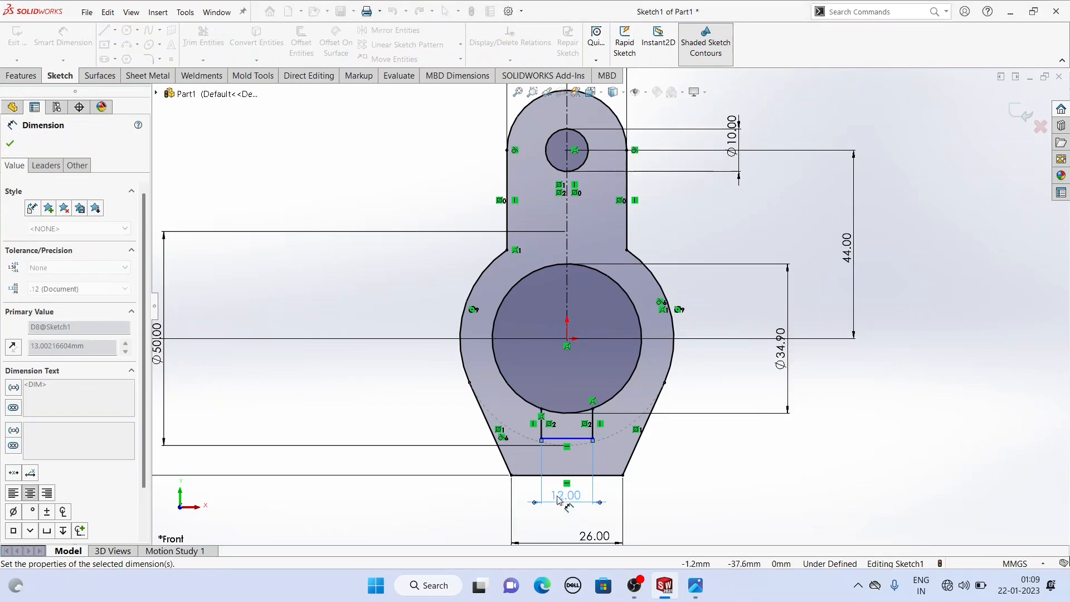
Dimension the vertical distance from the origin to the keyway's bottom line as 22.39 mm.
left_click(567, 341)
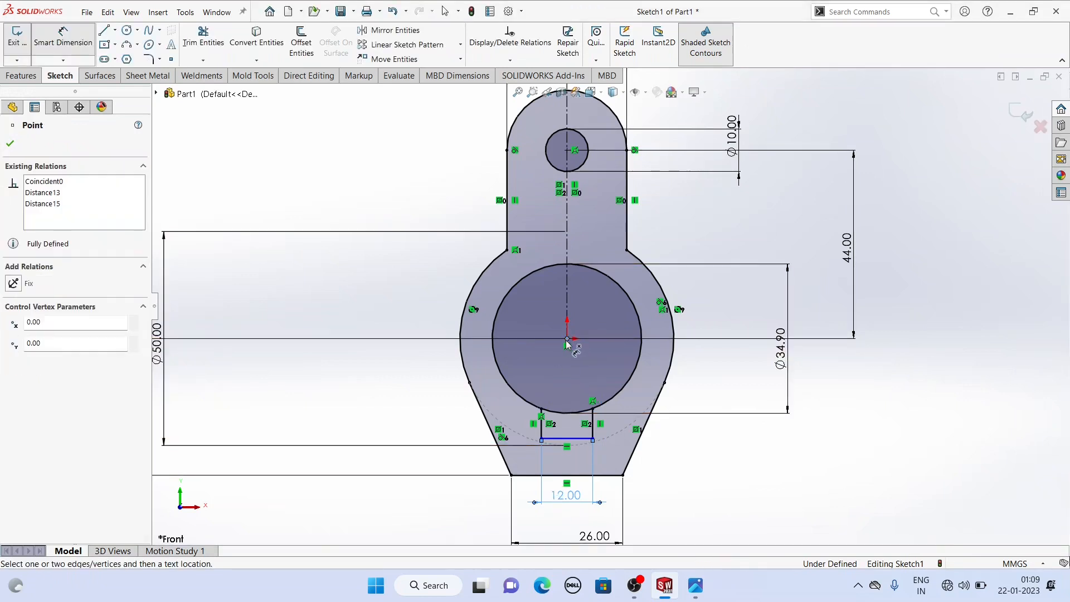
left_click(575, 440)
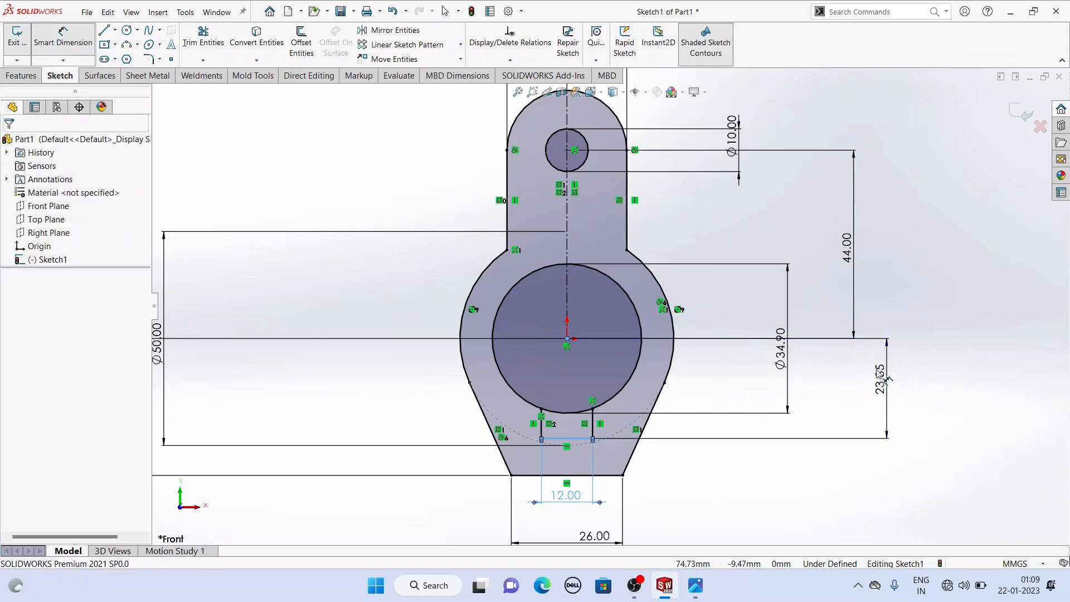
left_click(890, 384)
type("22.3")
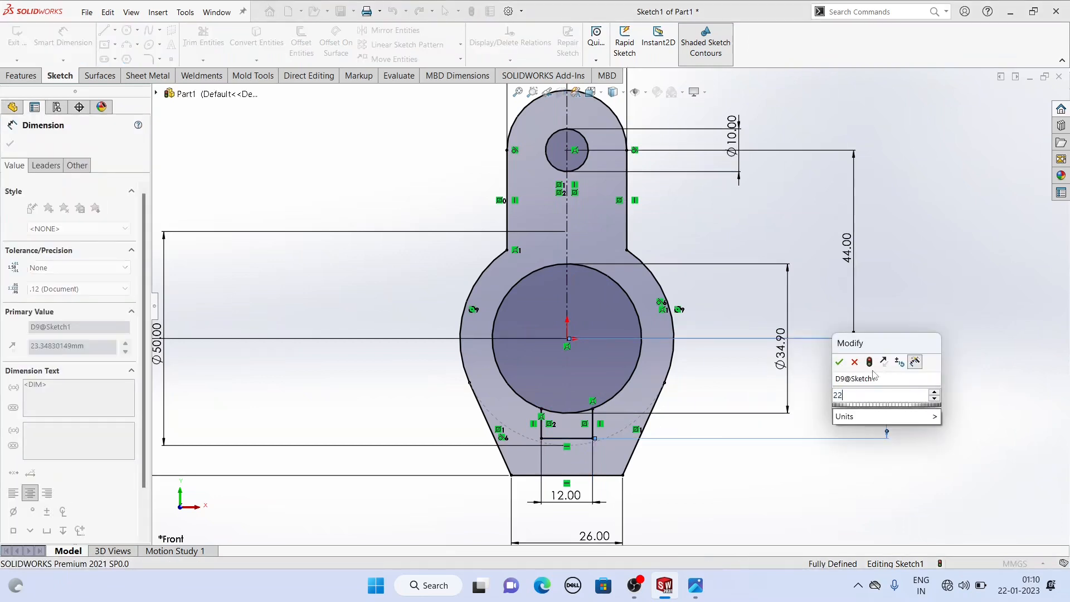
key("Return")
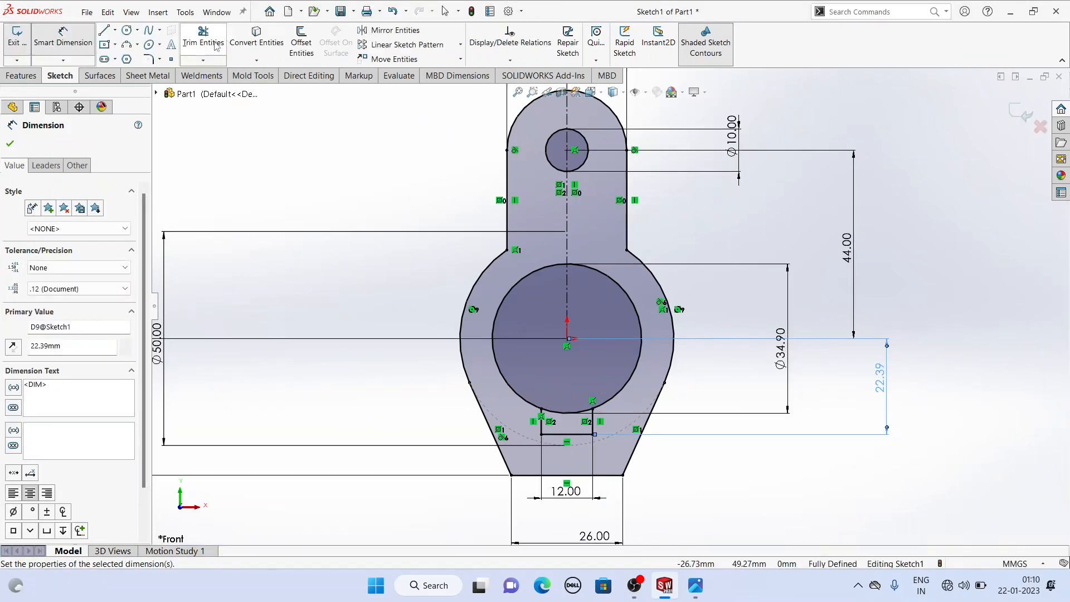
Trim away the bore circle's arc between the keyway's two vertical lines with Power trim.
left_click(215, 46)
scroll(565, 444, "down", 3)
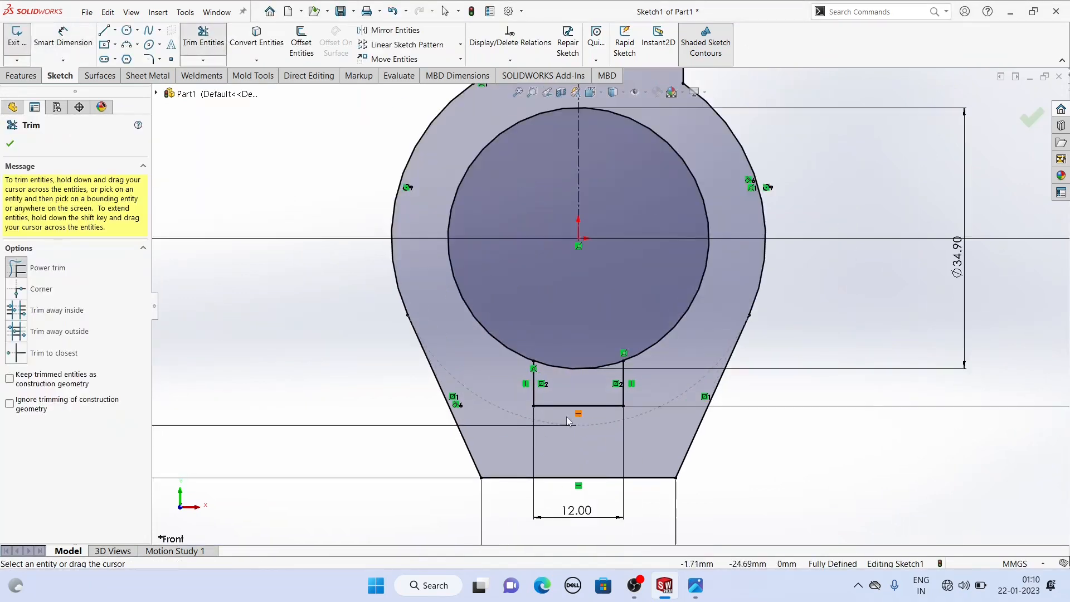
mouse_move(560, 355)
left_mouse_down()
mouse_move(574, 384)
mouse_move(610, 353)
left_mouse_up()
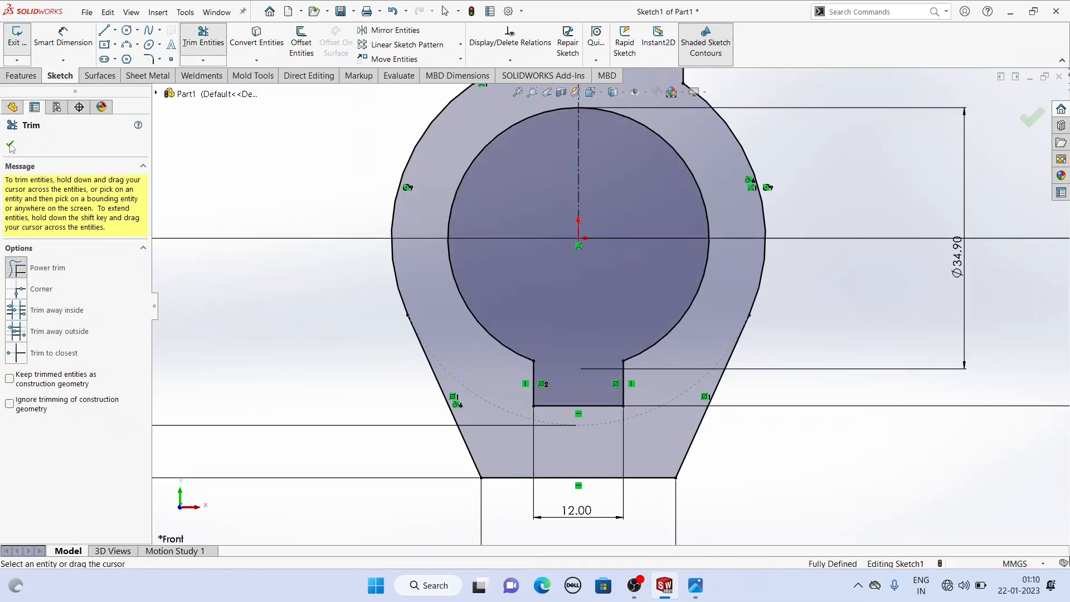
left_click(10, 145)
Extrude the clamp profile as a boss with the Mid Plane end condition and a depth of 50 mm.
key("f")
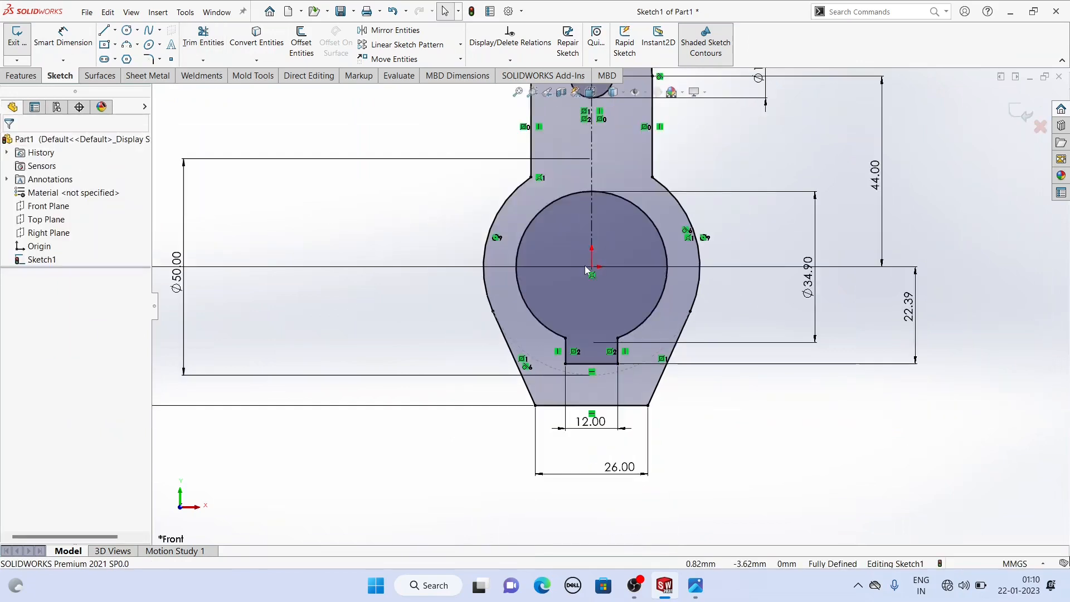
mouse_move(584, 266)
middle_mouse_down()
mouse_move(675, 255)
mouse_move(557, 234)
middle_mouse_up()
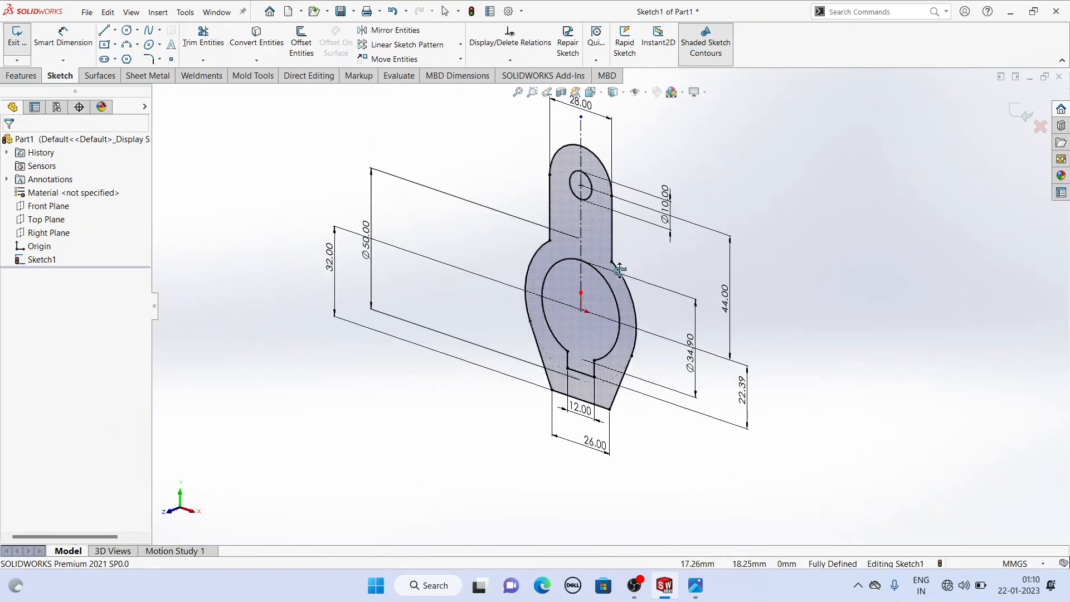
left_click(21, 76)
left_click(17, 42)
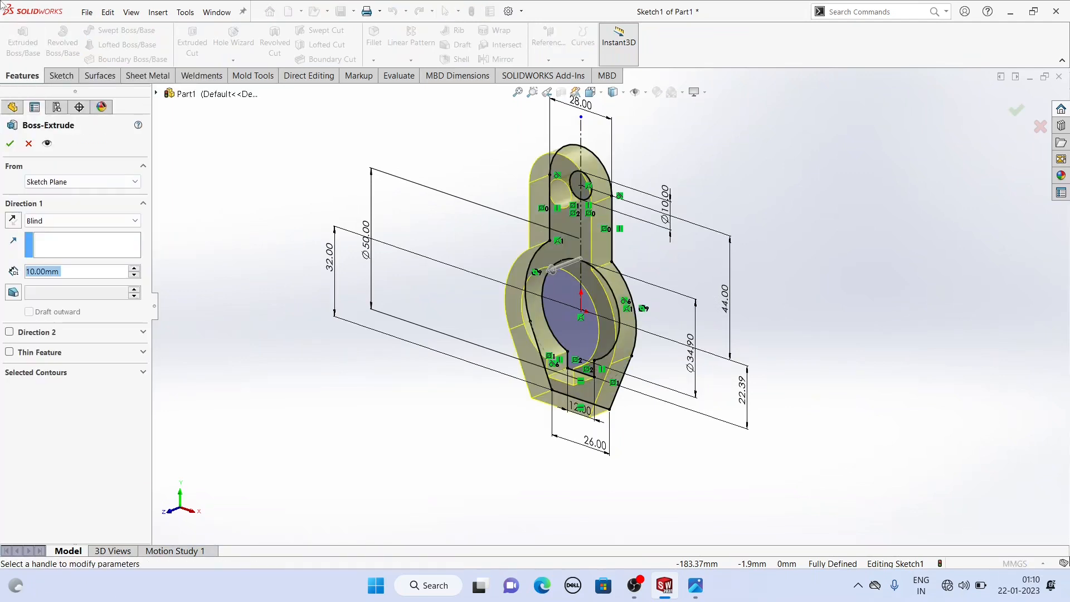
left_click(49, 220)
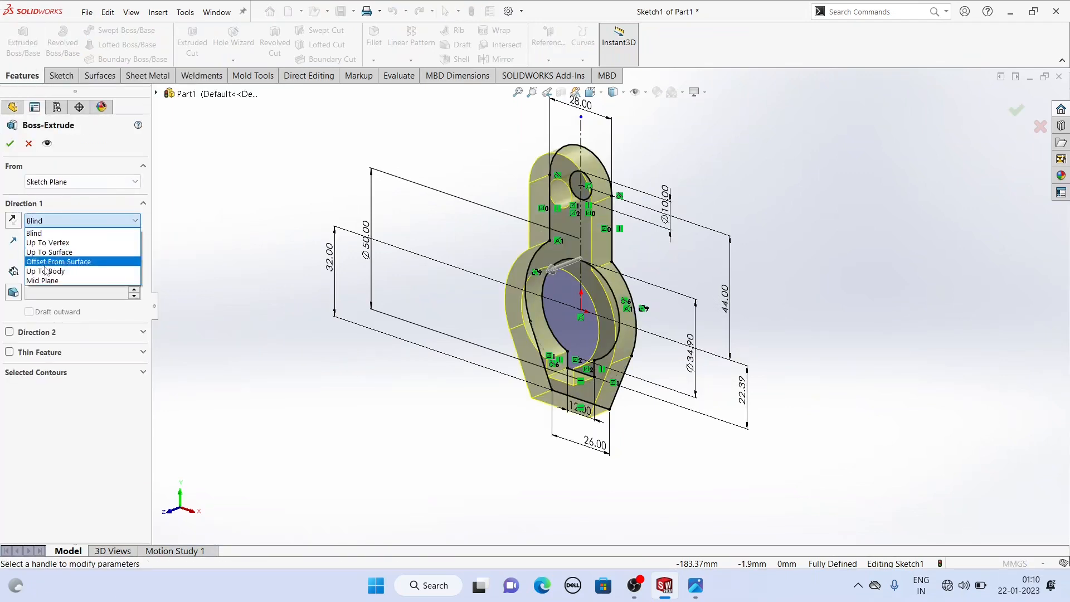
left_click(58, 279)
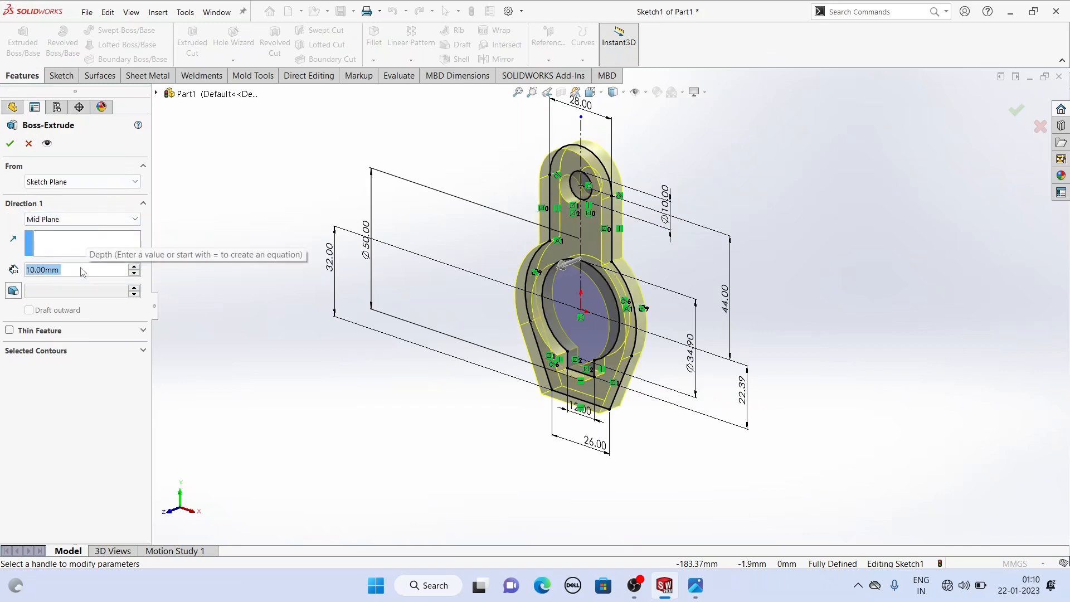
type("50")
key("Return")
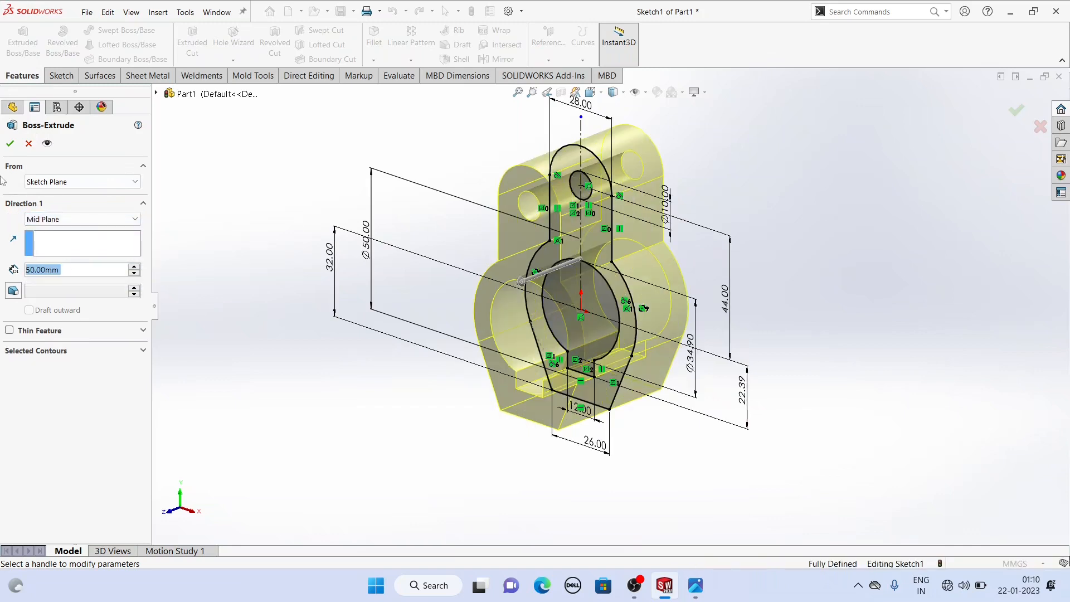
key("Return")
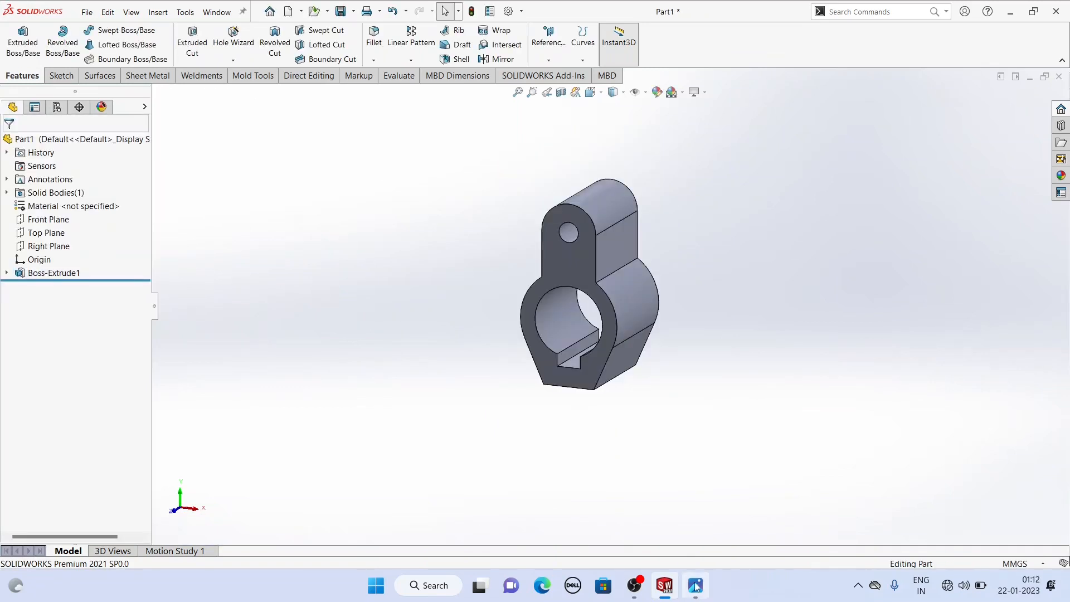
Check the lower ring in the reference drawing and start a new sketch on the Front Plane, viewed face-on.
left_click(695, 585)
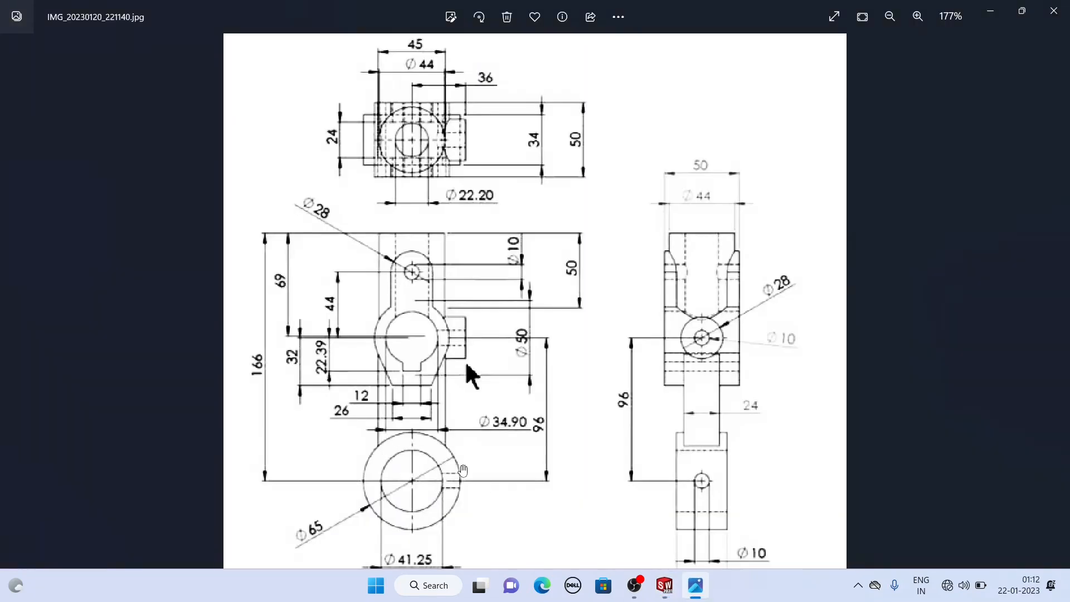
left_click(664, 585)
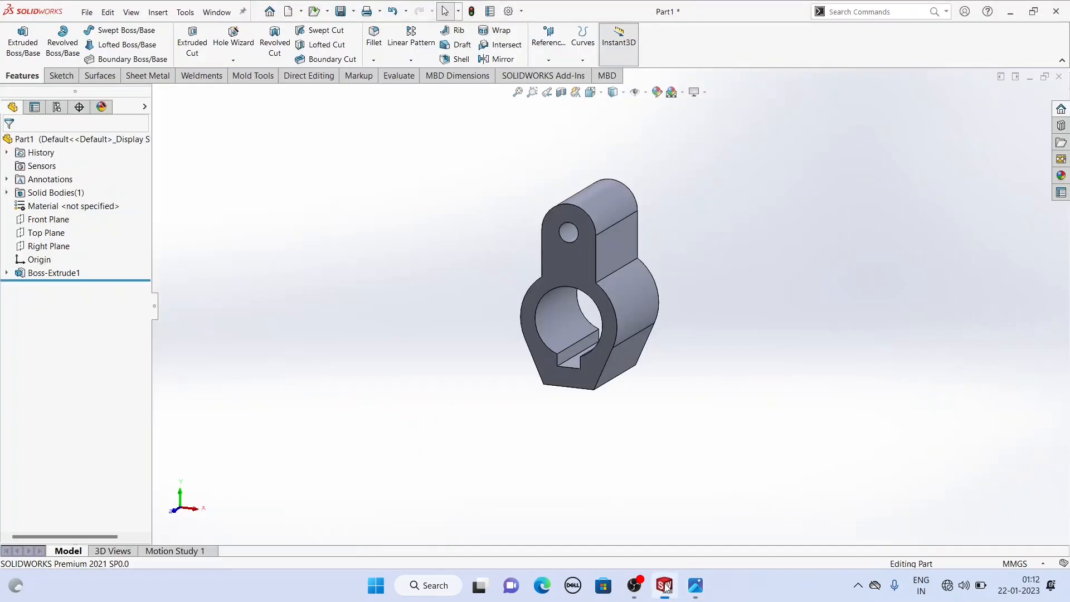
left_click(51, 221)
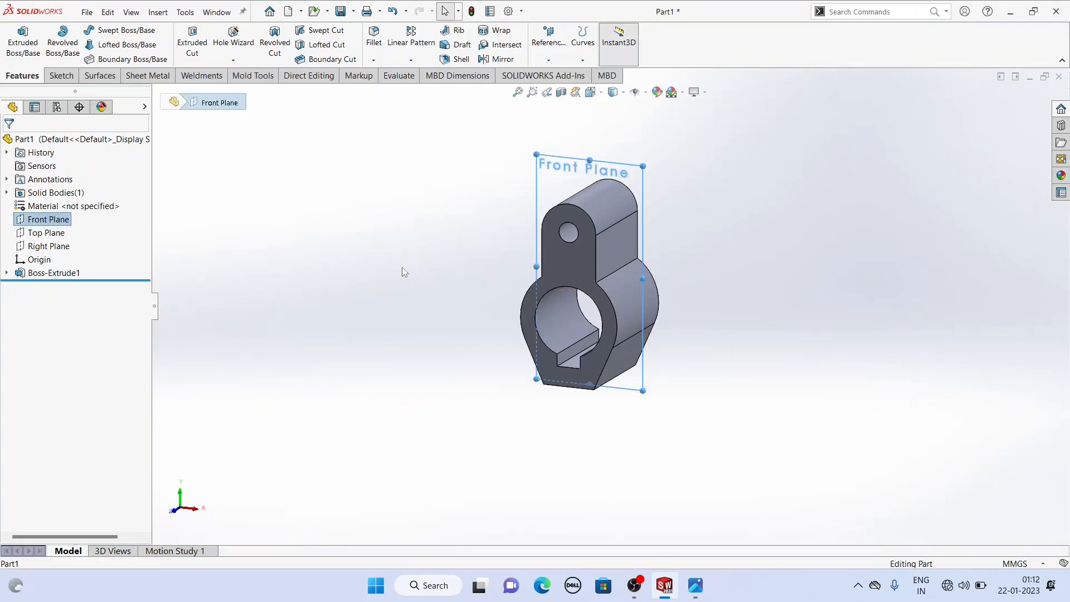
key("ctrl+8")
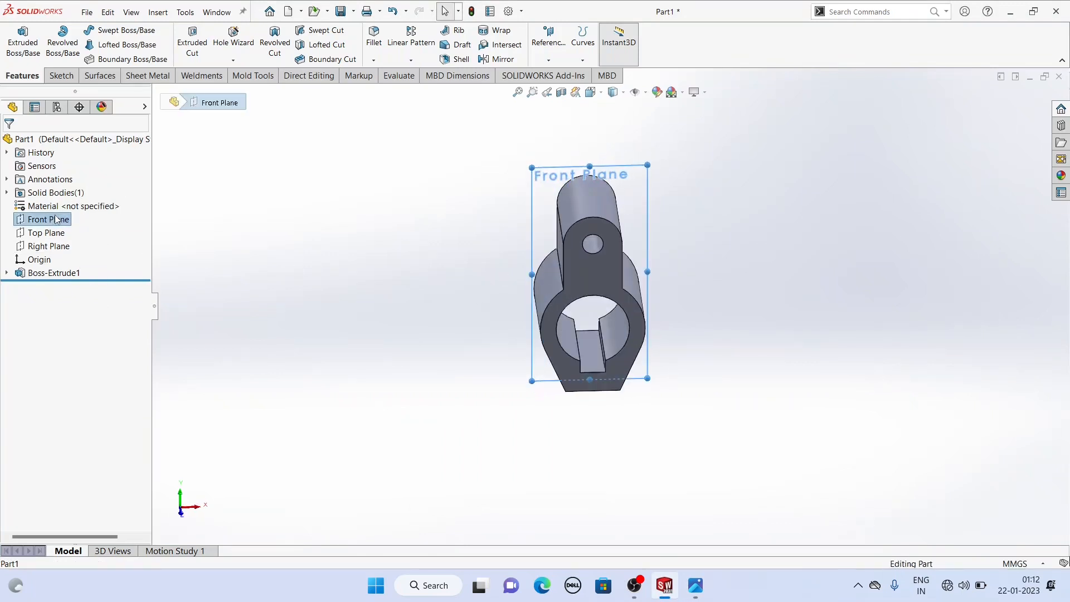
left_click(81, 198)
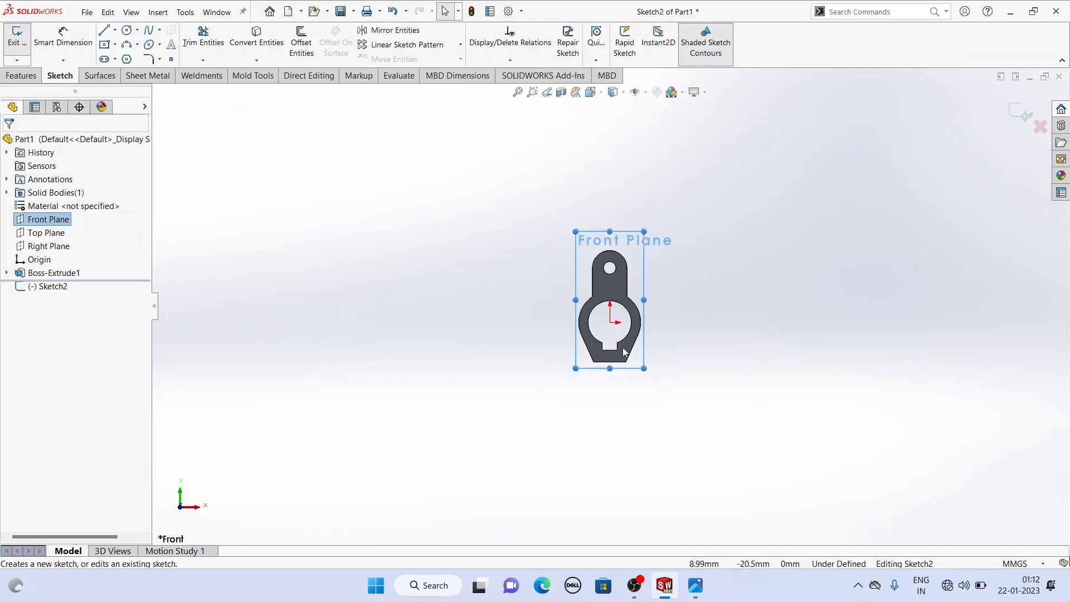
Sketch two concentric circles, about 46 mm and 29 mm in diameter, centred about 82 mm directly below the origin.
scroll(669, 375, "down", 3)
left_click(127, 30)
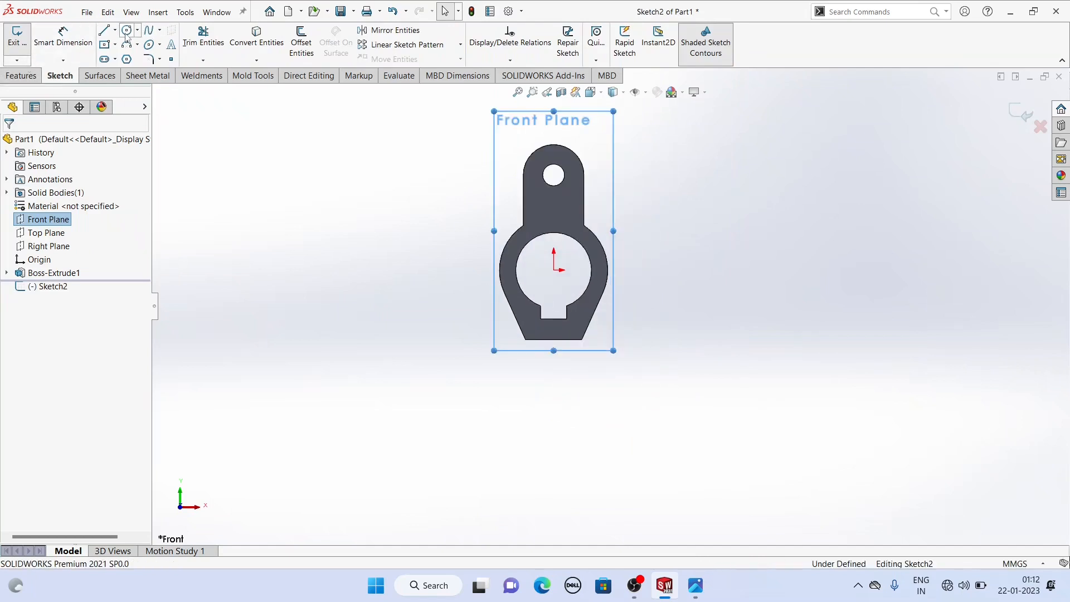
left_click(554, 449)
left_click(584, 493)
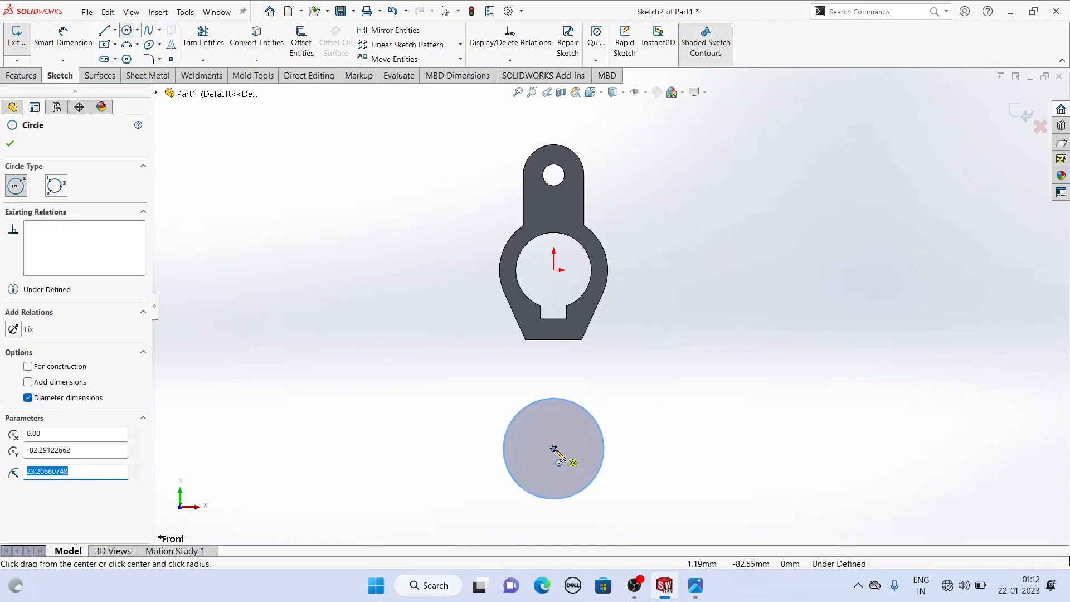
left_click(553, 448)
left_click(578, 468)
right_click(355, 285)
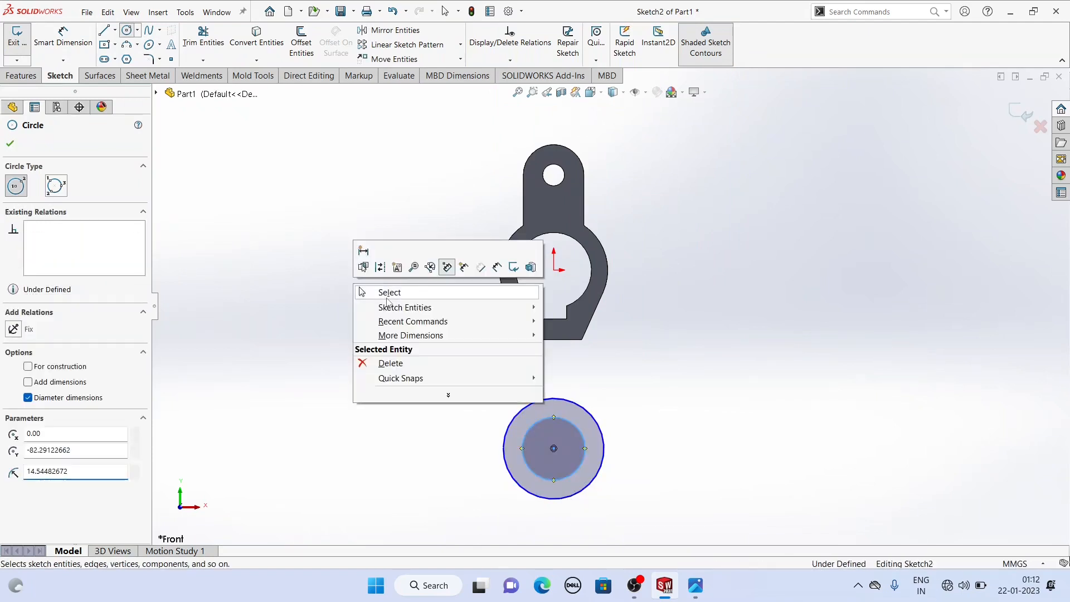
left_click(474, 293)
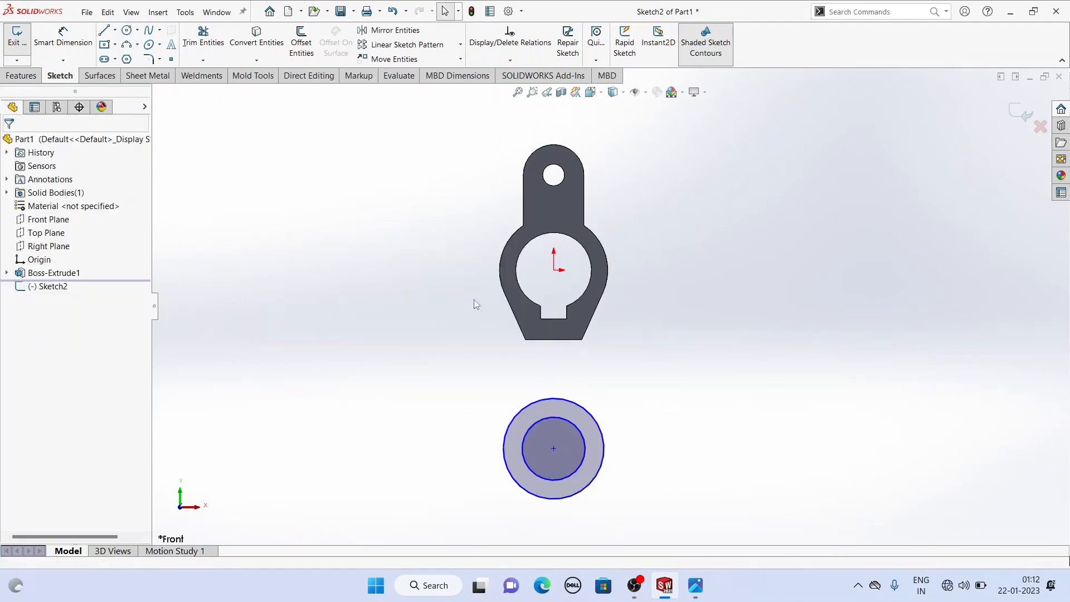
Add a vertical relation between the origin and the common centre of the two circles.
left_click(555, 270)
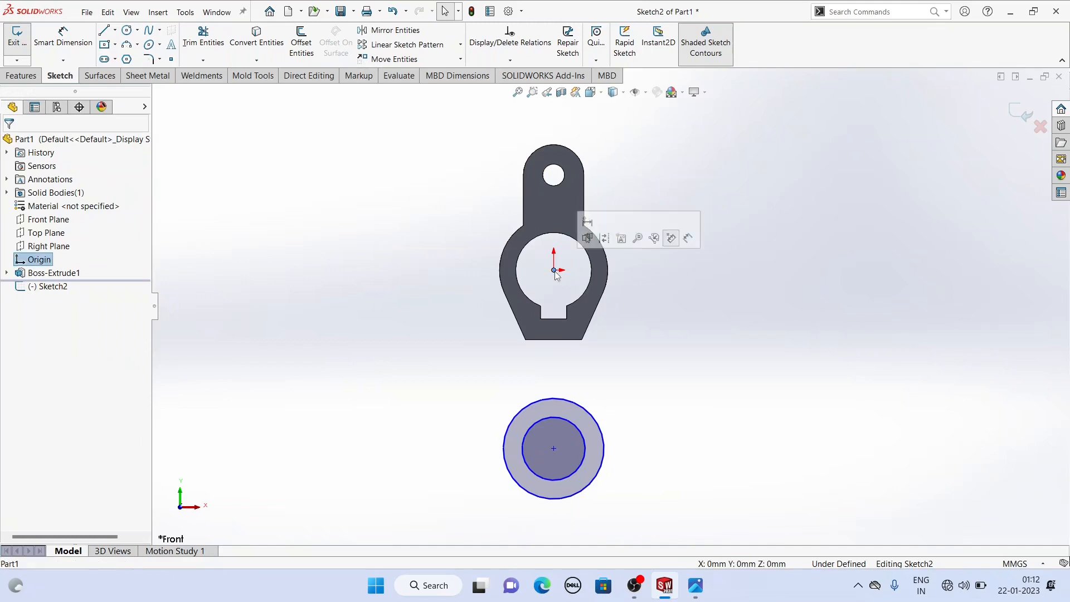
left_click(553, 449, "ctrl")
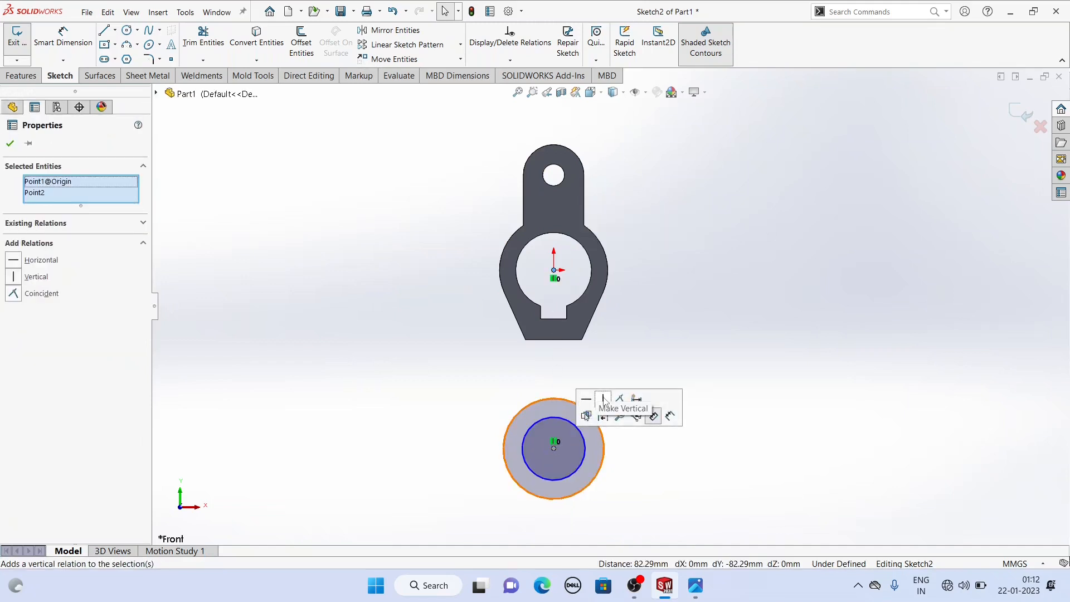
left_click(9, 145)
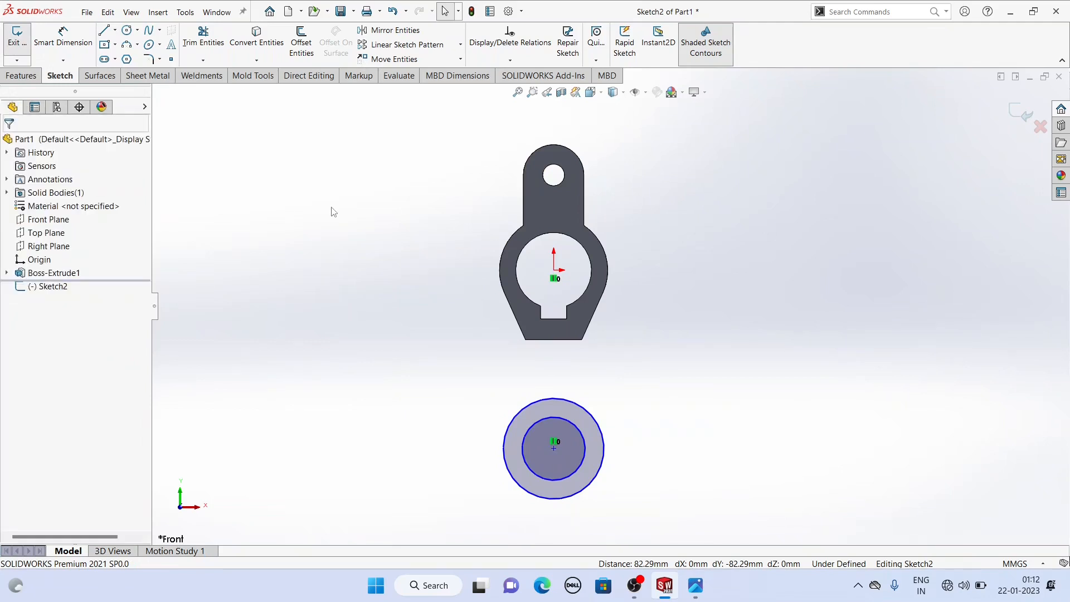
Dimension the vertical distance from the origin to the circles' centre as 96 mm.
left_click(62, 36)
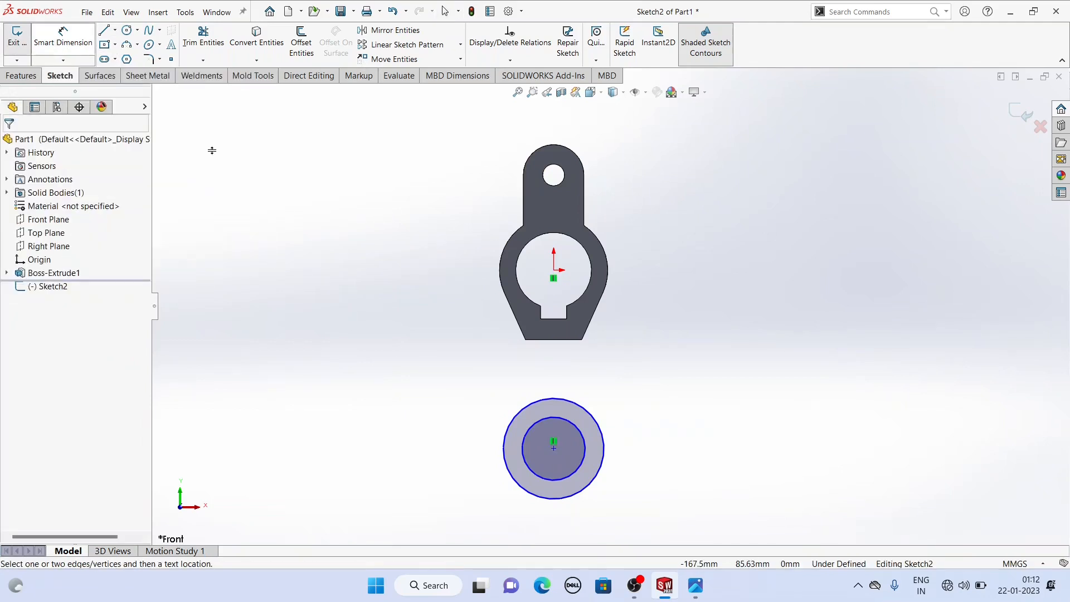
left_click(554, 271)
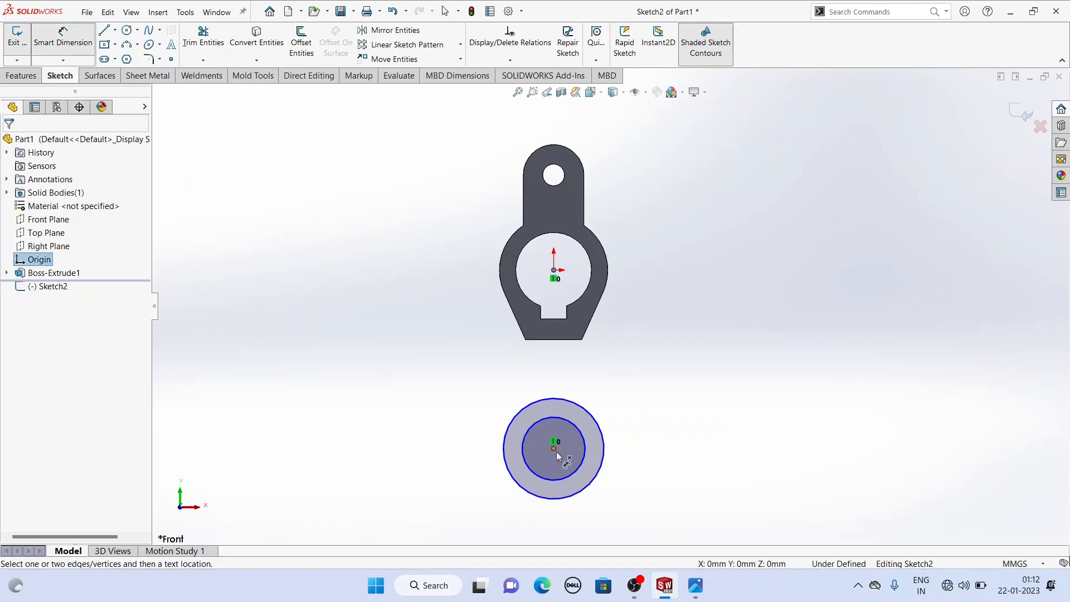
left_click(554, 448)
left_click(746, 351)
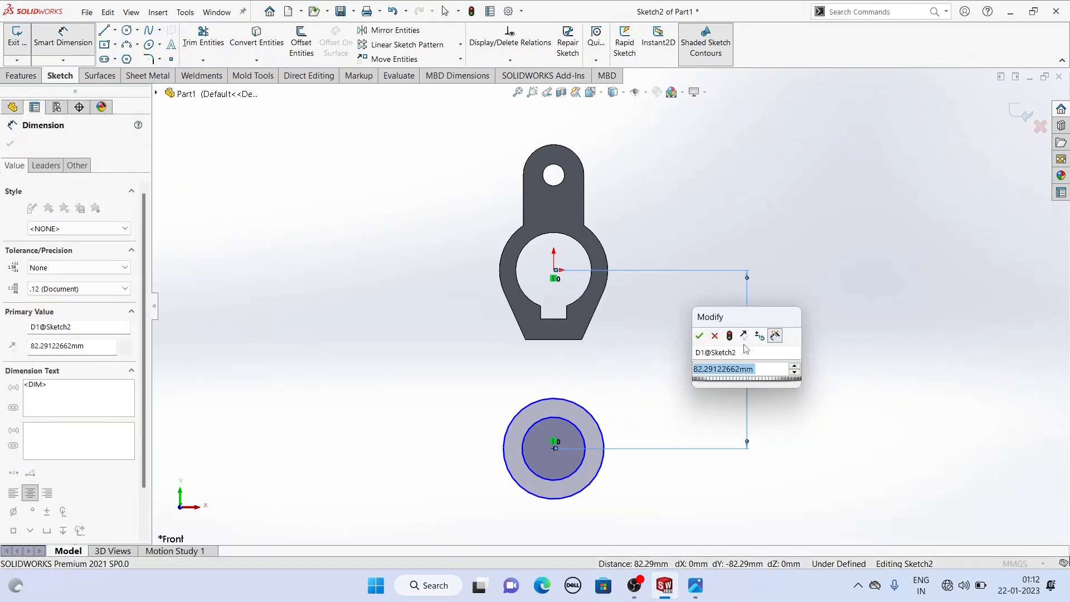
type("96")
key("Return")
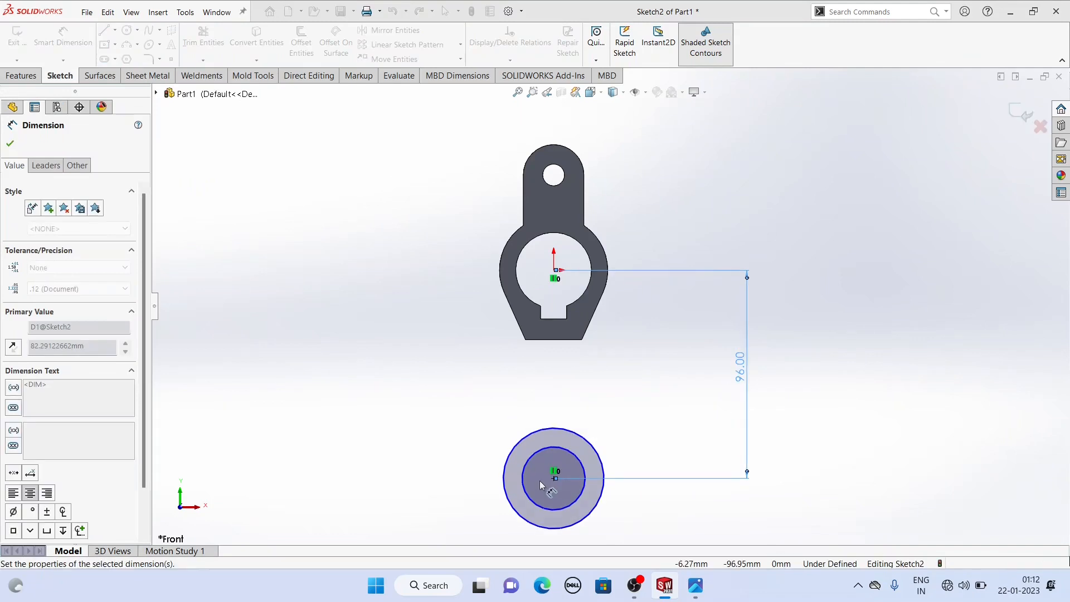
Dimension the diameter of the outer ring circle as 65 mm.
scroll(585, 459, "up", 3)
scroll(584, 458, "down", 2)
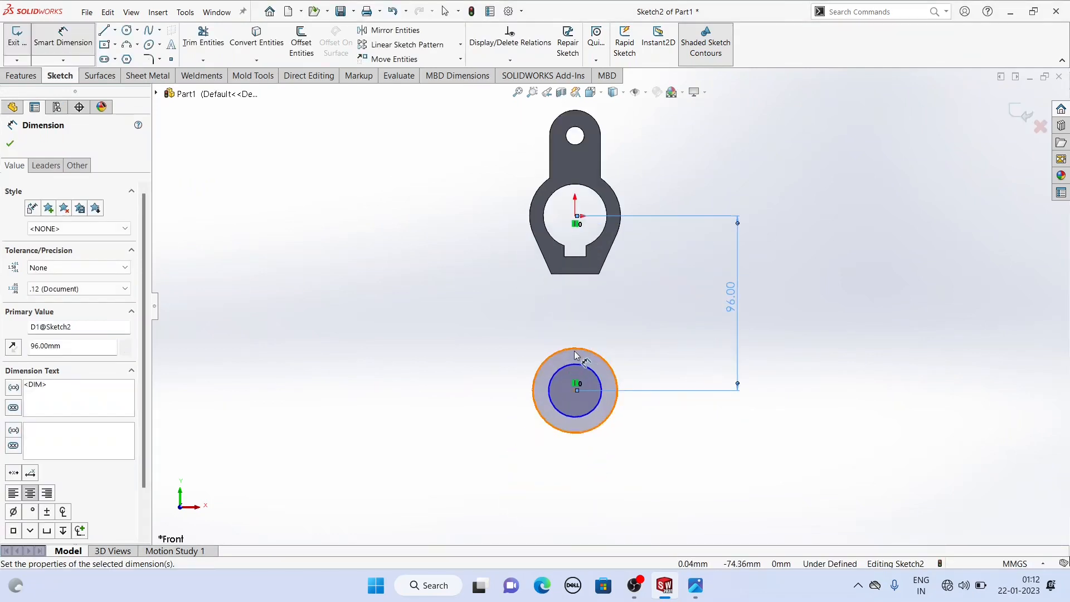
left_click(577, 355)
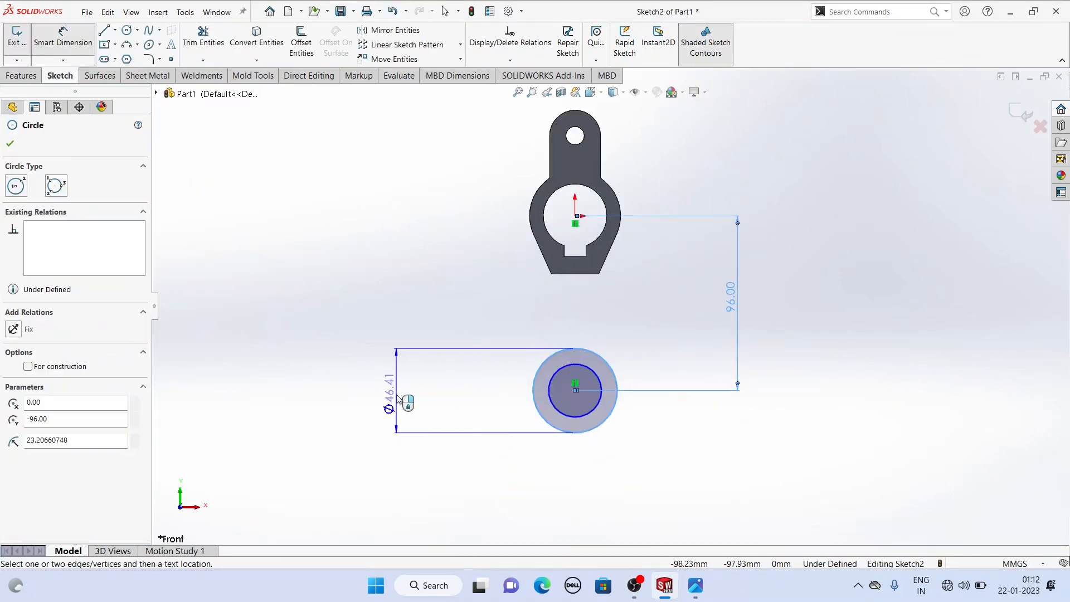
left_click(384, 384)
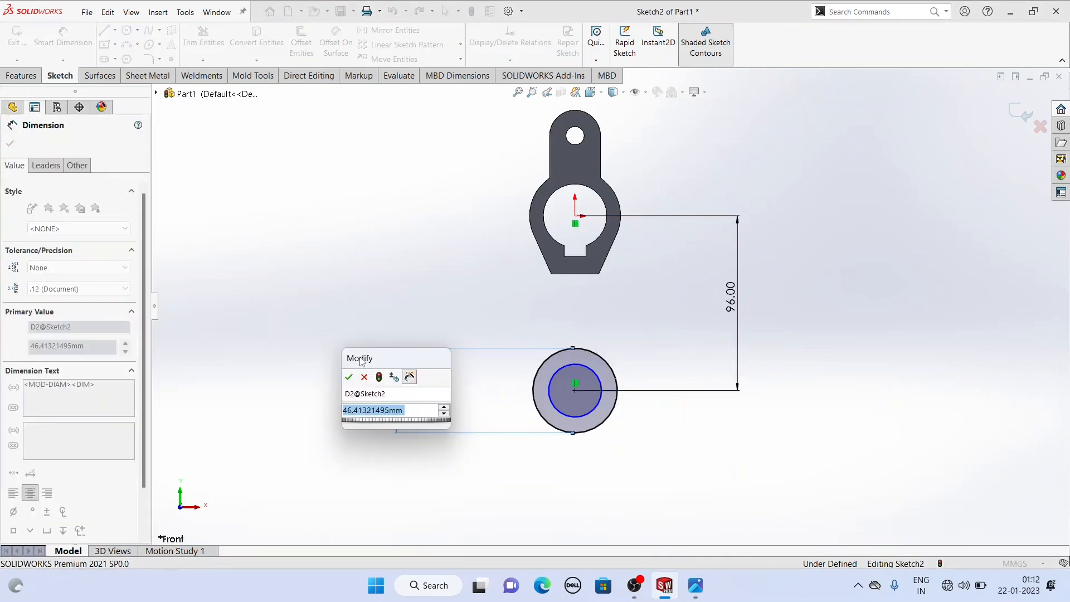
type("65")
key("Return")
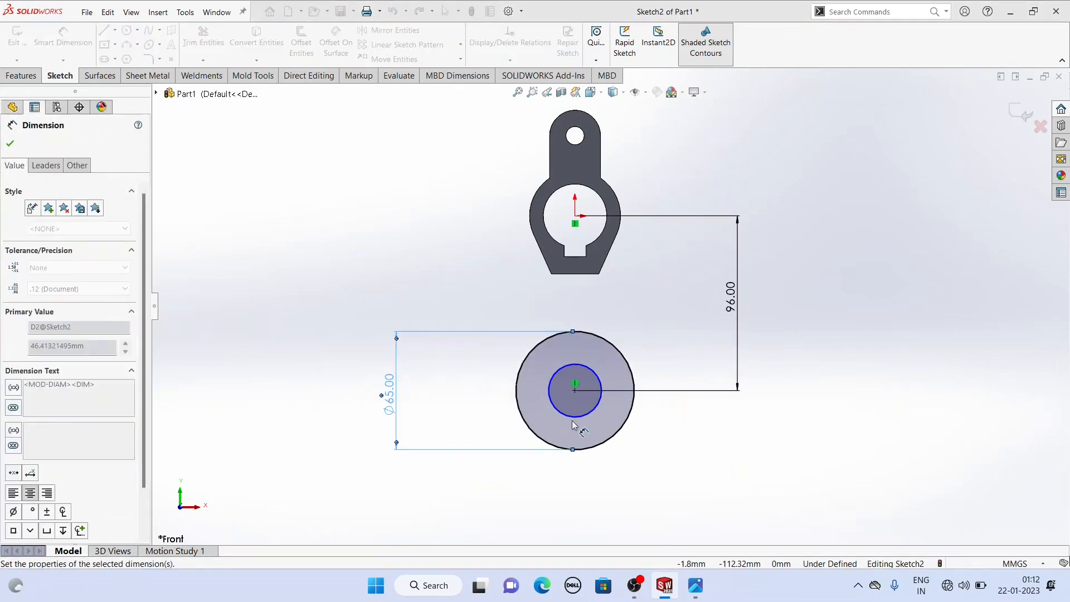
Dimension the diameter of the inner ring circle as 41.25 mm.
left_click(572, 419)
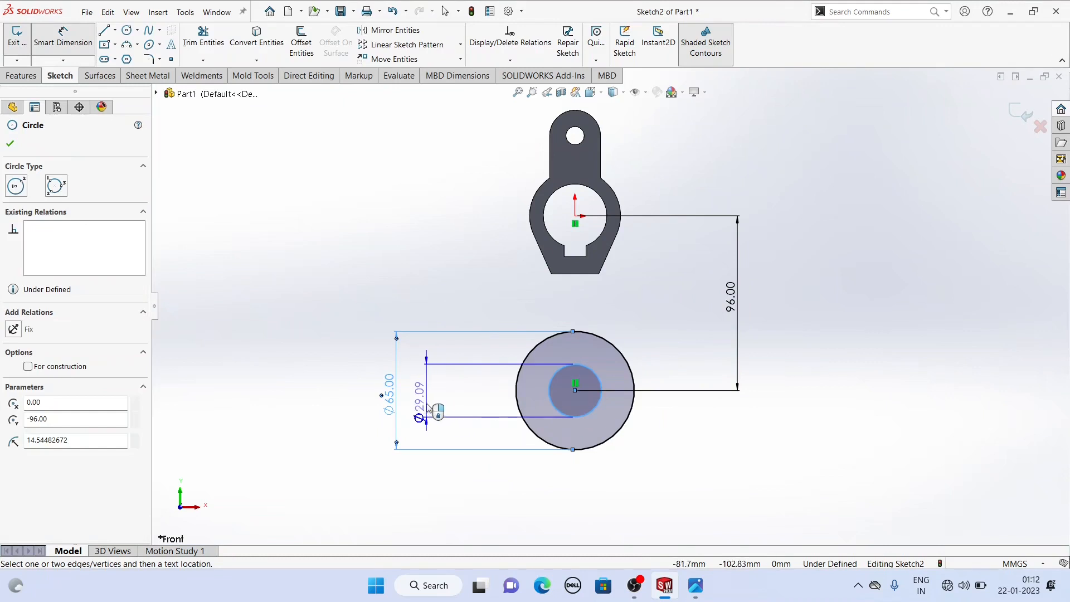
left_click(429, 405)
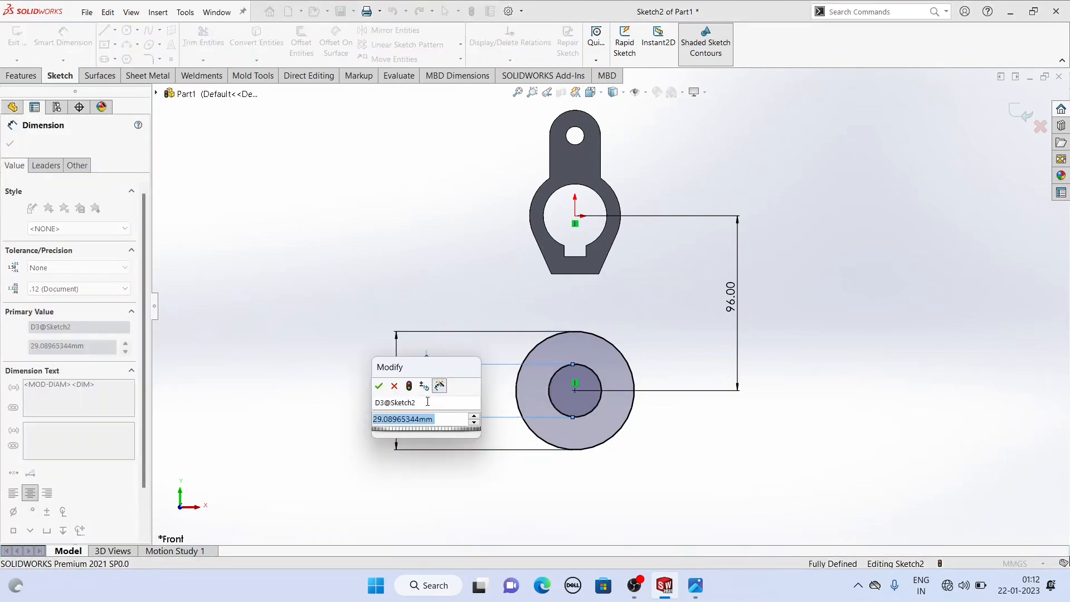
type("41.")
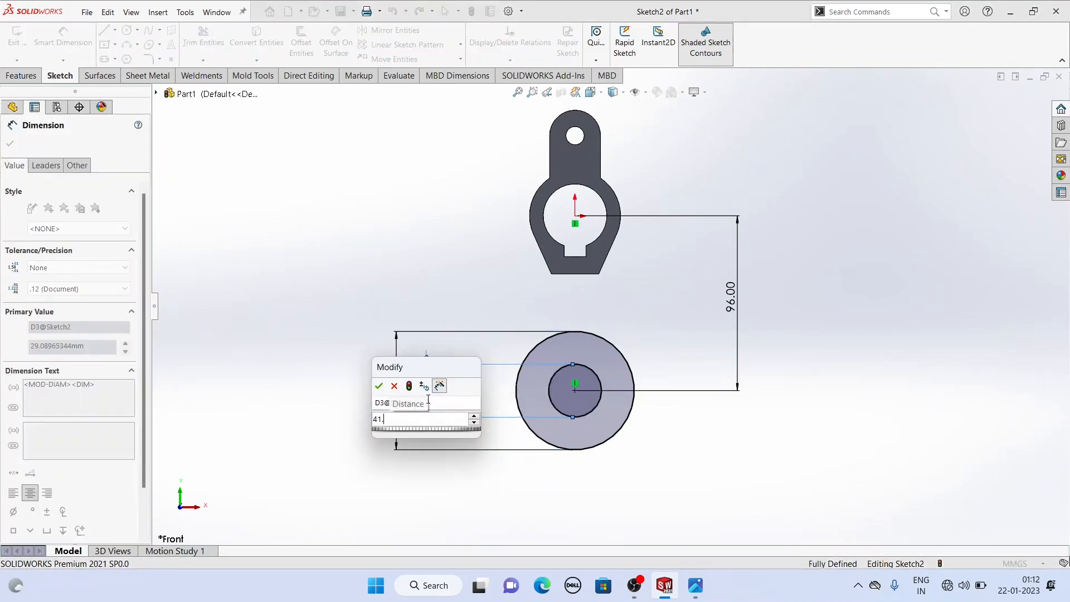
type("25")
key("Return")
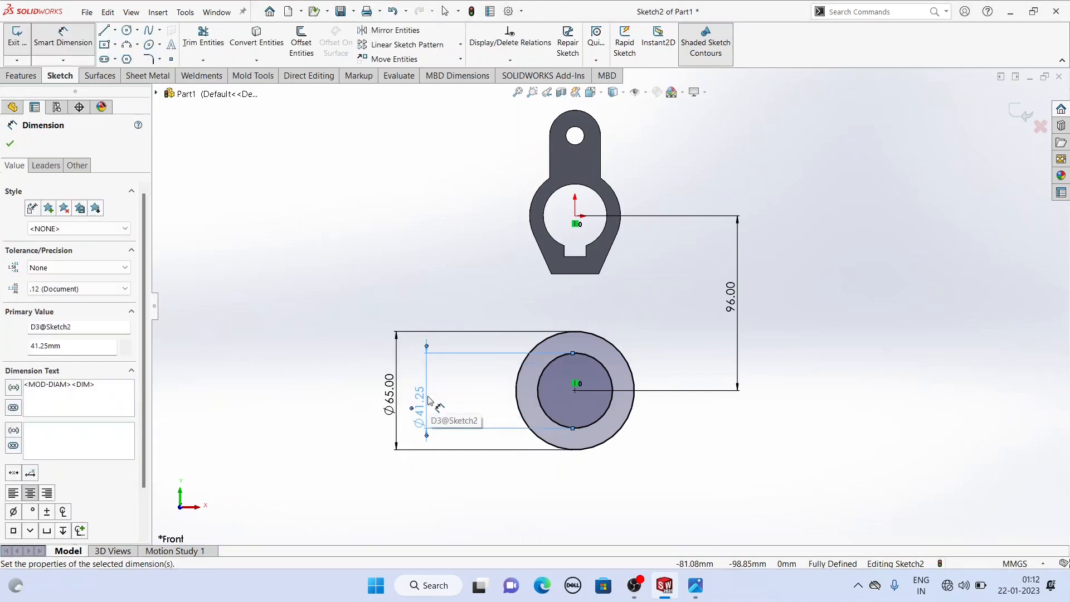
Extrude the ring sketch as a boss 34 mm deep with the Mid Plane end condition.
left_click(20, 77)
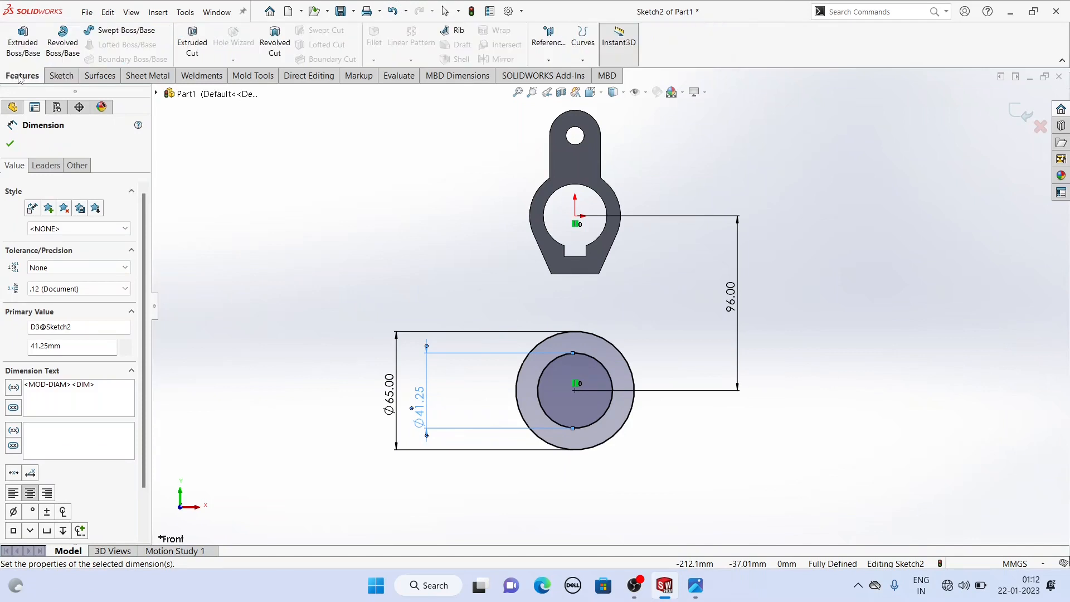
left_click(23, 45)
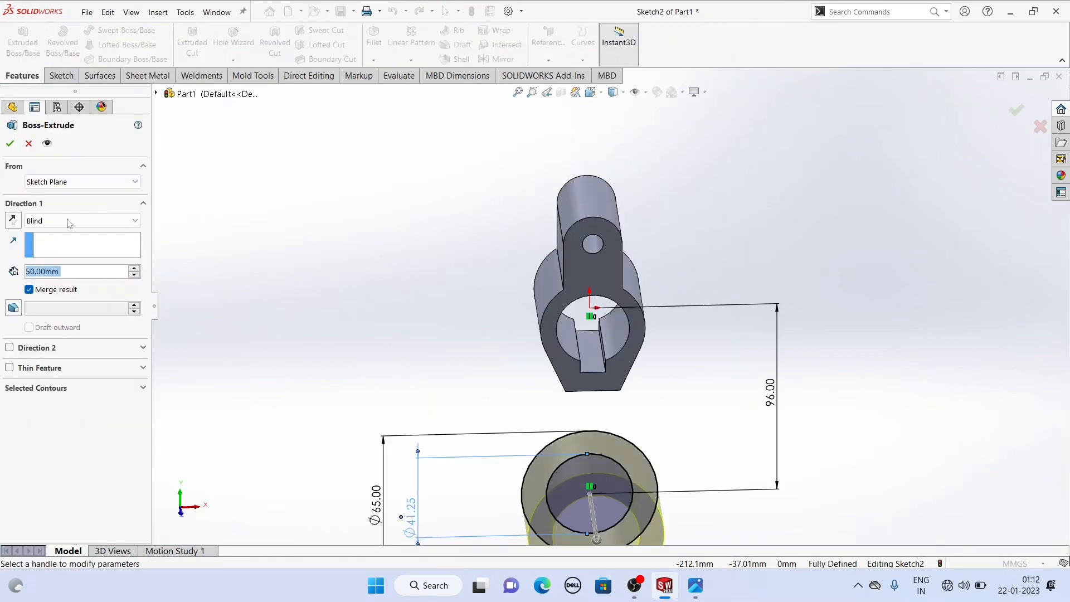
type("4")
key("Return")
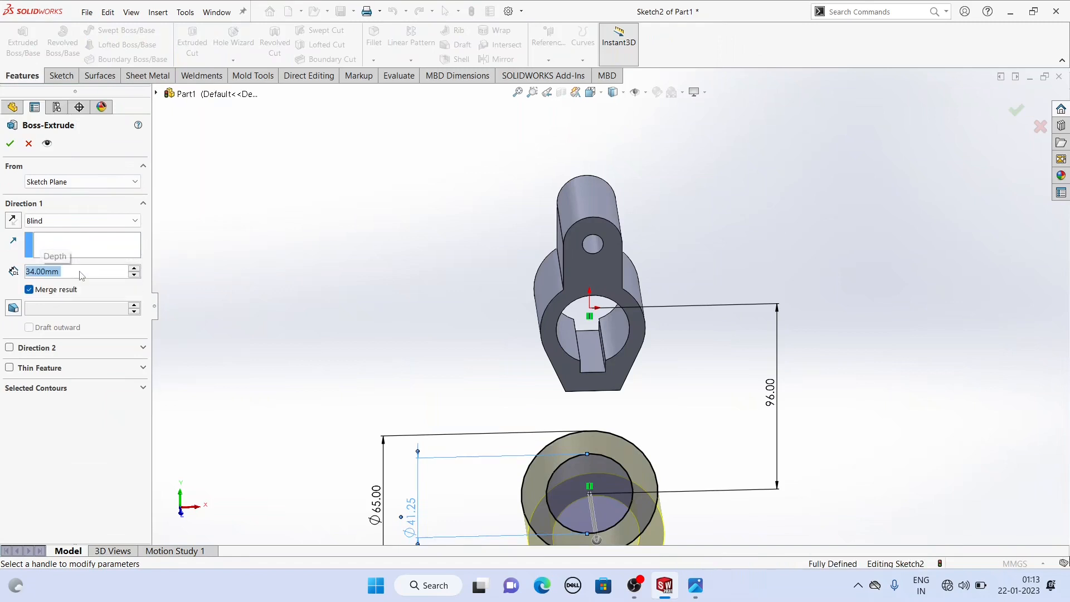
middle_click_drag(372, 289, 524, 321)
scroll(523, 321, "up", 2)
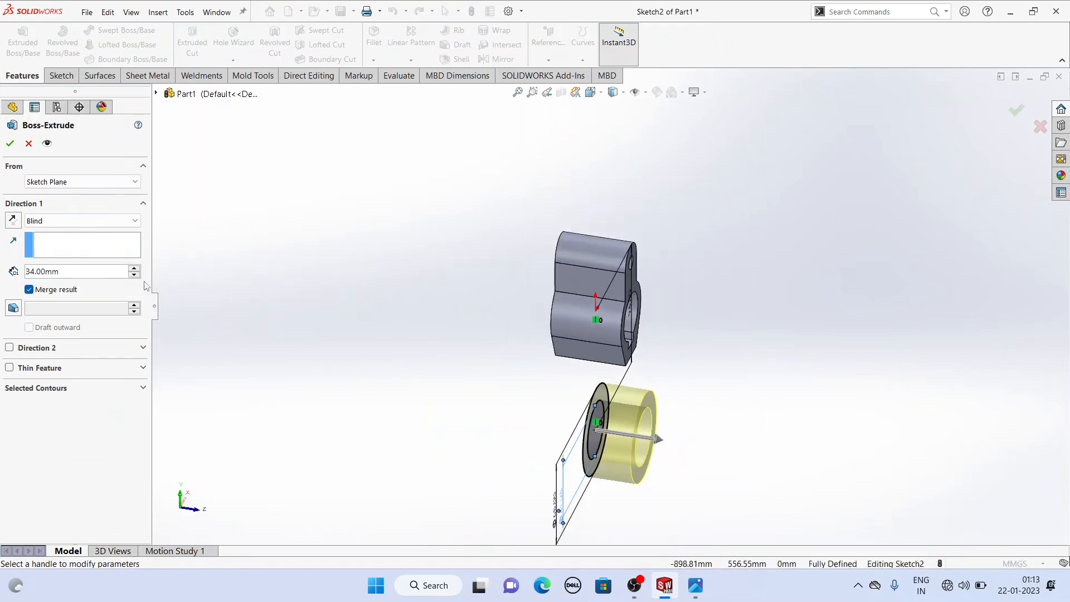
left_click(69, 222)
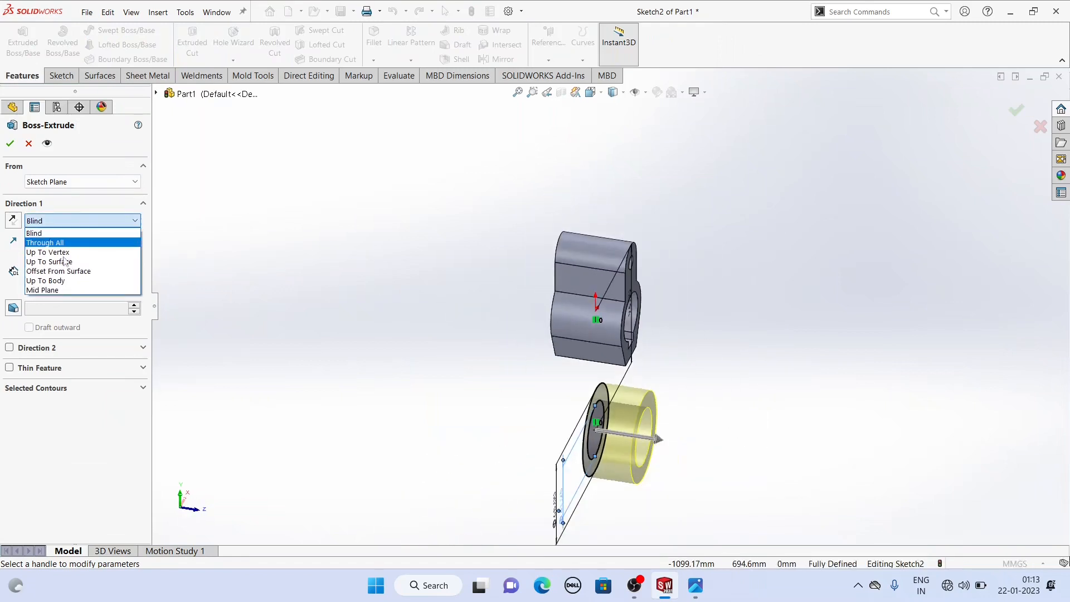
left_click(50, 291)
scroll(608, 462, "down", 2)
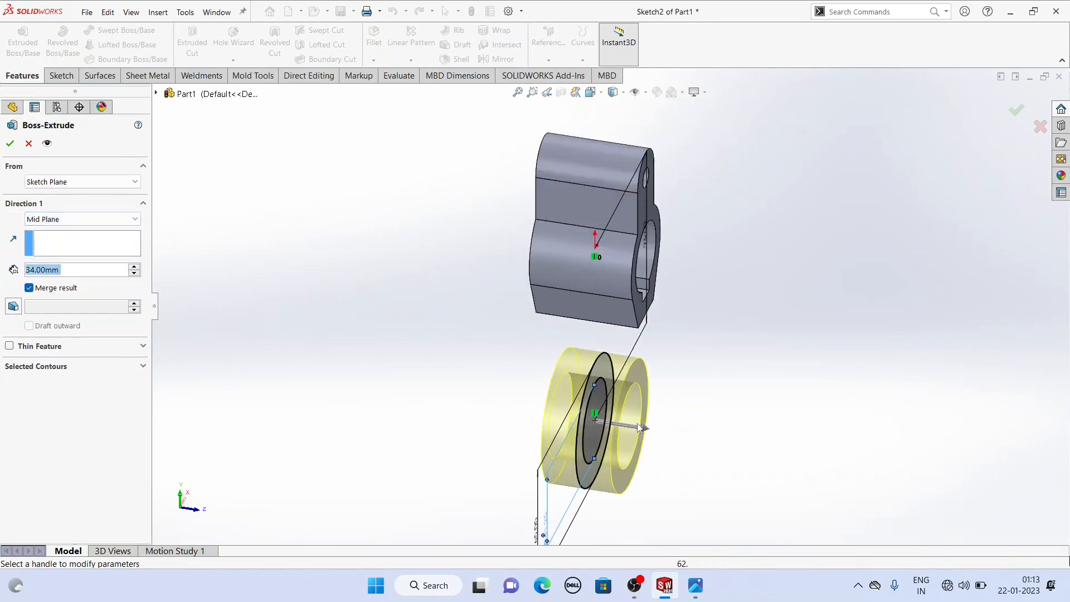
middle_click_drag(636, 413, 558, 403)
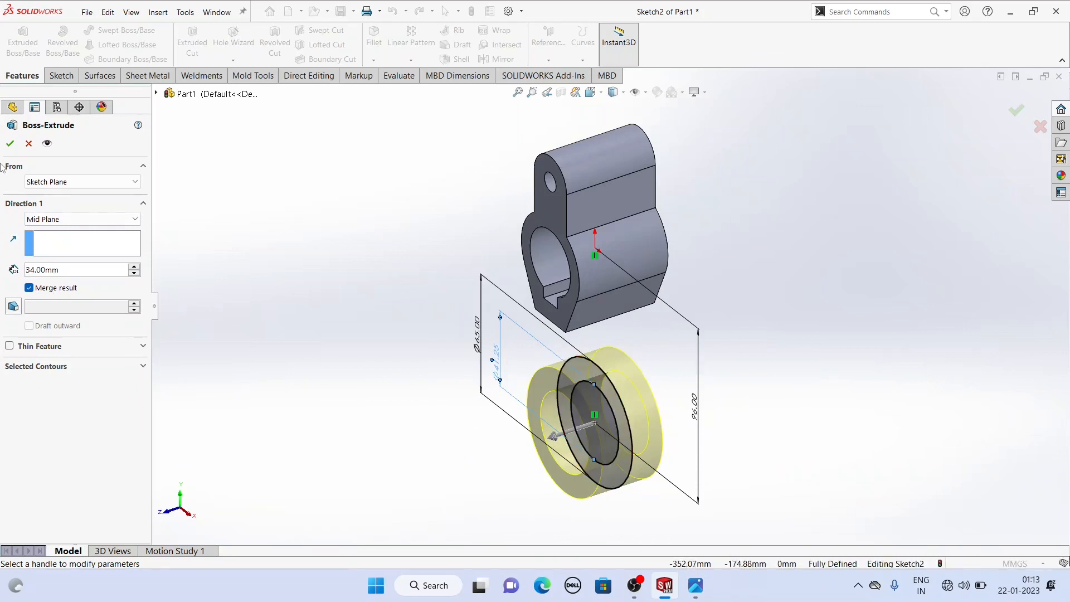
left_click(10, 144)
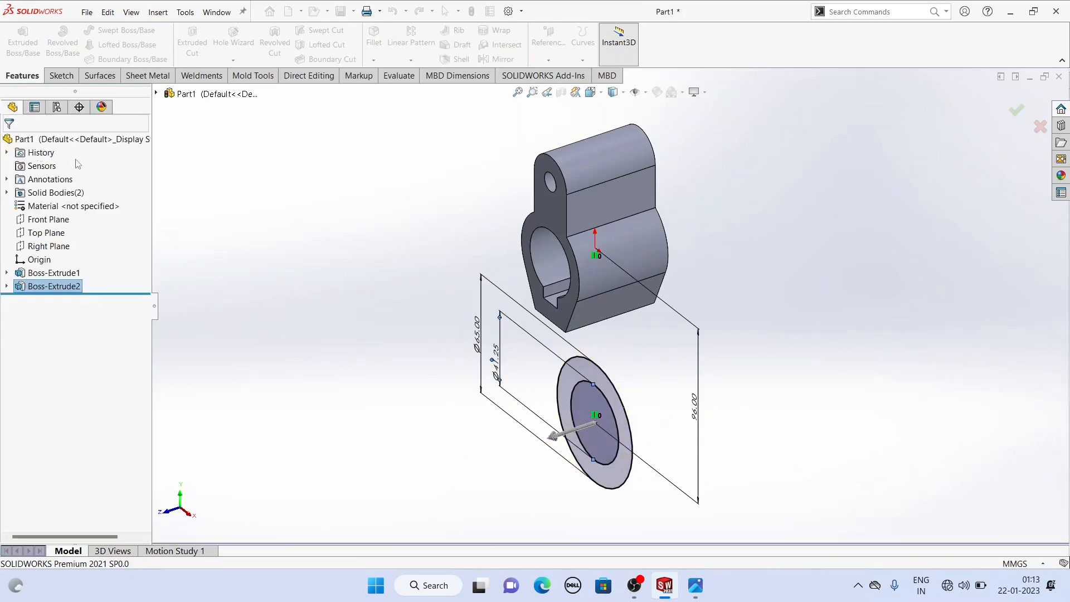
middle_click_drag(361, 313, 394, 282)
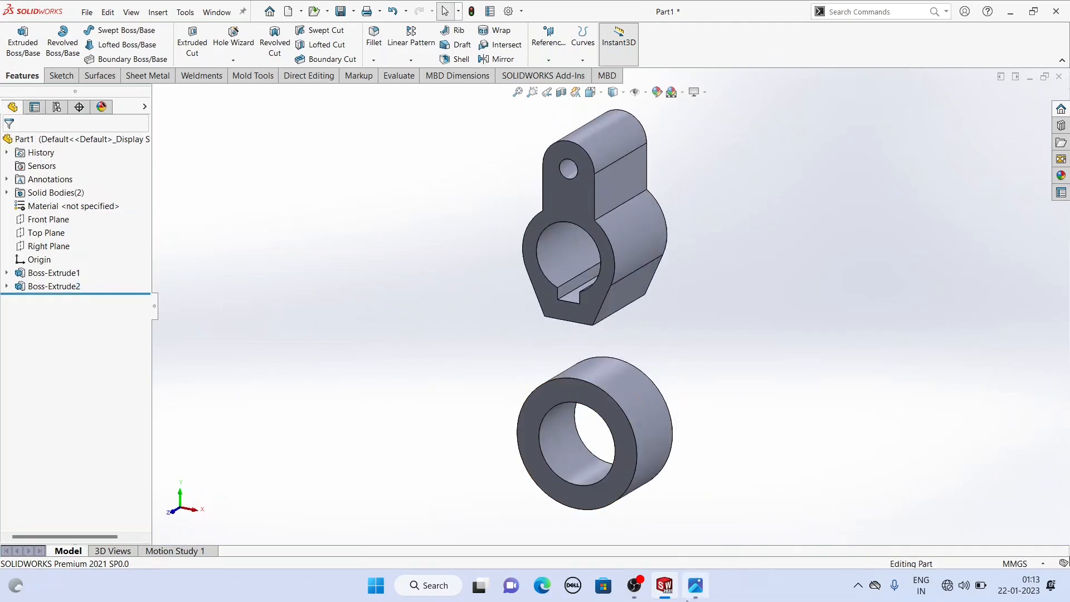
Check the reference drawing and create a reference plane offset 96 mm from the Top Plane, flipped downward to the ring's centre.
left_click(691, 594)
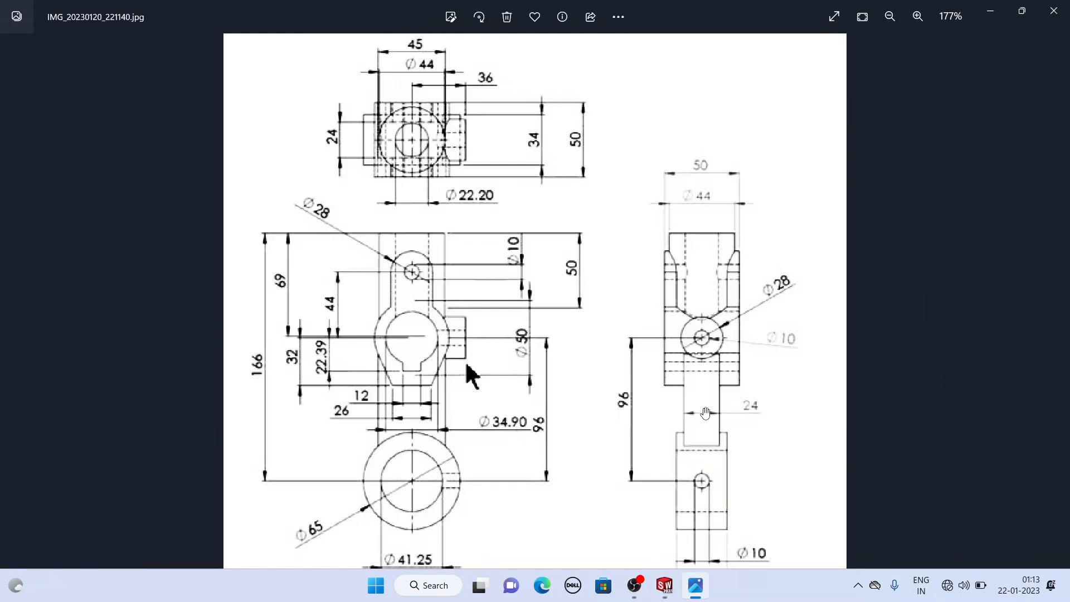
left_click(662, 590)
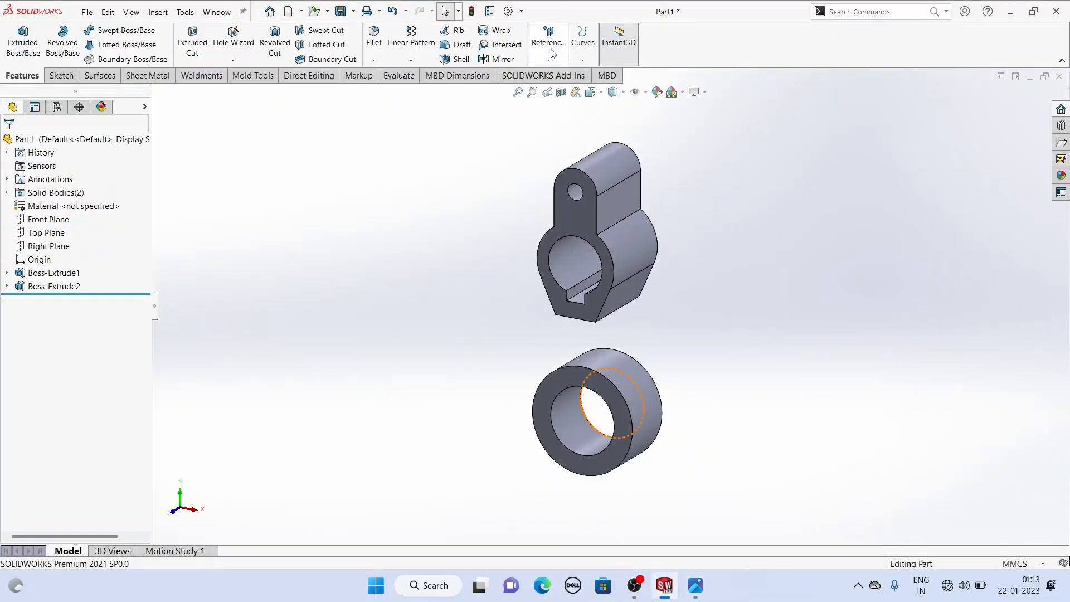
left_click(549, 56)
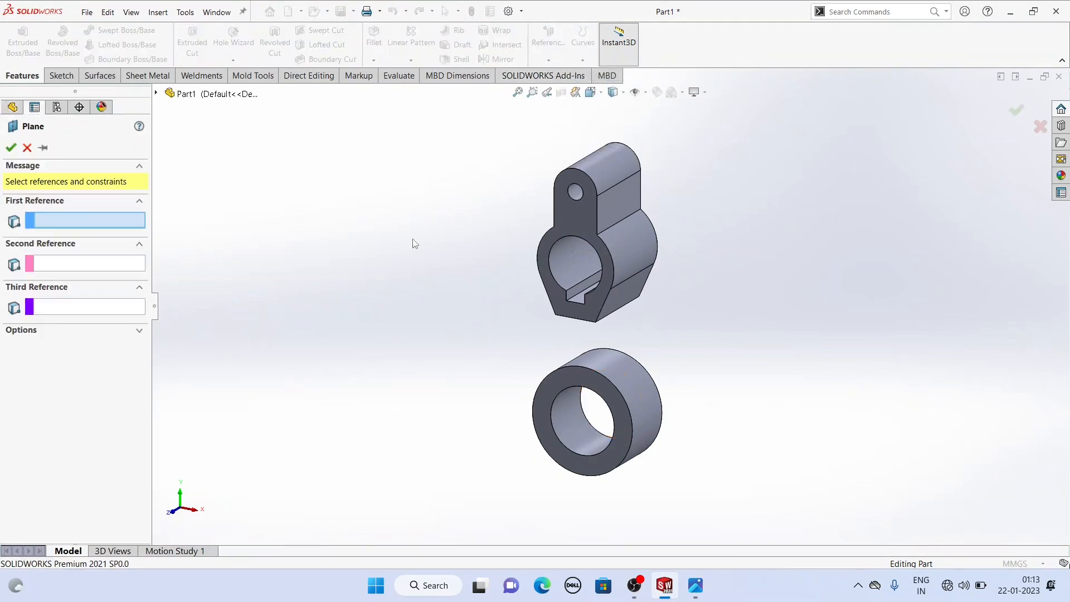
left_click(157, 94)
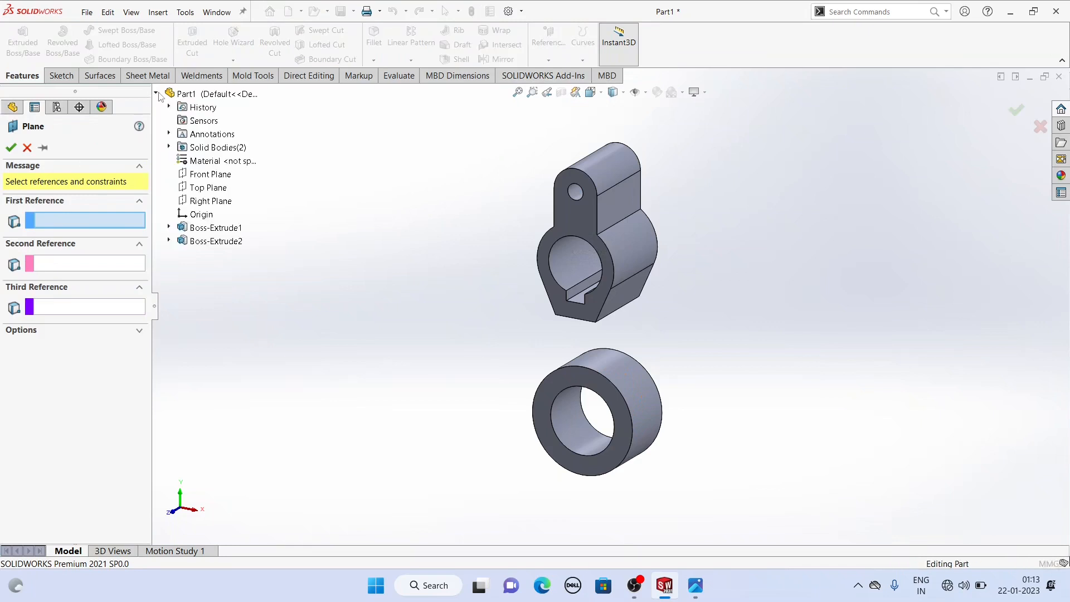
left_click(208, 188)
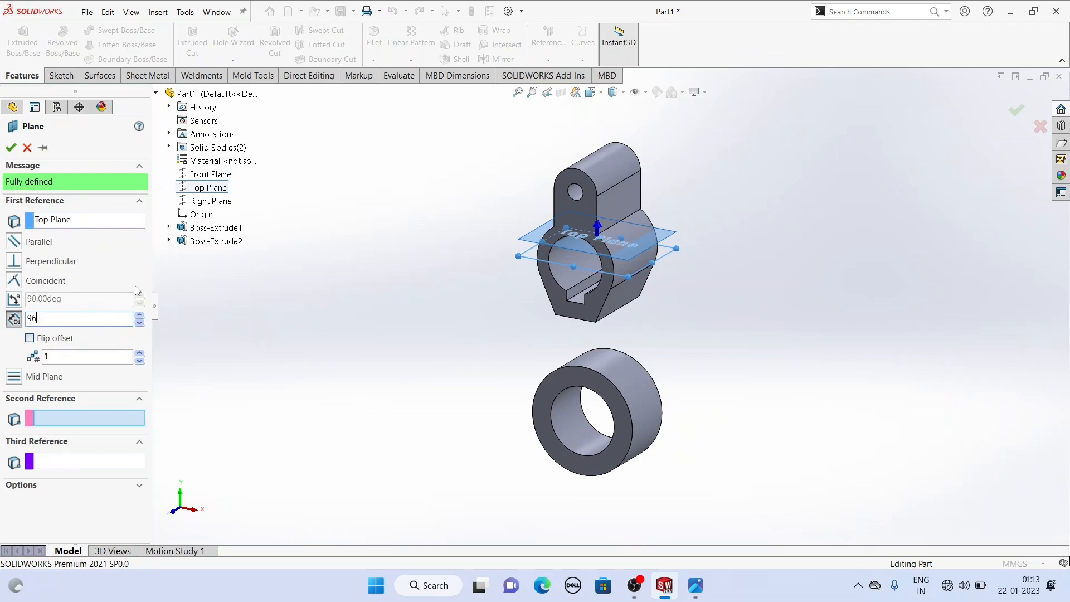
type("96")
key("Return")
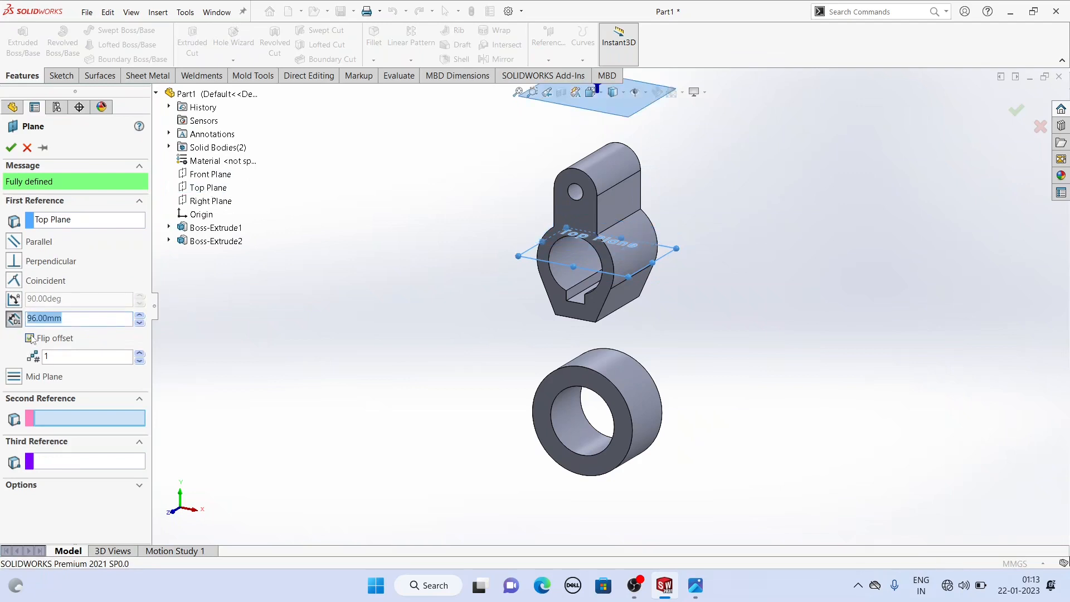
left_click(11, 148)
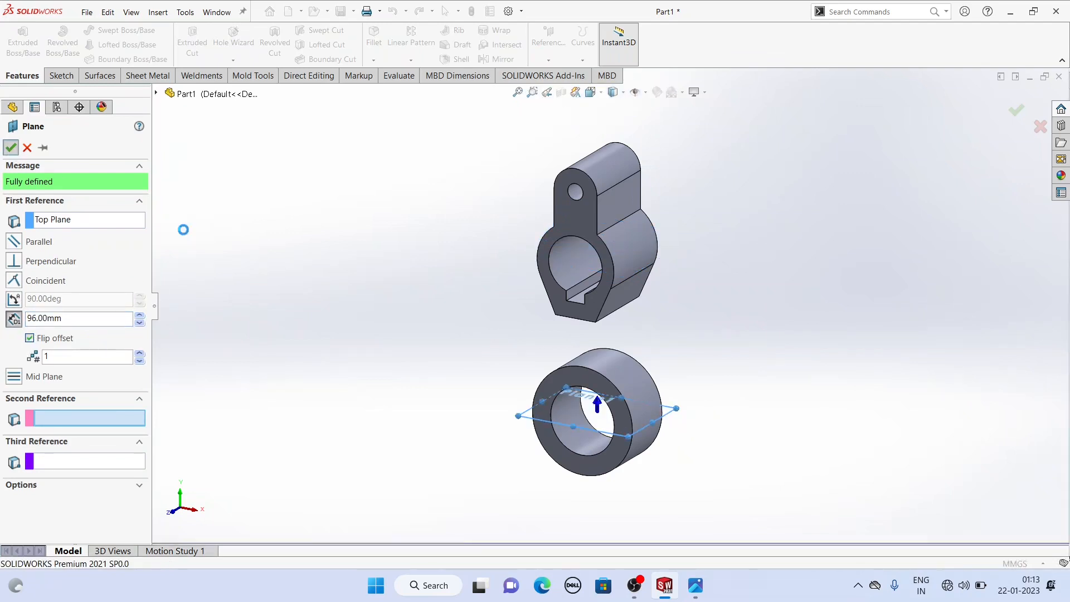
Start a sketch on the new offset plane and draw a center rectangle about 55 mm by 20 mm, centred on the origin.
left_click(577, 426)
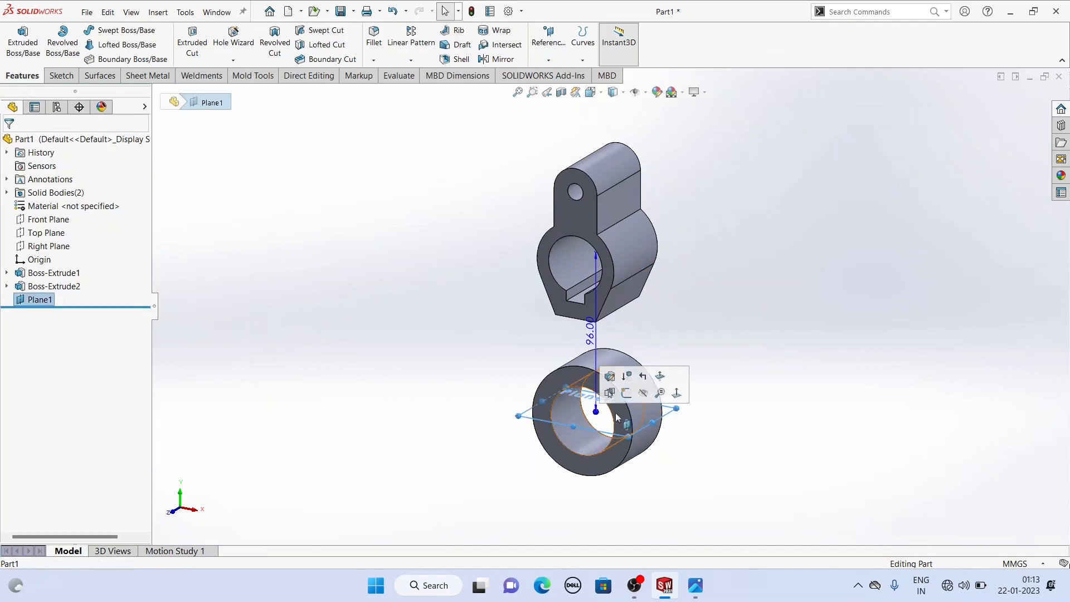
left_click(629, 396)
left_click(271, 309)
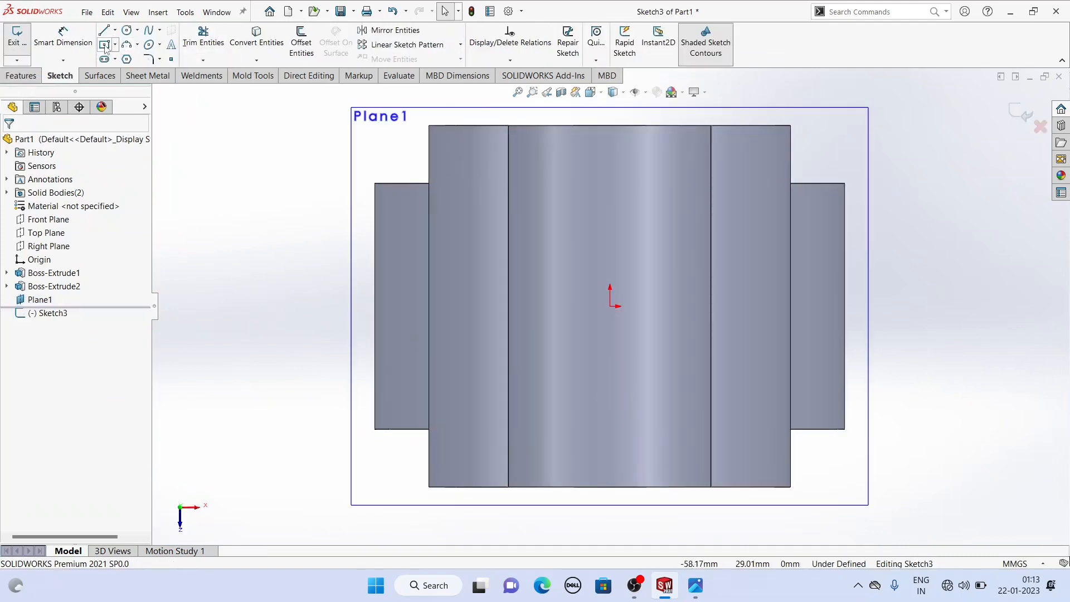
left_click(609, 306)
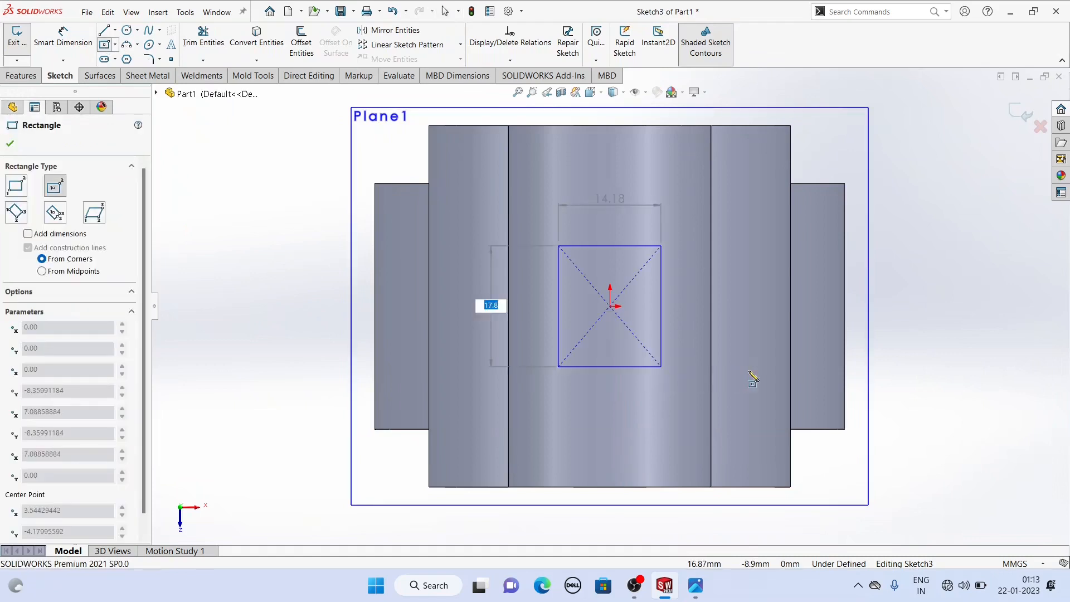
left_click(810, 378)
right_click(258, 165)
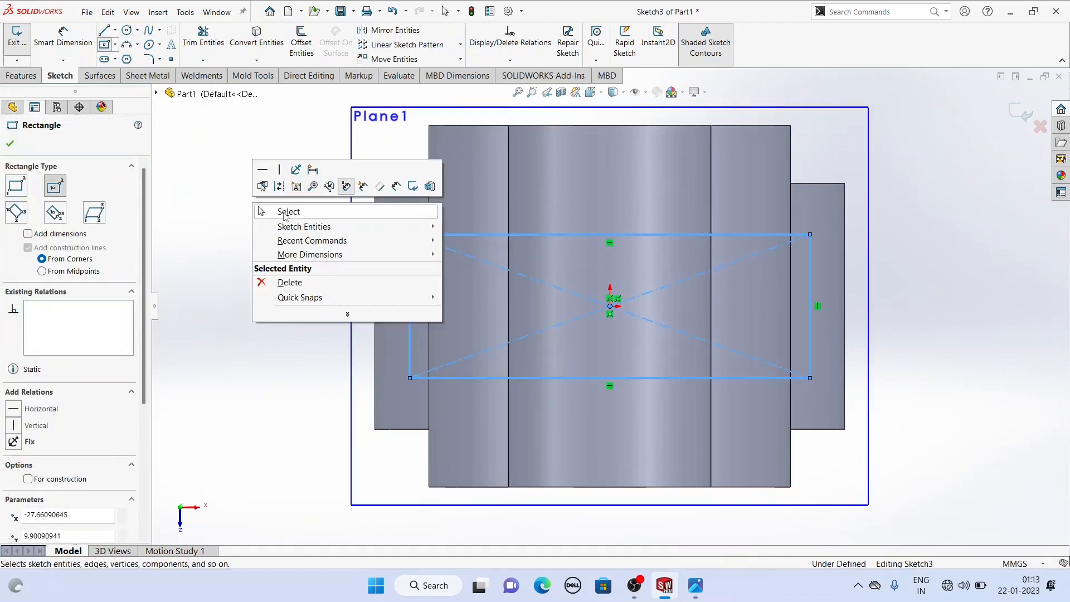
left_click(288, 218)
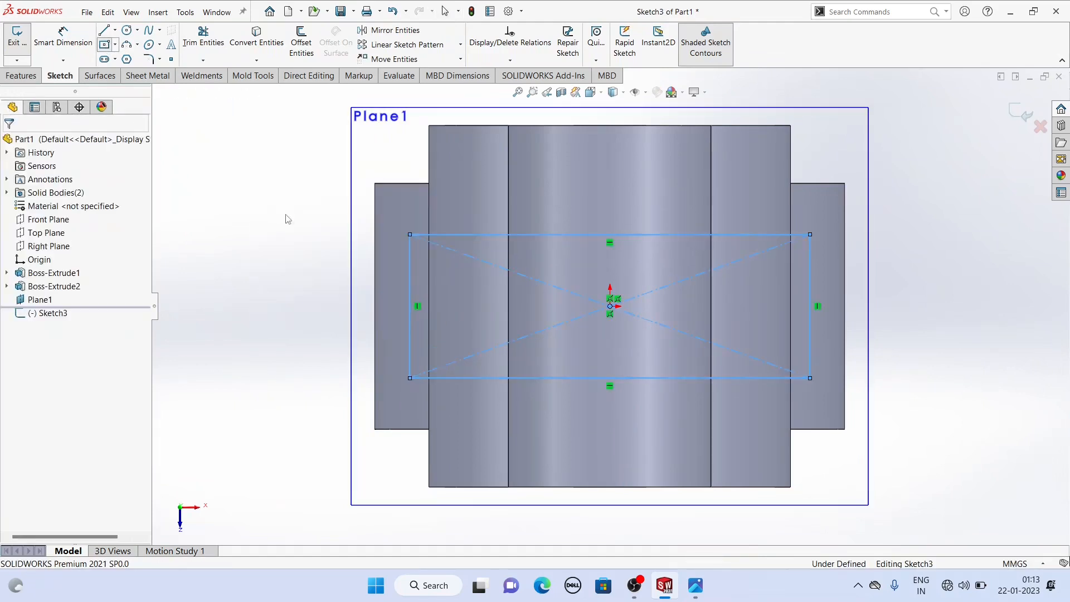
Dimension the rectangle's horizontal side as 45 mm.
left_click(65, 37)
left_click(590, 234)
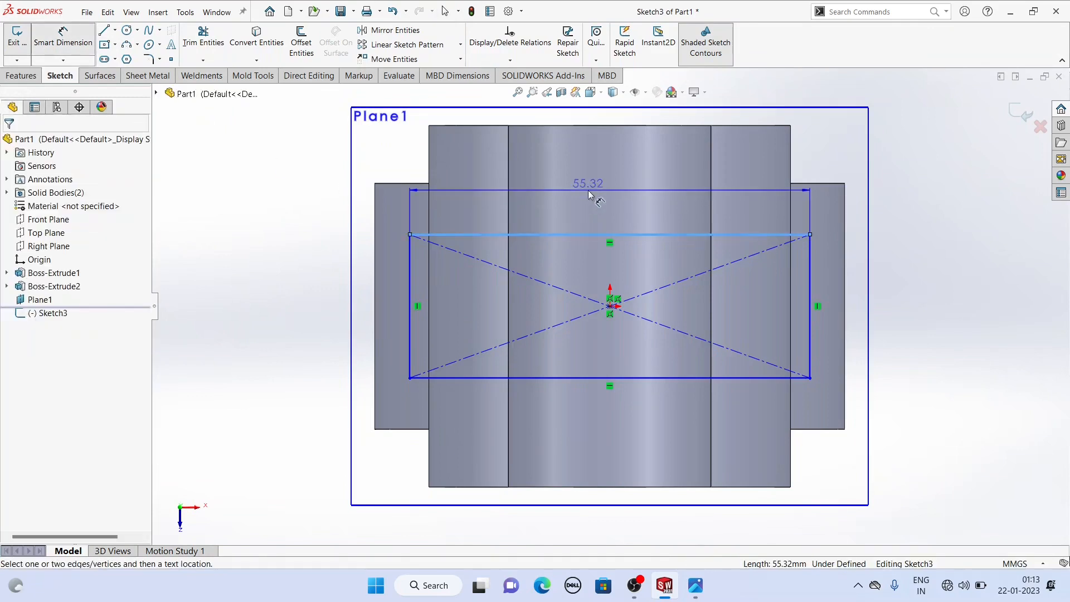
left_click(587, 189)
type("60")
key("Return")
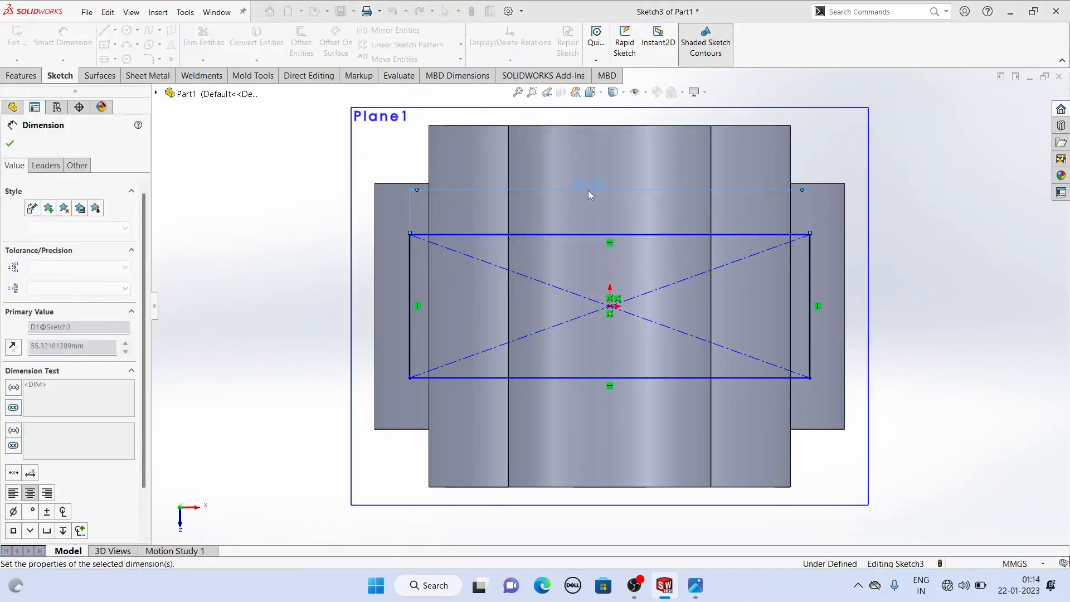
Dimension the rectangle's vertical side as 24 mm.
left_click(447, 333)
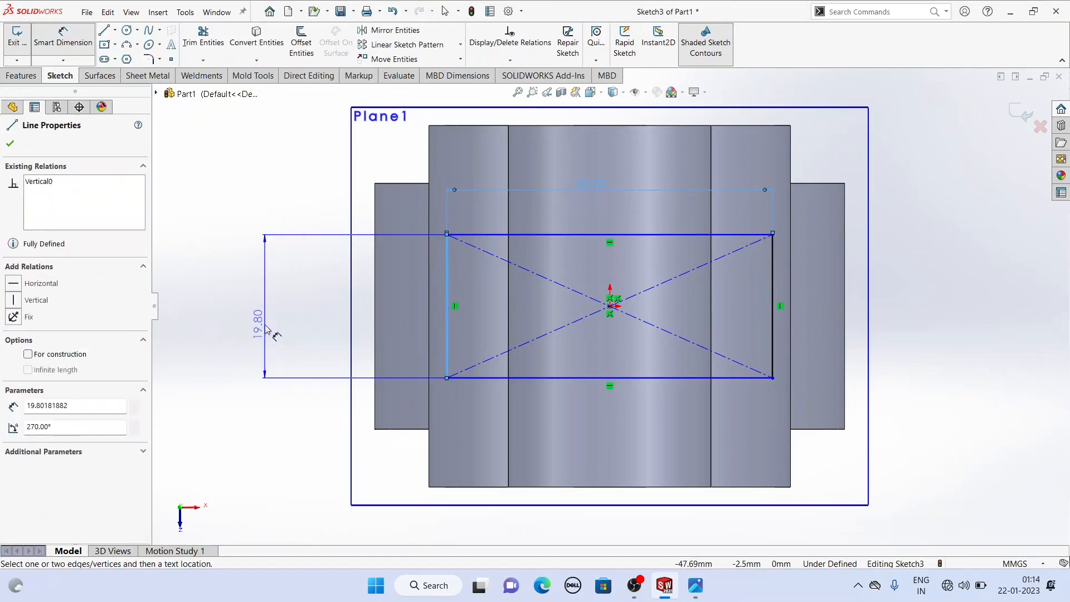
left_click(267, 330)
type("24")
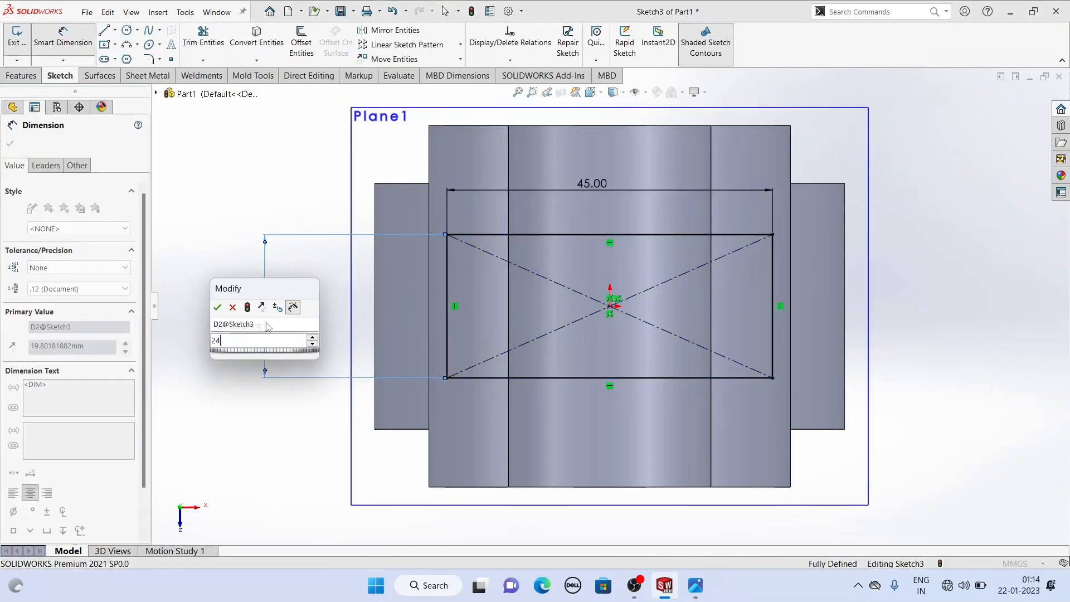
key("Return")
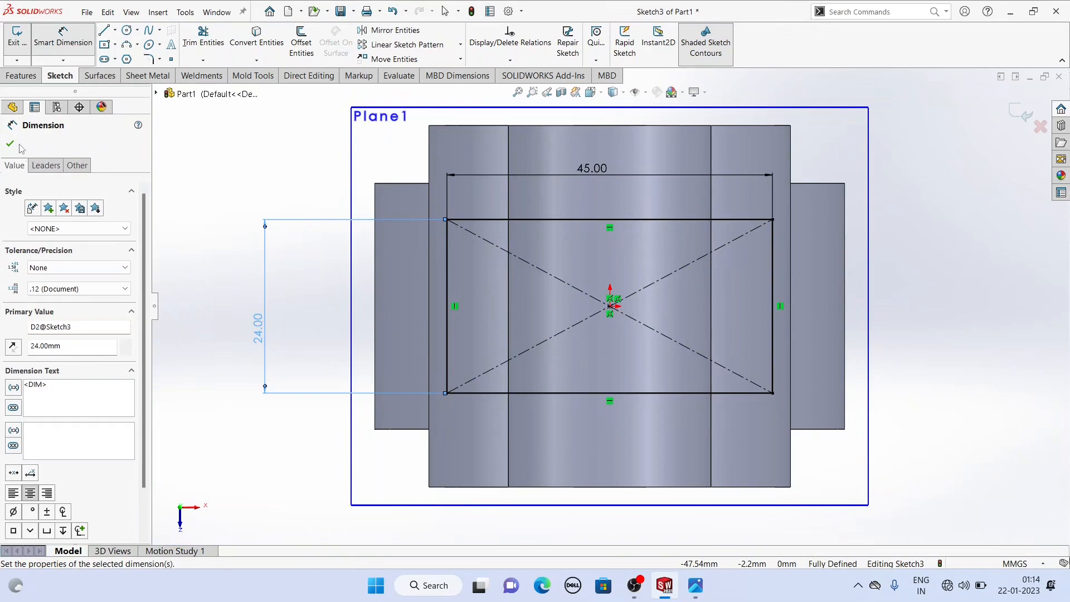
left_click(15, 145)
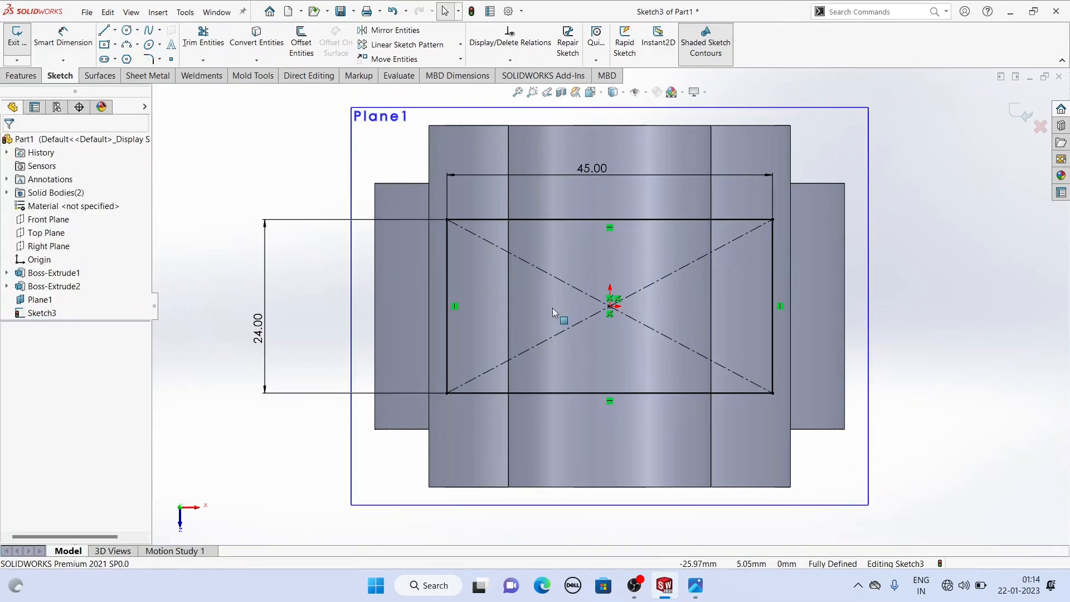
Extrude the rectangle upward with Up To Surface, ending at the clamp body's outer cylindrical face, merged with the existing bodies.
scroll(581, 310, "up", 2)
mouse_move(577, 355)
middle_mouse_down()
mouse_move(650, 374)
mouse_move(646, 286)
mouse_move(637, 333)
mouse_move(652, 524)
middle_mouse_up()
middle_click_drag(650, 481, 676, 464)
key("z")
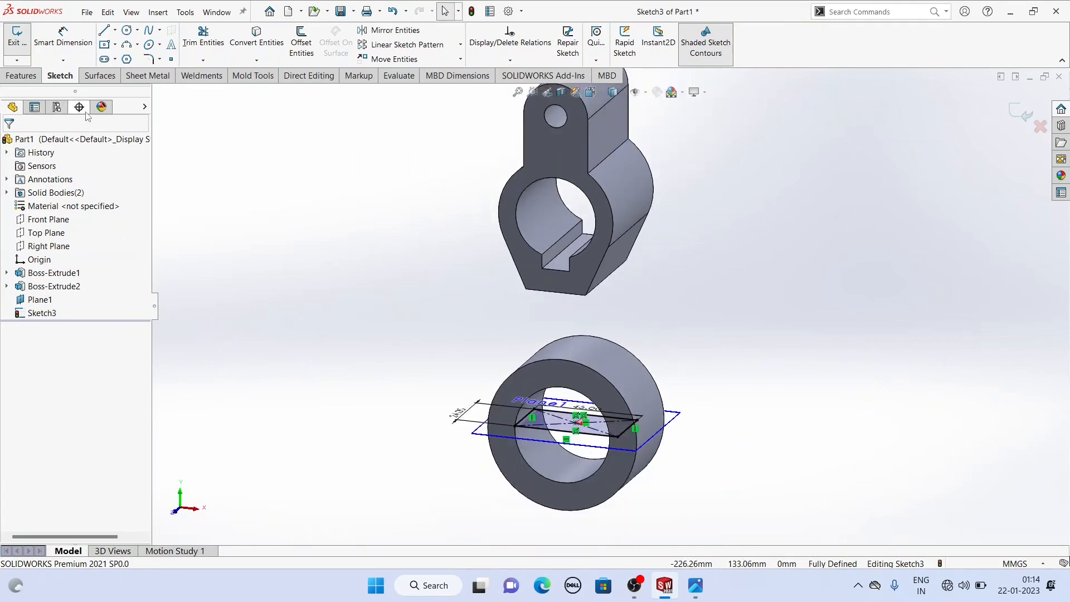
left_click(21, 76)
left_click(31, 49)
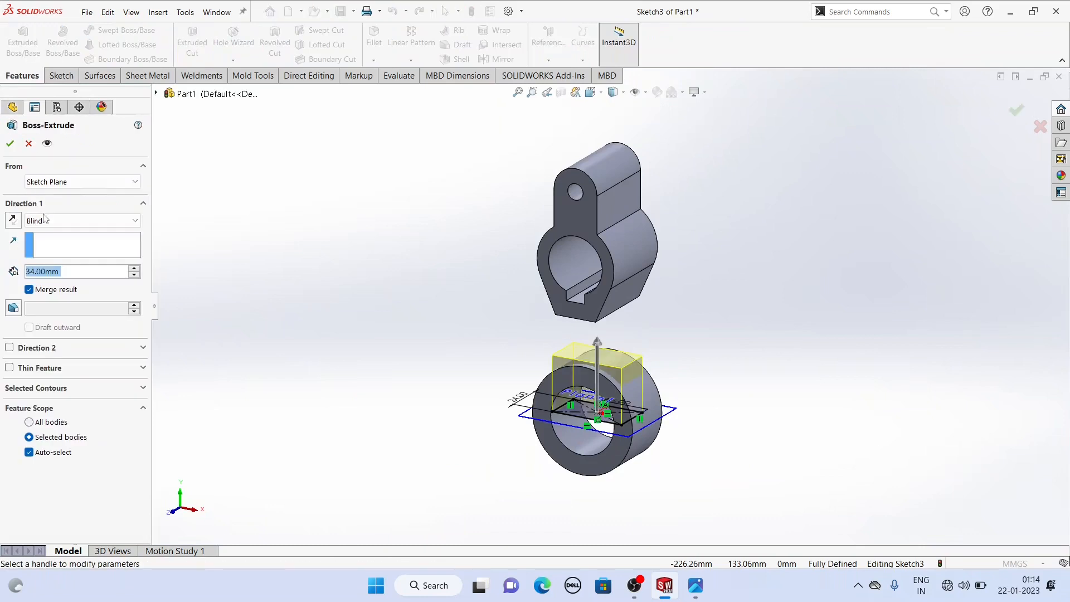
left_click(45, 219)
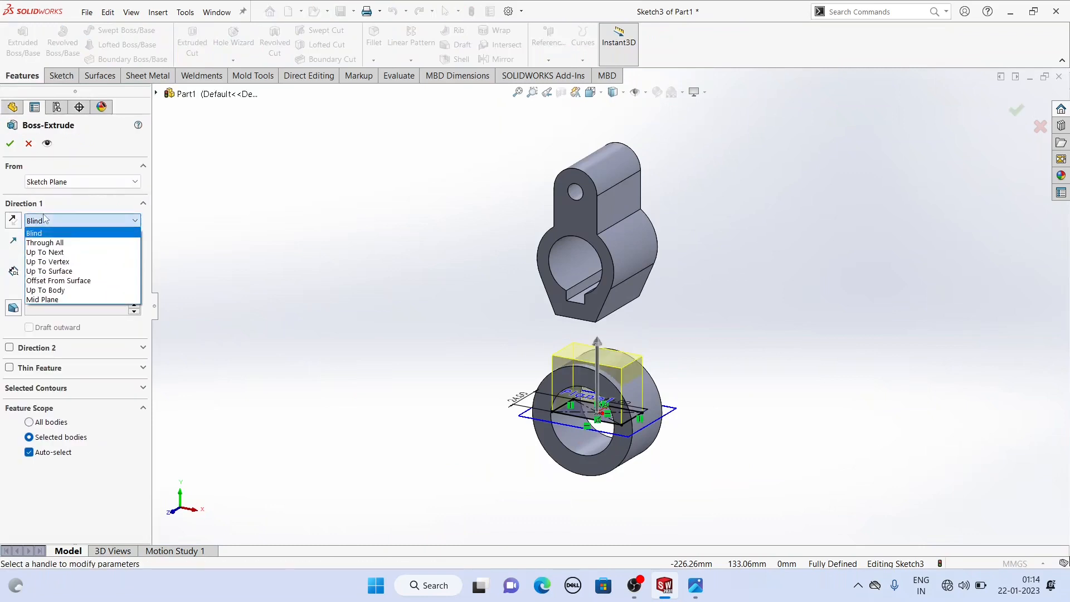
left_click(55, 271)
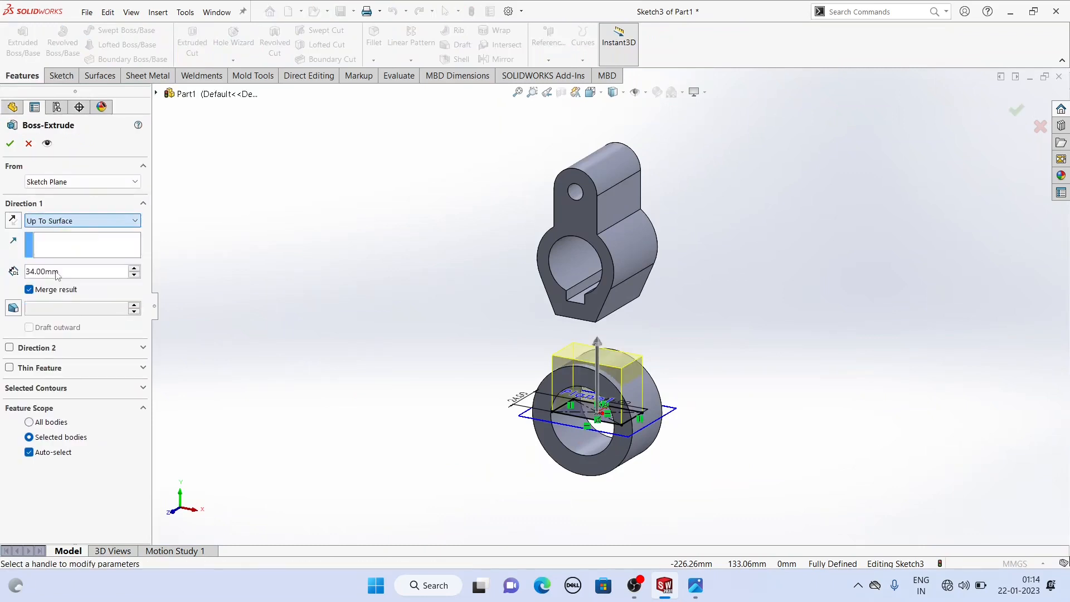
left_click(620, 255)
mouse_move(488, 329)
middle_mouse_down()
mouse_move(468, 315)
mouse_move(518, 299)
mouse_move(485, 342)
mouse_move(534, 321)
middle_mouse_up()
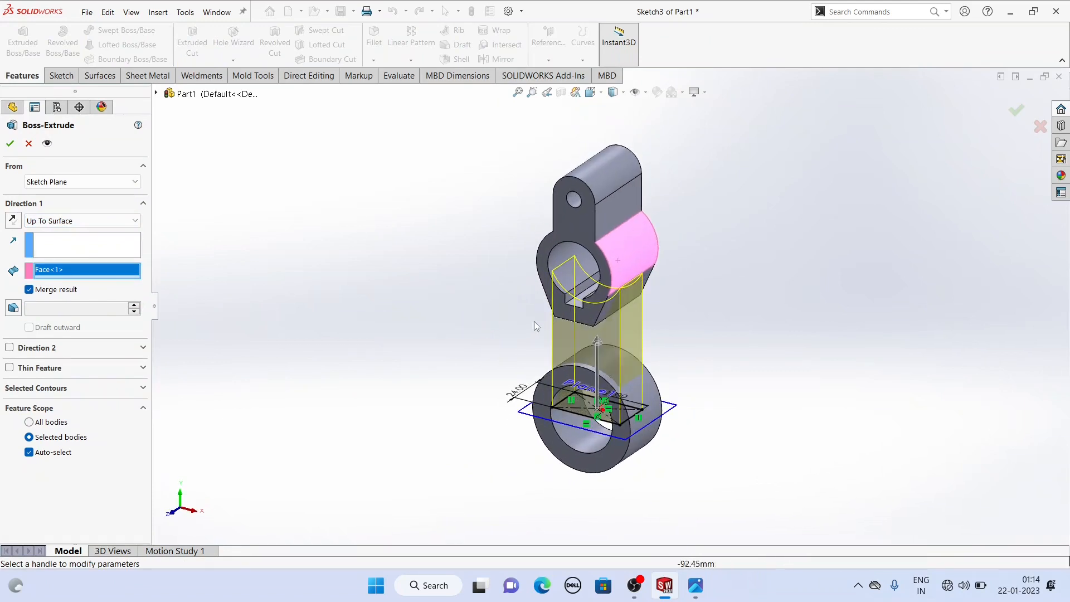
left_click(8, 144)
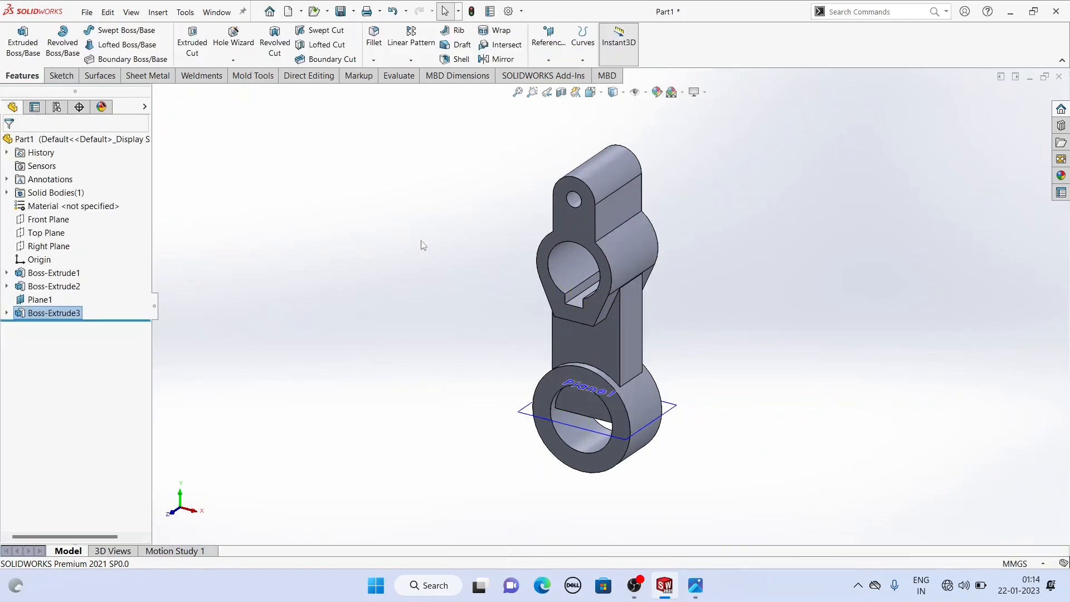
Hide the offset reference plane at the lower ring's centre.
middle_click_drag(425, 241, 451, 191)
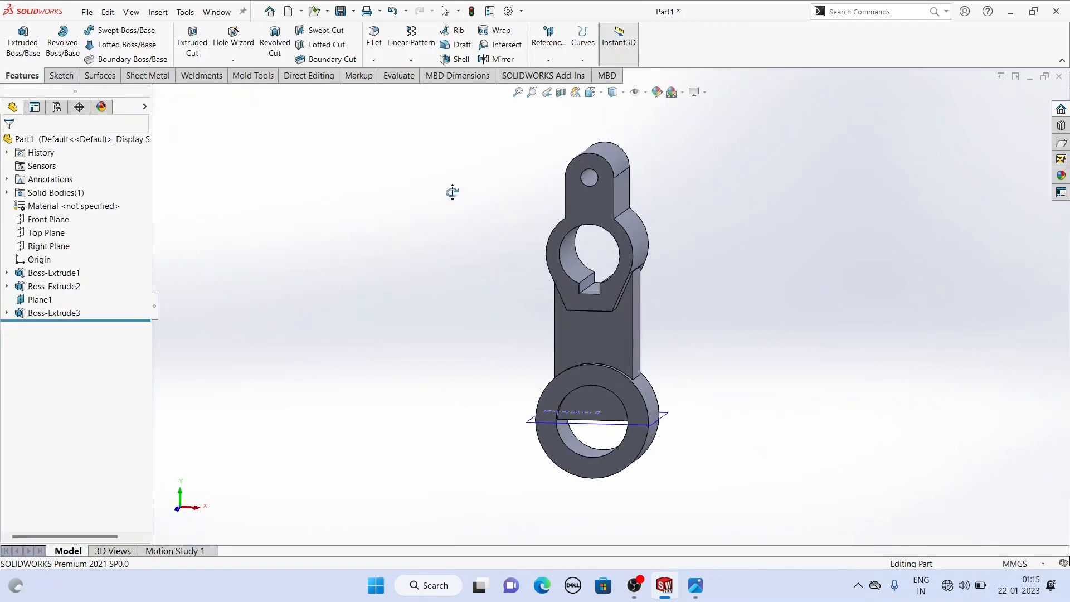
left_click(533, 426)
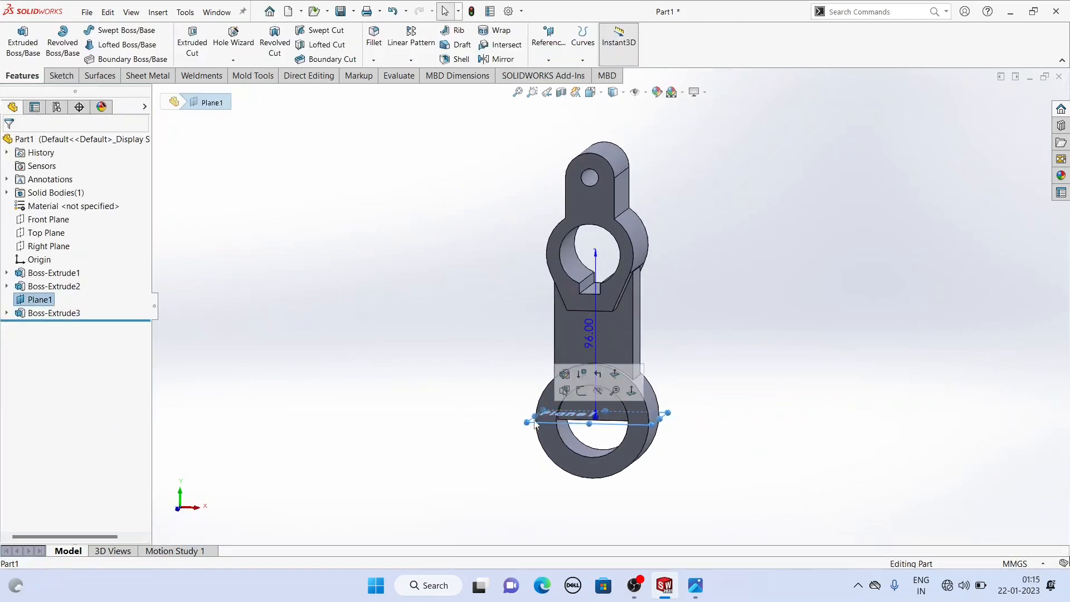
left_click(597, 391)
middle_click_drag(434, 342, 412, 372)
Start an Extruded Cut from the lower ring's existing sketch, using only its inner circle as the selected contour.
left_click_drag(53, 285, 89, 290)
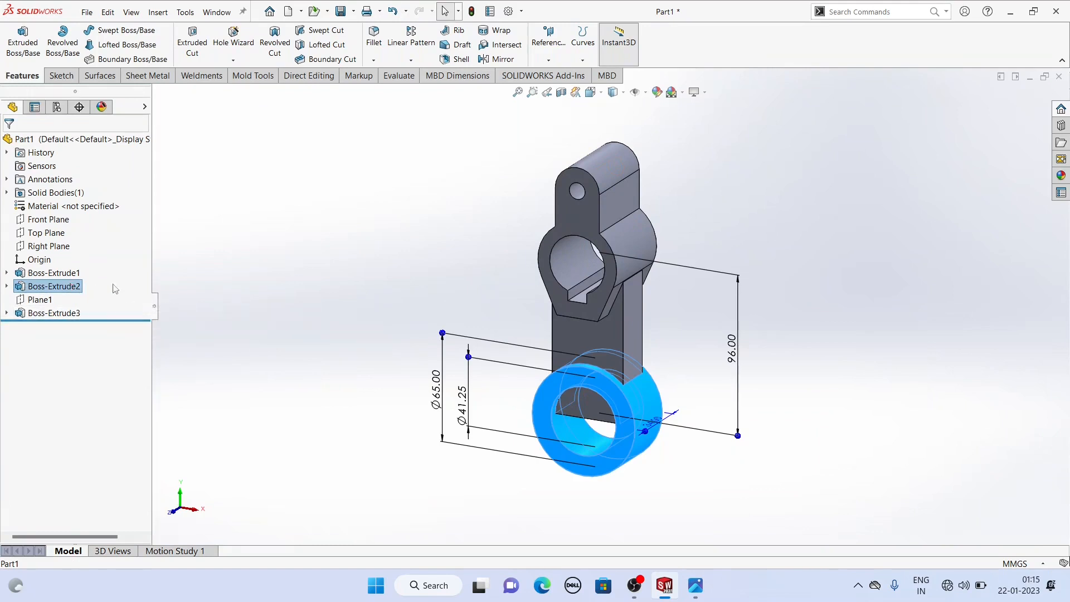
left_click(259, 267)
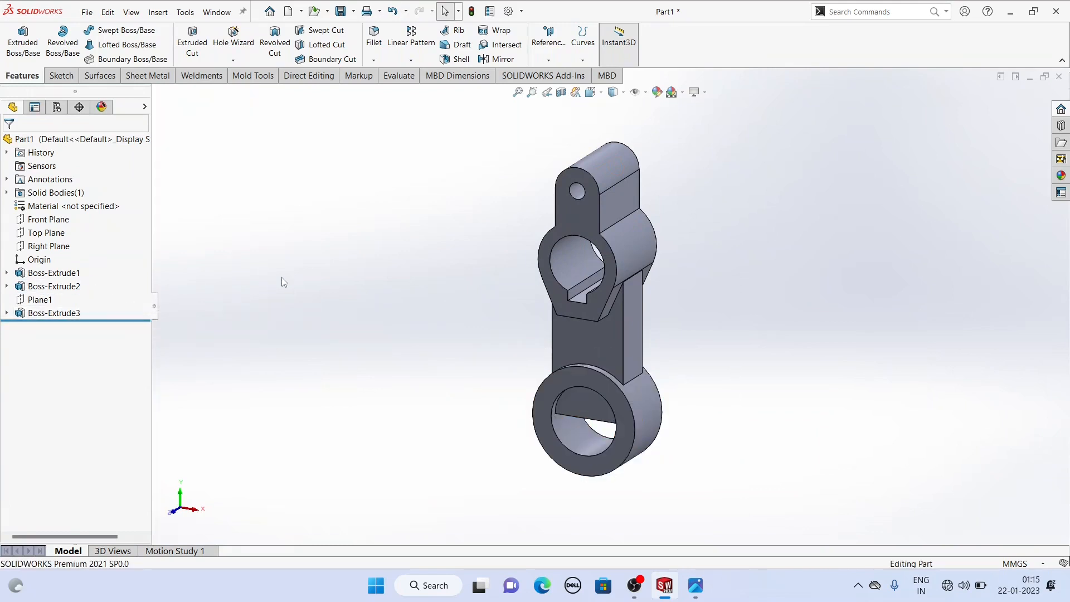
middle_click_drag(349, 291, 345, 300)
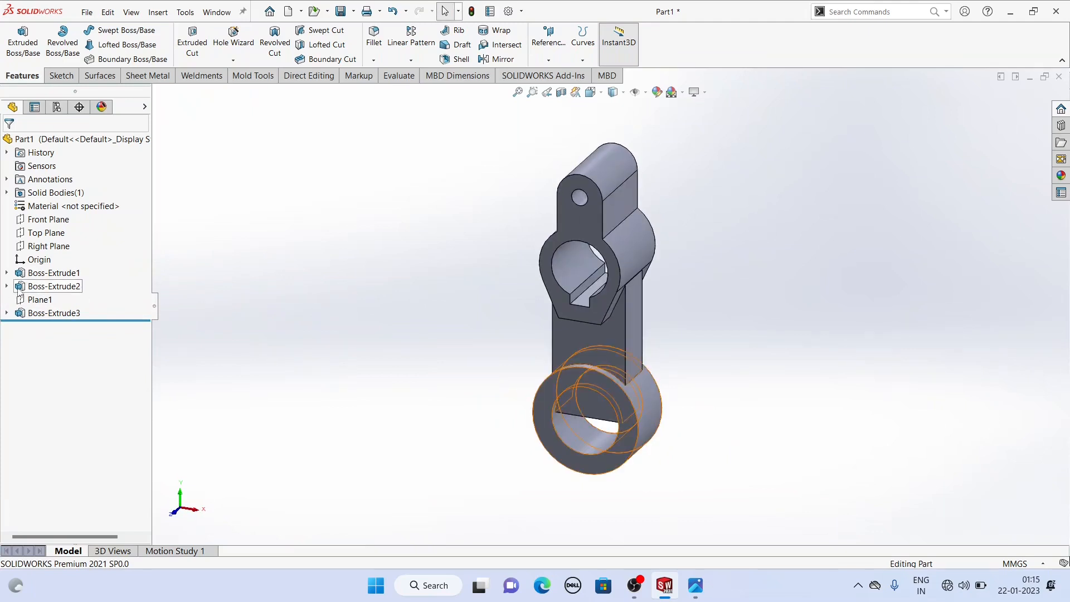
left_click(6, 286)
left_click(54, 299)
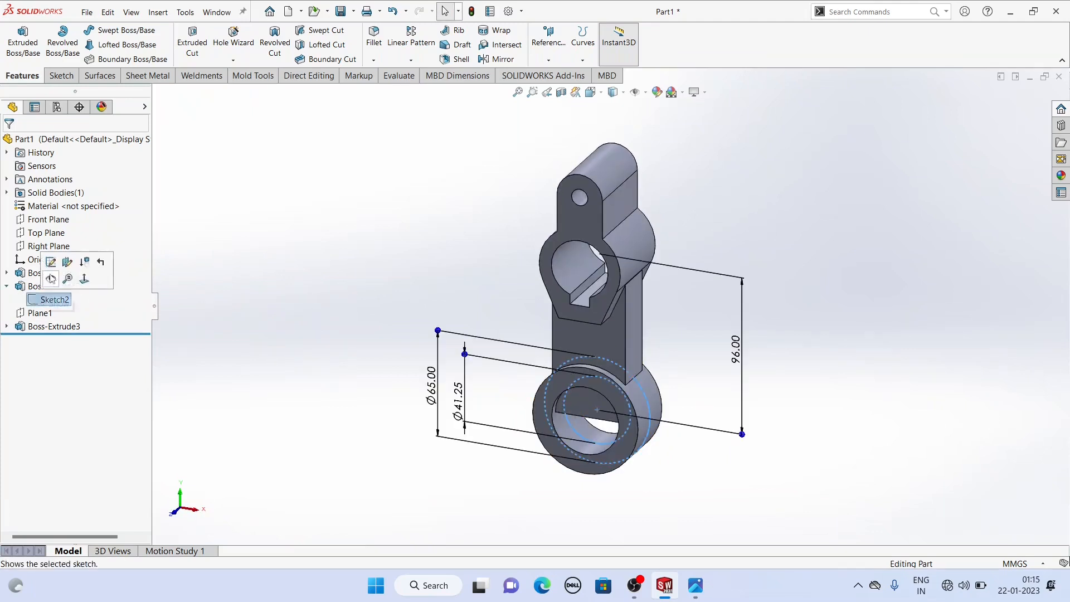
left_click(193, 39)
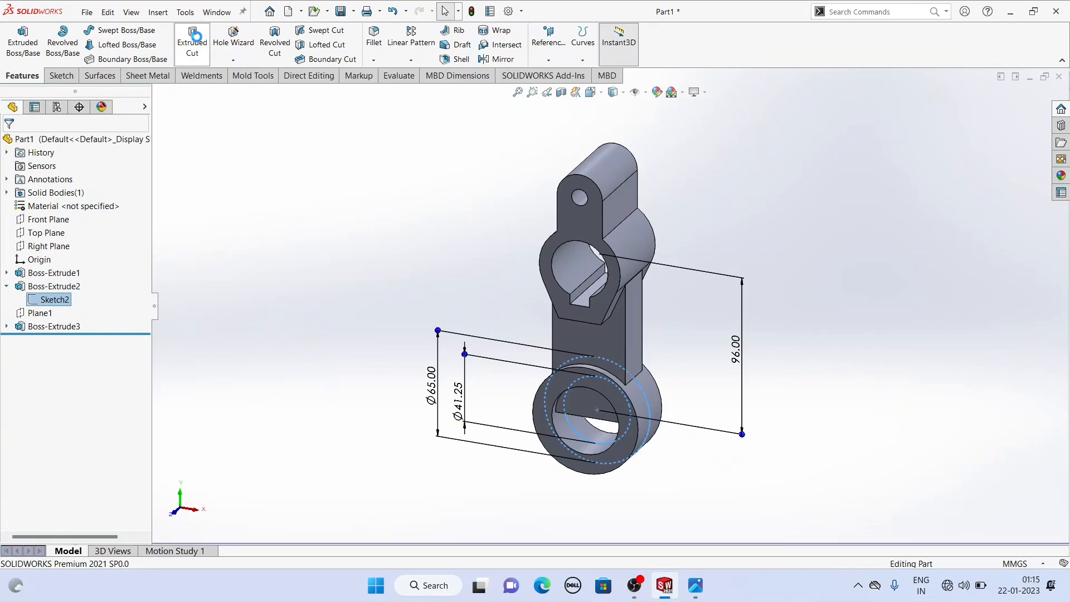
middle_click_drag(343, 310, 366, 248)
left_click(51, 389)
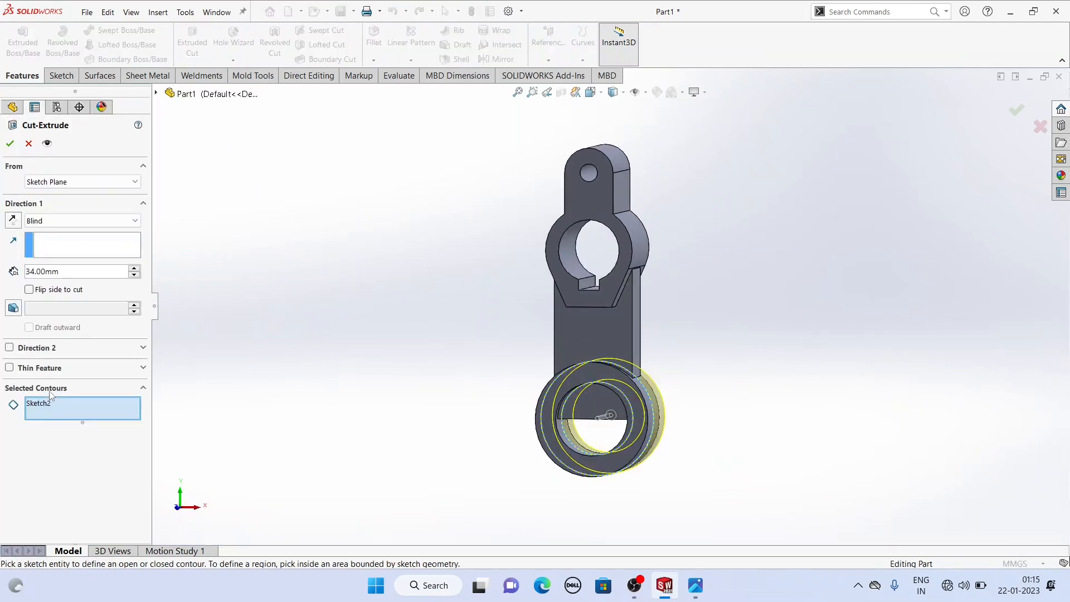
left_click(51, 409)
right_click(51, 408)
left_click(84, 413)
left_click(572, 392)
middle_click_drag(480, 410, 449, 454)
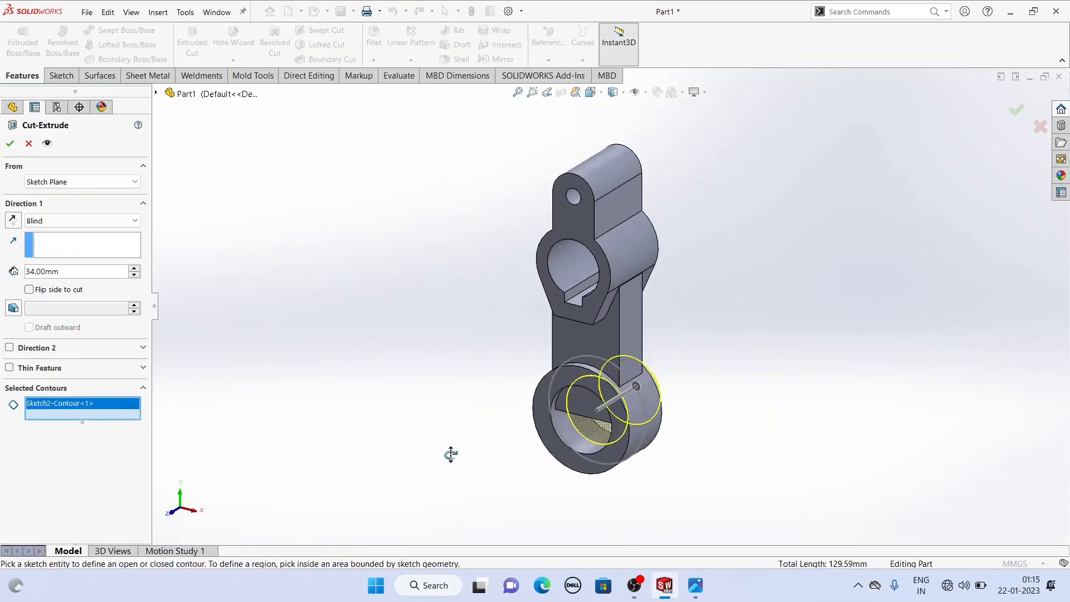
Set the cut to Through All - Both and apply it to clear the arm material from the ring's bore.
left_click(54, 221)
left_click(72, 252)
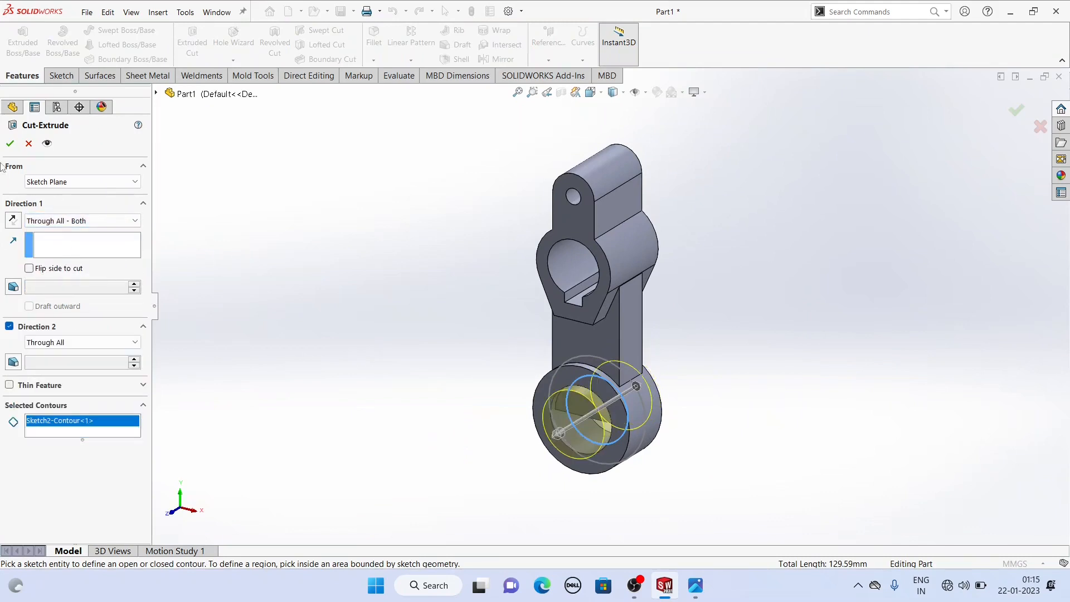
left_click(10, 144)
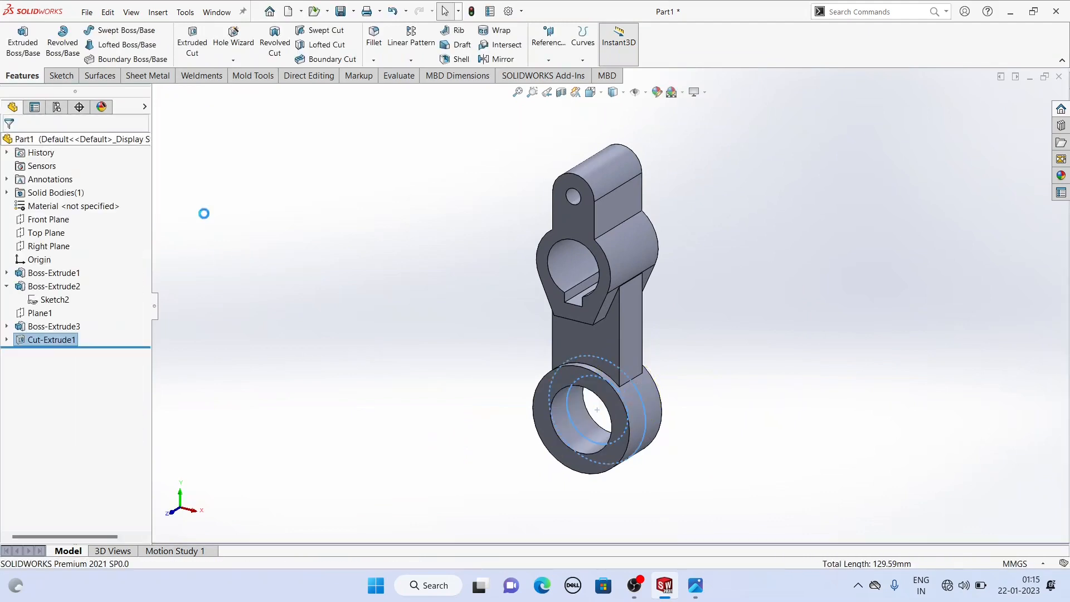
middle_click_drag(413, 298, 501, 304)
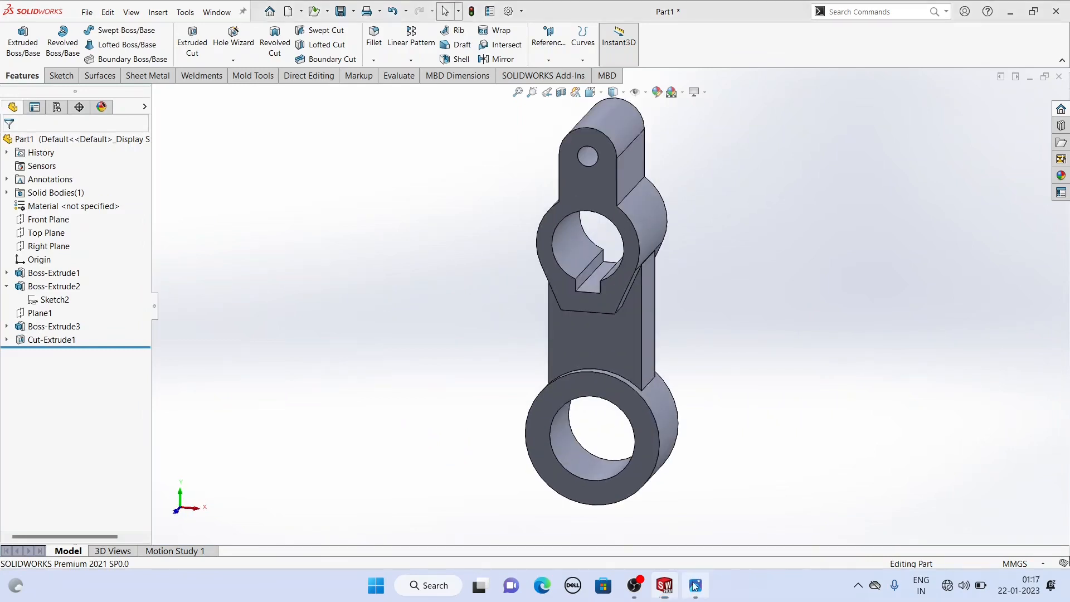
Check the reference drawing and create a reference plane offset 69 mm above the Top Plane.
left_click(694, 585)
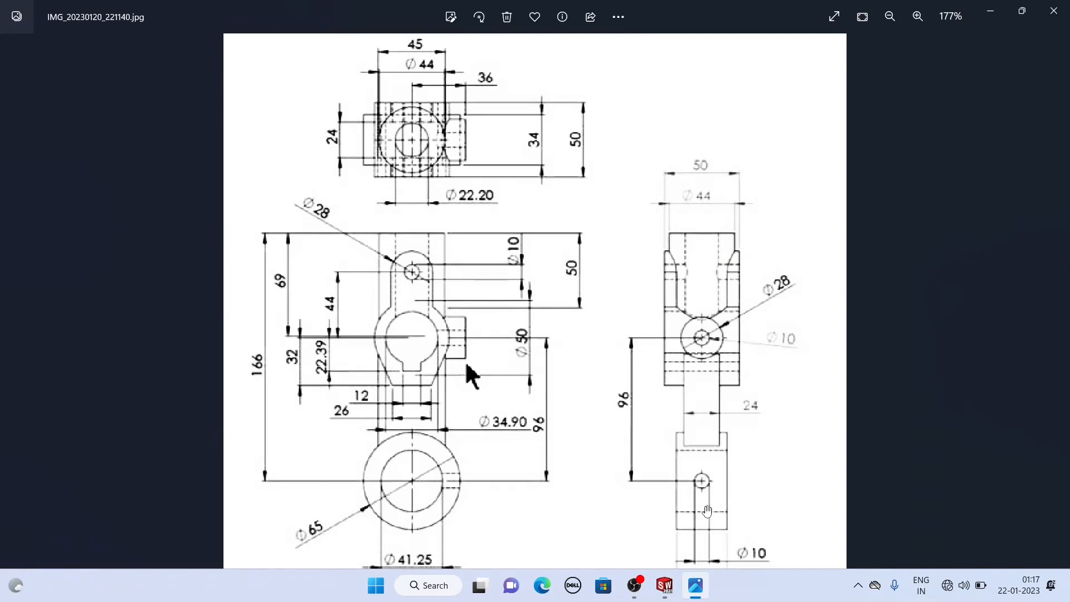
left_click(661, 591)
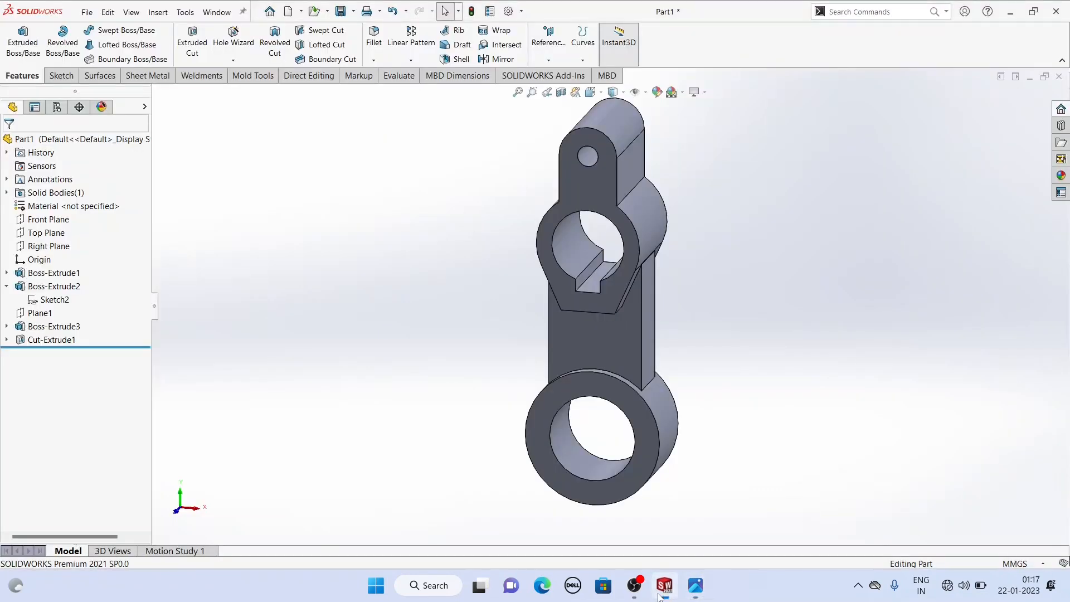
left_click(540, 46)
left_click(549, 74)
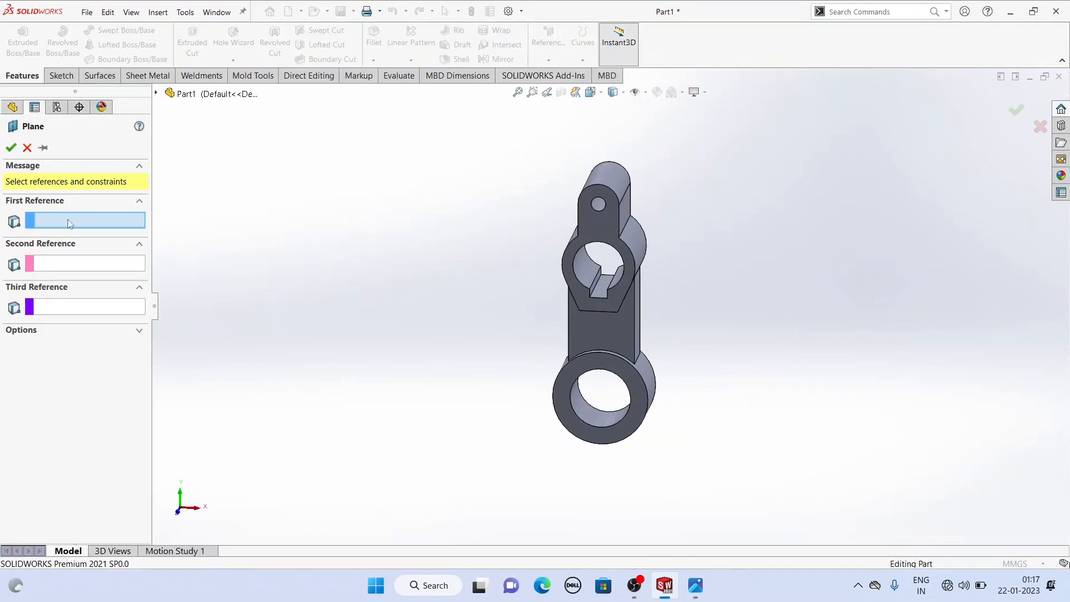
left_click(156, 94)
left_click(210, 187)
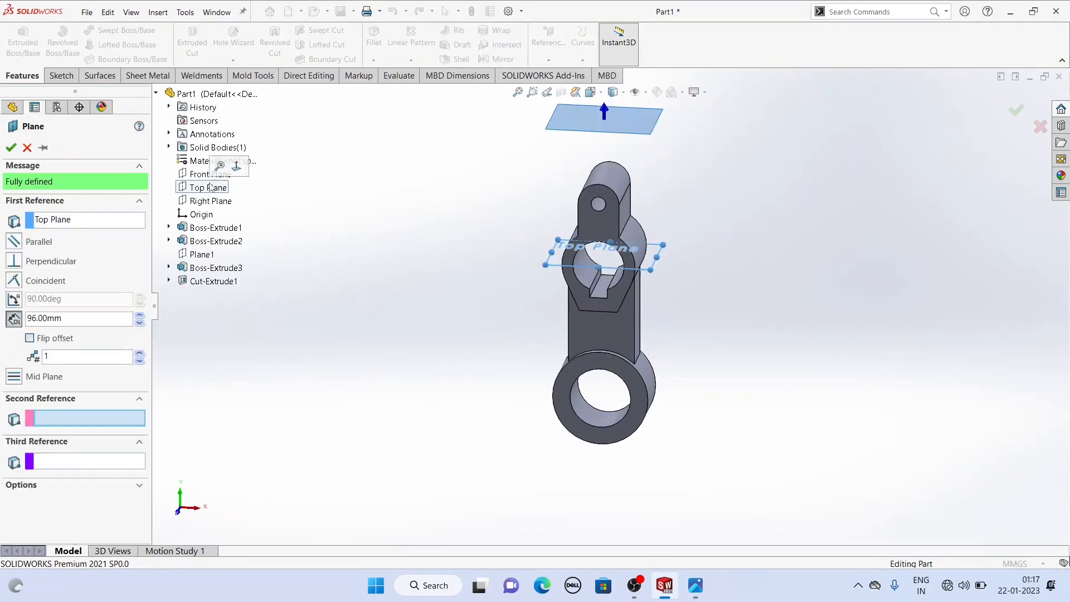
scroll(570, 186, "down", 3)
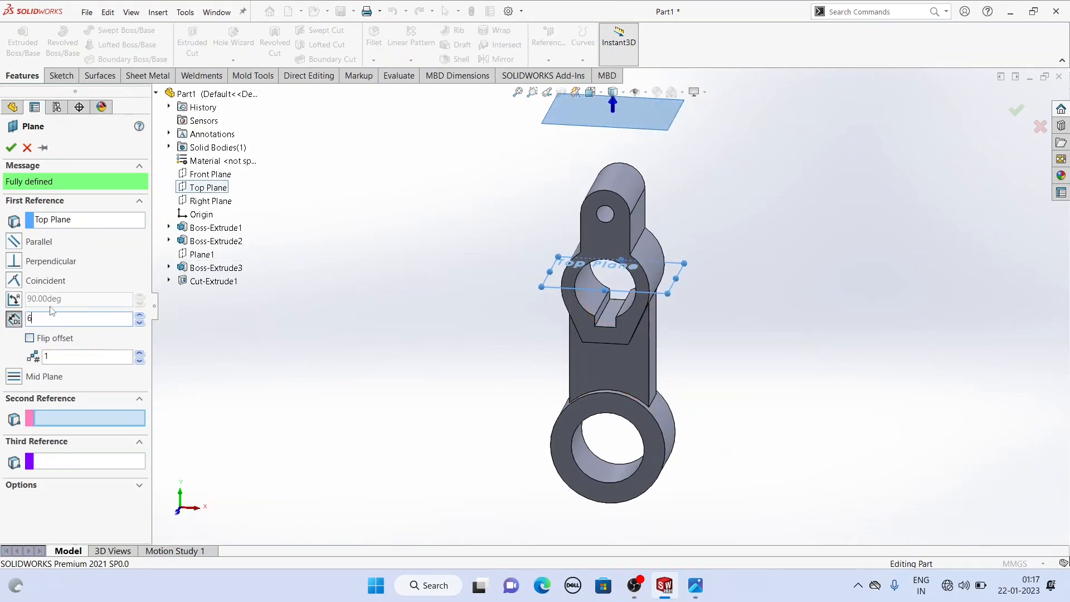
key("Return")
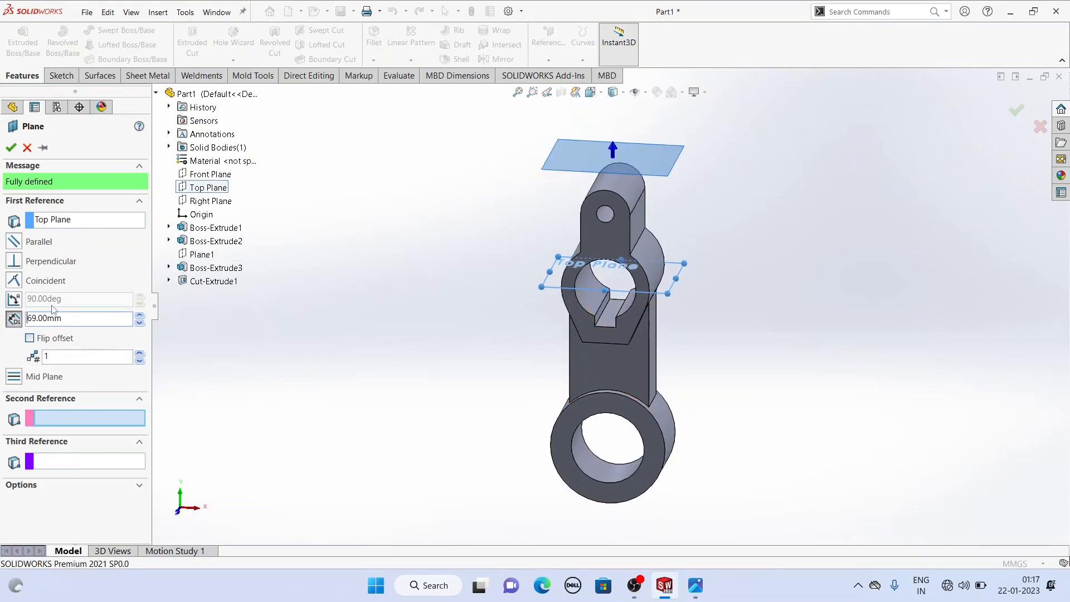
left_click(11, 147)
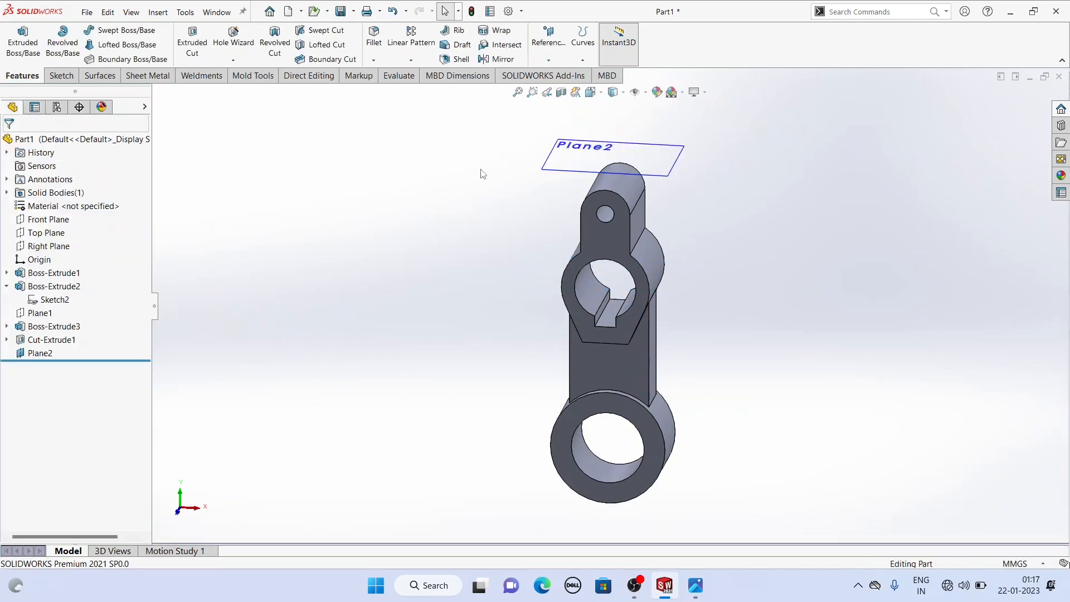
Start a sketch on the new upper plane and draw a circle about 68 mm in diameter centred on the origin.
left_click(582, 165)
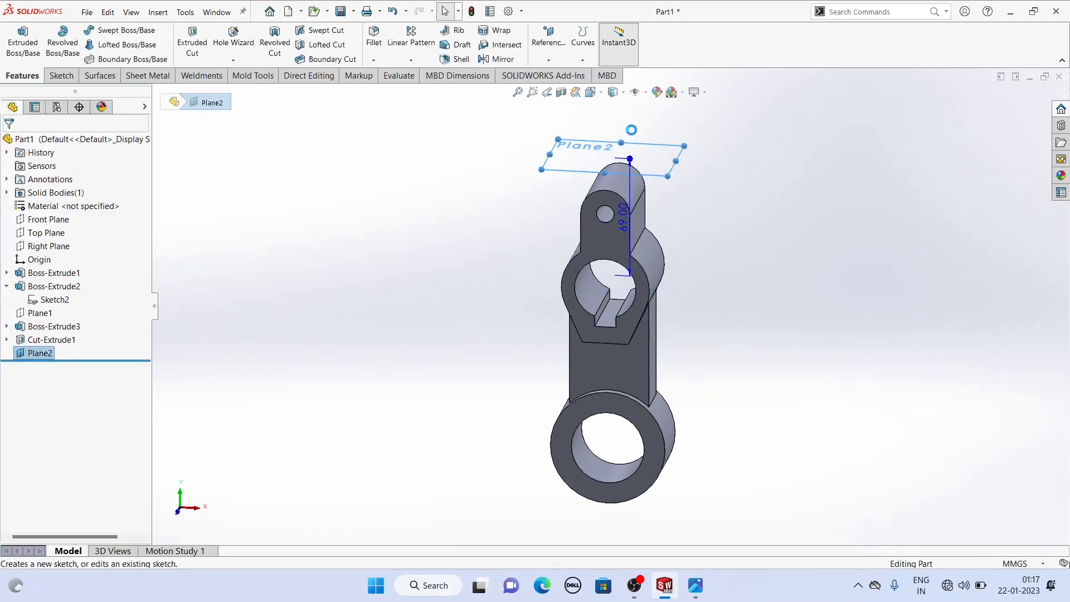
left_click(614, 111)
left_click(464, 254)
left_click(265, 250)
scroll(319, 258, "up", 3)
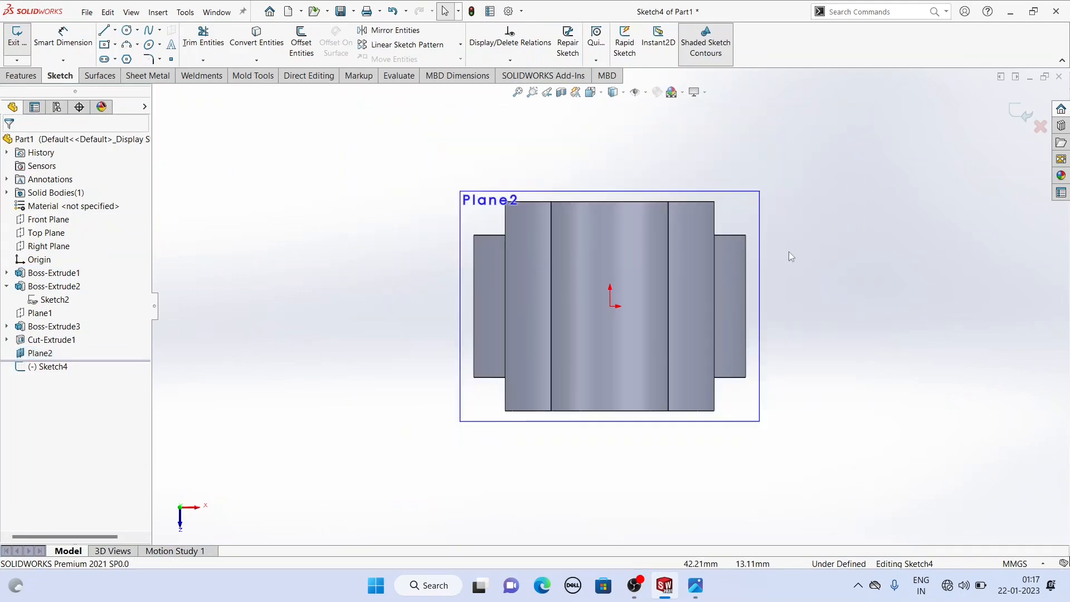
scroll(753, 346, "down", 1)
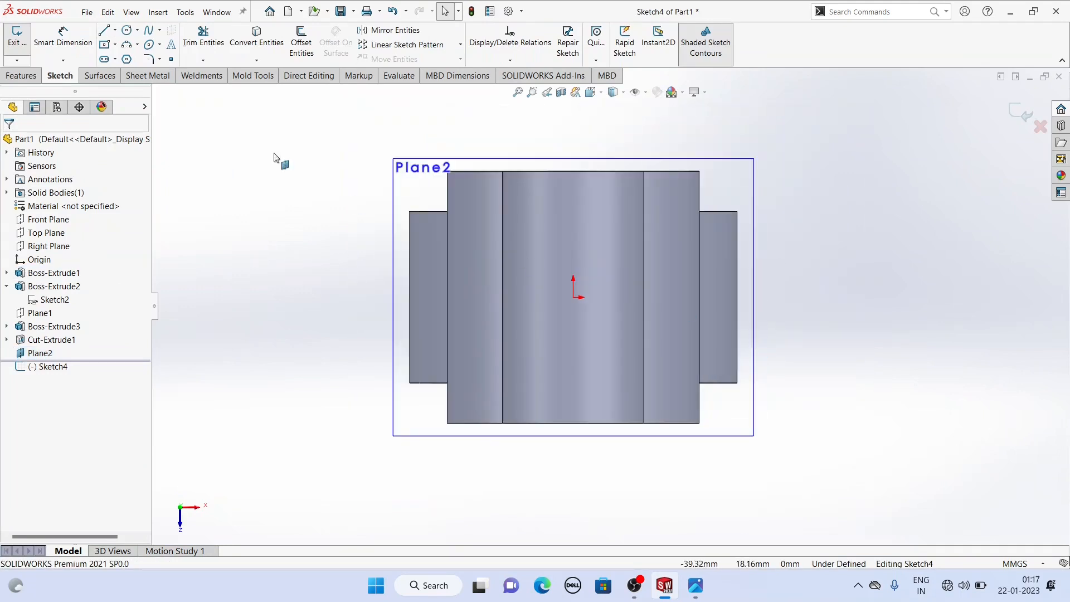
left_click(125, 30)
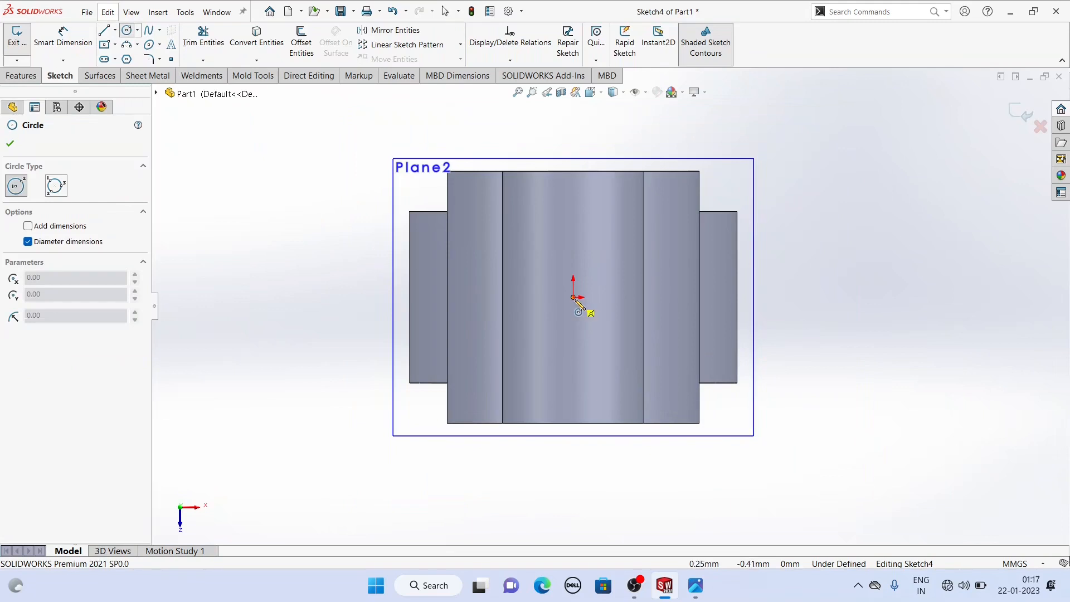
left_click(573, 298)
left_click(689, 416)
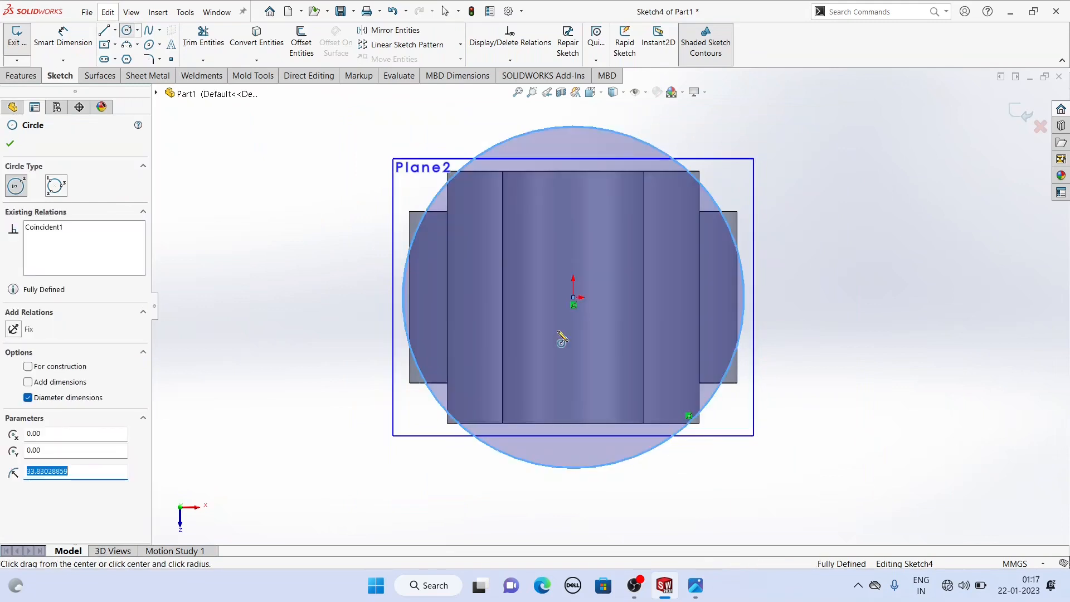
left_click(81, 49)
left_click(408, 256)
left_click(249, 285)
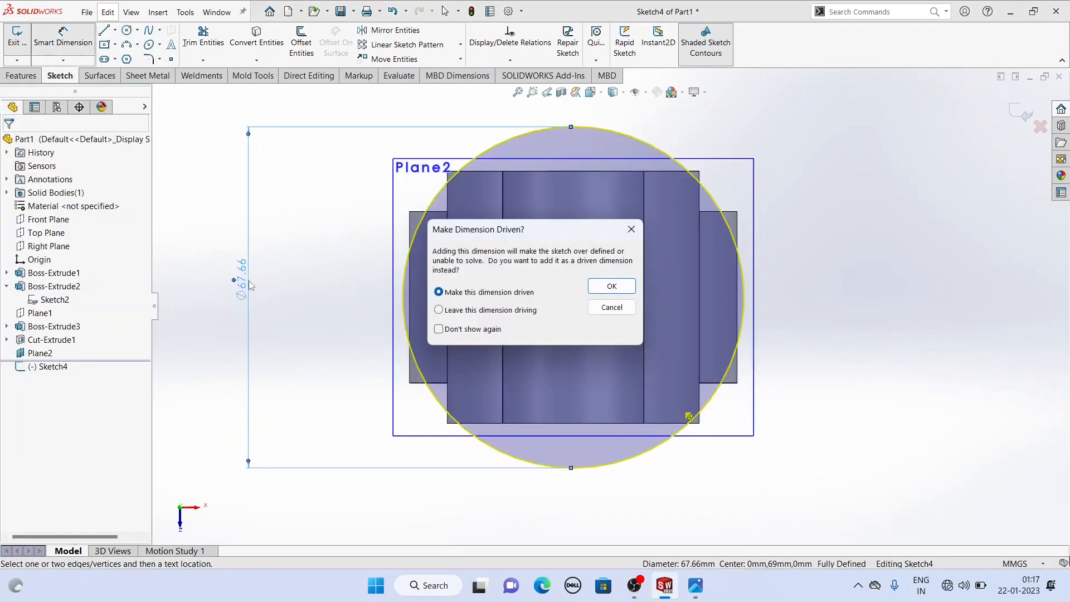
left_click(604, 310)
Delete the unintended coincident relation on the circle's perimeter.
right_click(915, 132)
left_click(923, 168)
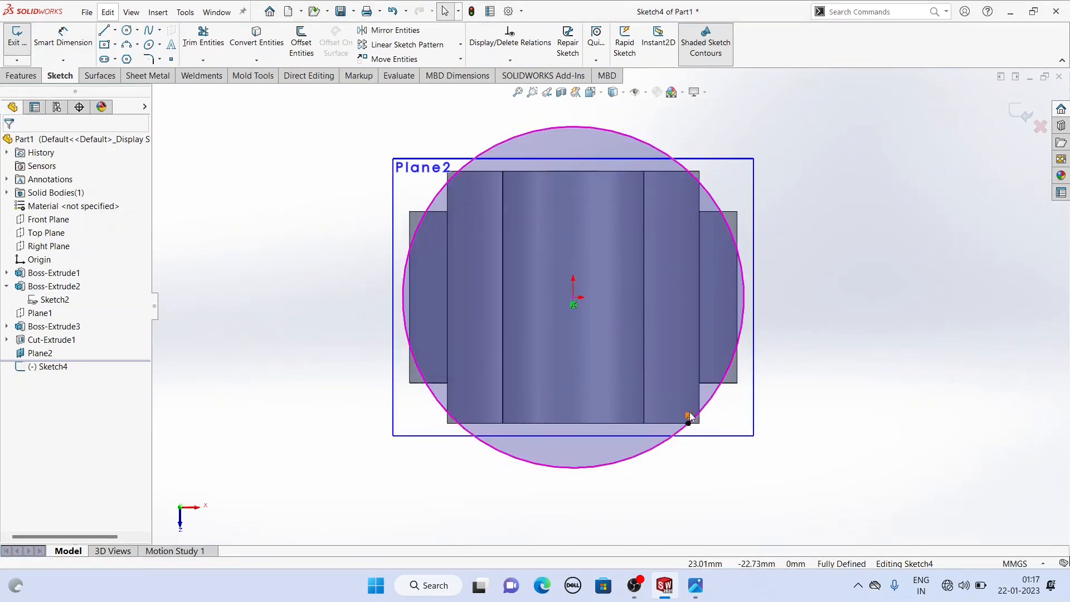
left_click(688, 416)
key("Delete")
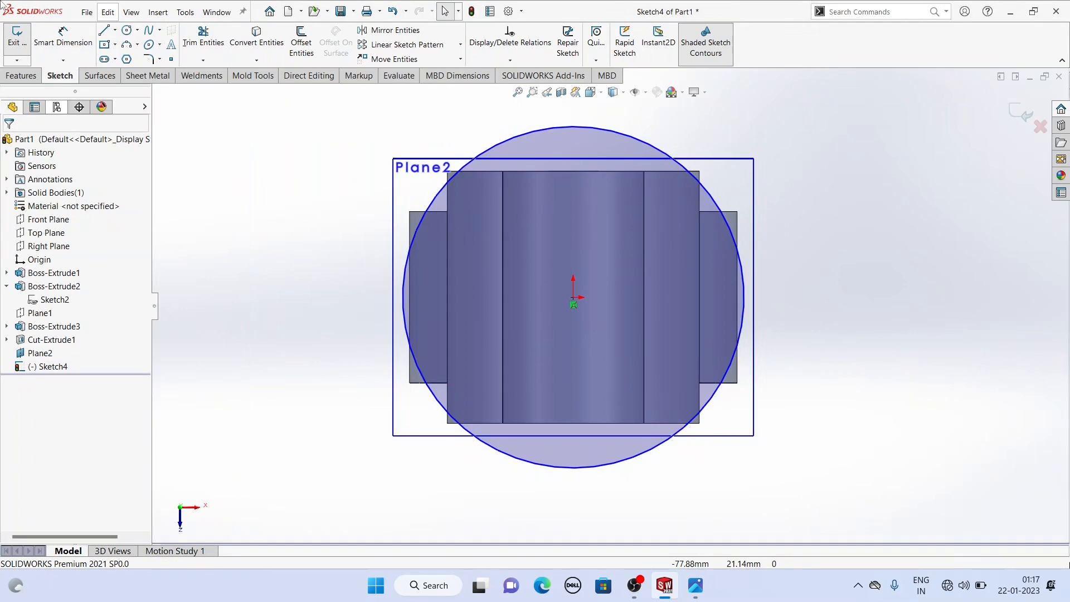
Dimension the circle on the upper plane to a diameter of 44 mm.
left_click(63, 39)
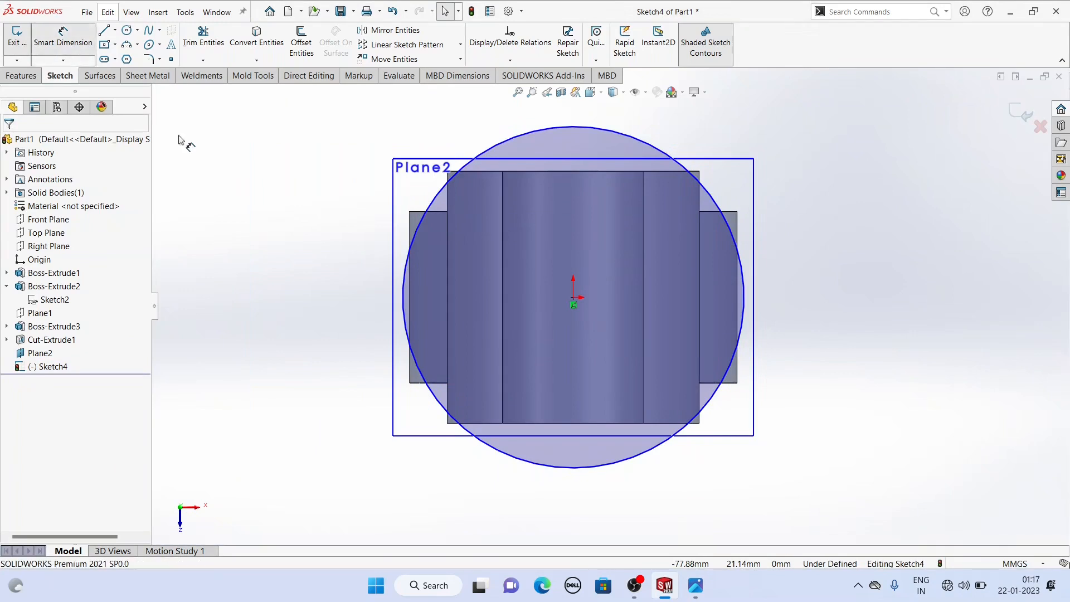
left_click(429, 199)
left_click(257, 300)
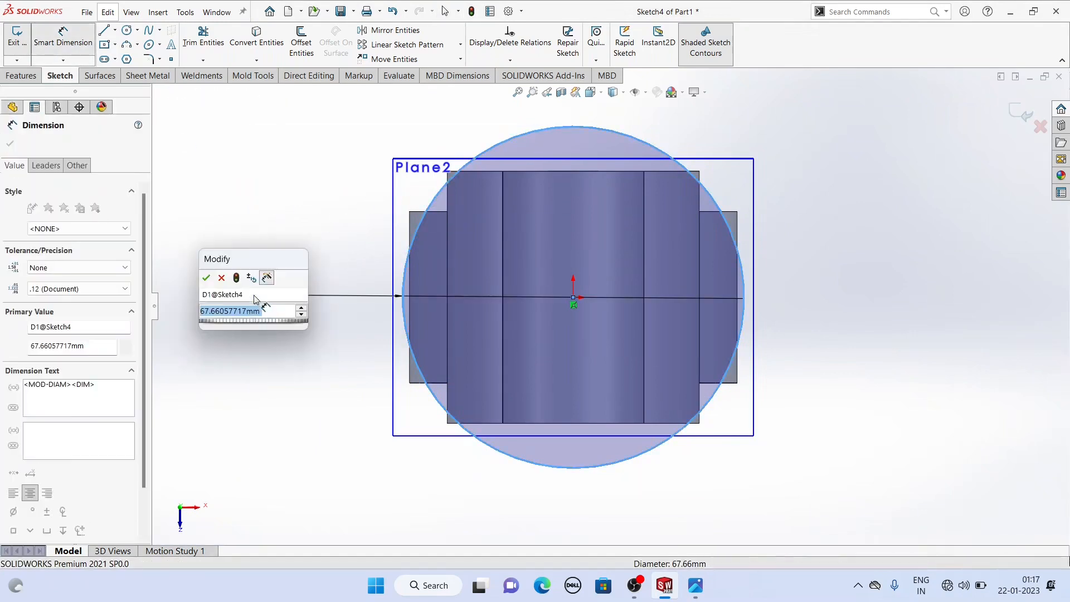
type("44")
key("Return")
Start a boss extrusion of the 44 mm circle and reverse its direction down towards the clamp body.
middle_click_drag(369, 296, 401, 193)
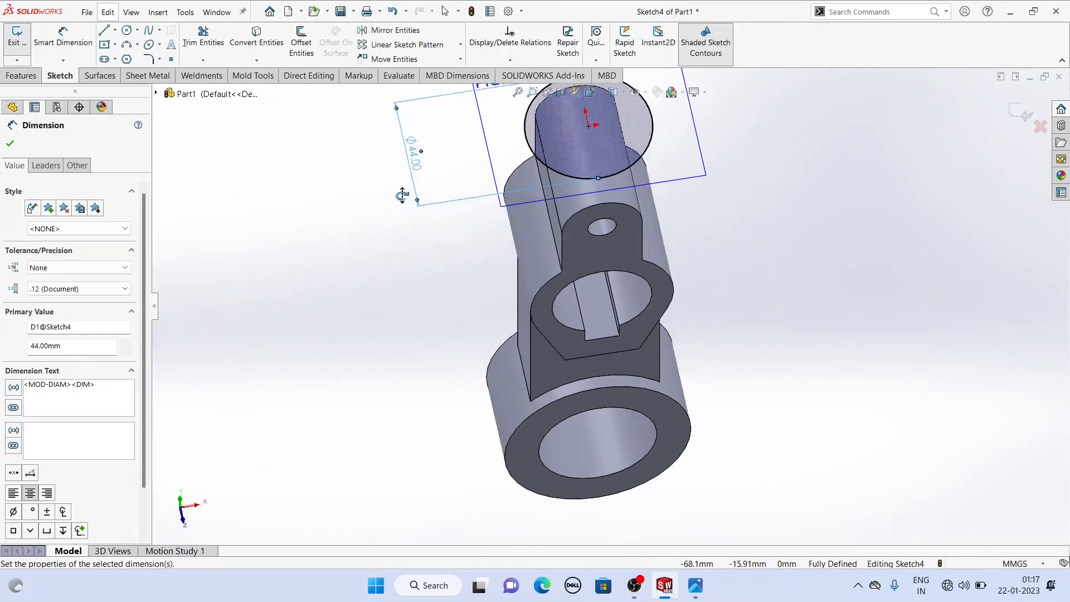
scroll(430, 205, "up", 1)
middle_click_drag(534, 229, 535, 189)
scroll(535, 188, "up", 2)
middle_click_drag(613, 136, 630, 110)
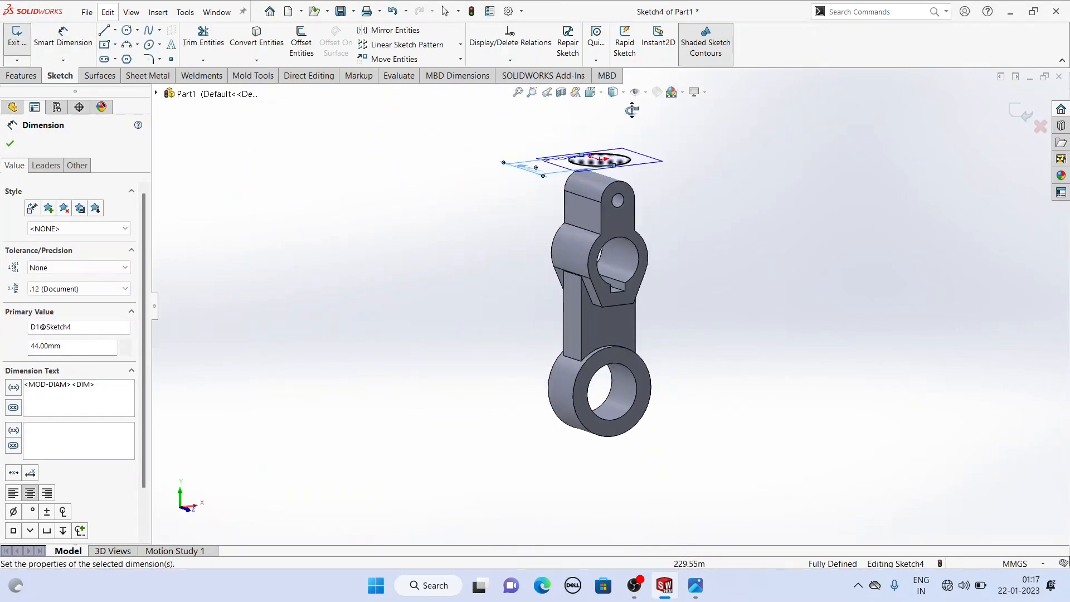
scroll(630, 114, "down", 2)
left_click(25, 75)
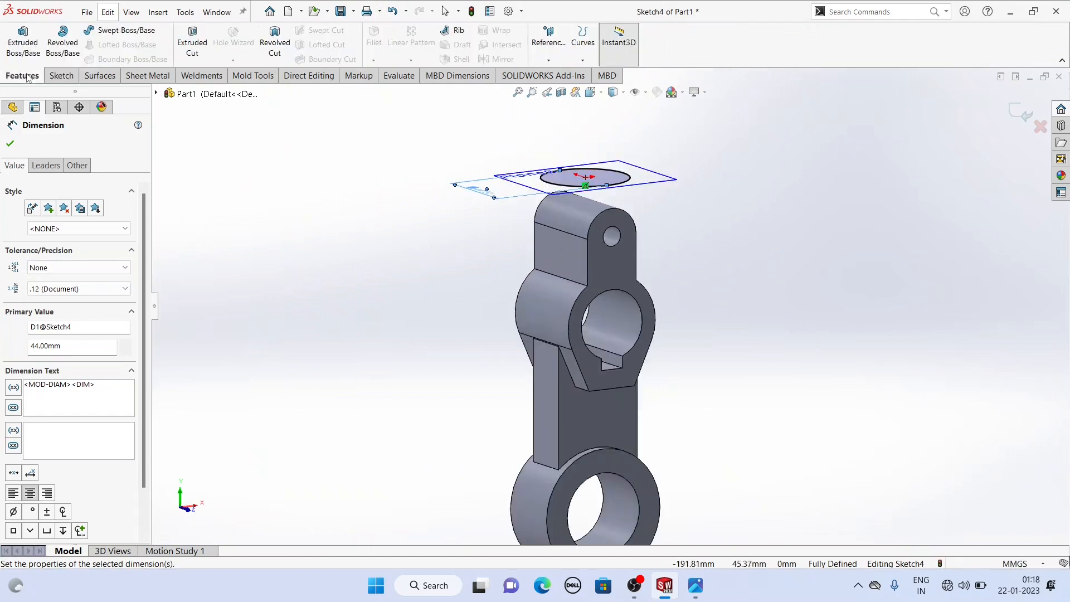
left_click(16, 39)
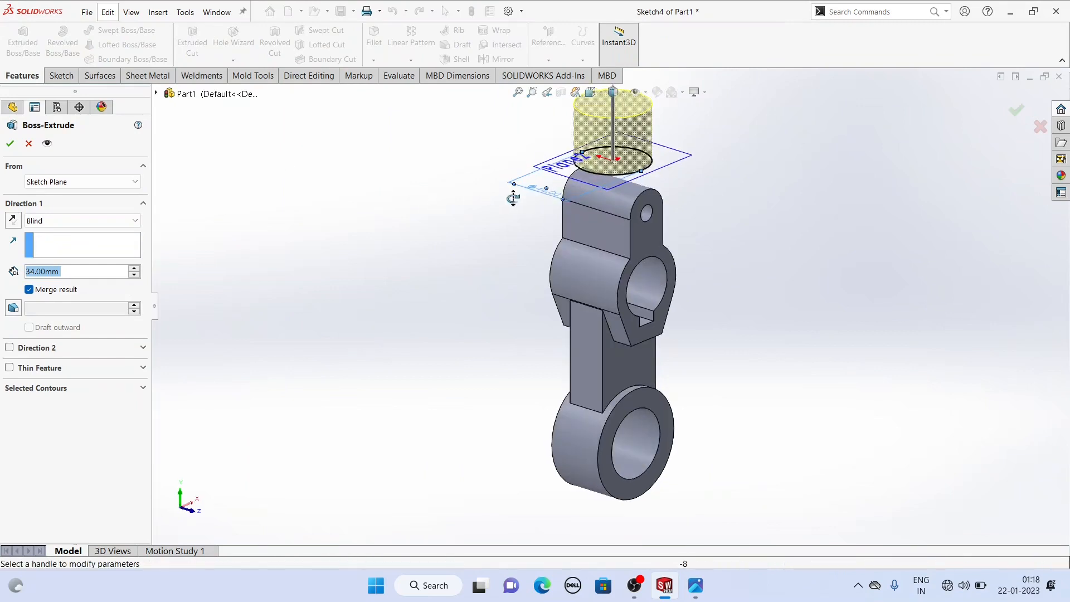
left_click(13, 220)
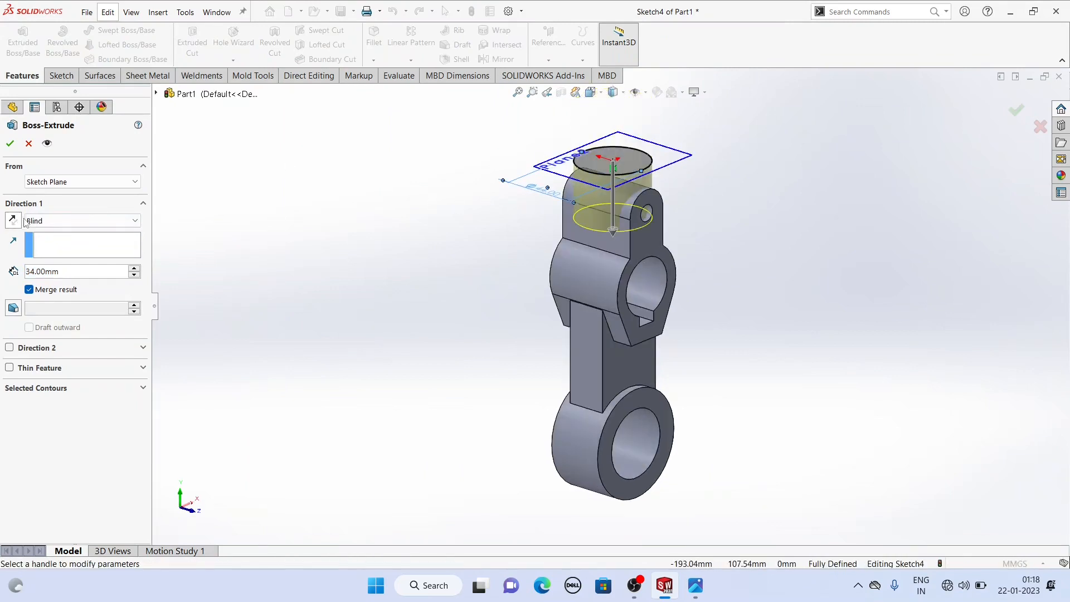
scroll(525, 167, "down", 2)
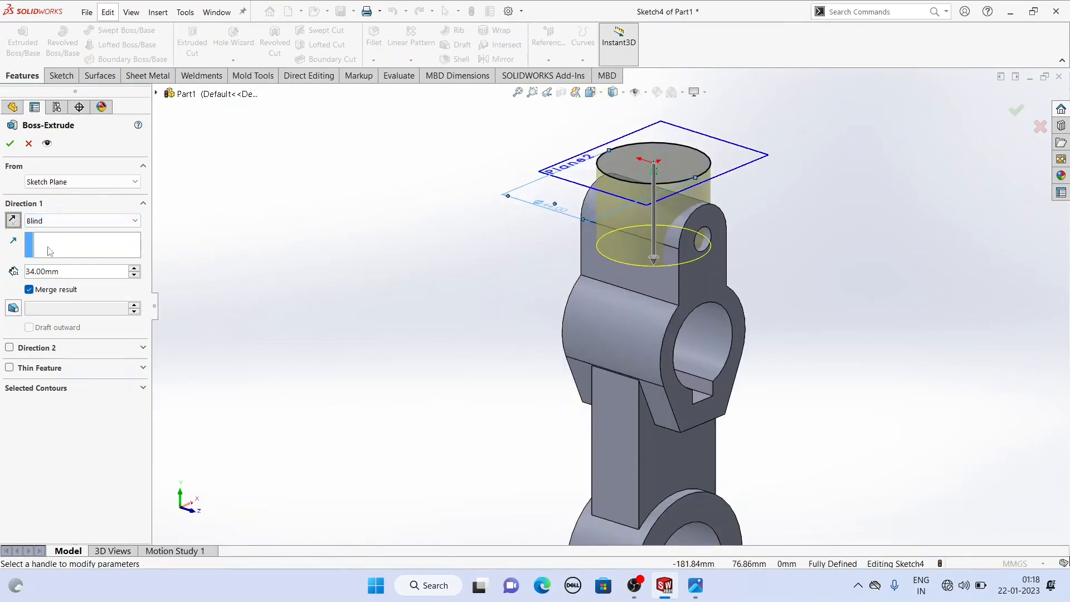
Set the extrusion's end condition to Up To Next and apply it to form the upper vertical cylinder.
left_click(61, 221)
left_click(67, 272)
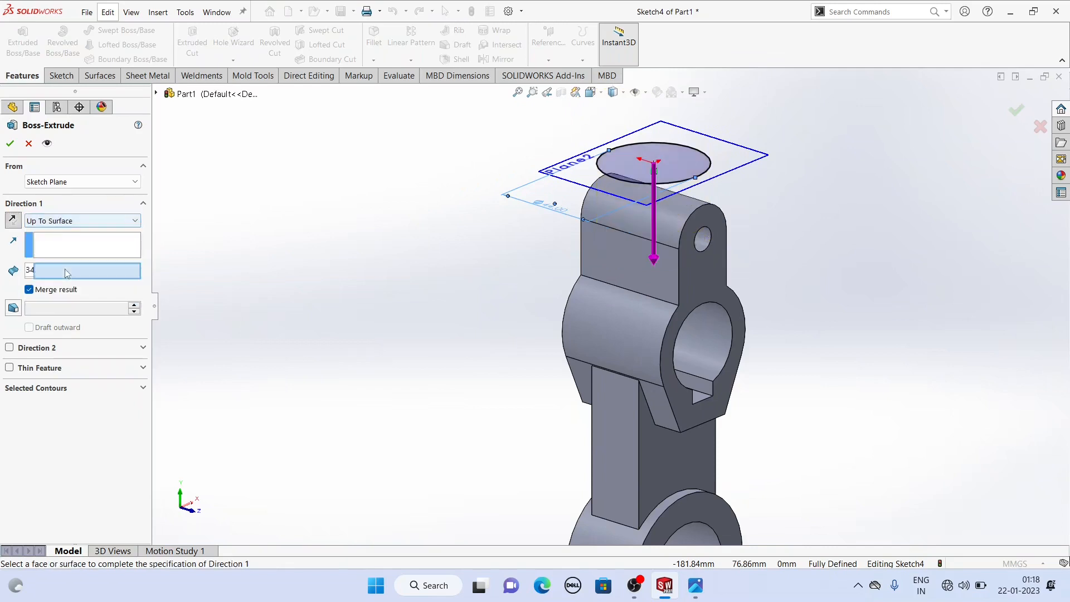
left_click(100, 221)
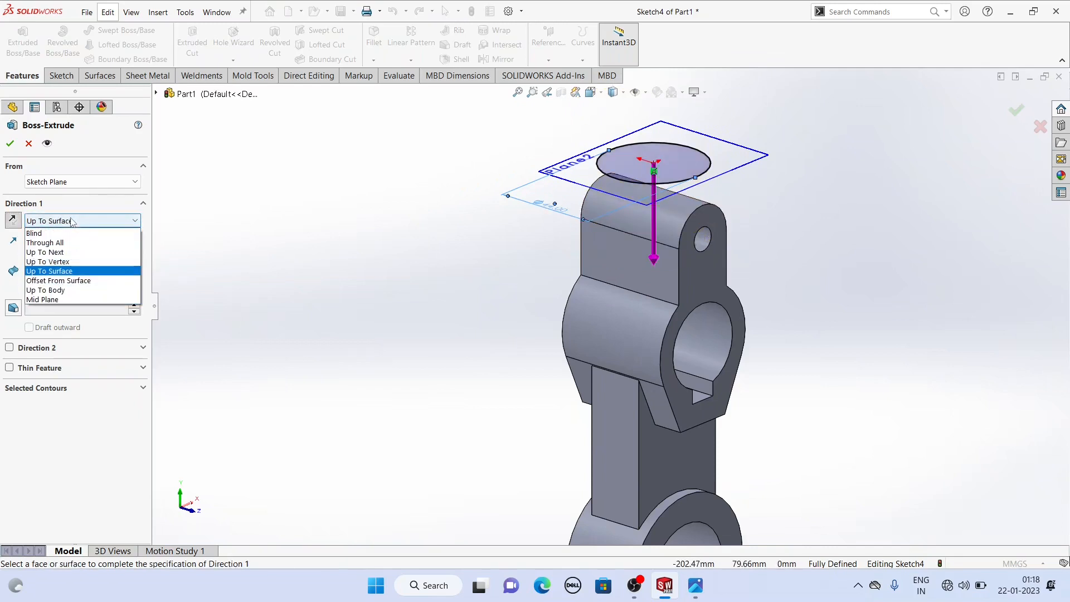
left_click(79, 256)
middle_click_drag(500, 264, 479, 251)
key("Return")
left_click(396, 173)
mouse_move(397, 177)
middle_mouse_down()
mouse_move(411, 183)
mouse_move(375, 215)
middle_mouse_up()
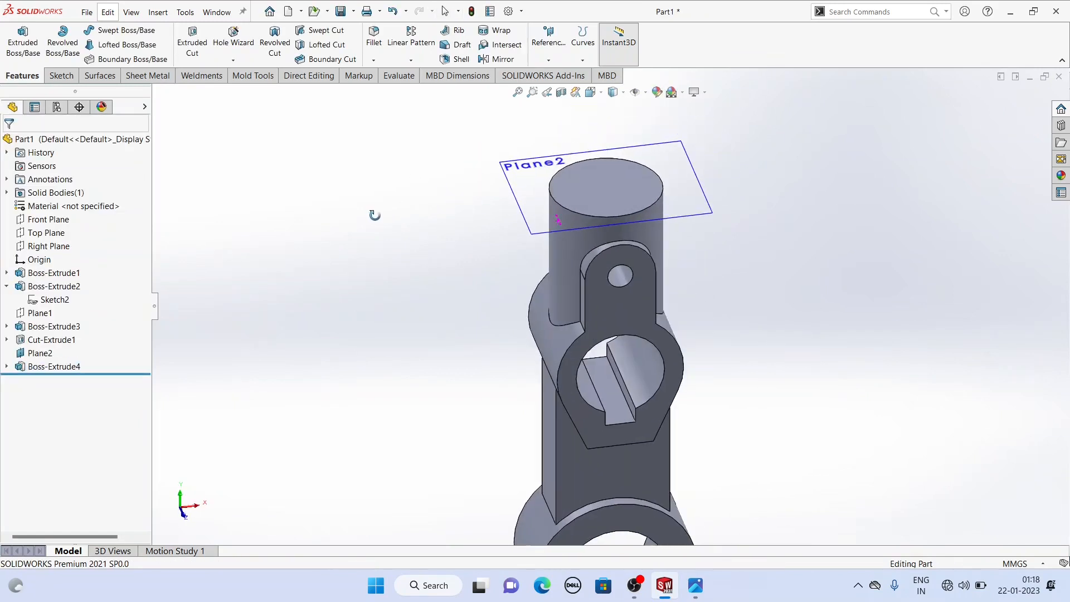
Check the reference drawing for the vertical cylinder's bore diameter and hide the upper reference plane.
left_click(695, 585)
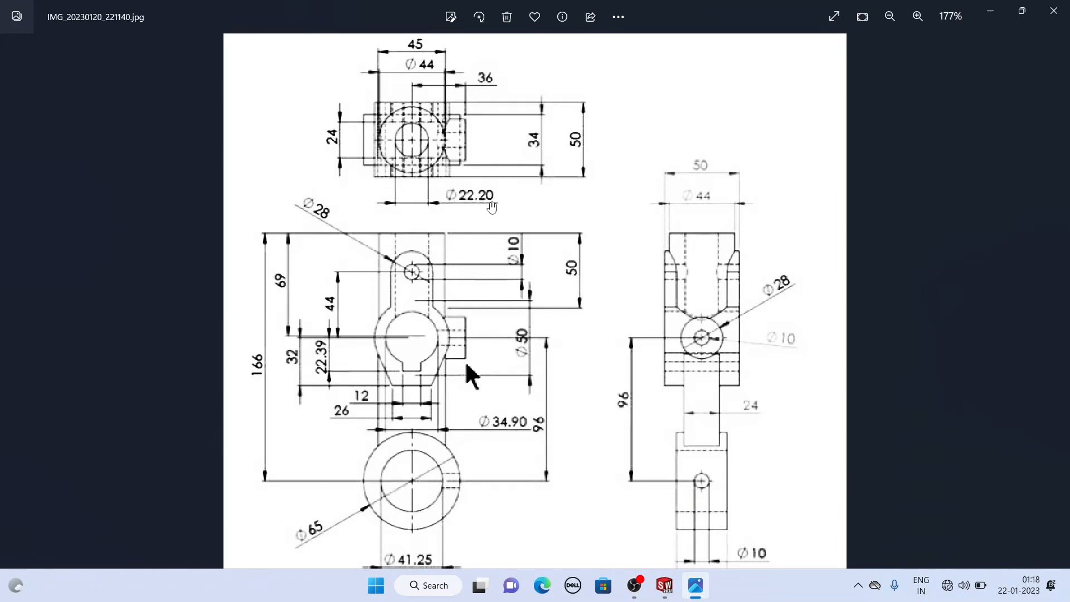
key("alt+Tab")
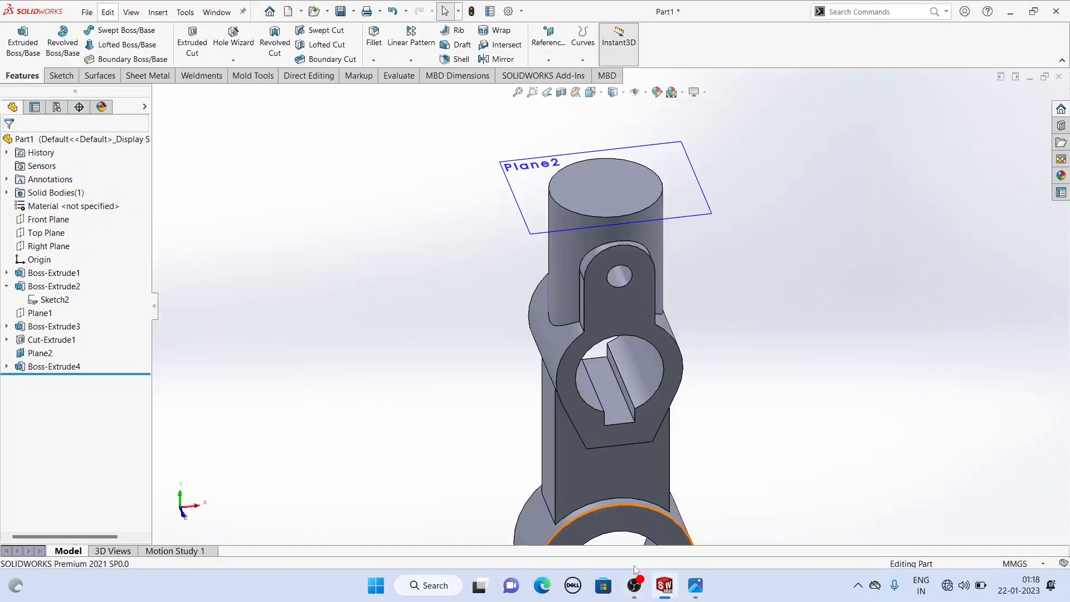
left_click(533, 231)
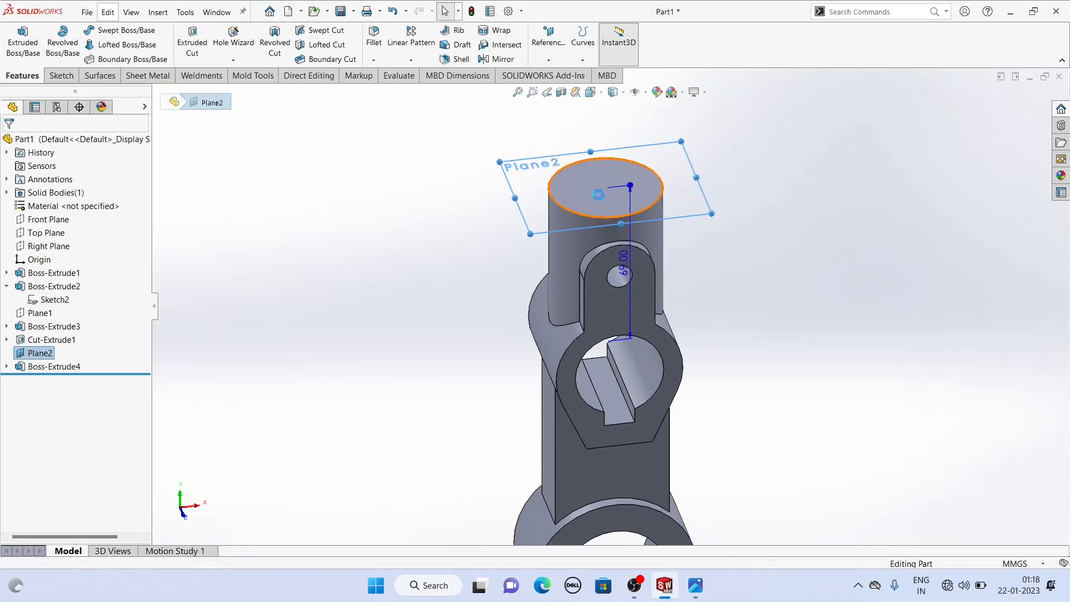
left_click(598, 196)
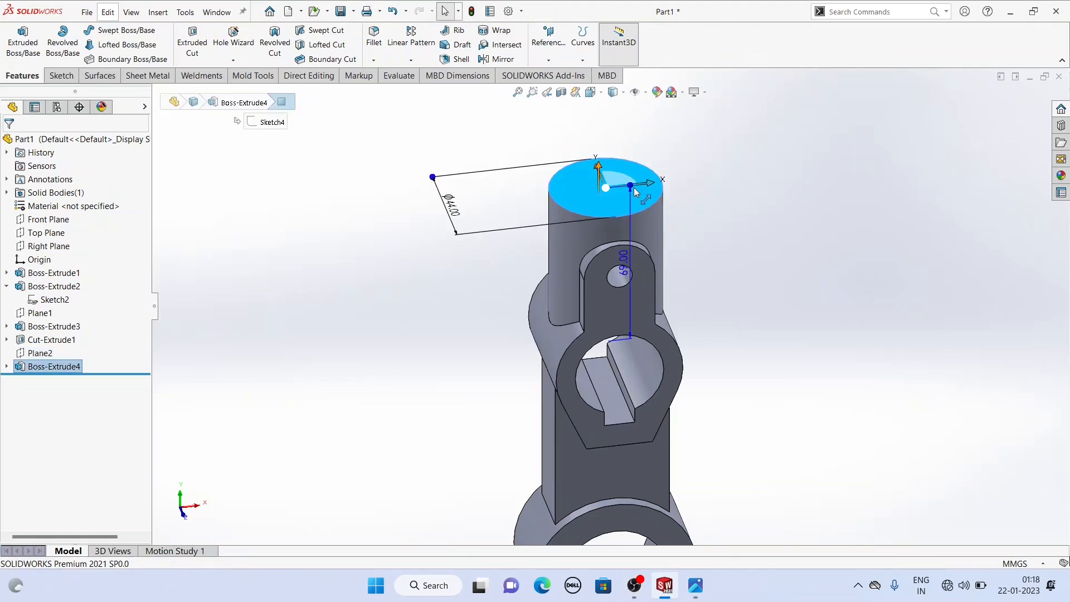
Start a sketch on the vertical cylinder's top face and draw a circle about 24 mm in diameter centred on the origin.
left_click(738, 139)
left_click(632, 199)
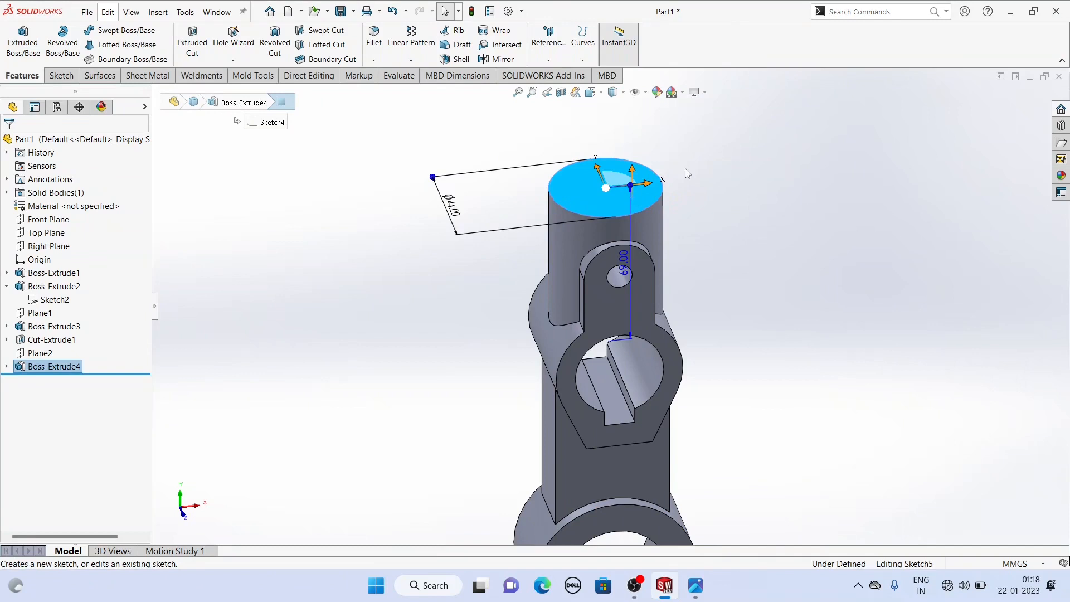
left_click(685, 168)
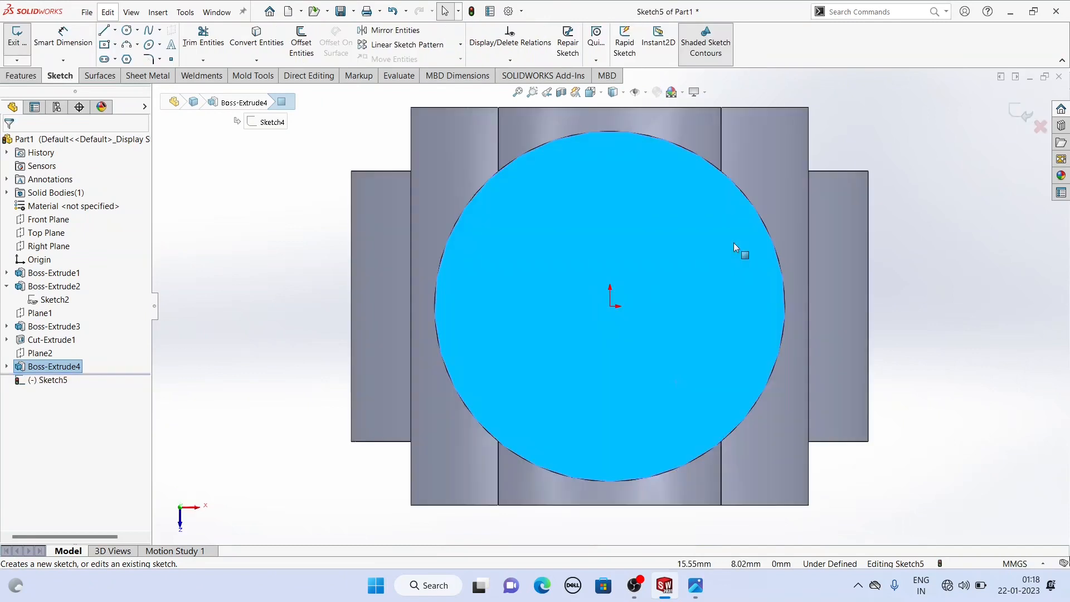
left_click(127, 30)
mouse_move(610, 306)
left_mouse_down()
mouse_move(656, 410)
mouse_move(646, 392)
left_mouse_up()
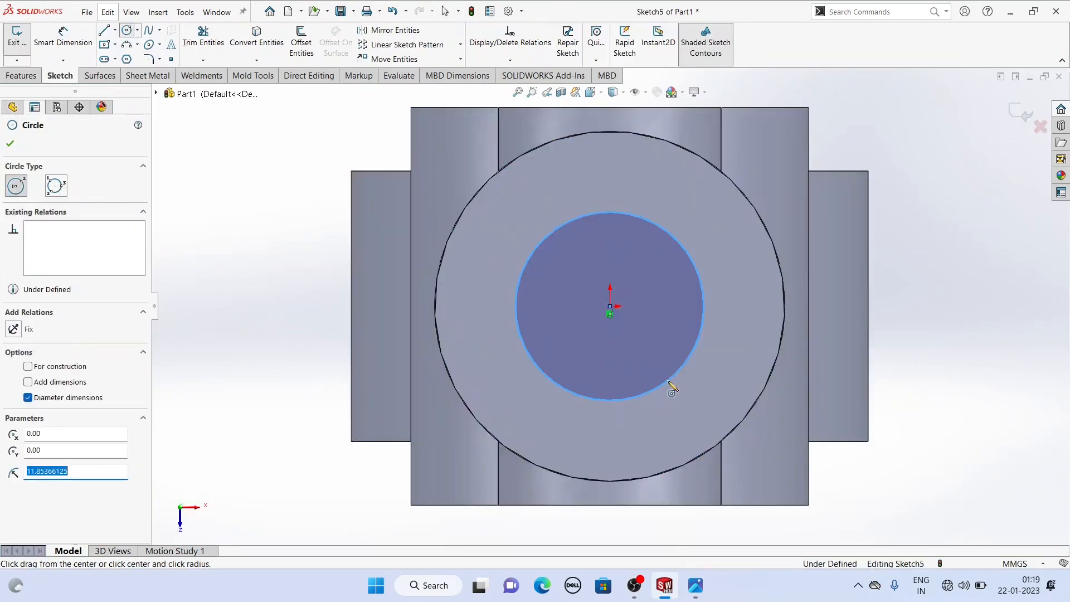
Dimension the inner circle on the cylinder's top face to a diameter of 22.2 mm.
left_click(63, 42)
left_click(582, 216)
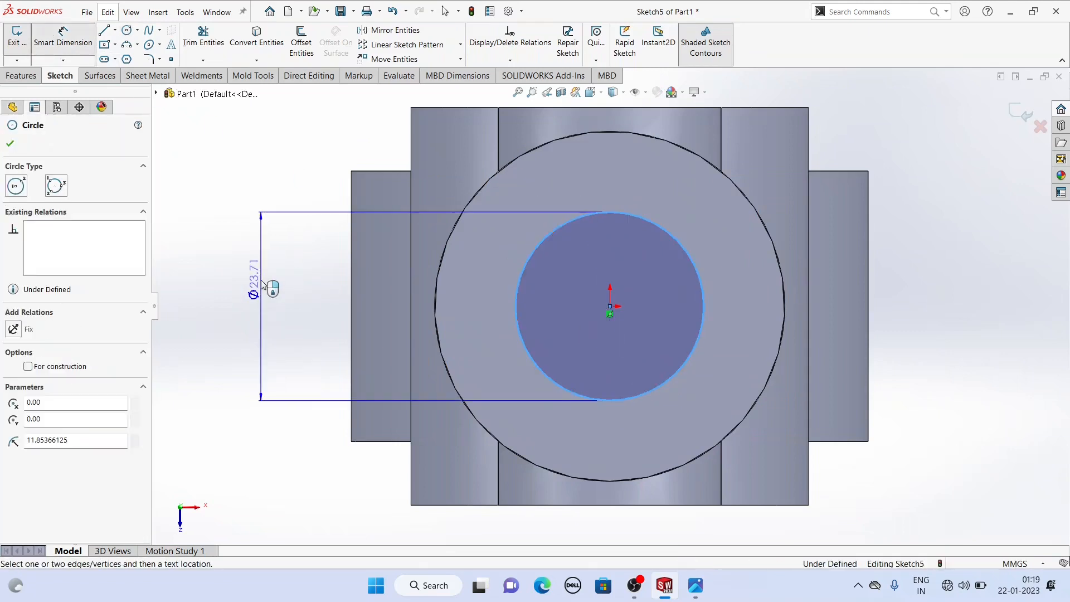
left_click(262, 284)
type("2")
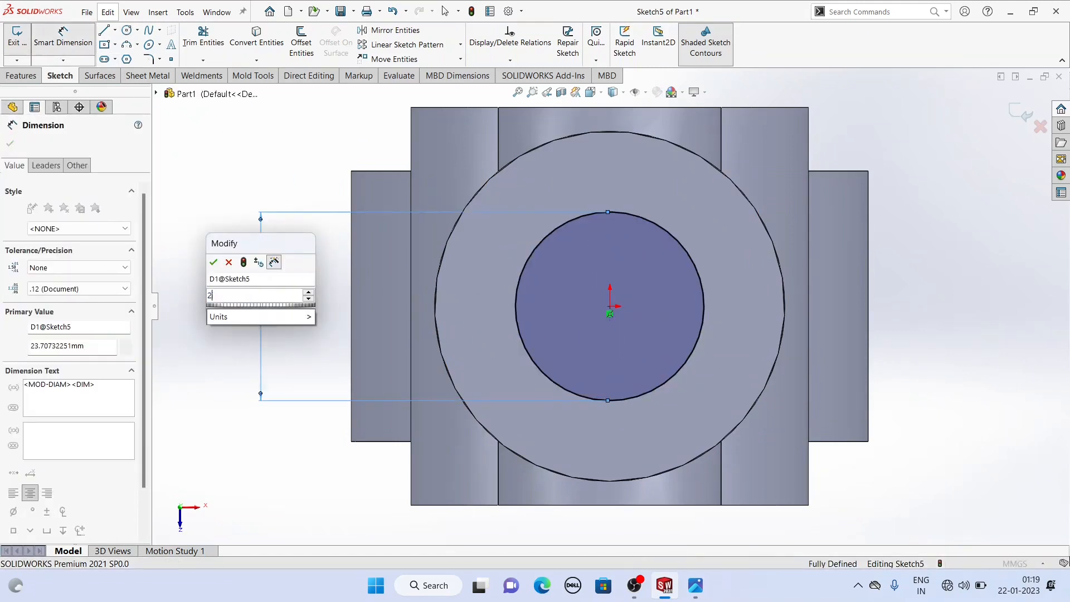
type("2.2")
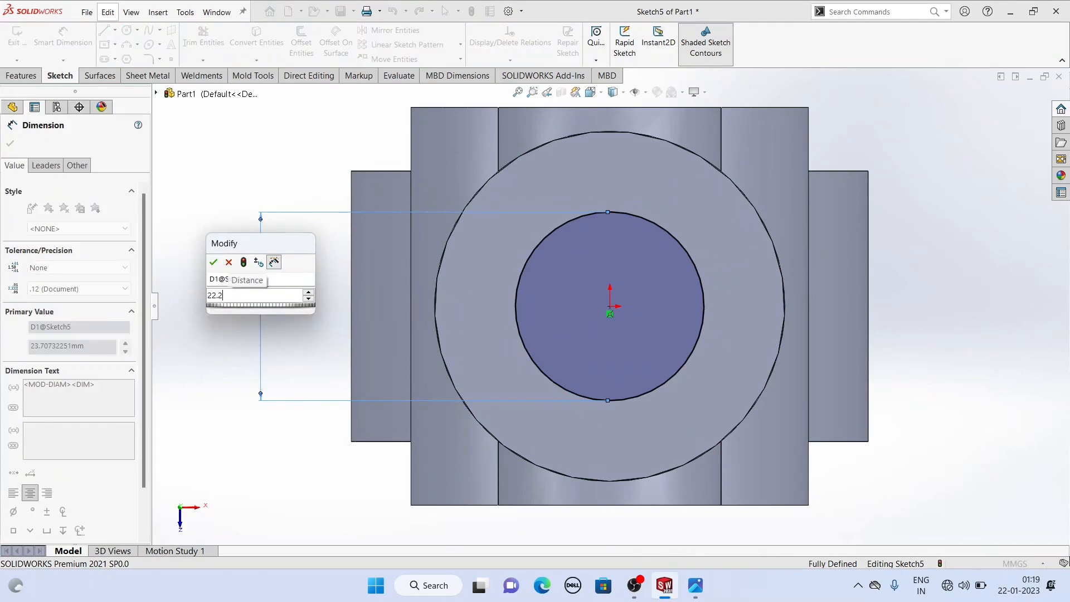
key("Return")
Cut the 22.2 mm circle down through the vertical cylinder with an Extruded Cut set to Up To Next.
middle_click_drag(381, 323, 392, 244)
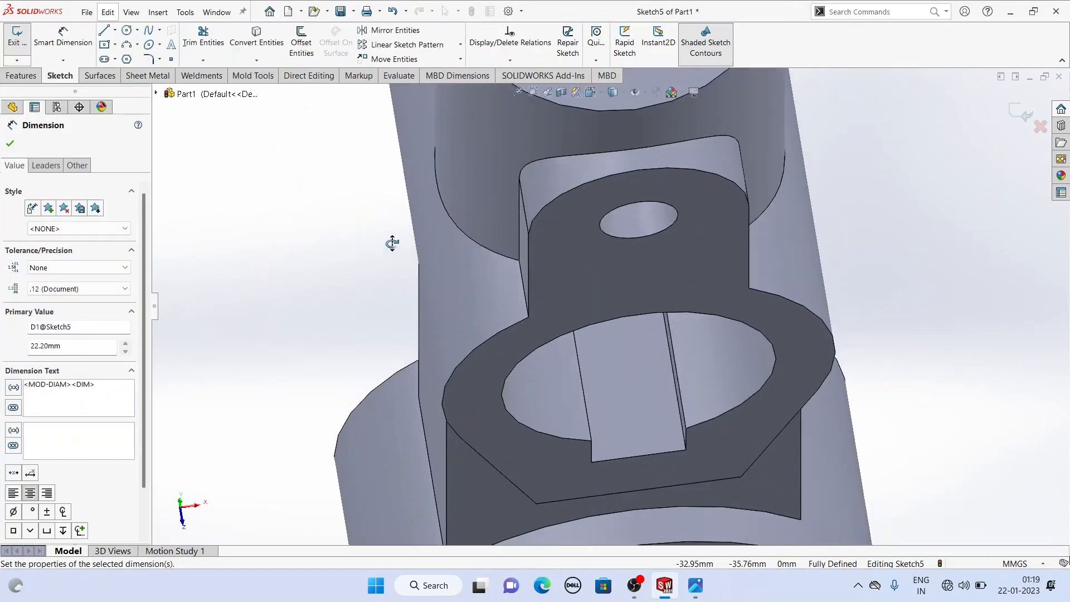
scroll(441, 309, "up", 4)
middle_click_drag(452, 303, 453, 266)
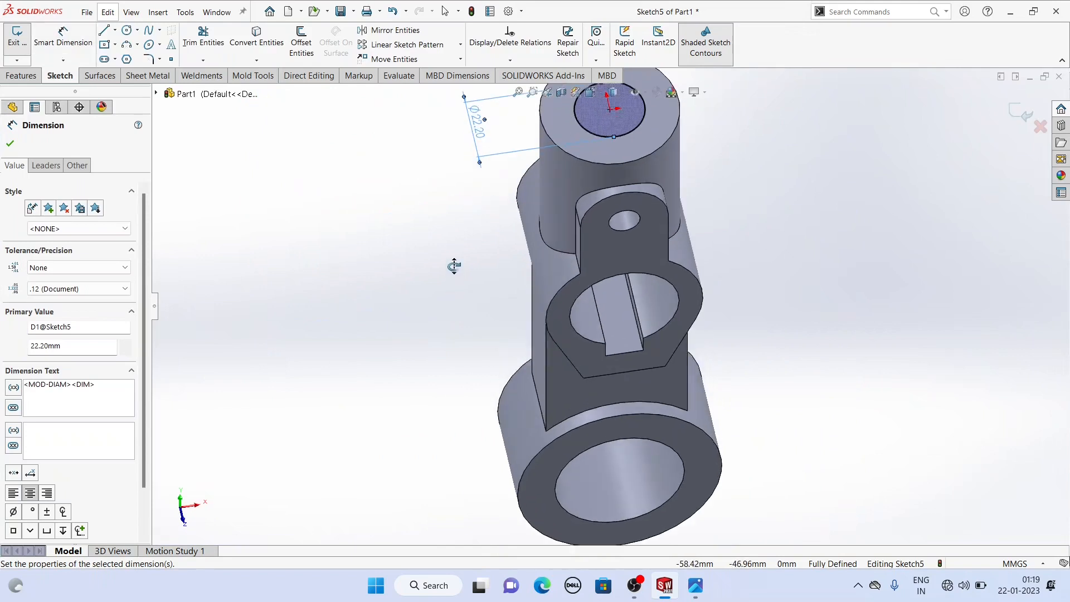
scroll(454, 265, "up", 3)
scroll(616, 195, "down", 6)
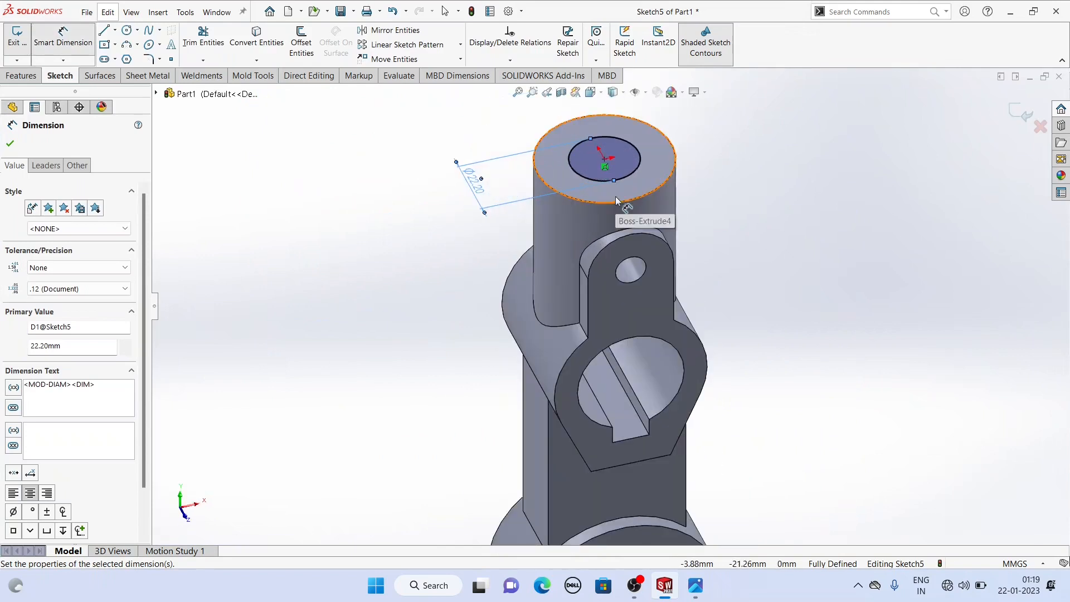
middle_click_drag(615, 196, 629, 182)
left_click(21, 76)
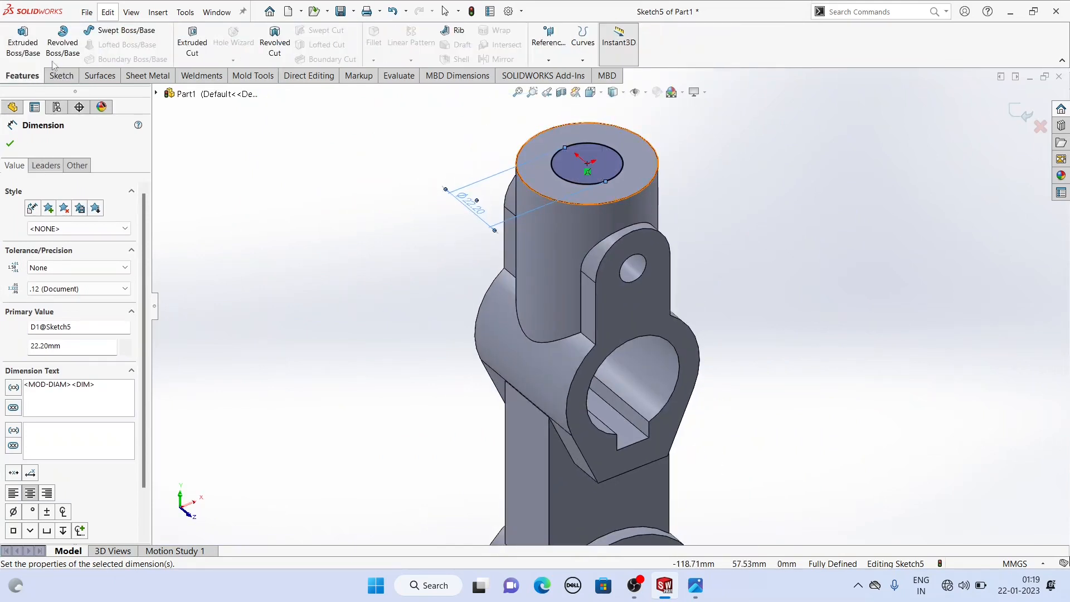
left_click(192, 50)
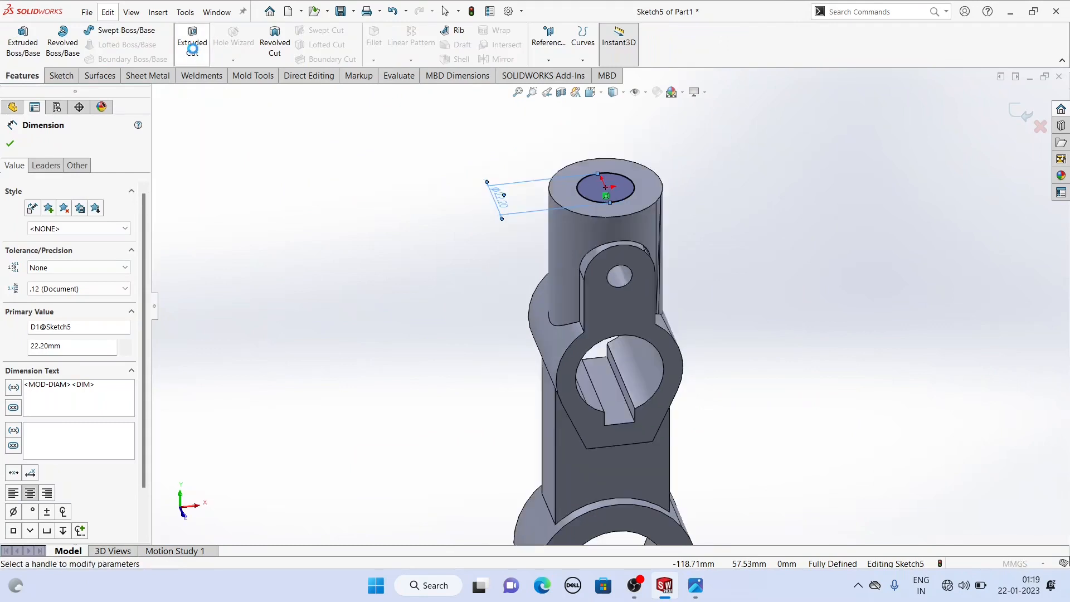
left_click(42, 220)
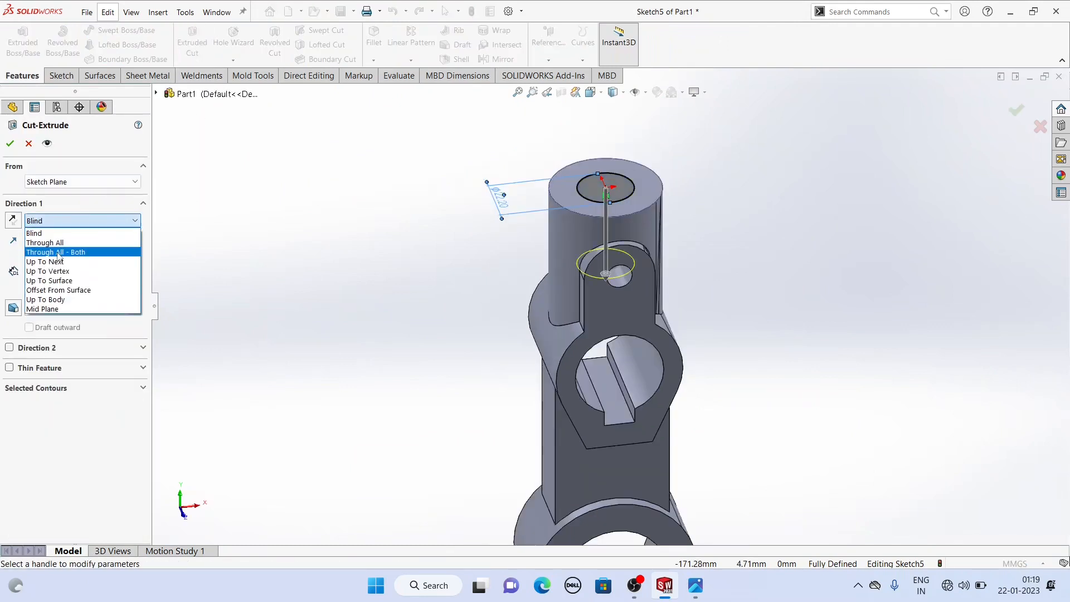
left_click(58, 261)
middle_click_drag(376, 282, 399, 228)
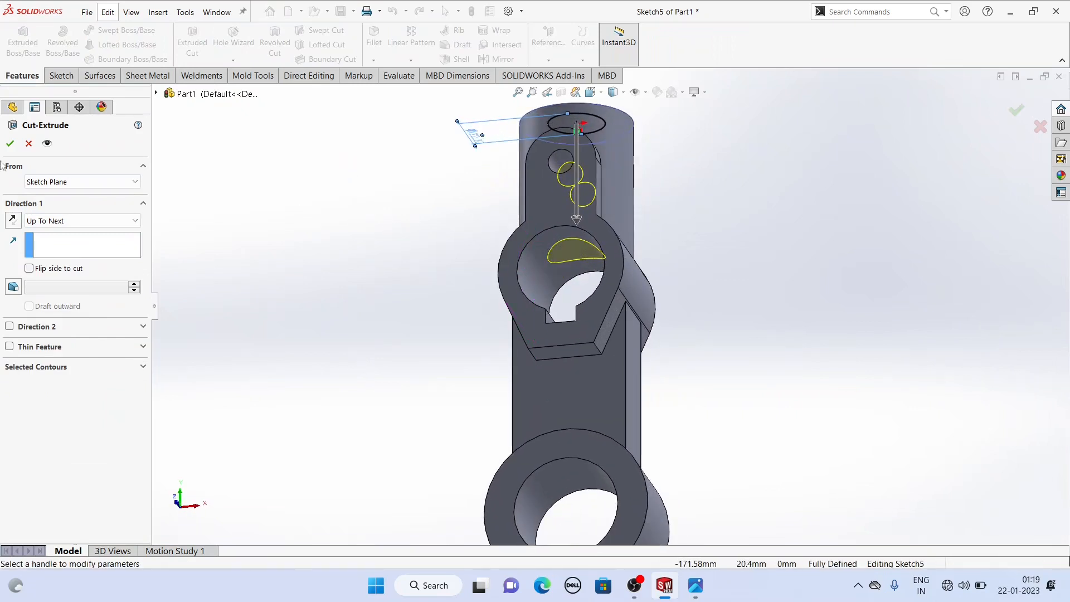
left_click(10, 144)
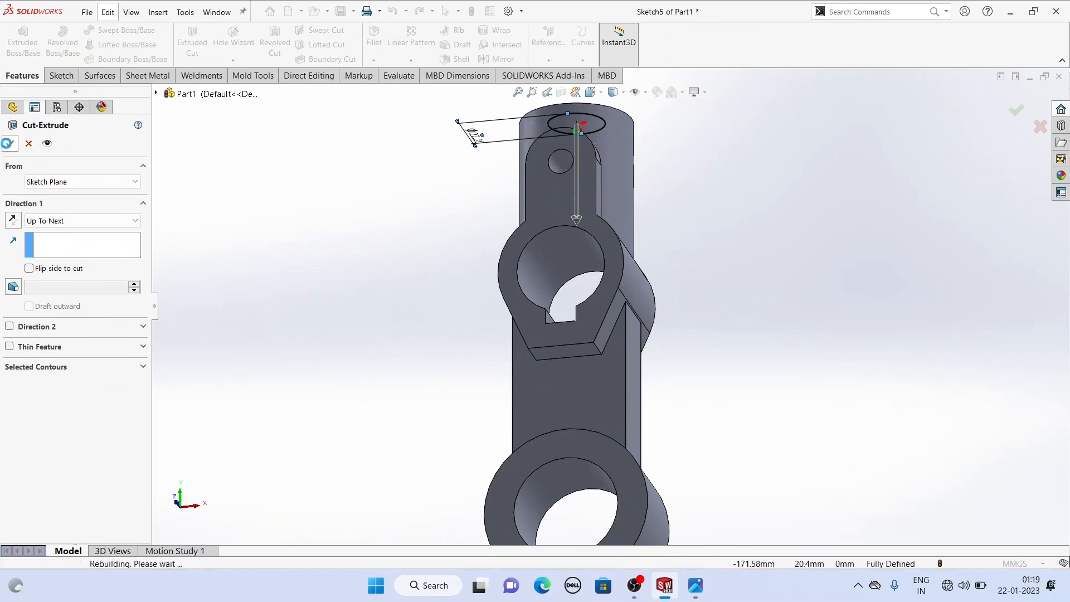
Check the reference drawing for the side boss's offset, outer diameter and hole diameter.
middle_click_drag(435, 222, 495, 193)
scroll(495, 192, "up", 3)
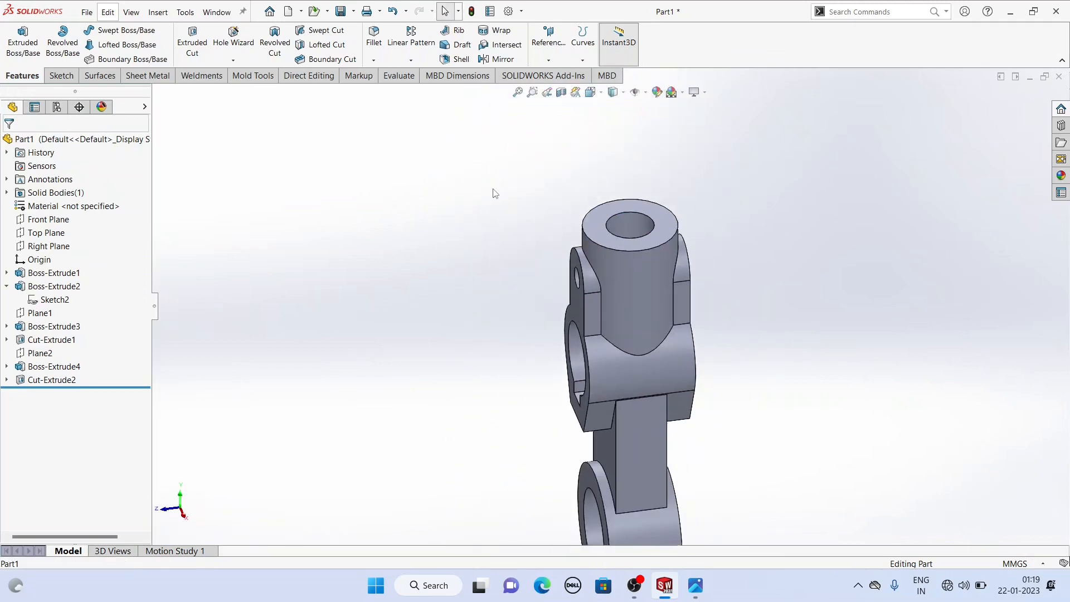
middle_click_drag(616, 417, 502, 401)
left_click(692, 594)
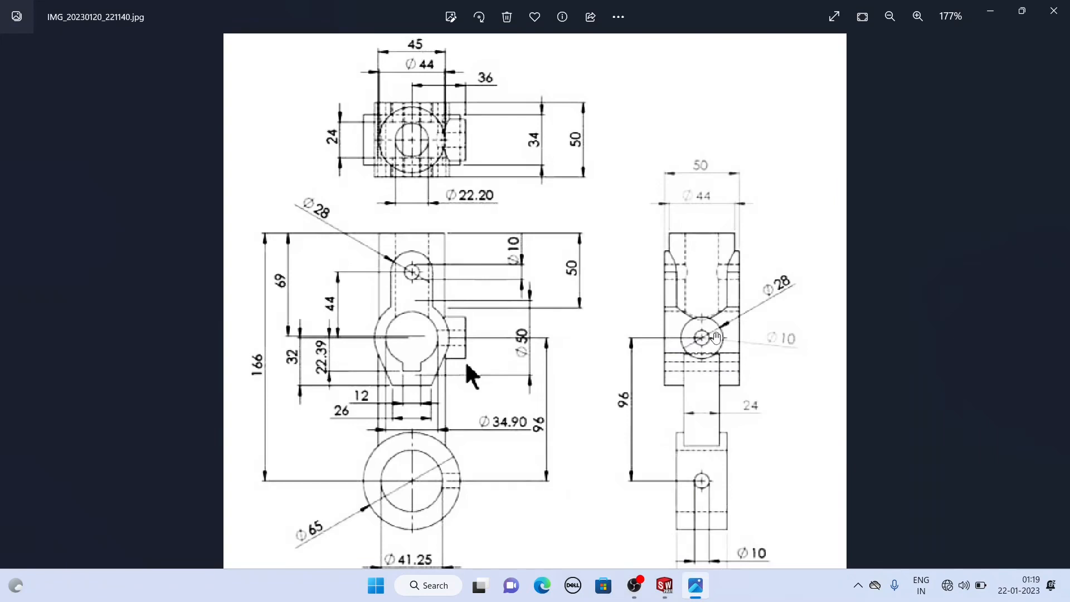
left_click(667, 584)
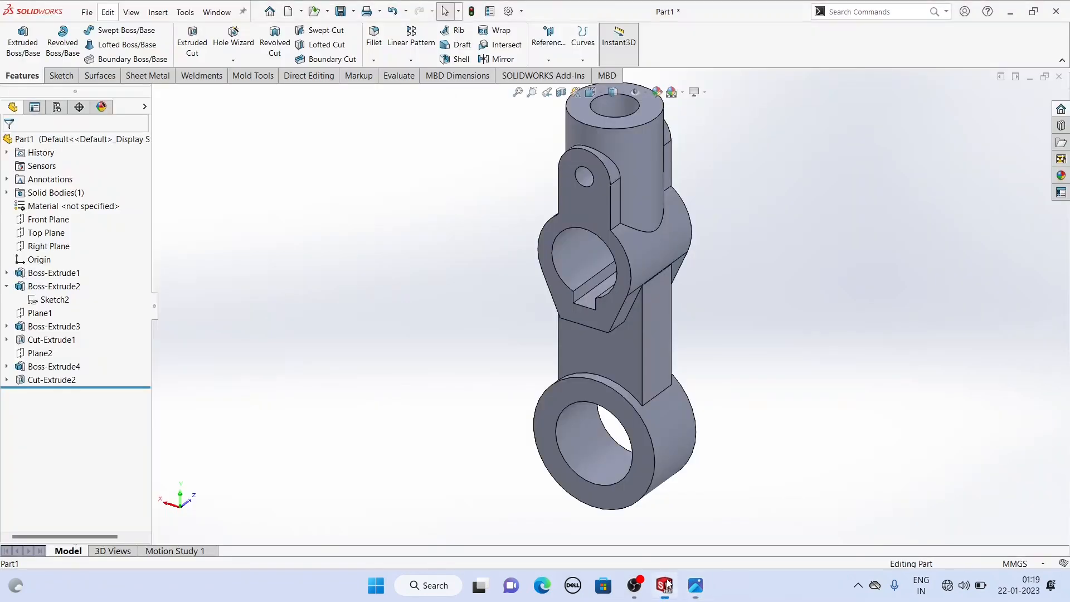
Create a reference plane offset 36 mm from the Right Plane with the offset direction flipped.
left_click(539, 55)
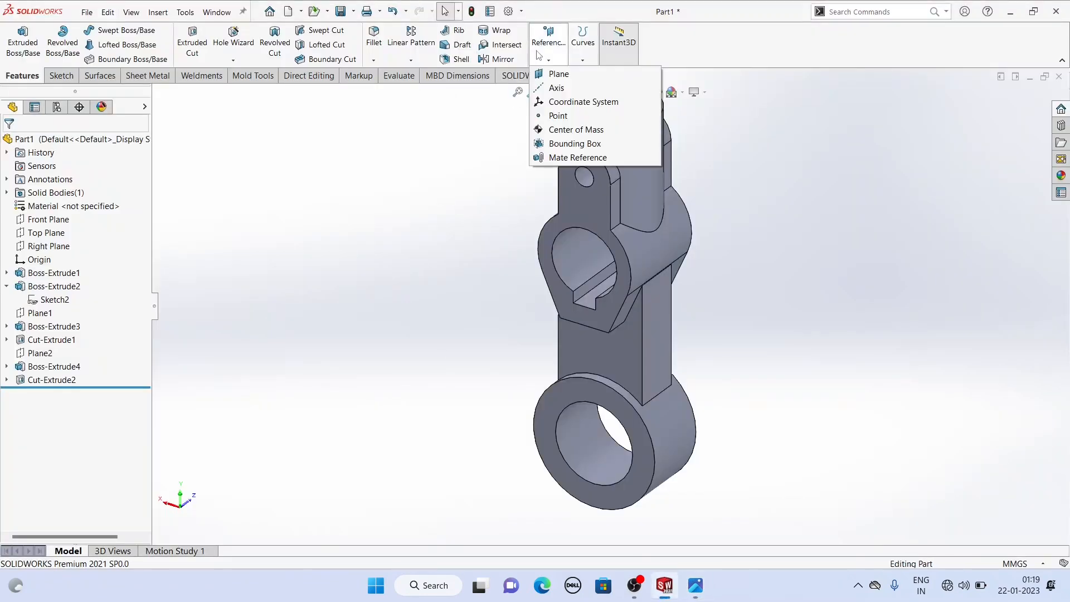
left_click(560, 73)
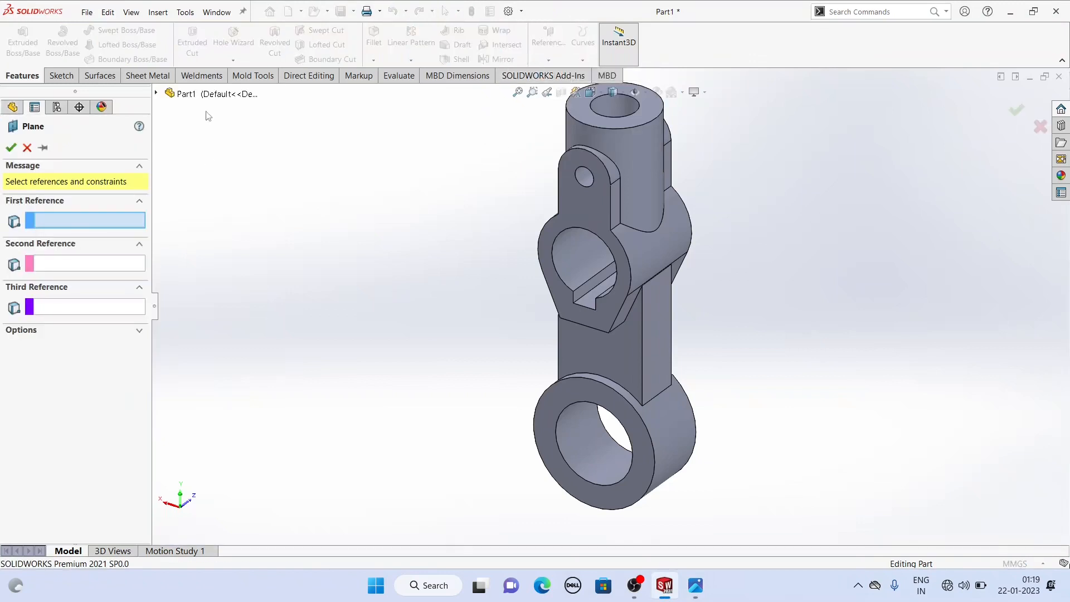
left_click(157, 94)
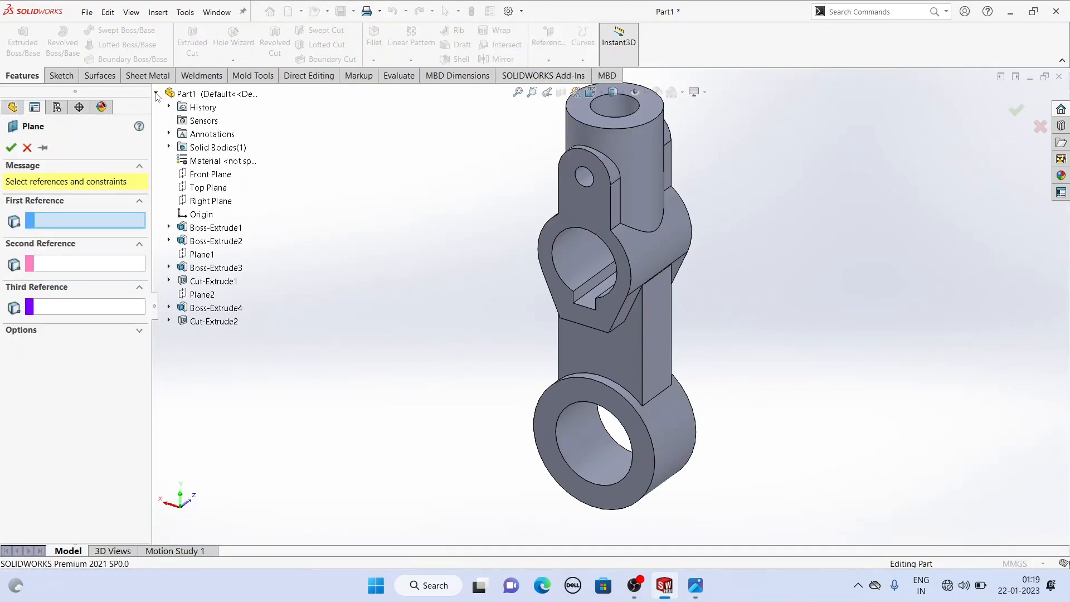
left_click(211, 201)
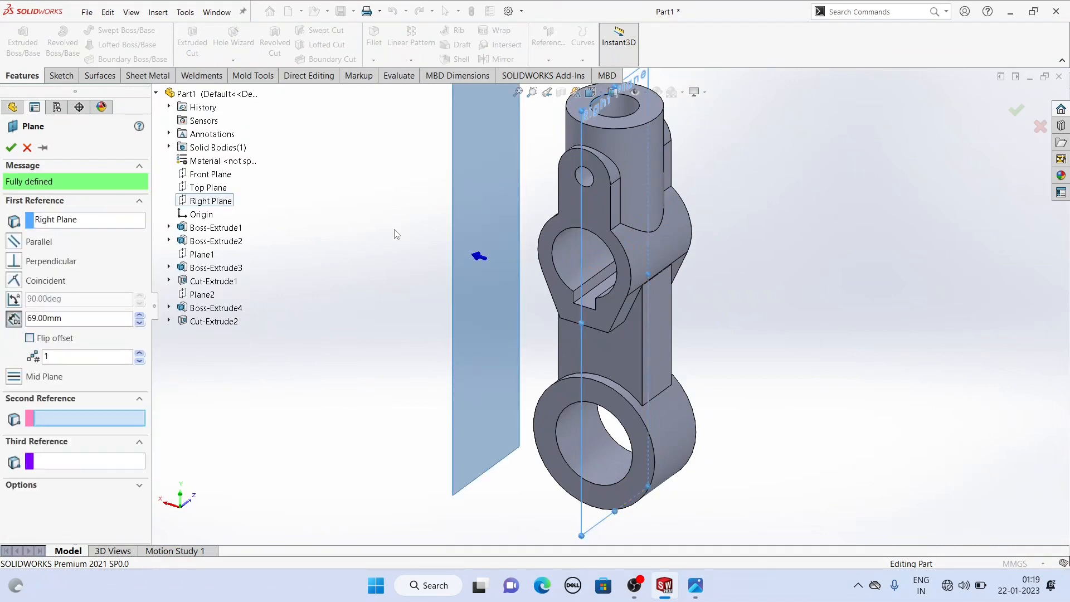
left_click(30, 338)
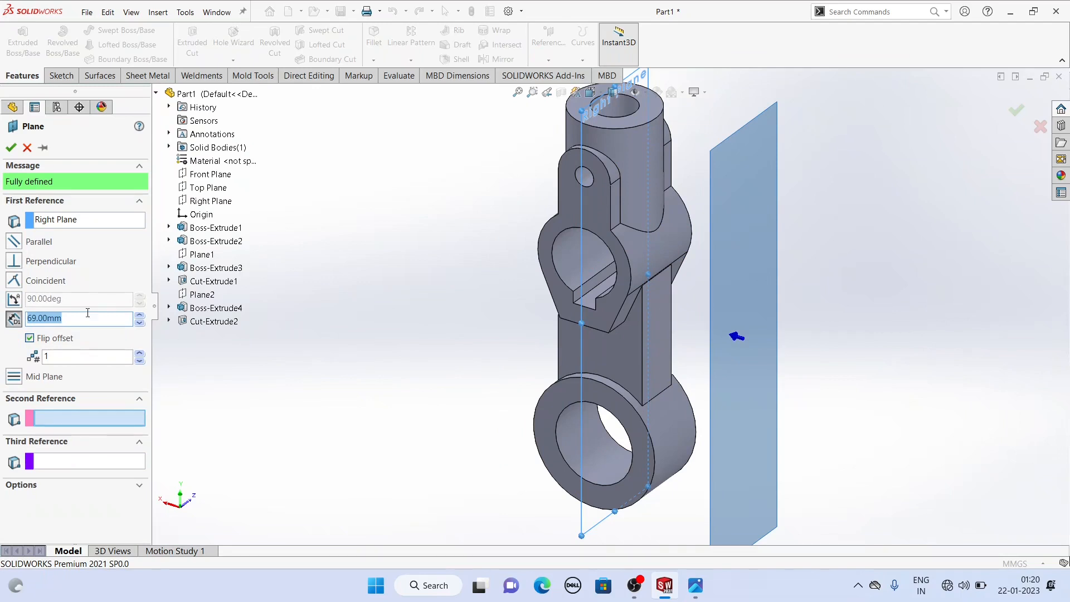
type("36")
key("Return")
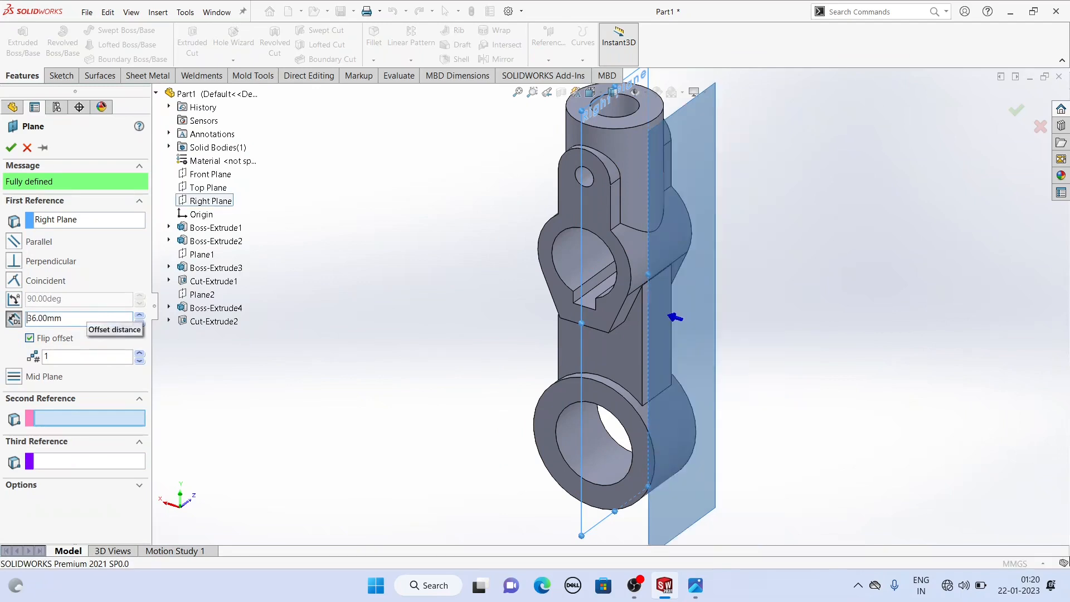
mouse_move(344, 277)
middle_mouse_down()
mouse_move(394, 261)
mouse_move(350, 269)
middle_mouse_up()
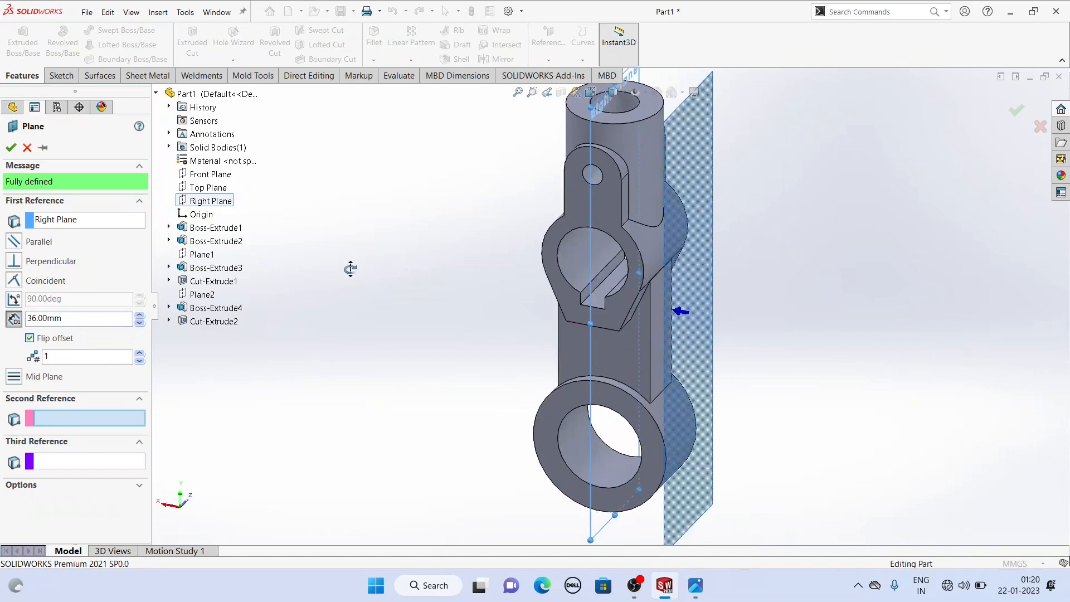
left_click(9, 147)
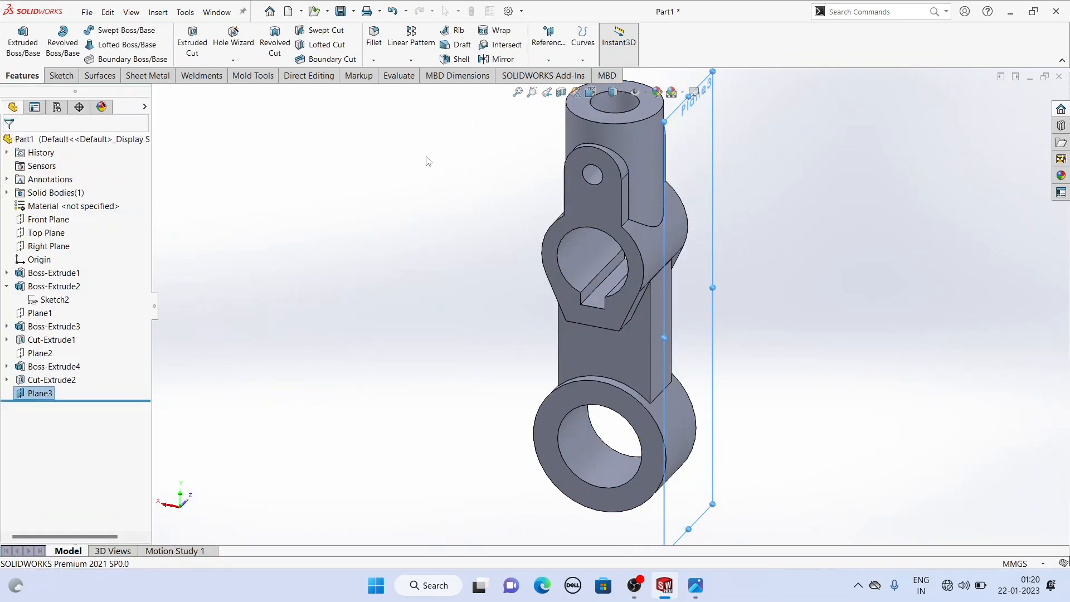
Start a sketch on the new offset plane and draw two concentric circles about 41 mm and 20.5 mm in diameter centred on the origin.
left_click(683, 157)
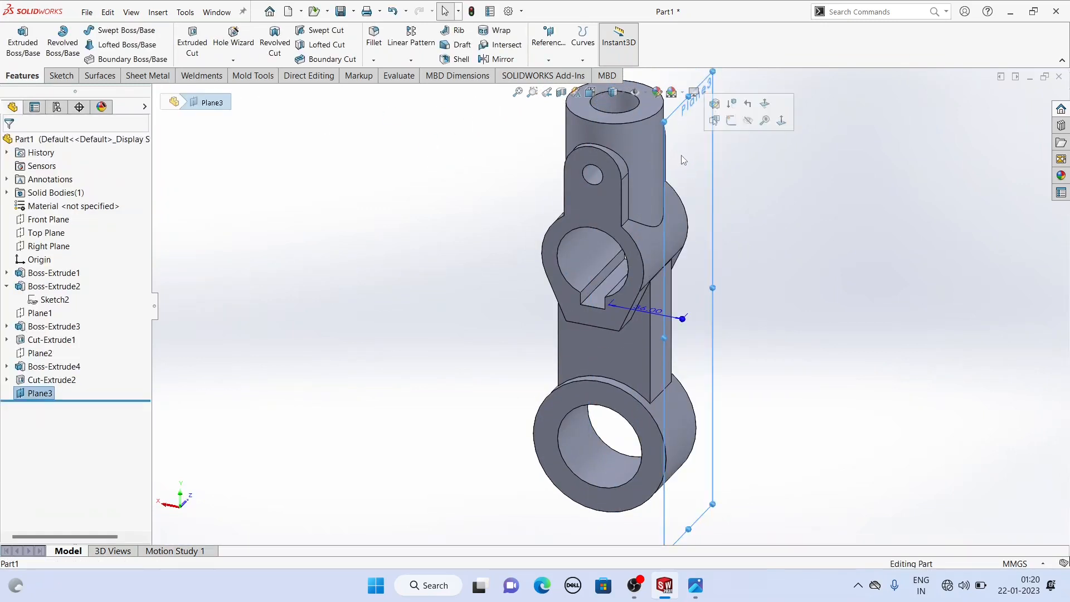
left_click(729, 124)
left_click(480, 254)
scroll(636, 219, "down", 1)
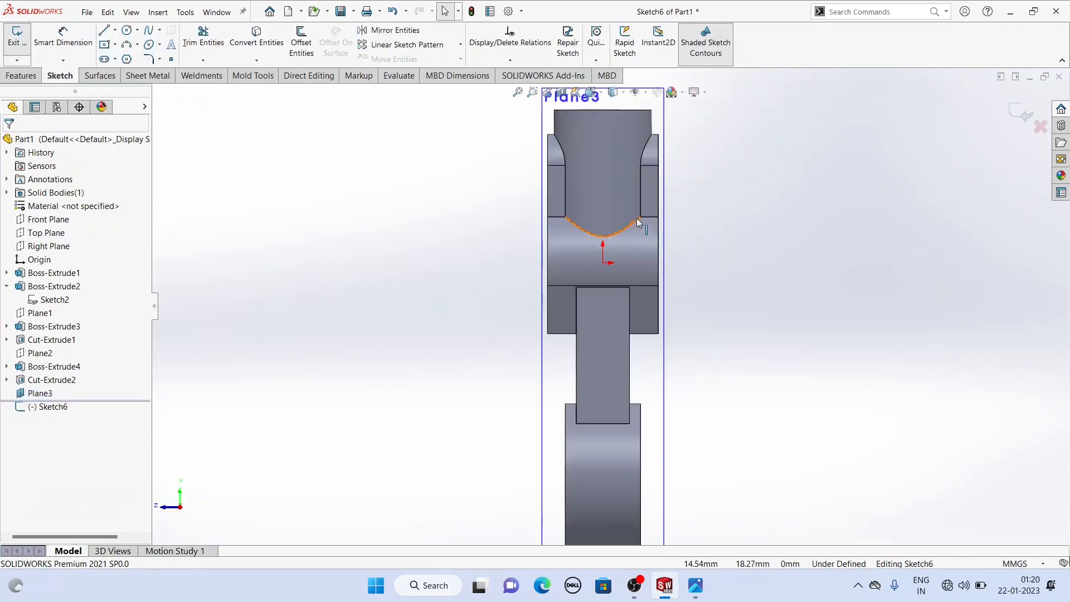
scroll(637, 218, "up", 1)
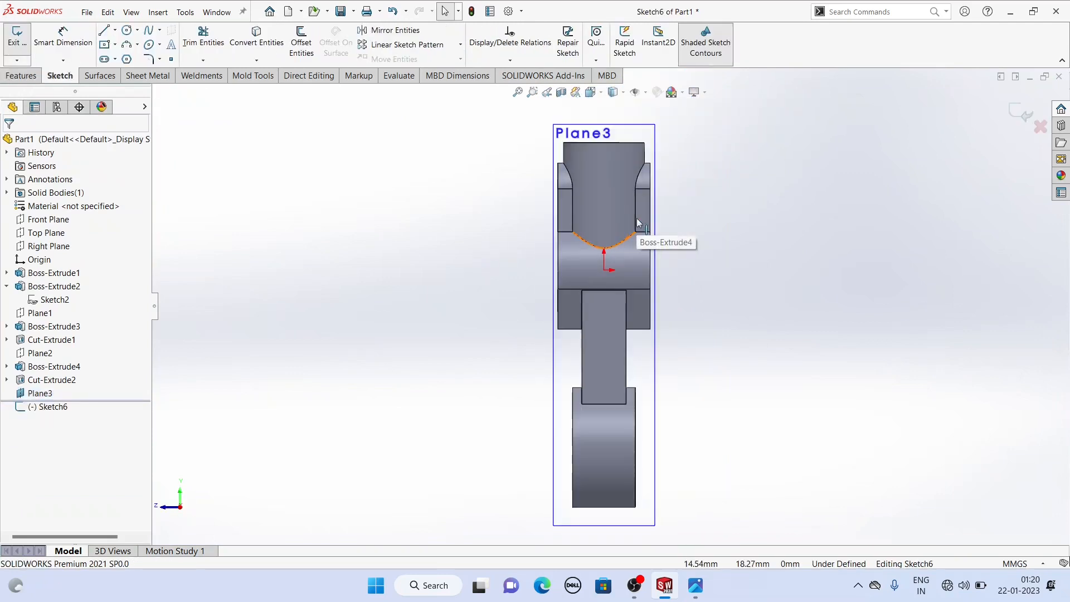
left_click(127, 31)
mouse_move(603, 270)
left_mouse_down()
mouse_move(579, 301)
mouse_move(627, 301)
left_mouse_up()
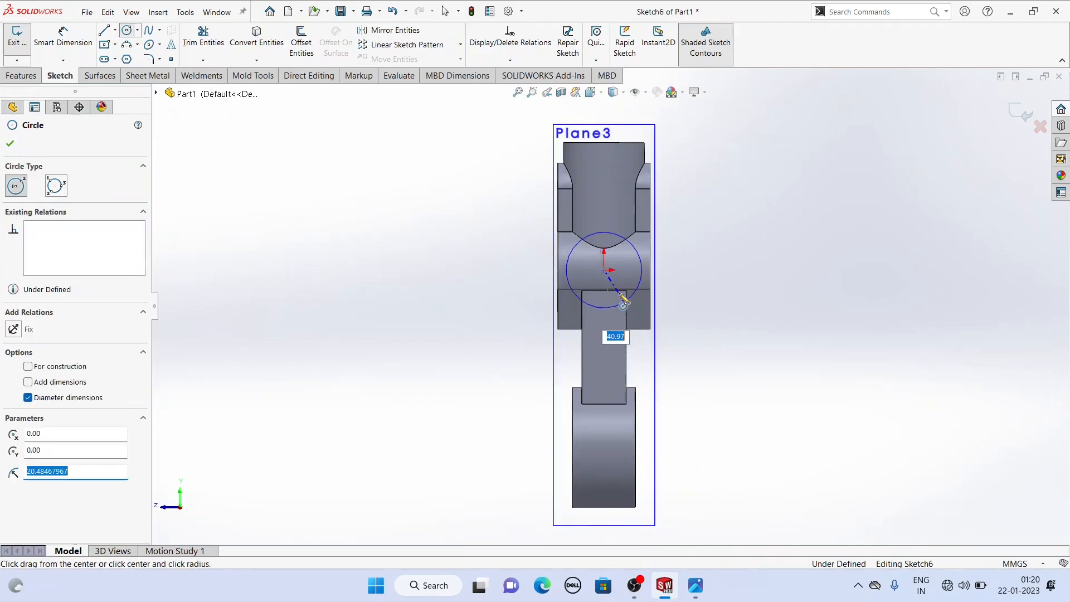
left_click(604, 271)
left_click(616, 284)
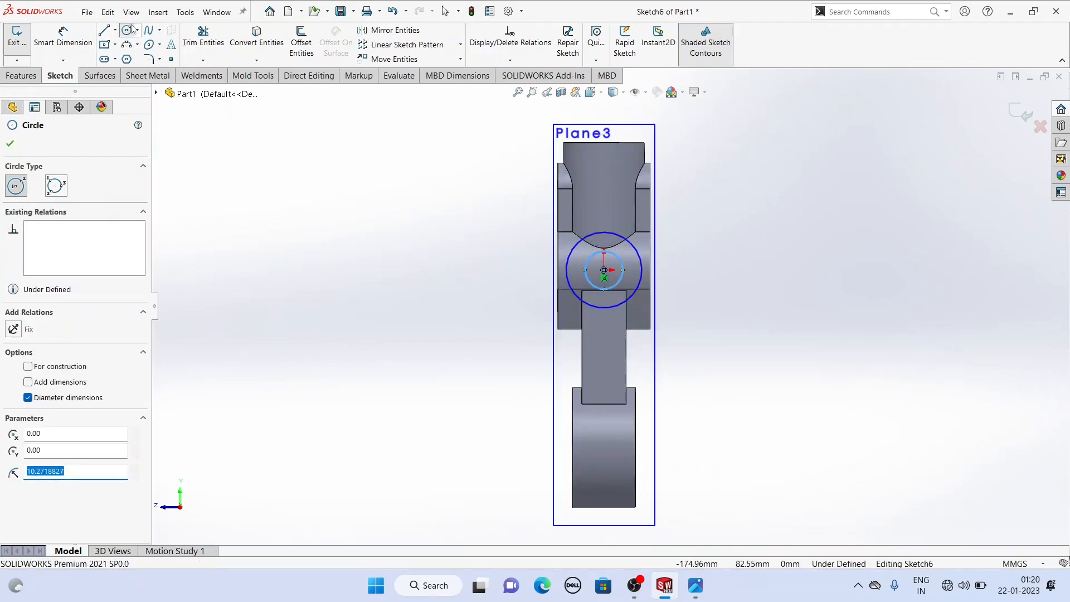
Dimension the side boss's outer circle to a diameter of 28 mm and the inner circle to 10 mm.
left_click(63, 36)
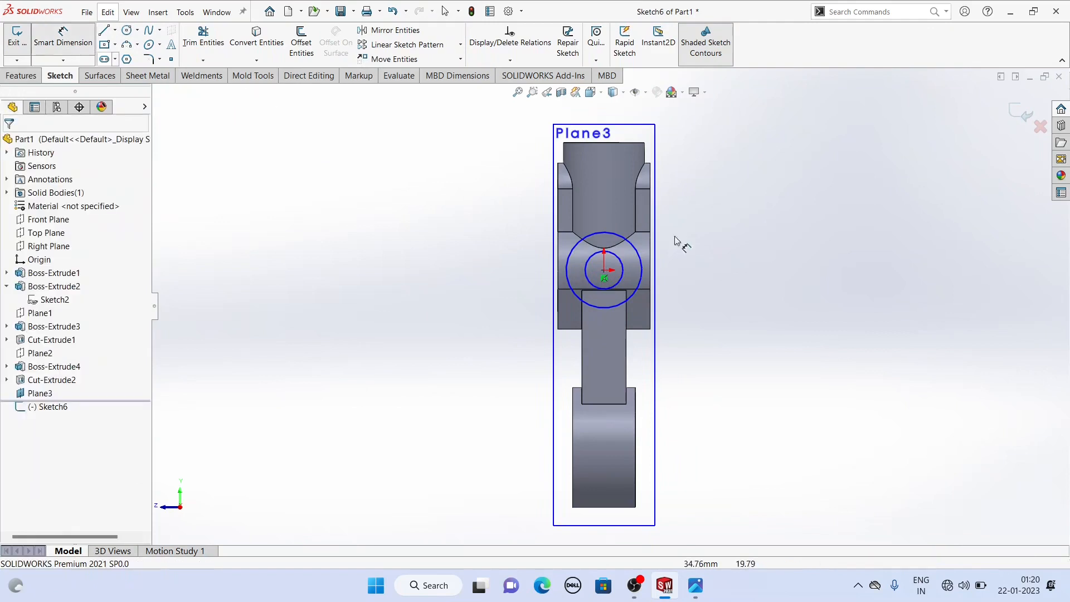
left_click(642, 278)
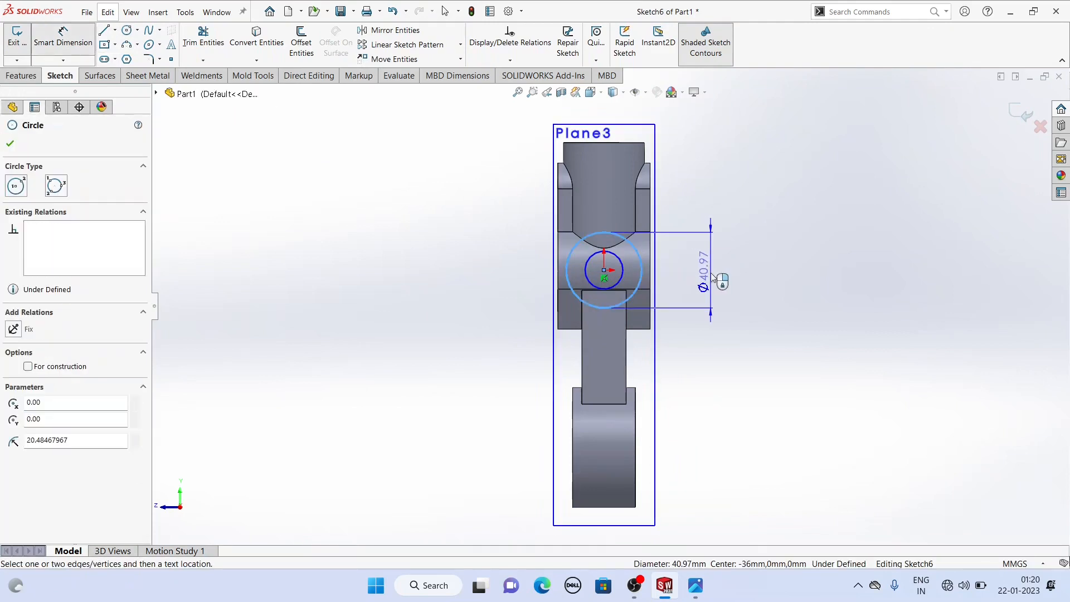
left_click(713, 279)
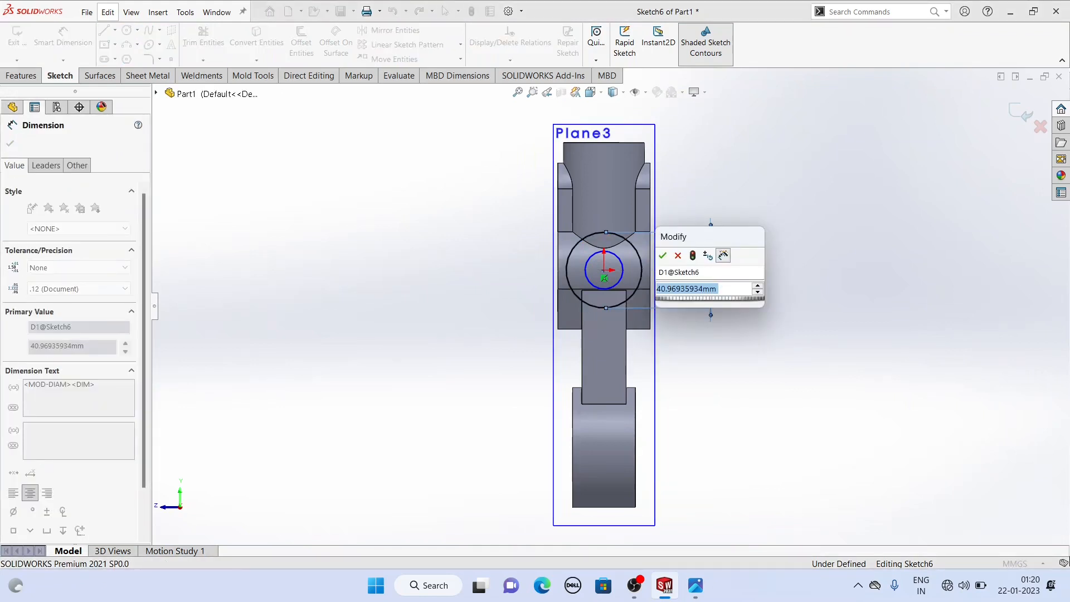
type("28")
key("Return")
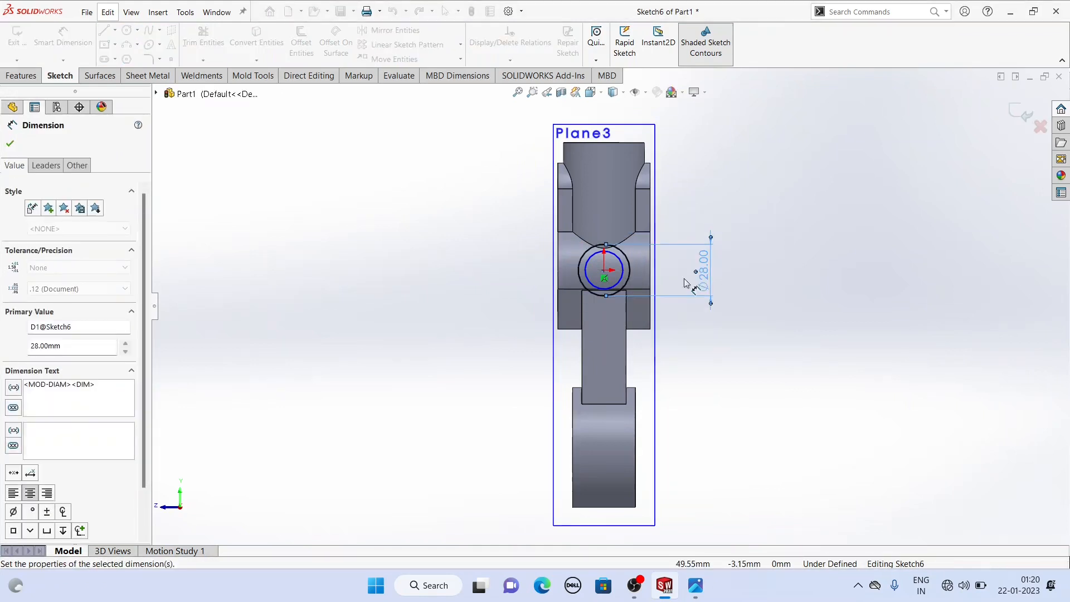
left_click(625, 273)
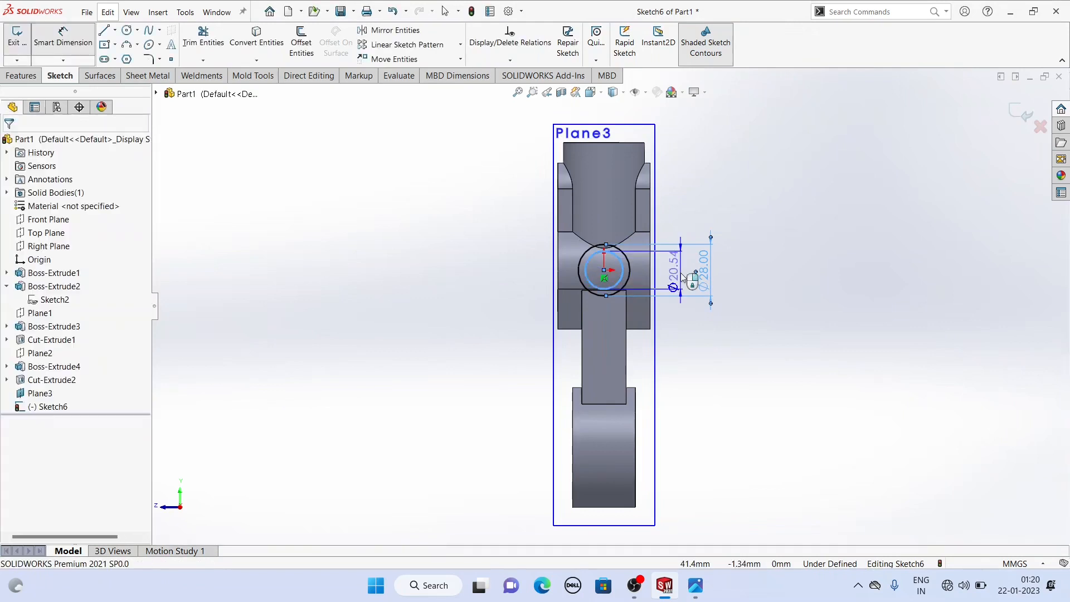
left_click(683, 277)
key("Escape")
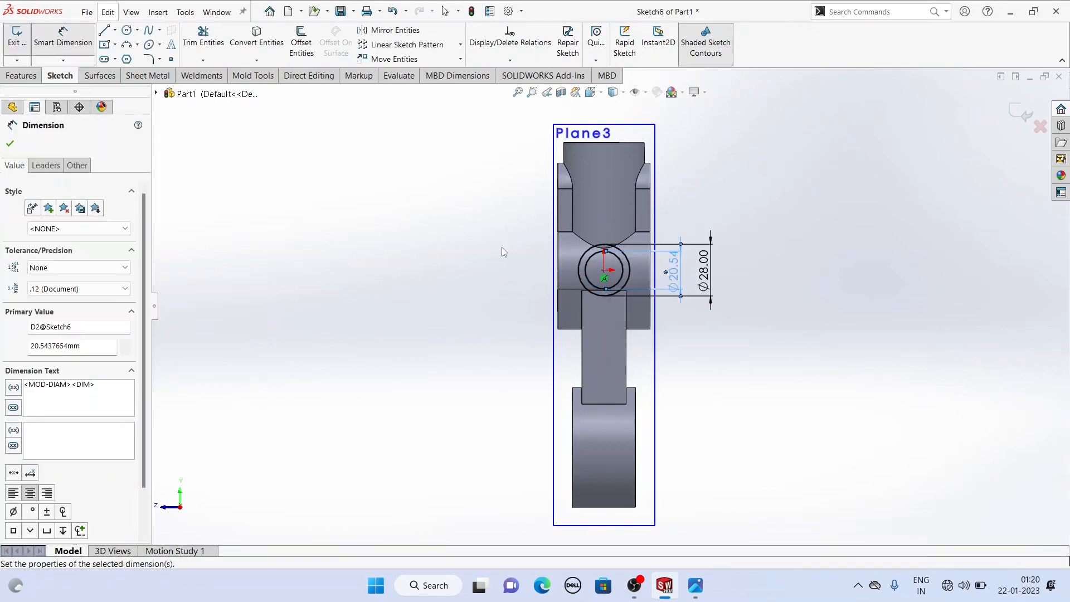
Extrude the 28 mm outer circle contour as a solid boss toward the bracket body with the end condition Up To Next.
middle_click_drag(503, 252, 800, 291)
left_click(22, 77)
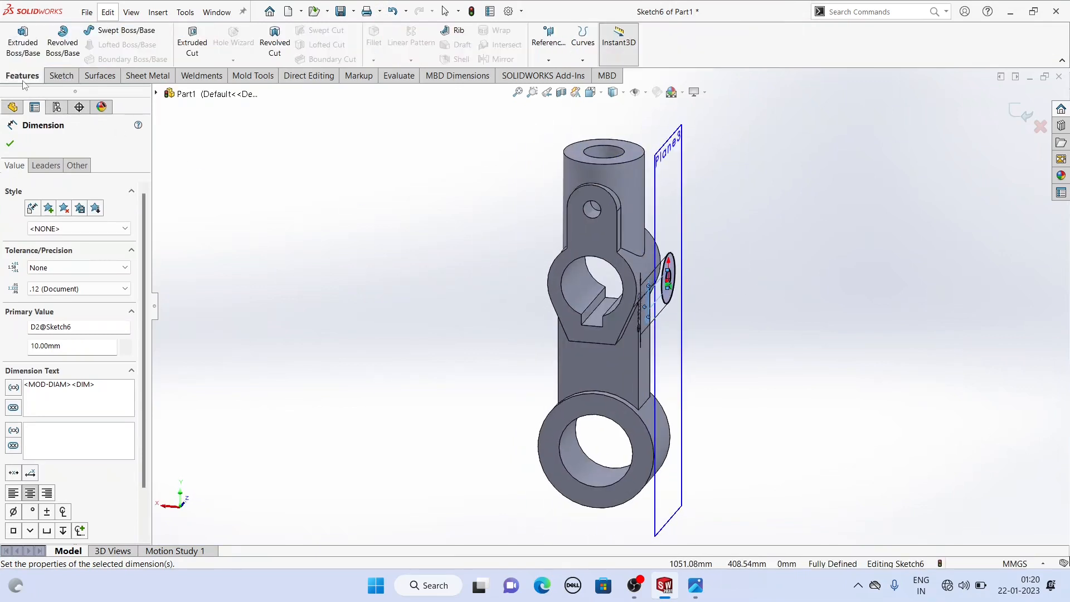
left_click(23, 39)
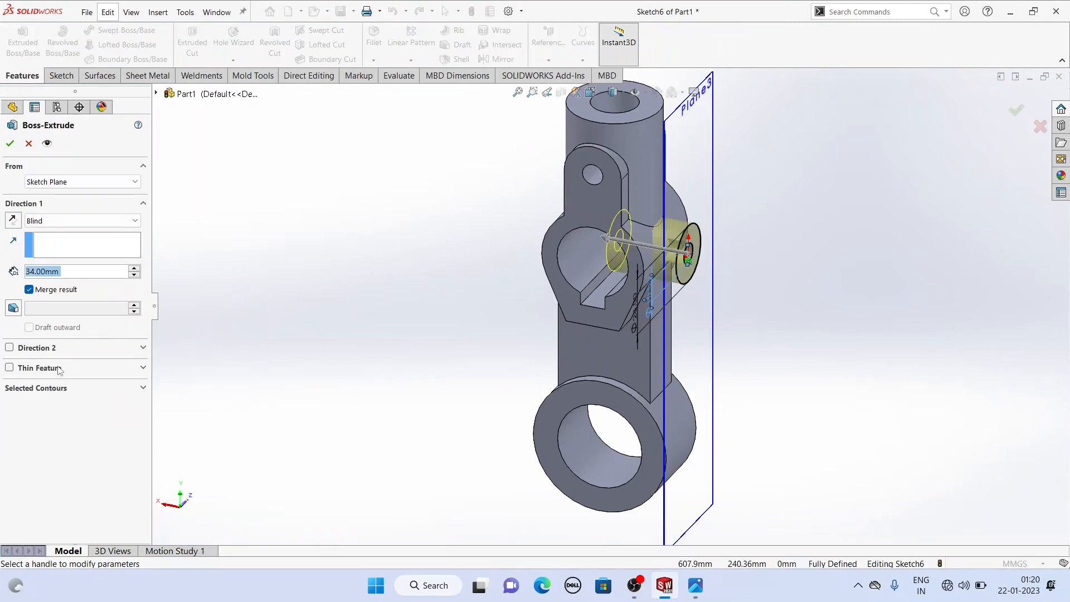
left_click(65, 389)
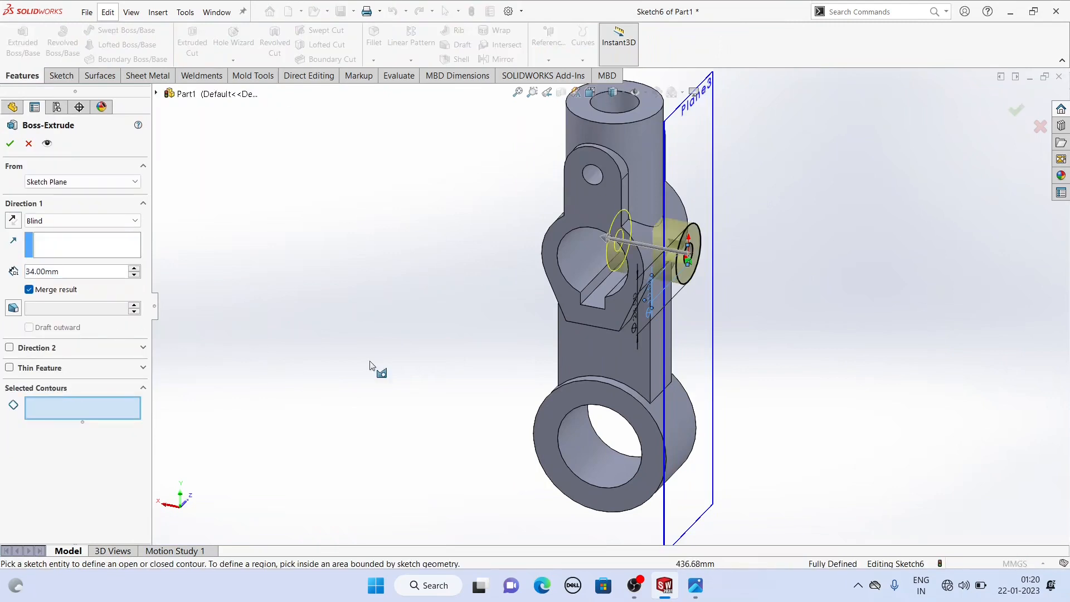
left_click(684, 240)
left_click(81, 220)
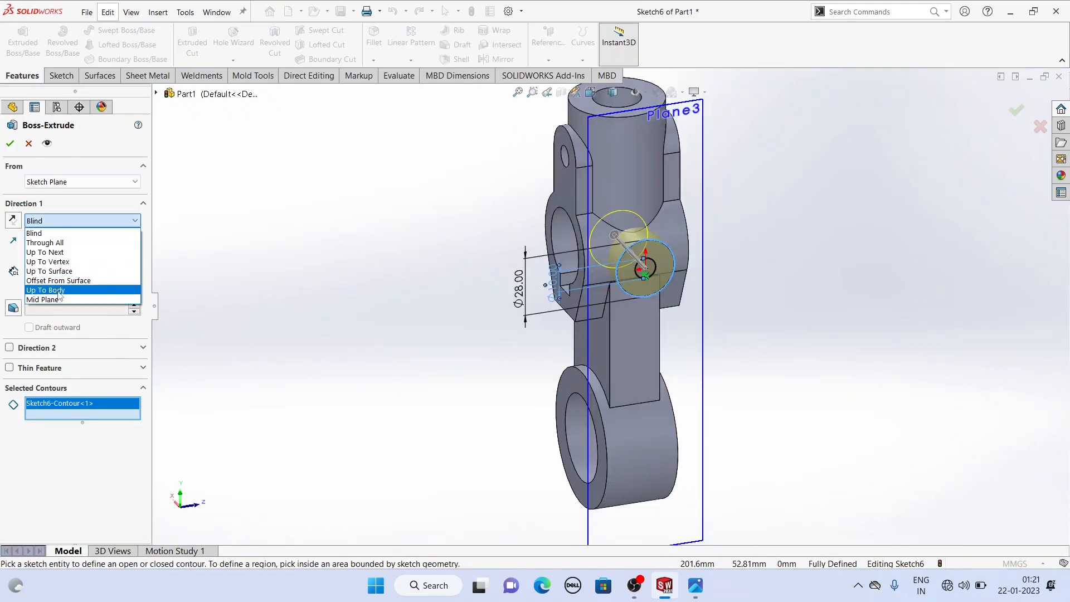
left_click(49, 252)
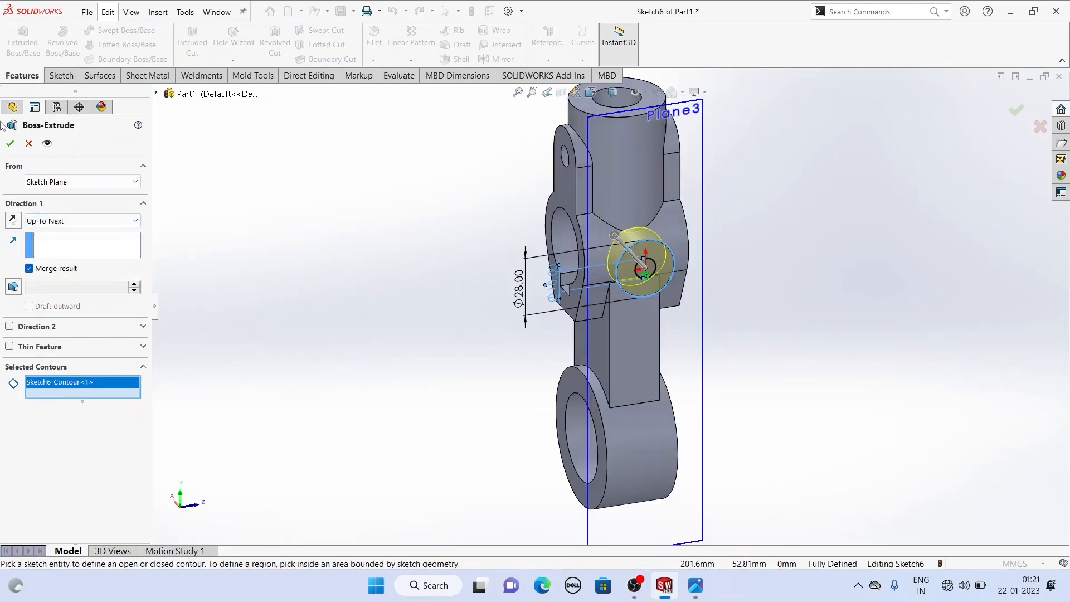
left_click(11, 144)
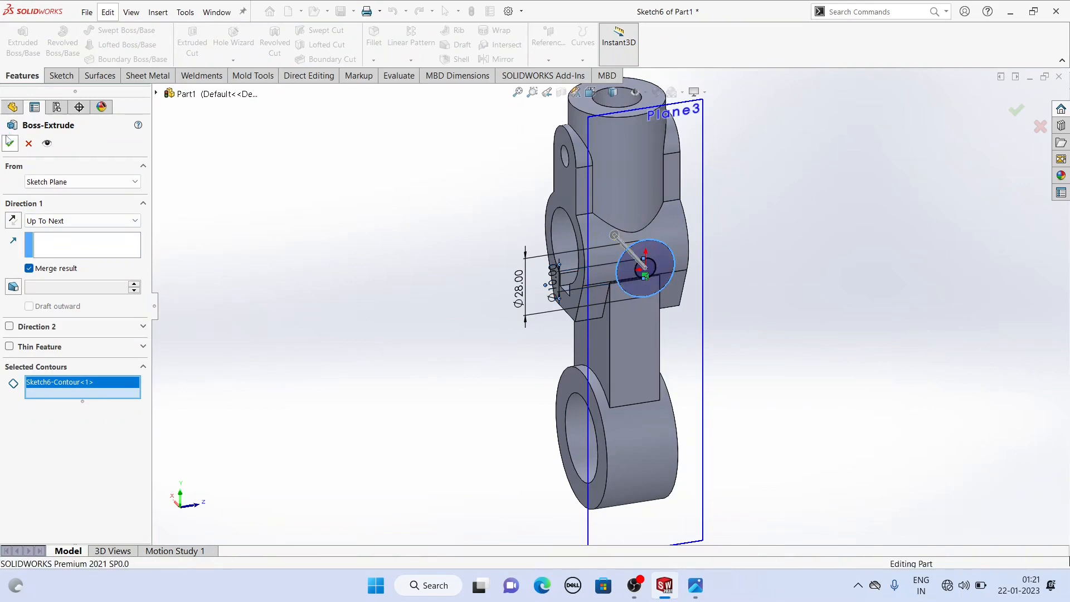
Cut the 10 mm inner circle region of the boss sketch through the side boss with end condition Up To Next, direction reversed into the body.
mouse_move(426, 247)
middle_mouse_down()
mouse_move(502, 232)
mouse_move(429, 232)
middle_mouse_up()
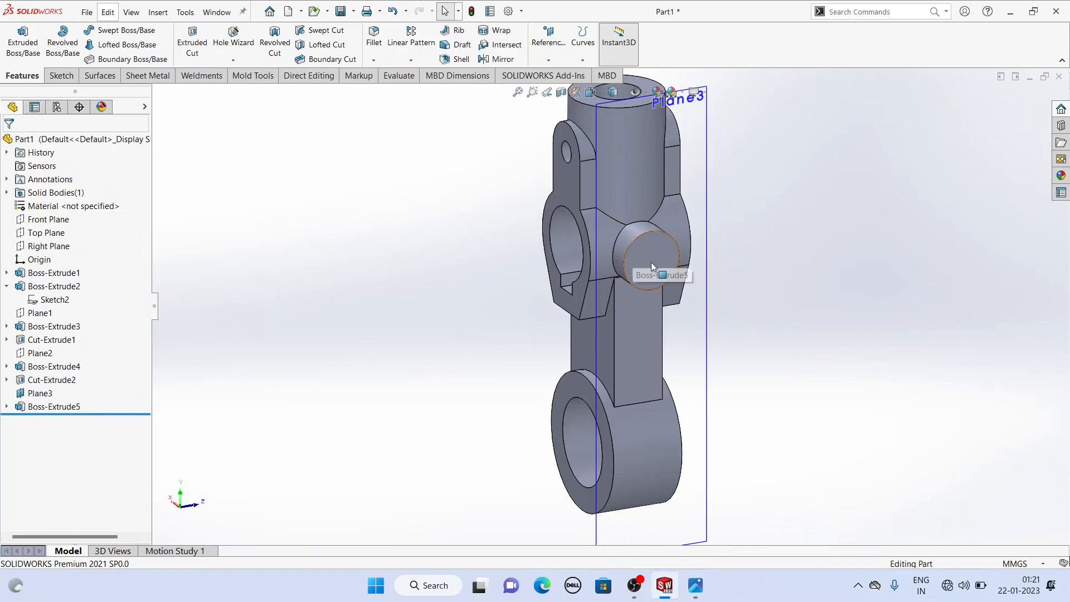
left_click(7, 407)
left_click(55, 419)
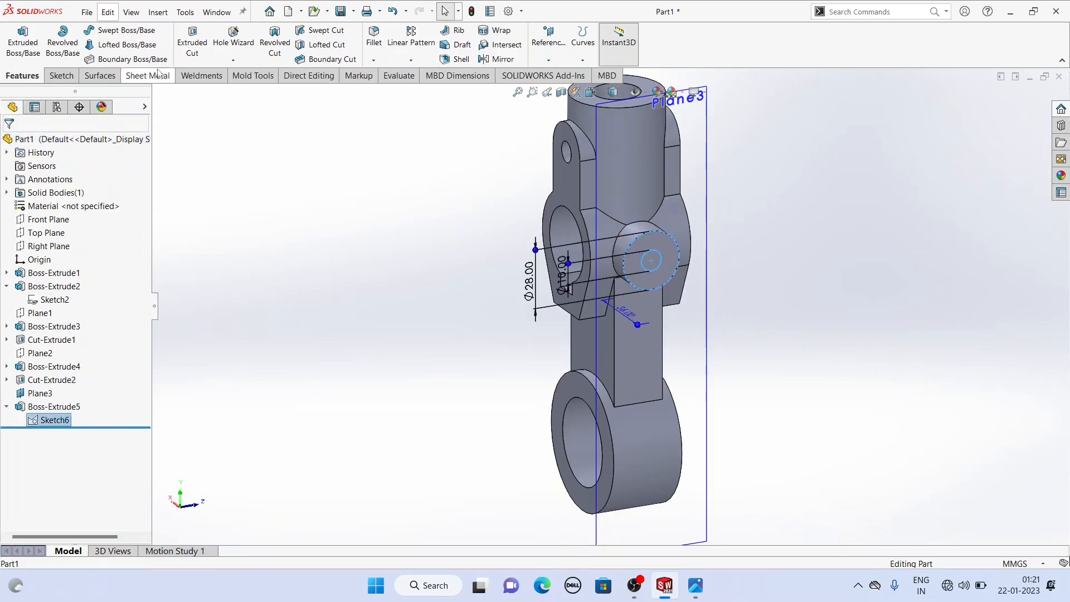
left_click(192, 42)
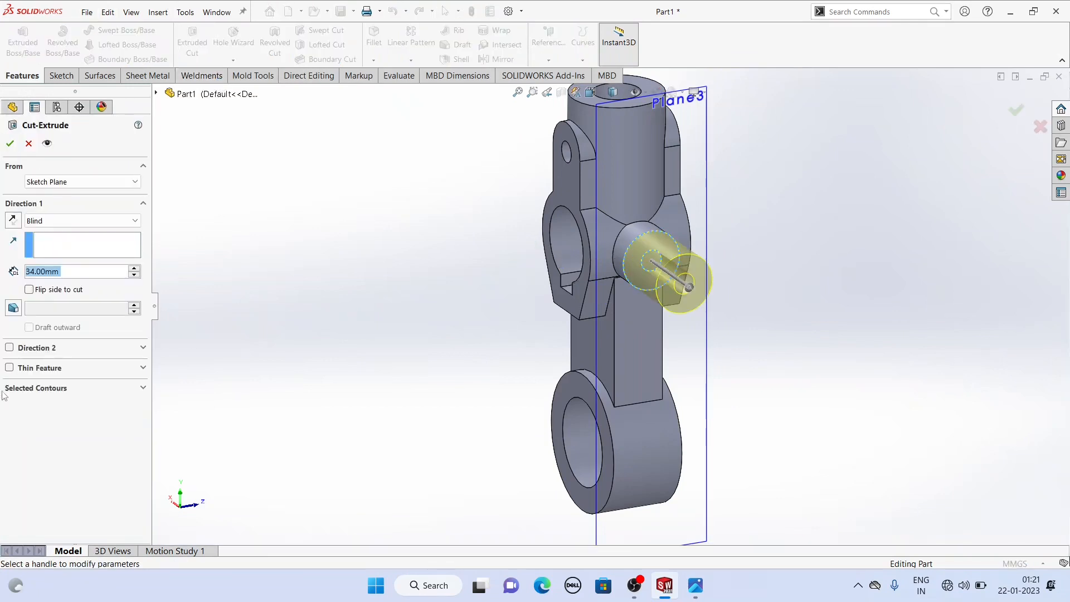
left_click(71, 389)
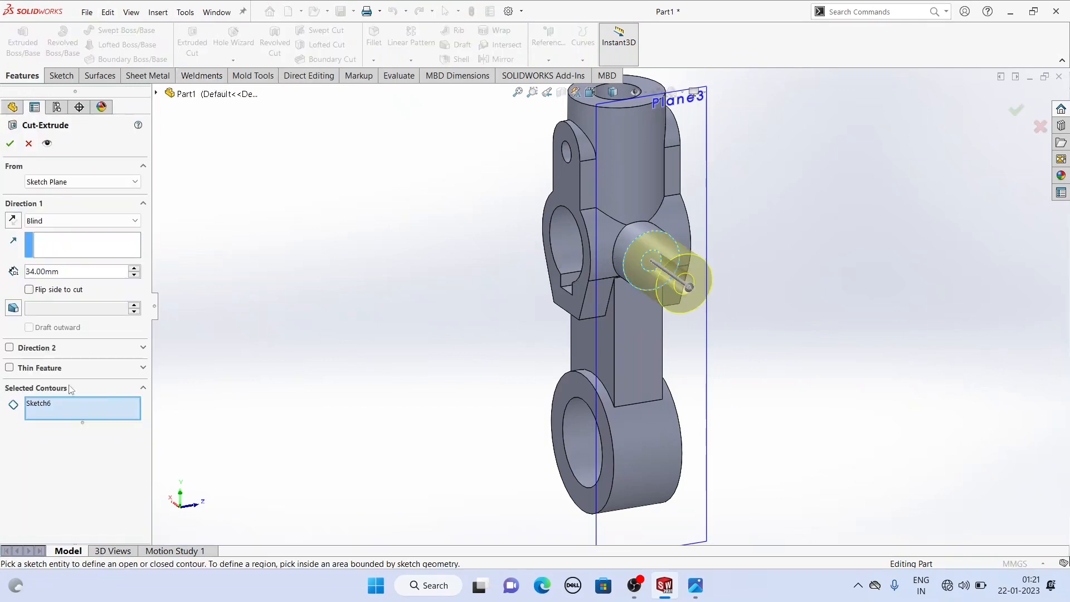
left_click(658, 260)
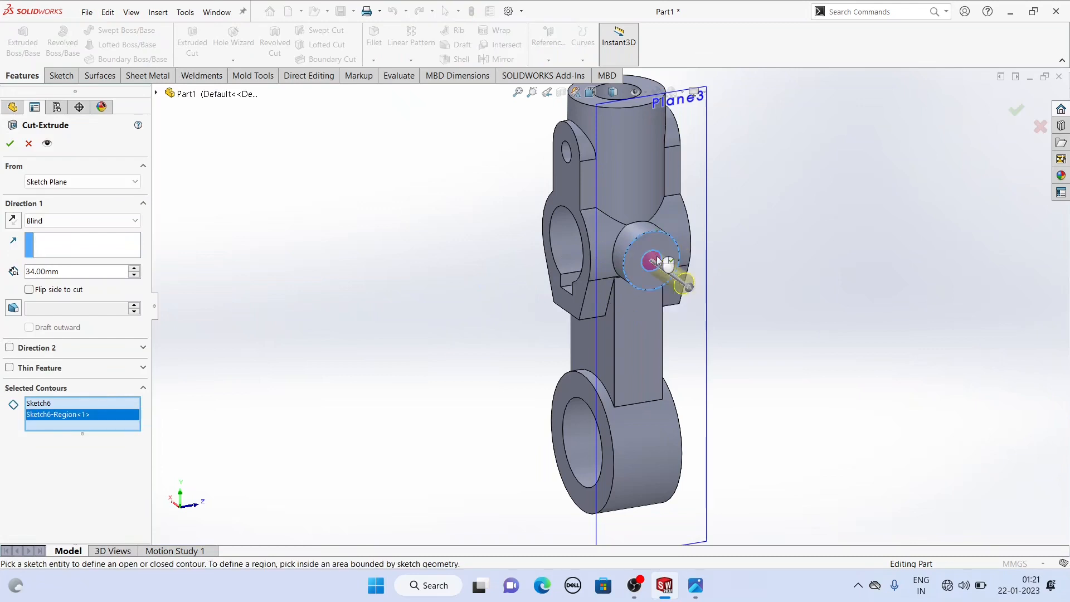
middle_click_drag(465, 276, 496, 280)
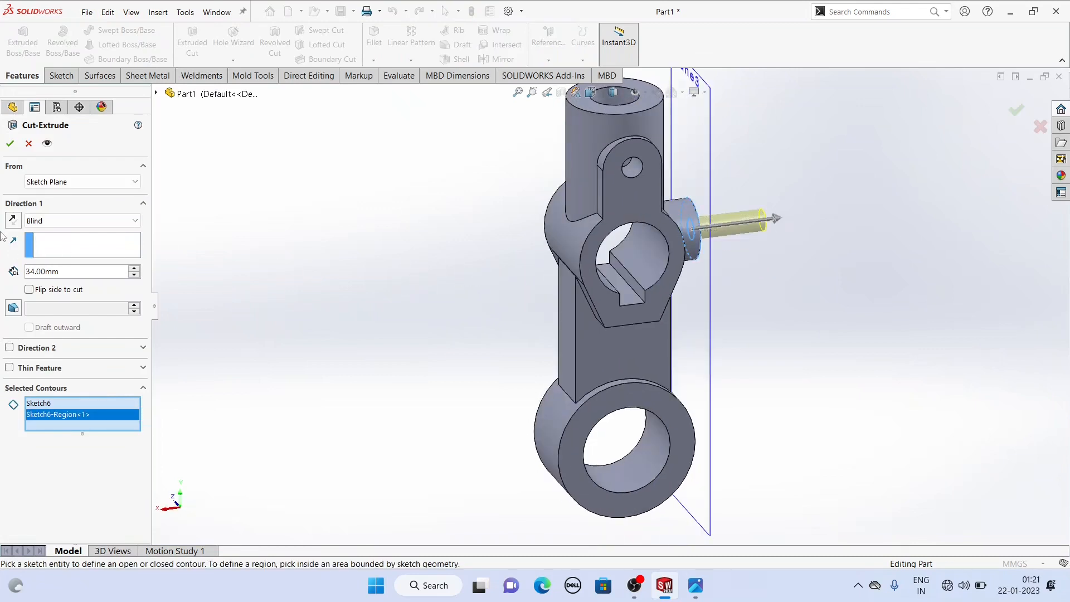
left_click(45, 223)
left_click(44, 259)
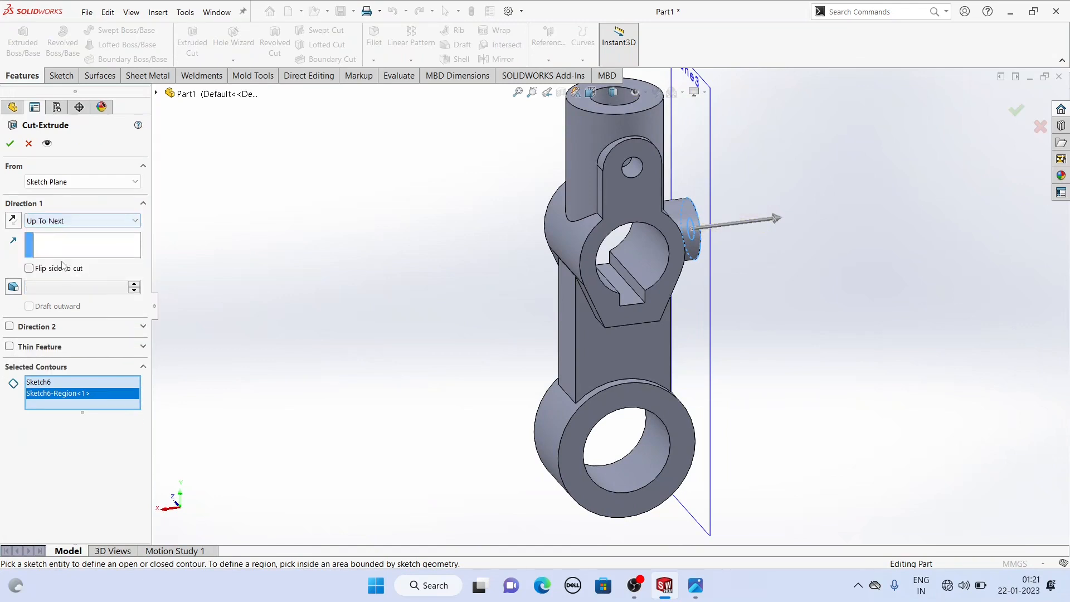
left_click(13, 219)
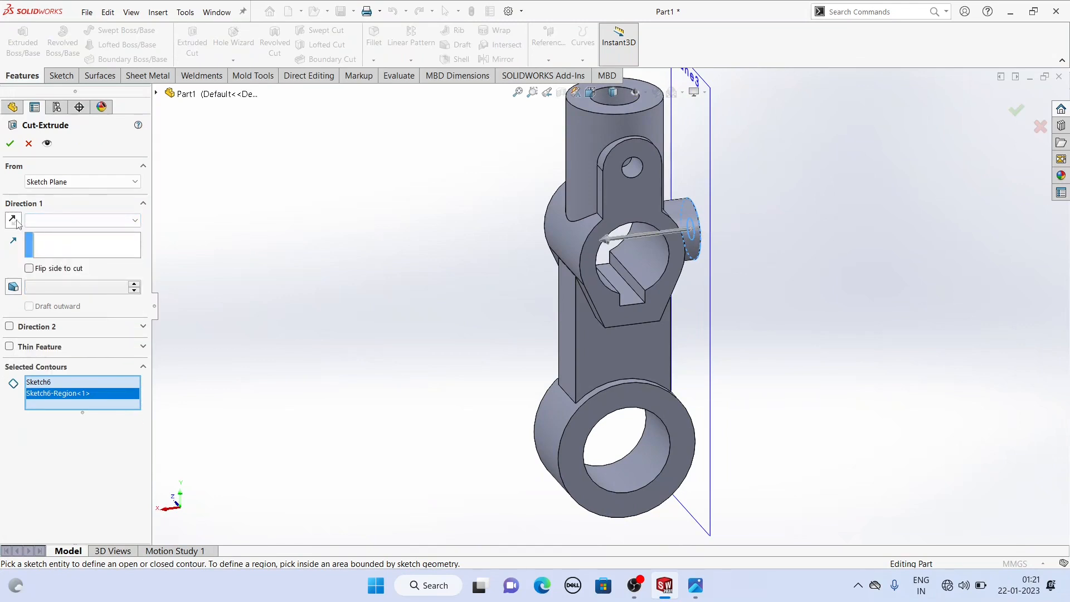
left_click(11, 144)
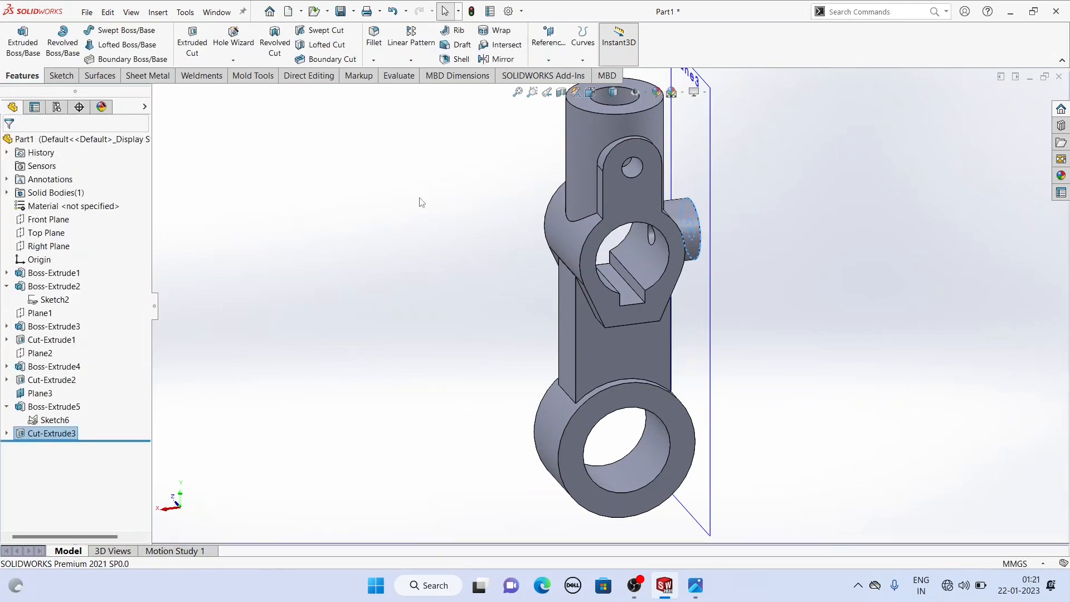
middle_click_drag(451, 240, 468, 303)
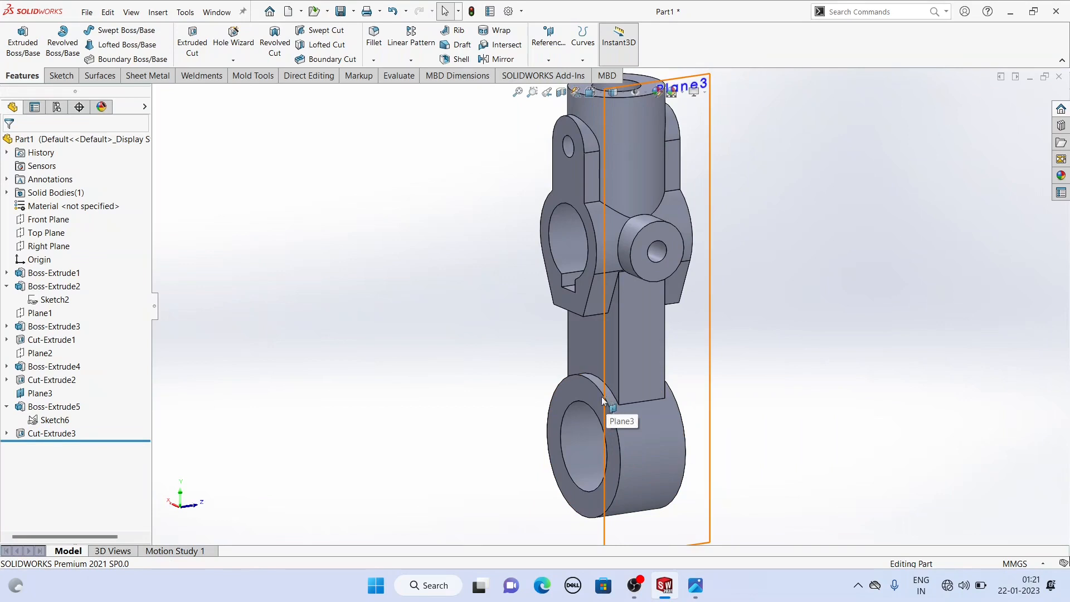
scroll(593, 421, "up", 2)
scroll(590, 421, "down", 1)
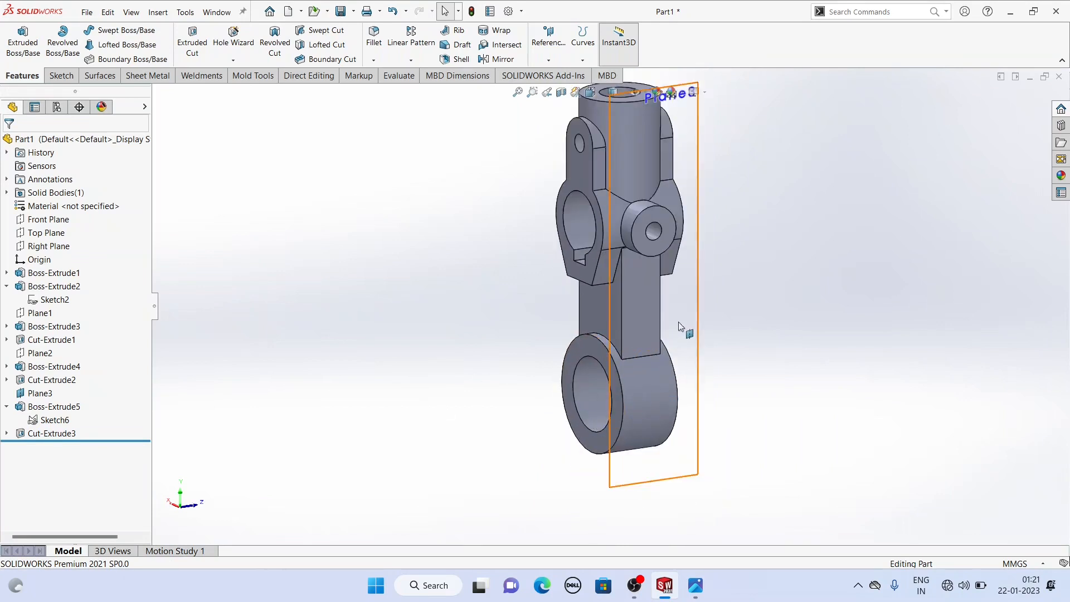
left_click(610, 328)
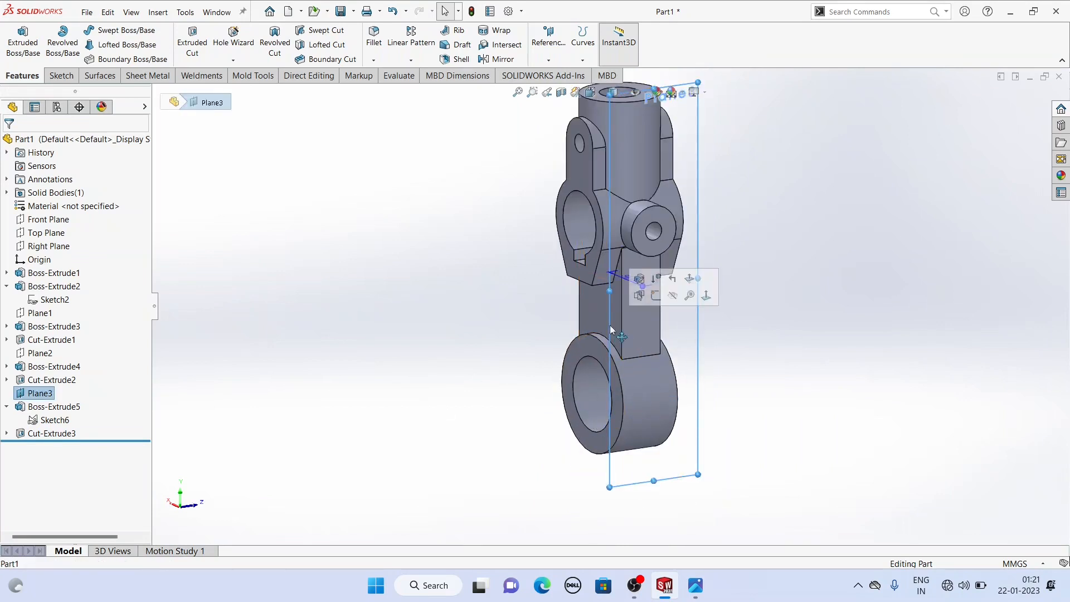
left_click(477, 297)
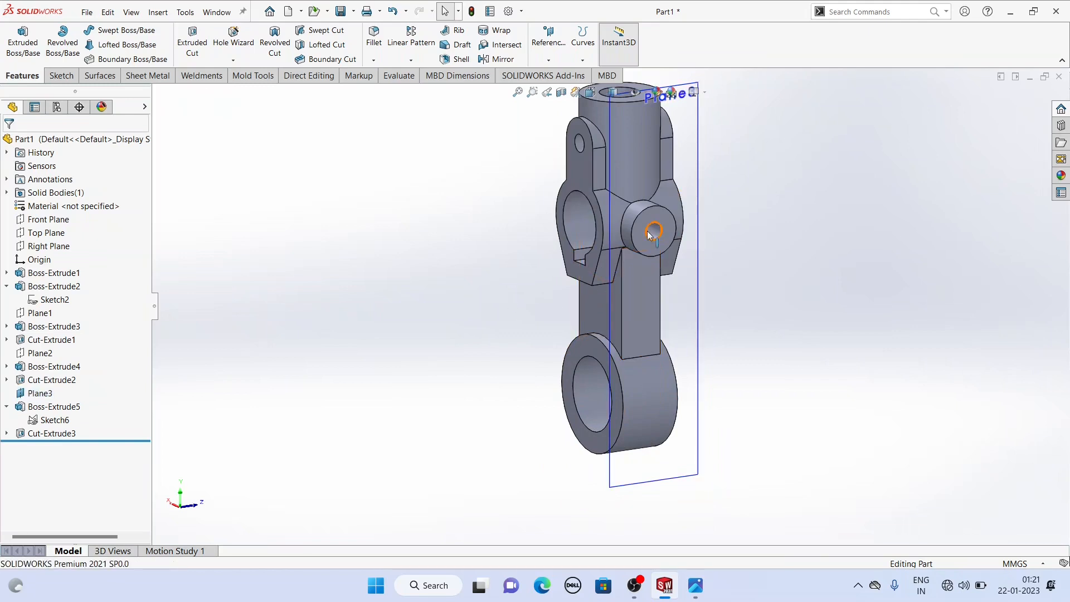
Edit the hole cut's sketch, draw a circle about 14 mm in diameter over the lower ring, and make it equal to the 10 mm circle.
left_click(6, 433)
left_click(53, 448)
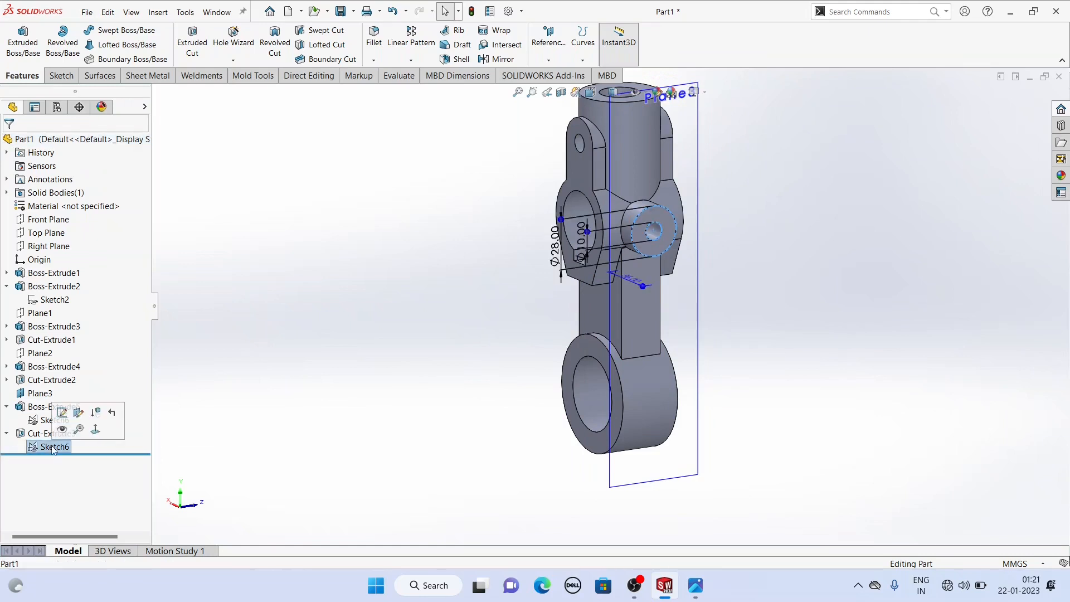
left_click(78, 412)
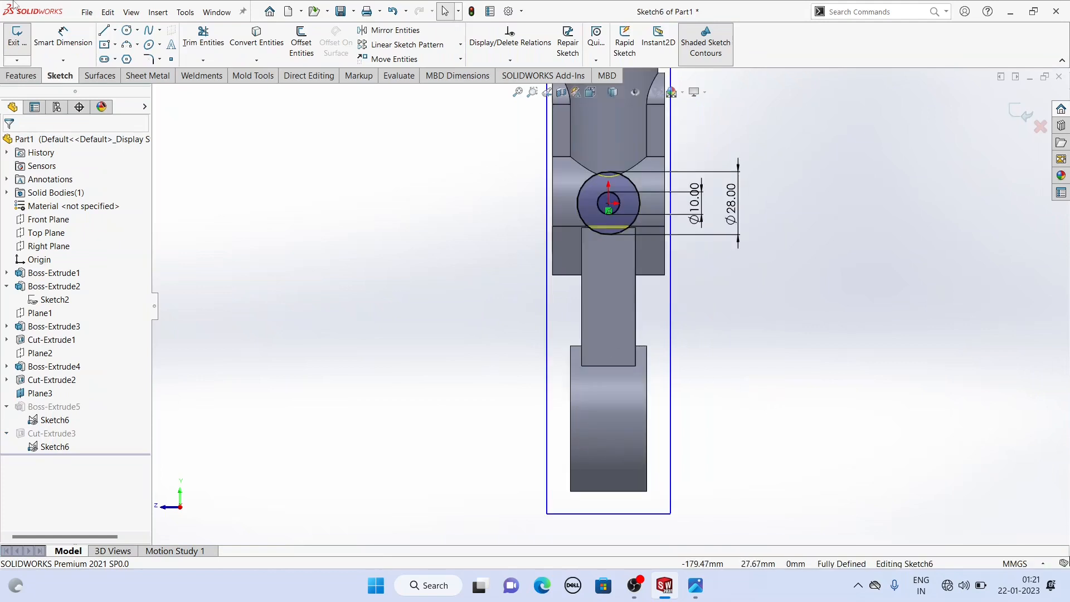
left_click(126, 31)
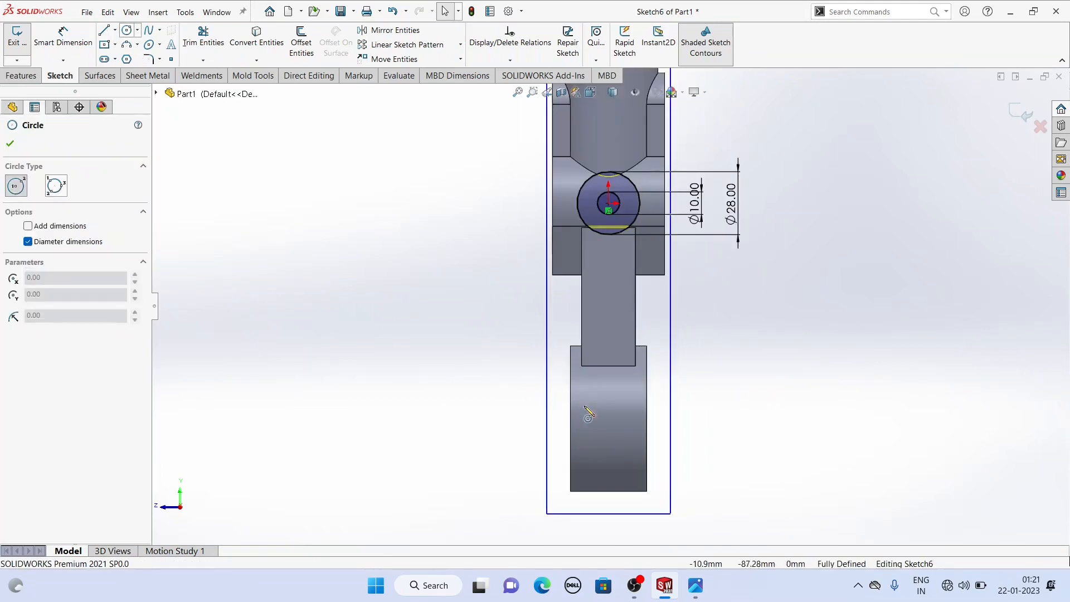
left_click(609, 441)
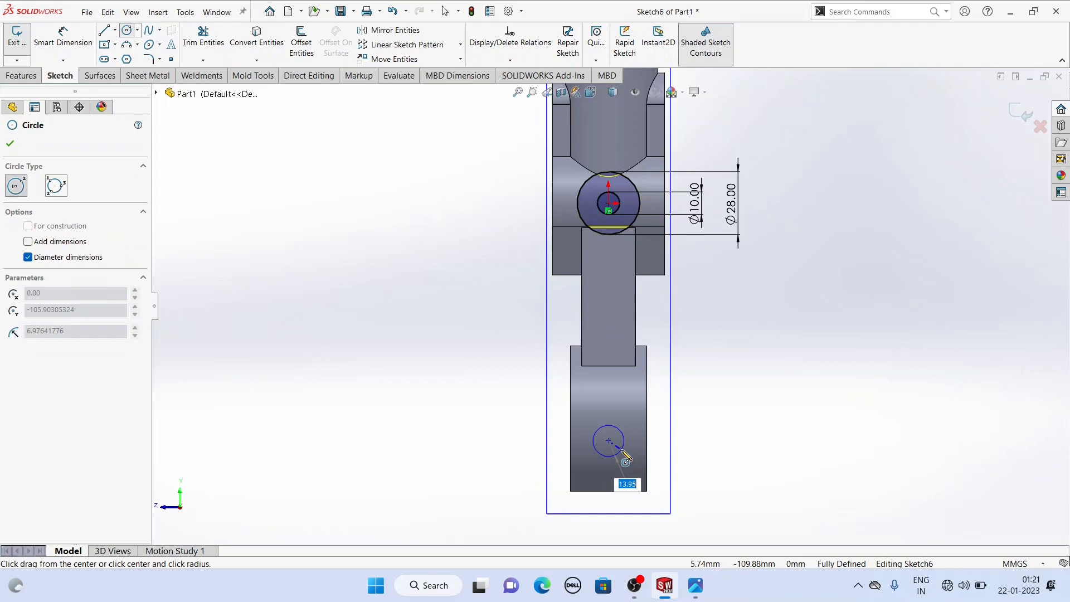
left_click(625, 462)
right_click(426, 163)
left_click(435, 164)
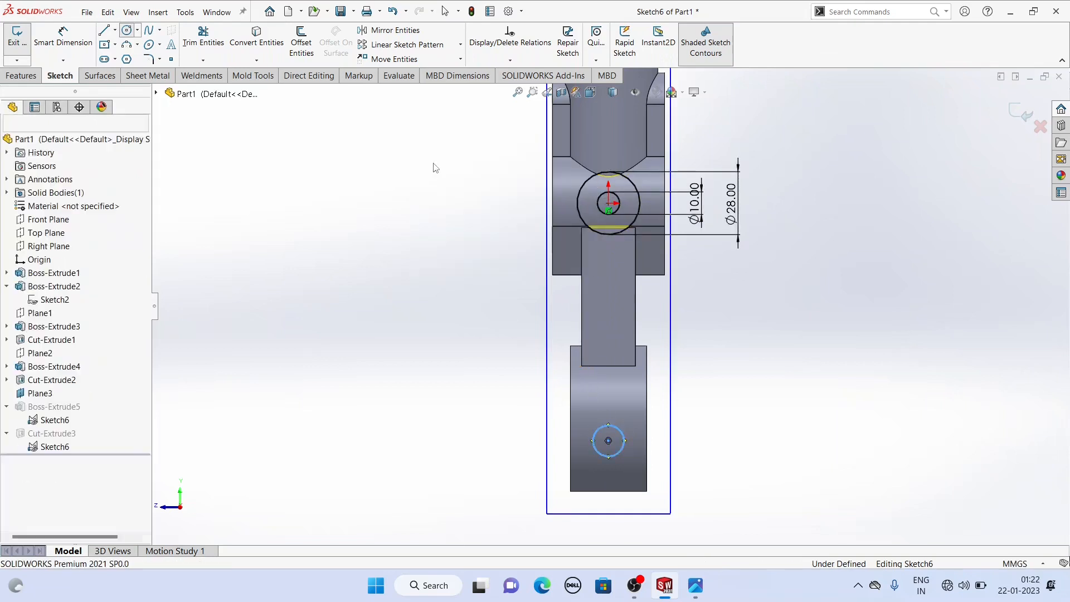
left_click(611, 211)
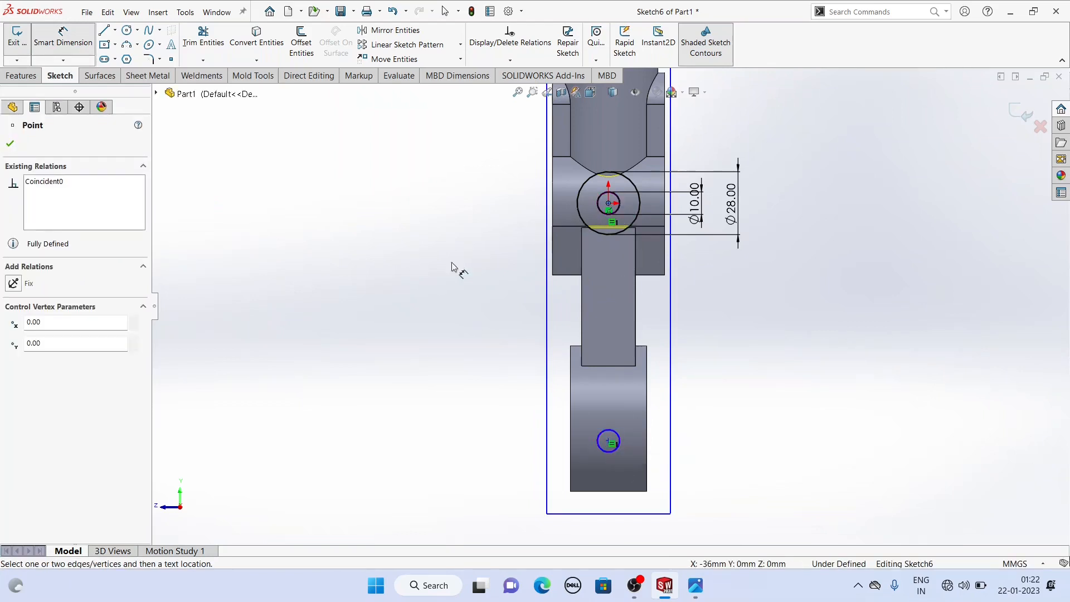
Dimension the distance between the origin and the lower circle's centre as 96 mm.
left_click(608, 440)
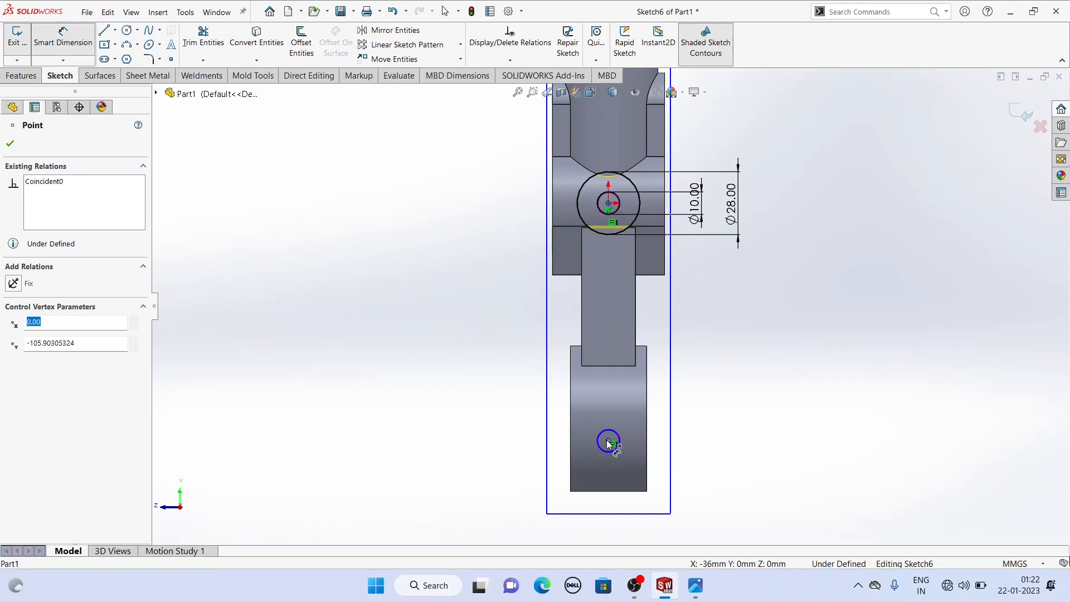
left_click(764, 312)
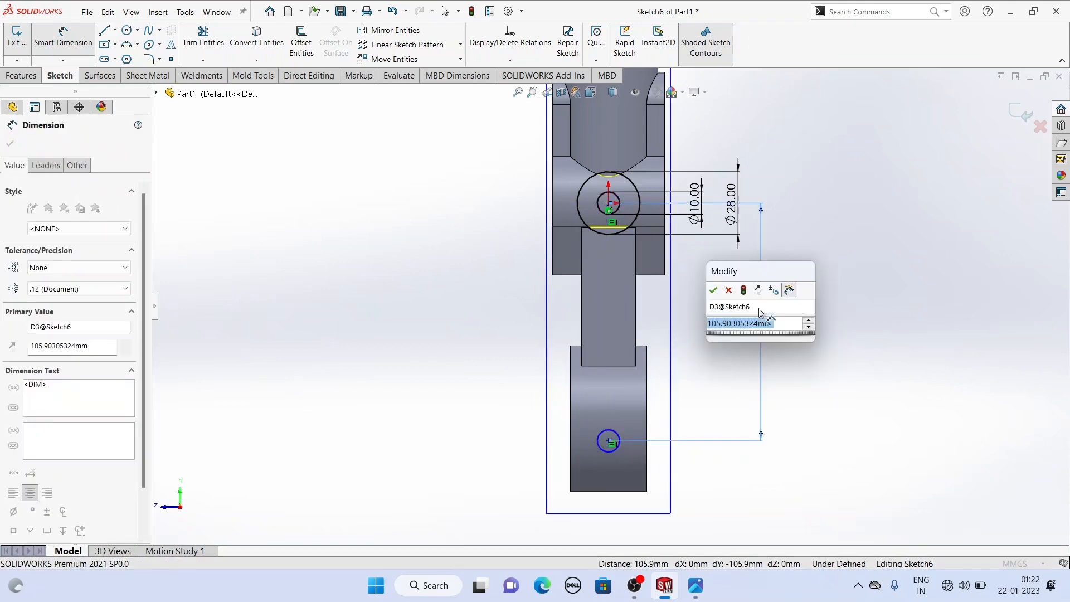
type("9")
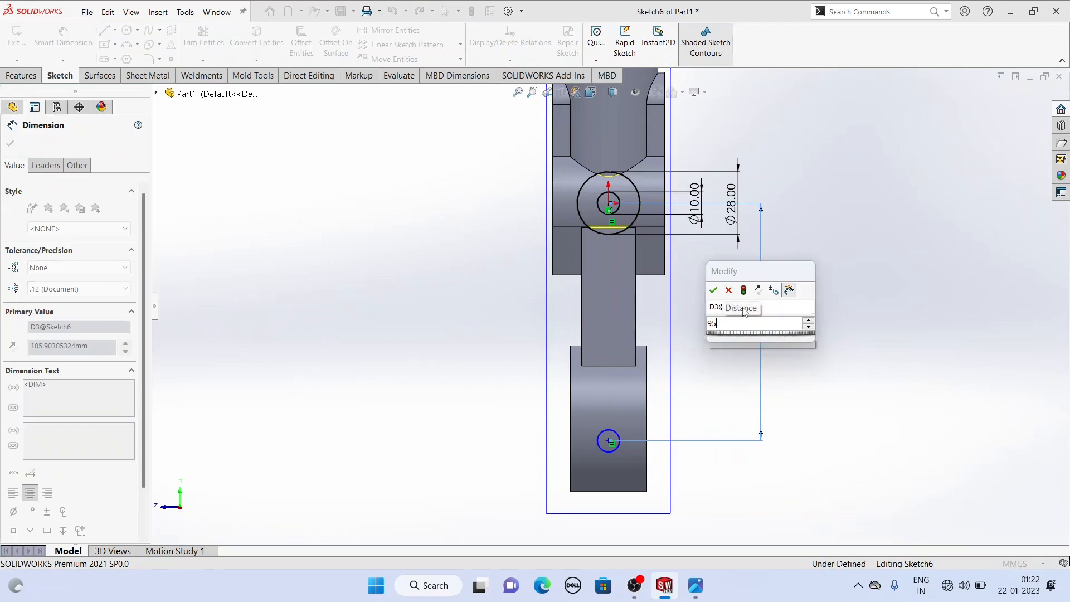
key("Escape")
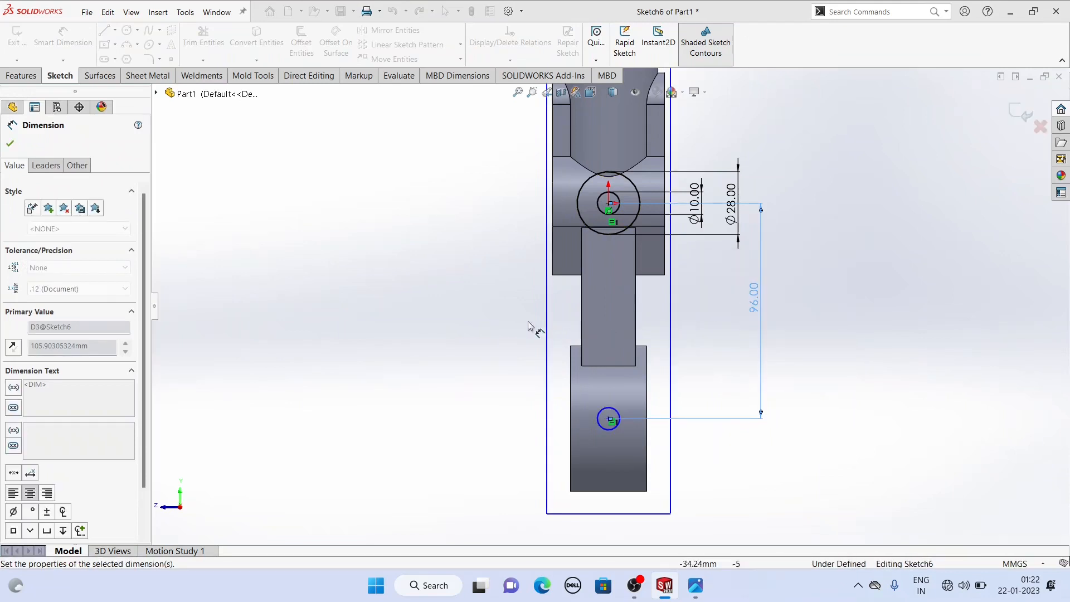
Add a vertical relation between the origin-centred circles' centre point and the lower circle's centre, and exit the sketch.
right_click(461, 273)
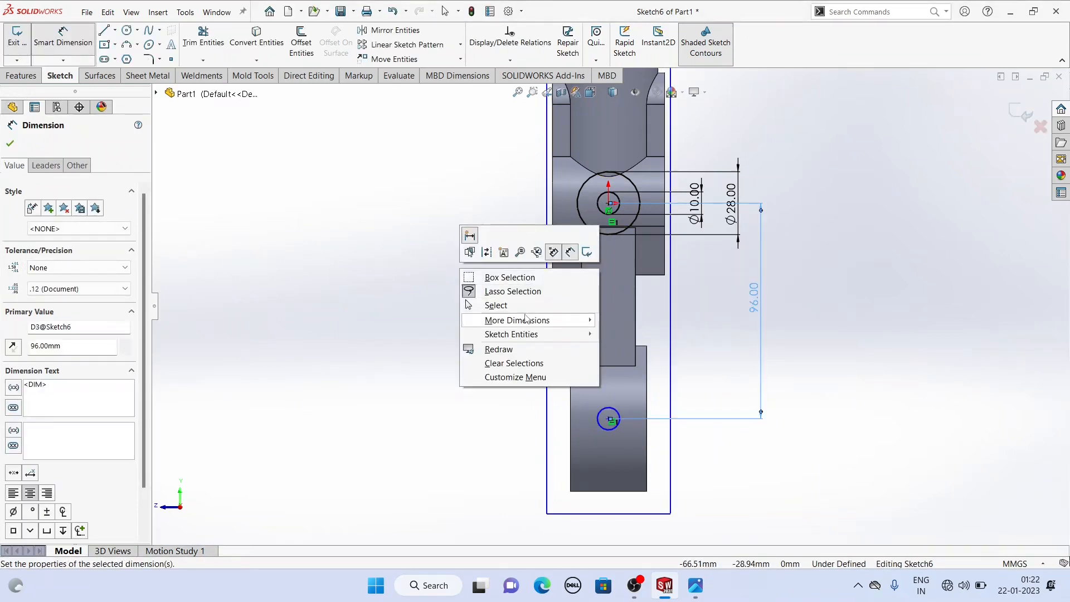
left_click(489, 303)
left_click(609, 204)
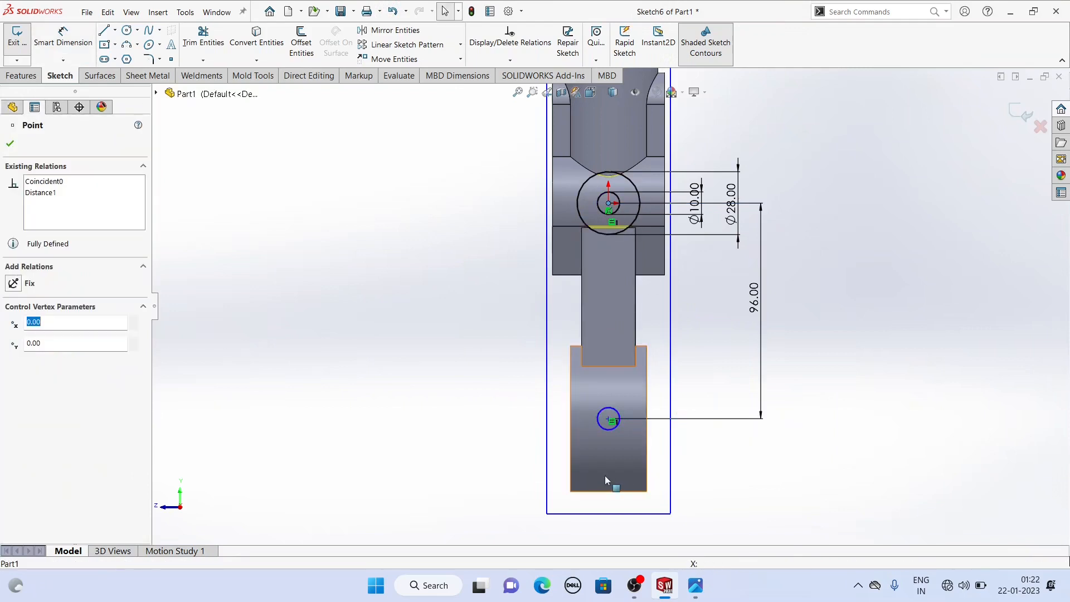
left_click(607, 419, "ctrl")
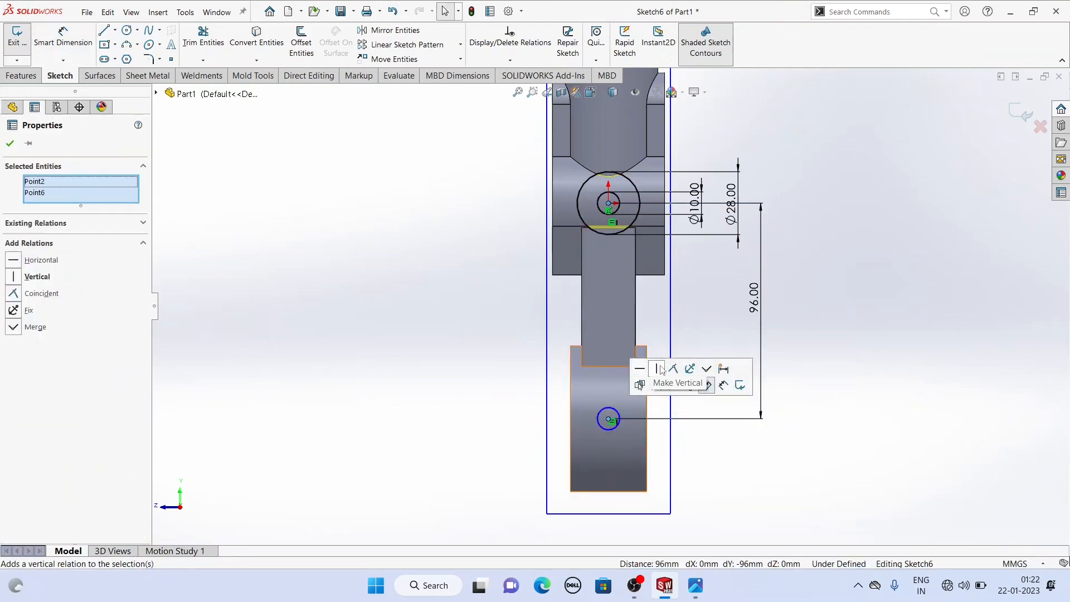
left_click(362, 322)
middle_click_drag(362, 322, 669, 359)
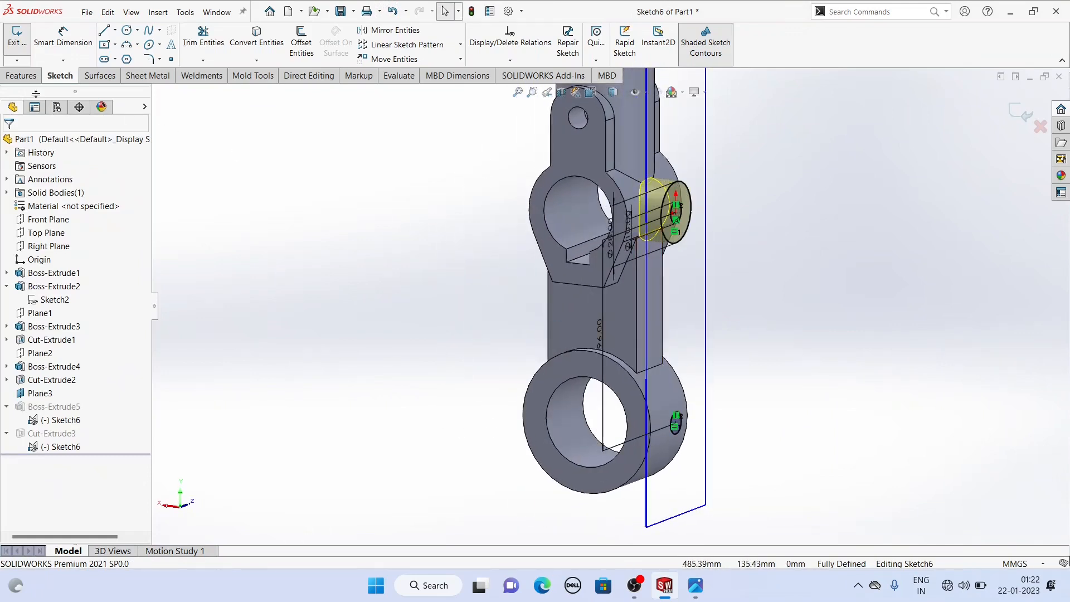
left_click(1019, 114)
Edit the side boss's hole cut to include the lower circle's contour, so it also cuts through the lower ring's wall.
left_click(55, 434)
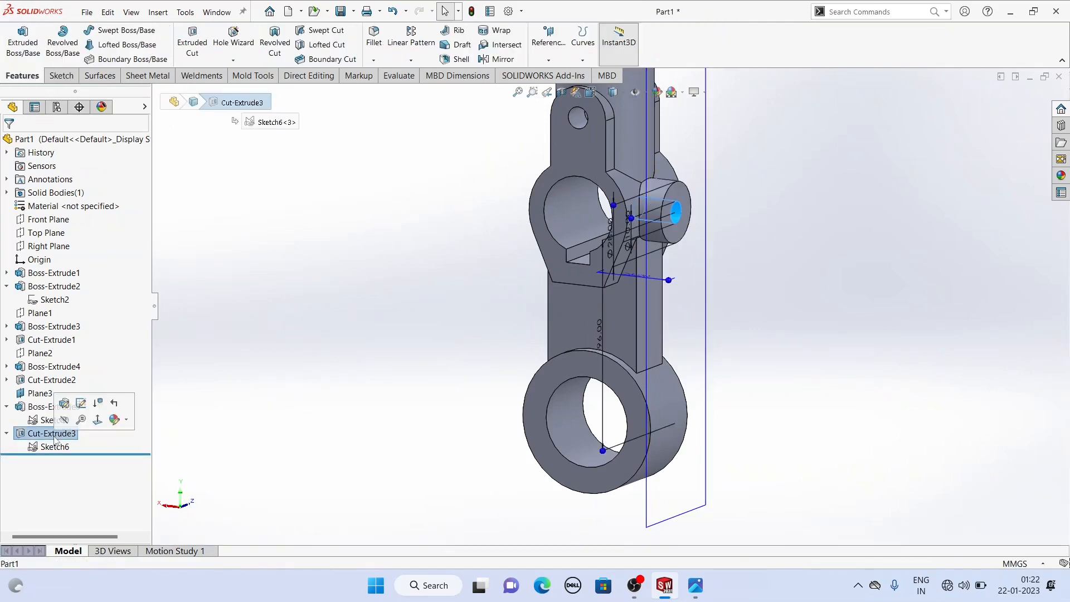
left_click(63, 404)
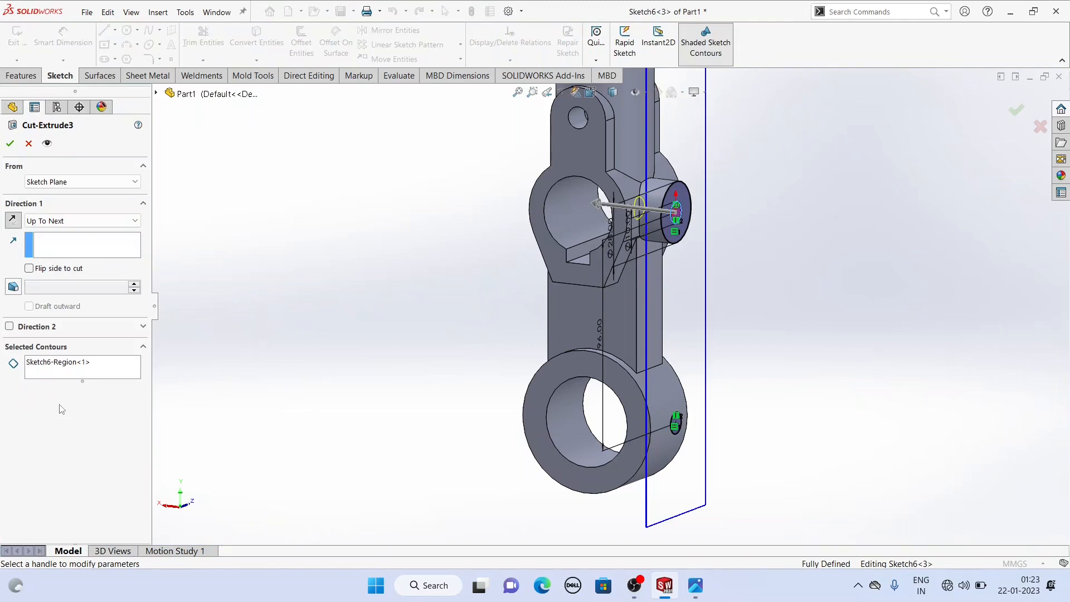
left_click(67, 373)
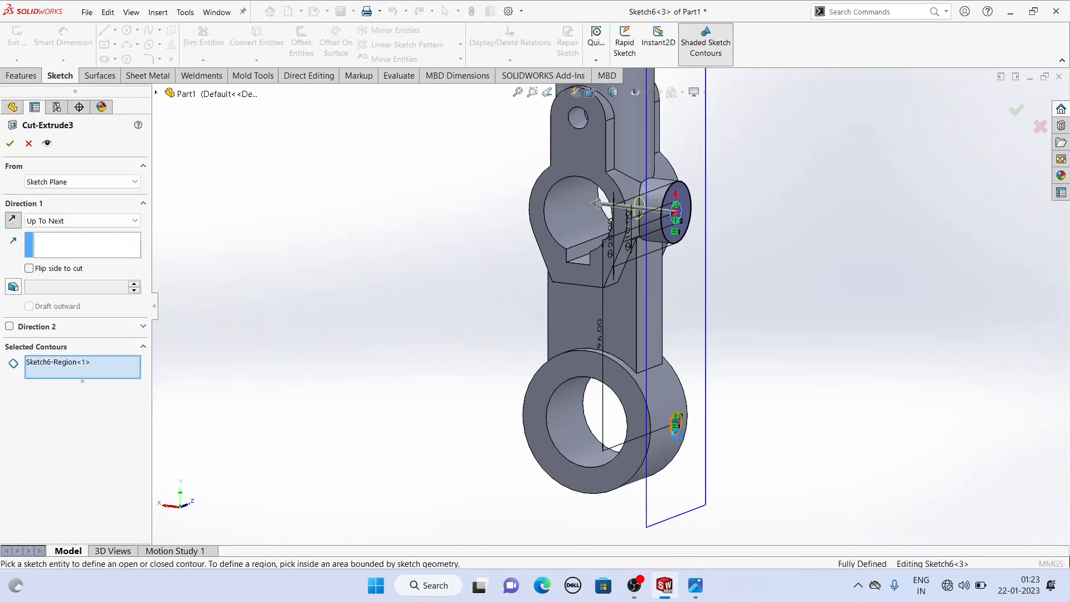
left_click(677, 434)
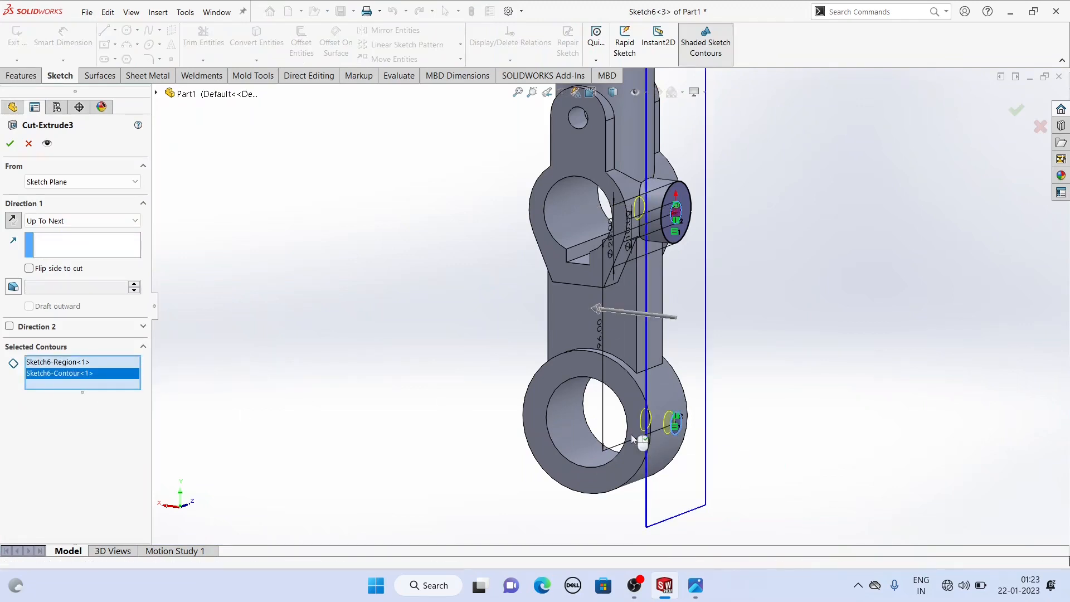
left_click(10, 145)
Hide the offset reference plane beside the side boss.
middle_click_drag(530, 235, 590, 245)
left_click(675, 182)
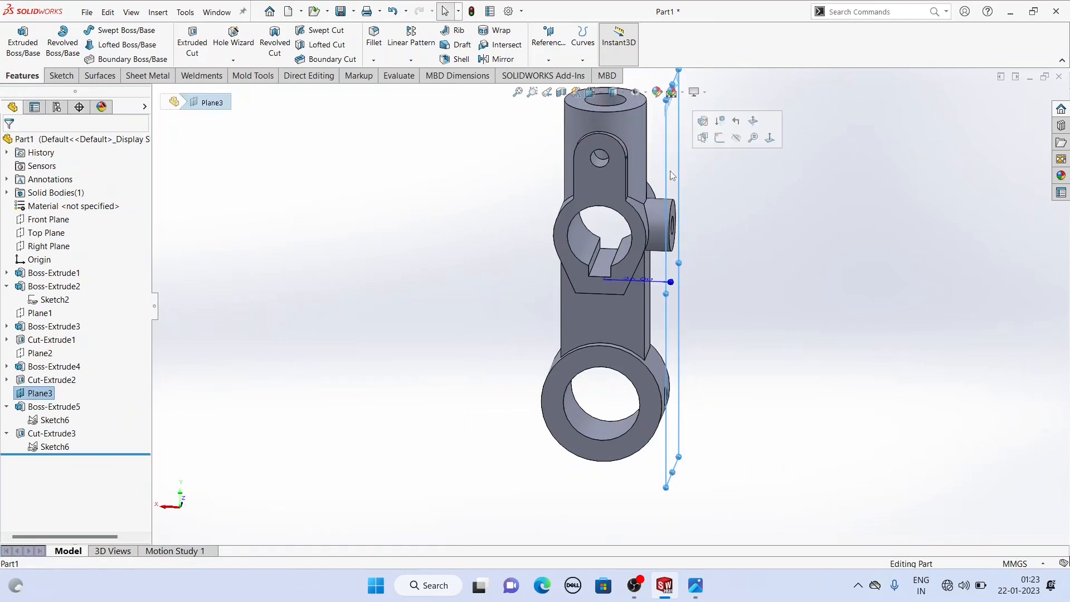
left_click(735, 140)
middle_click_drag(737, 138, 720, 198)
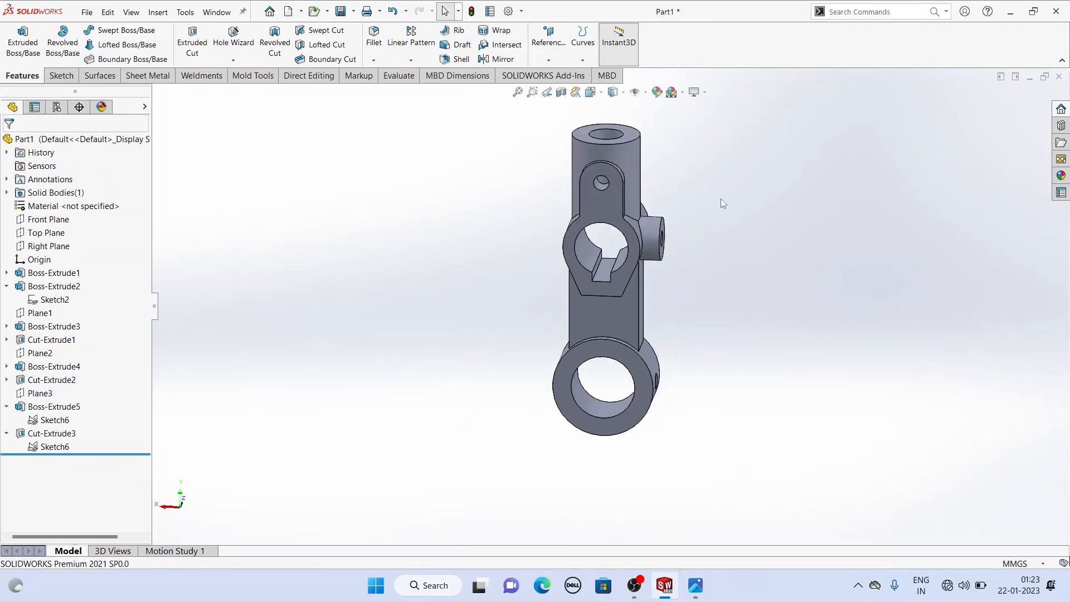
Examine the bracket's interior in a section view along the Front Plane, and restore the unsectioned view.
scroll(720, 199, "up", 1)
scroll(720, 198, "down", 2)
middle_click_drag(569, 350, 468, 417)
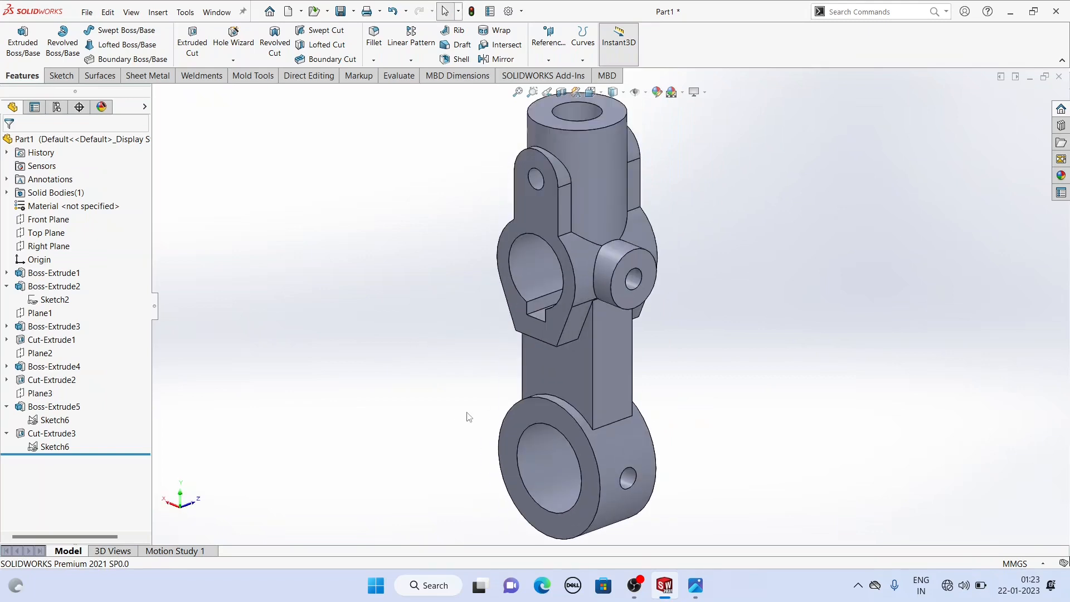
left_click(561, 93)
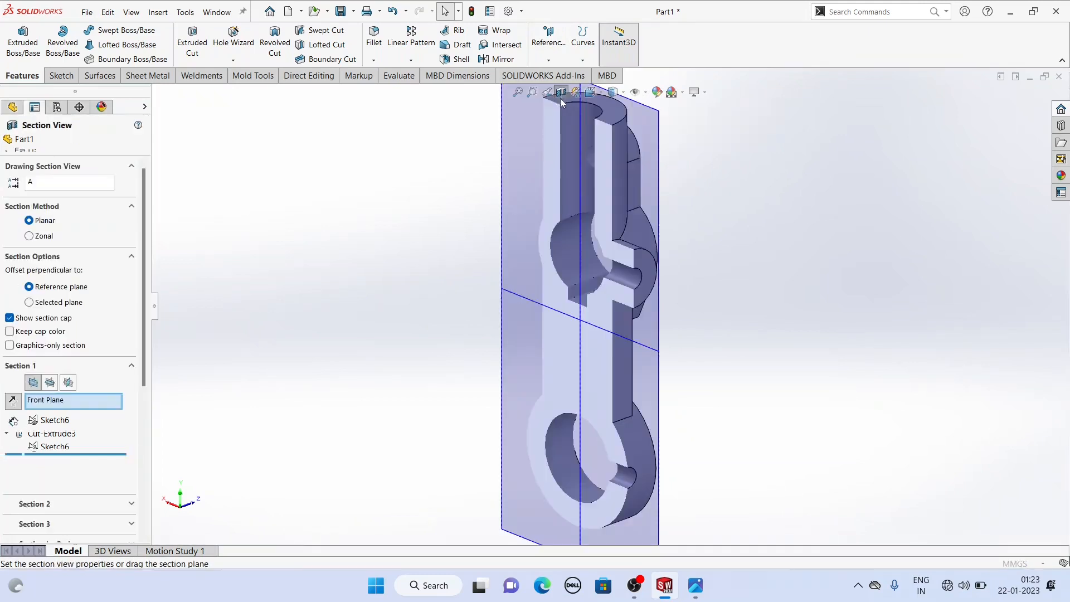
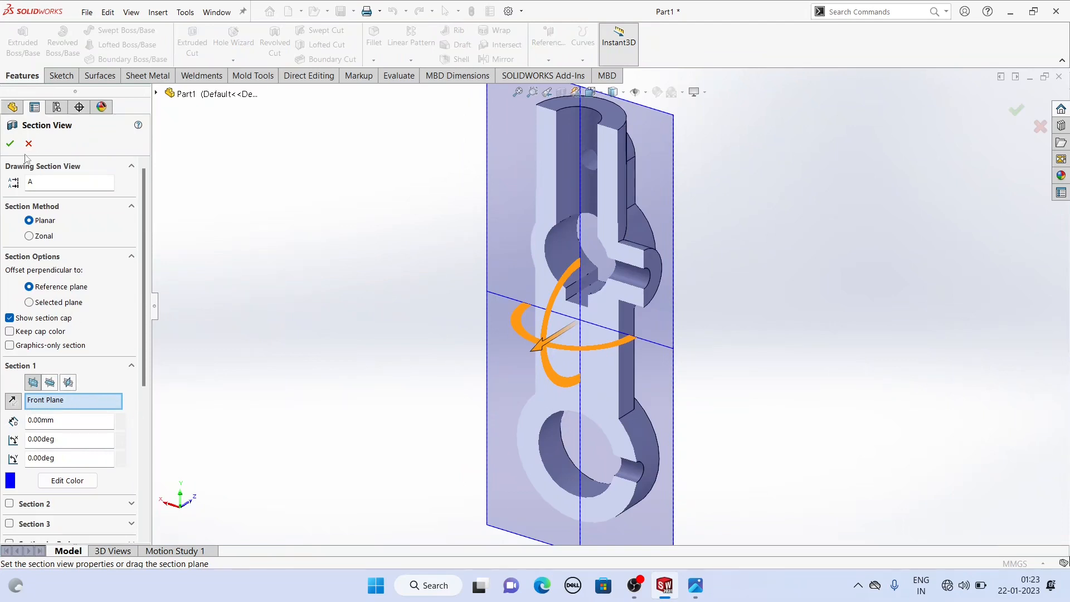
left_click(10, 143)
middle_click_drag(398, 224, 482, 242)
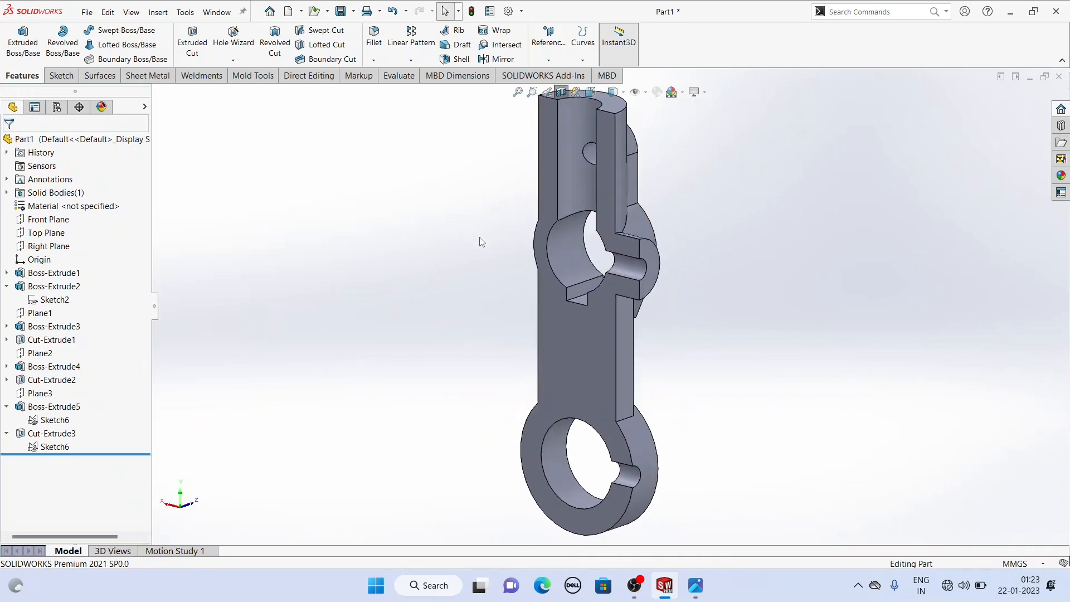
left_click(560, 92)
Apply the sandblasted iron appearance from the metal appearances to the whole bracket.
scroll(513, 219, "up", 1)
middle_click_drag(549, 212, 614, 179)
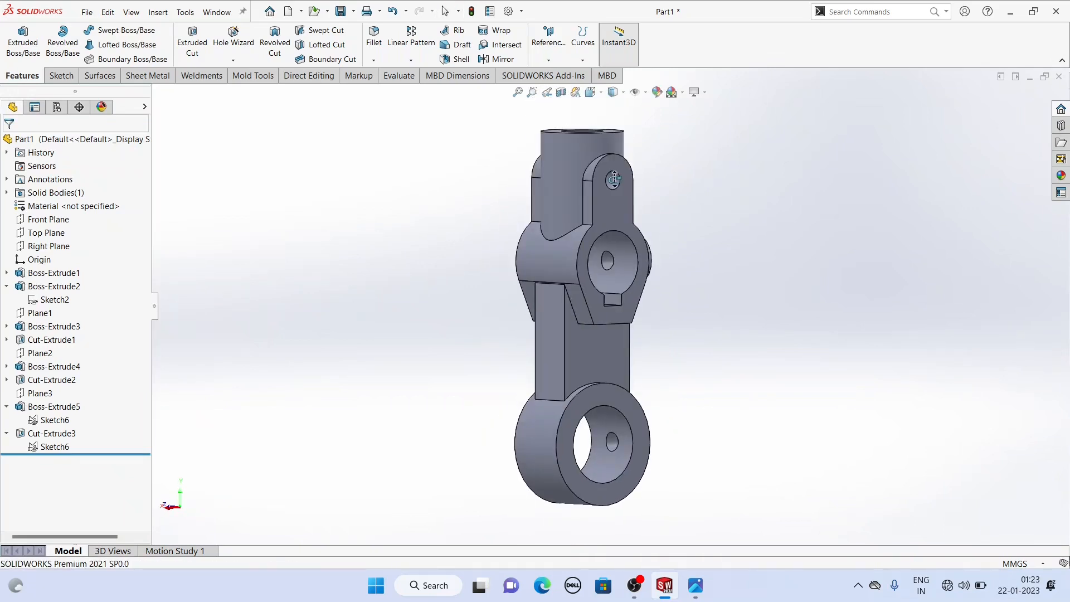
left_click(1062, 175)
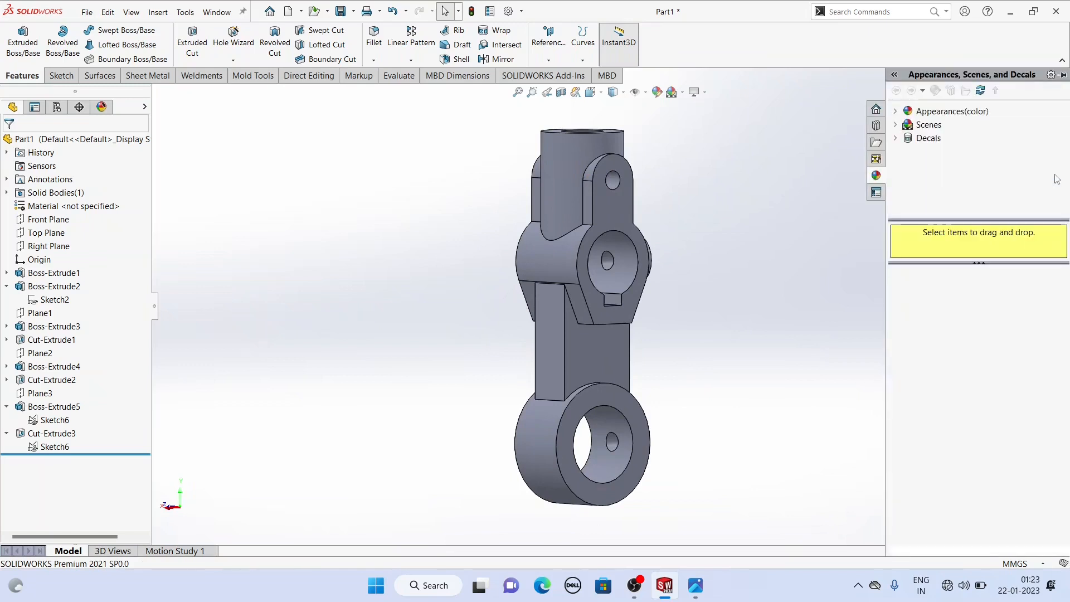
left_click(901, 114)
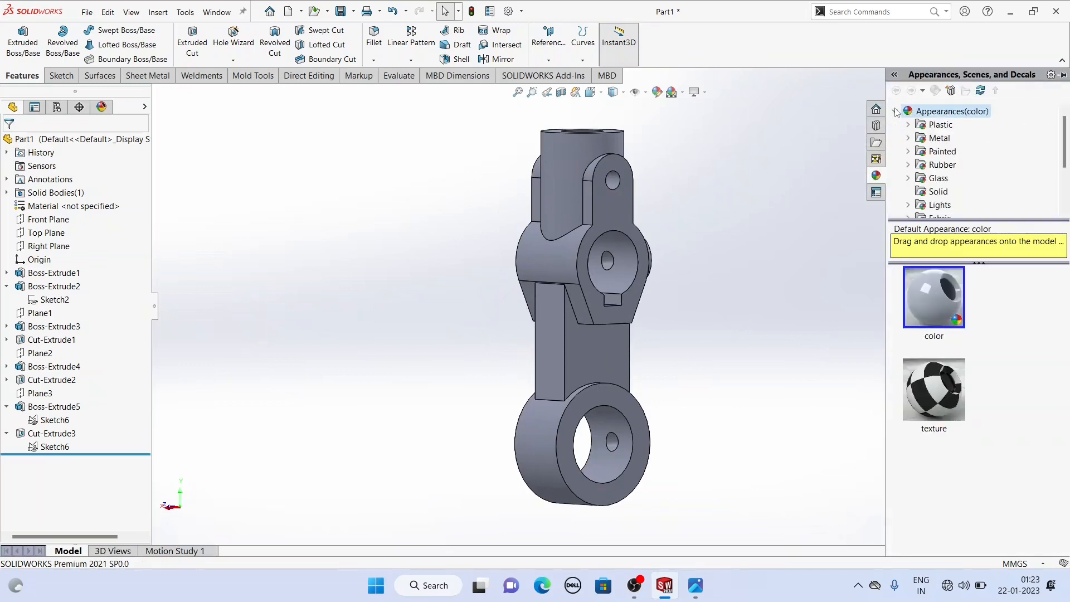
left_click(909, 139)
scroll(981, 190, "down", 1)
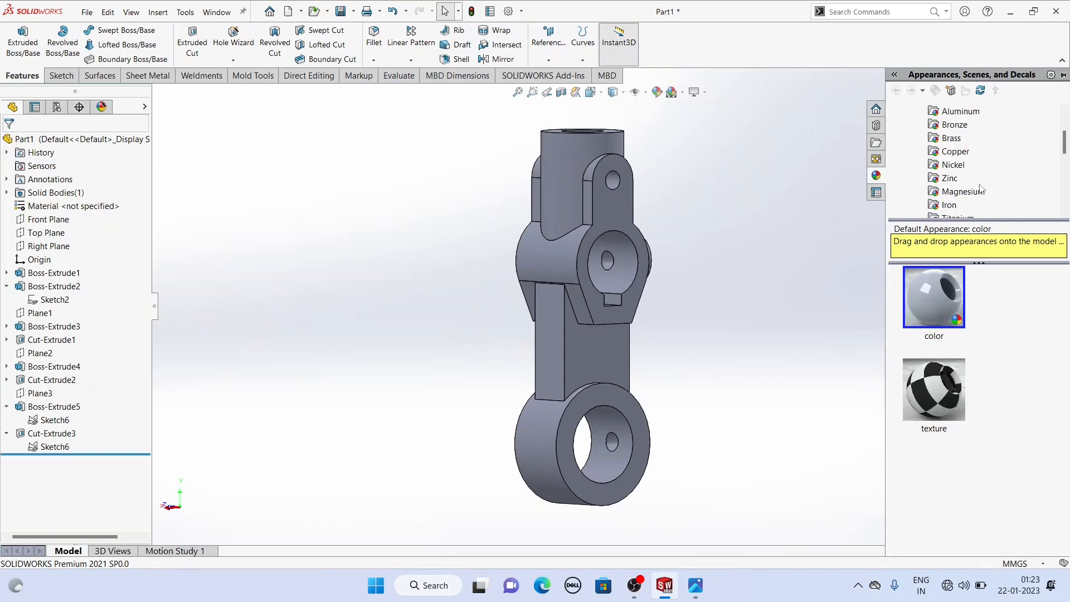
scroll(980, 189, "down", 1)
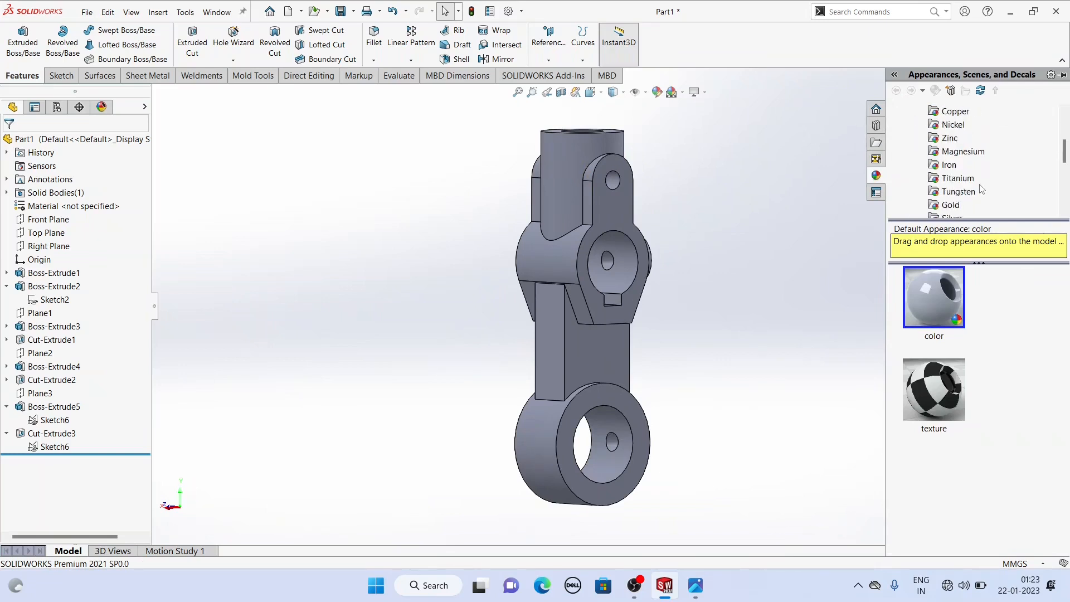
left_click(948, 165)
scroll(945, 370, "down", 1)
mouse_move(945, 370)
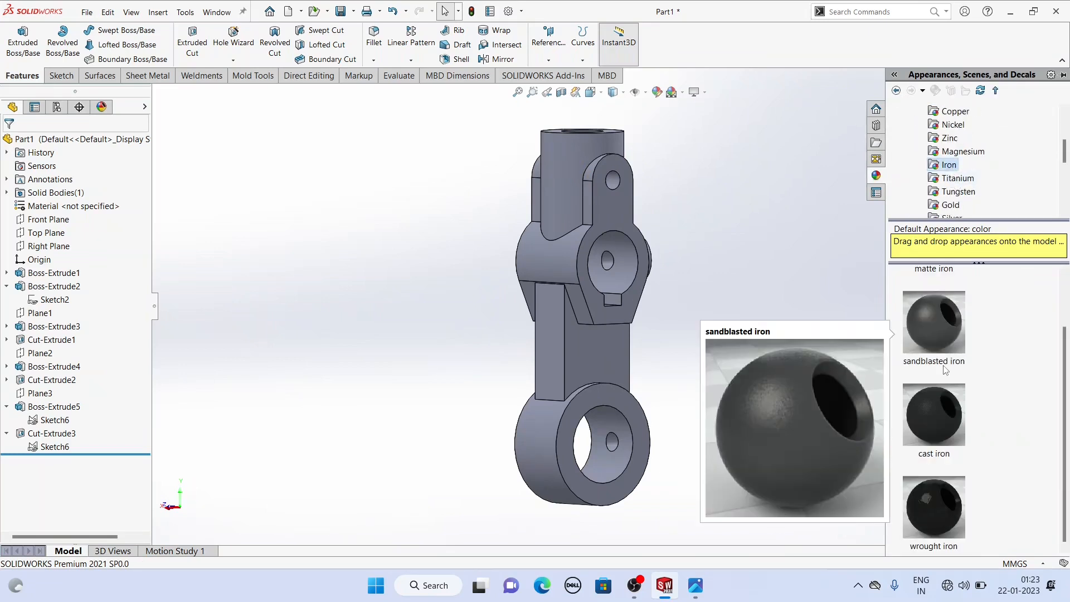
left_click(943, 328)
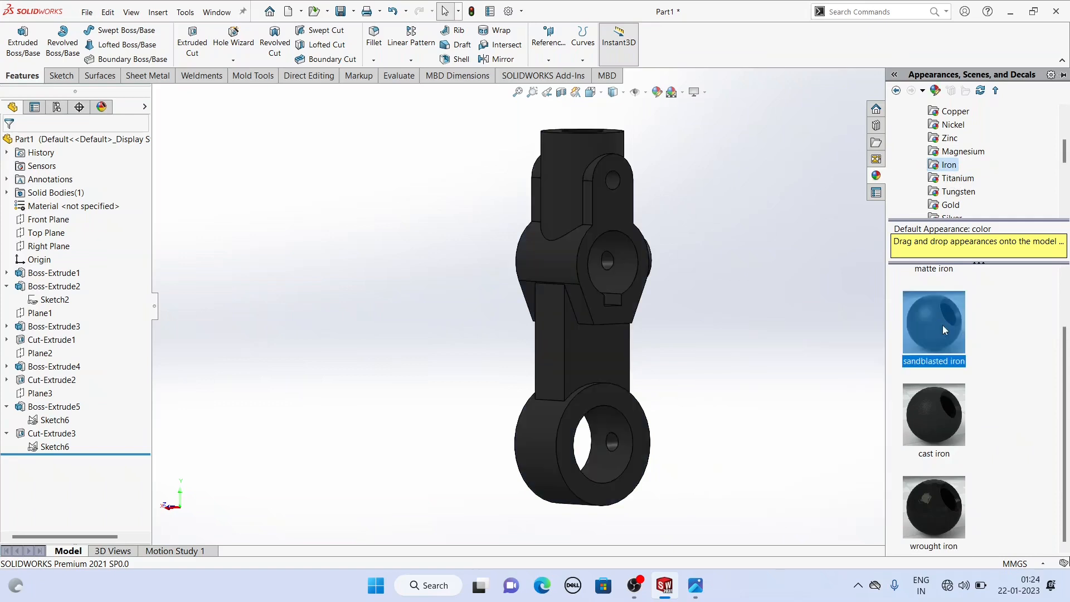
Apply the burnished tungsten appearance to the last two hole cuts, the lug hole, both large ring bores and the keyway faces.
scroll(838, 330, "down", 3)
scroll(694, 313, "up", 4)
middle_click_drag(682, 306, 654, 306)
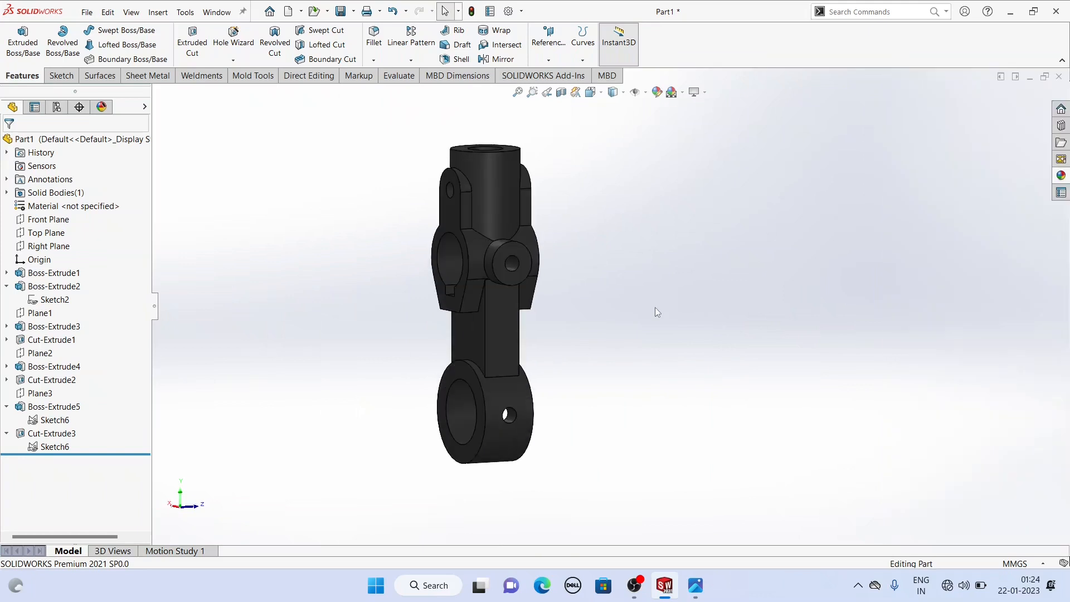
scroll(385, 306, "down", 2)
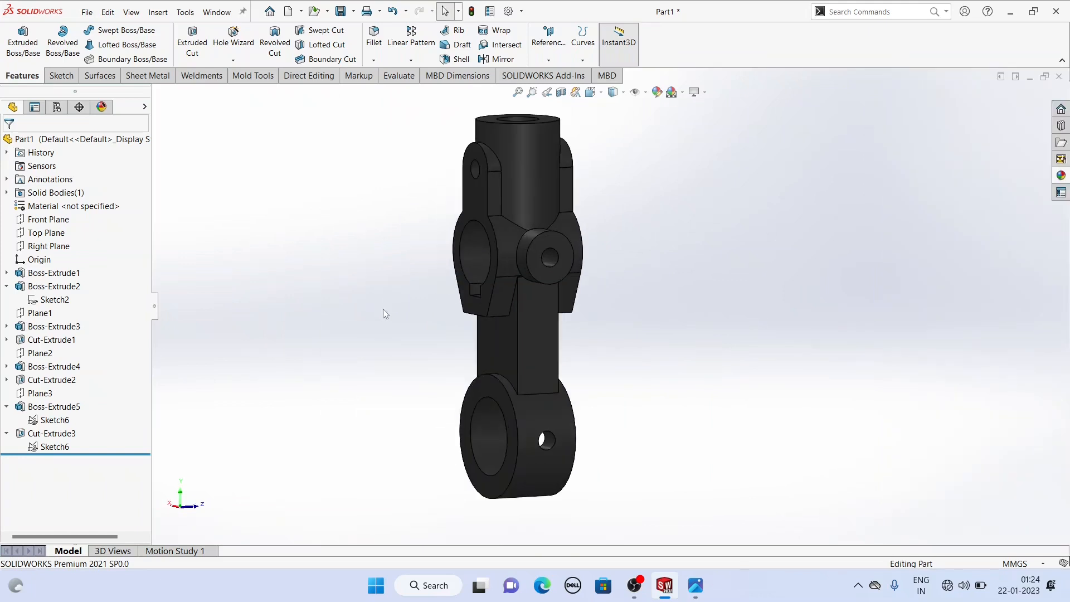
left_click(51, 434)
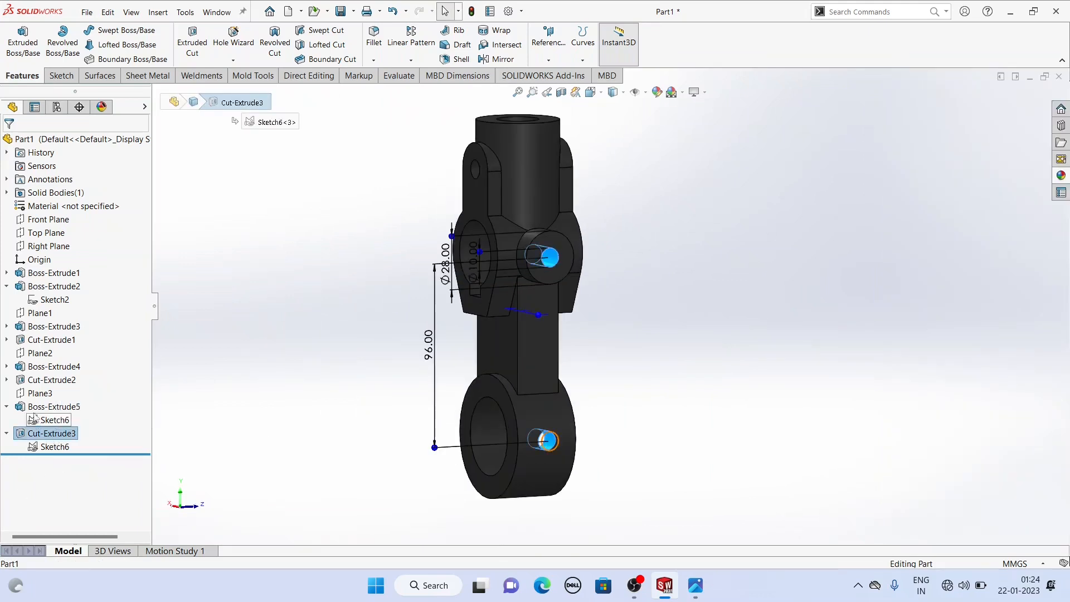
left_click(39, 381, "ctrl")
middle_click_drag(308, 365, 362, 384)
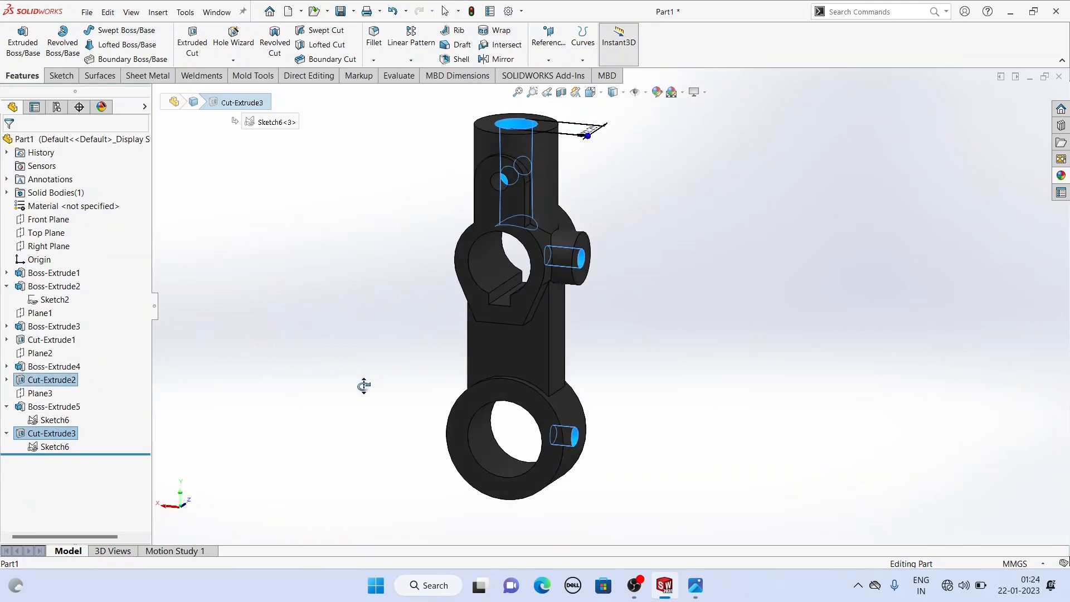
left_click(492, 441)
left_click(493, 283, "ctrl")
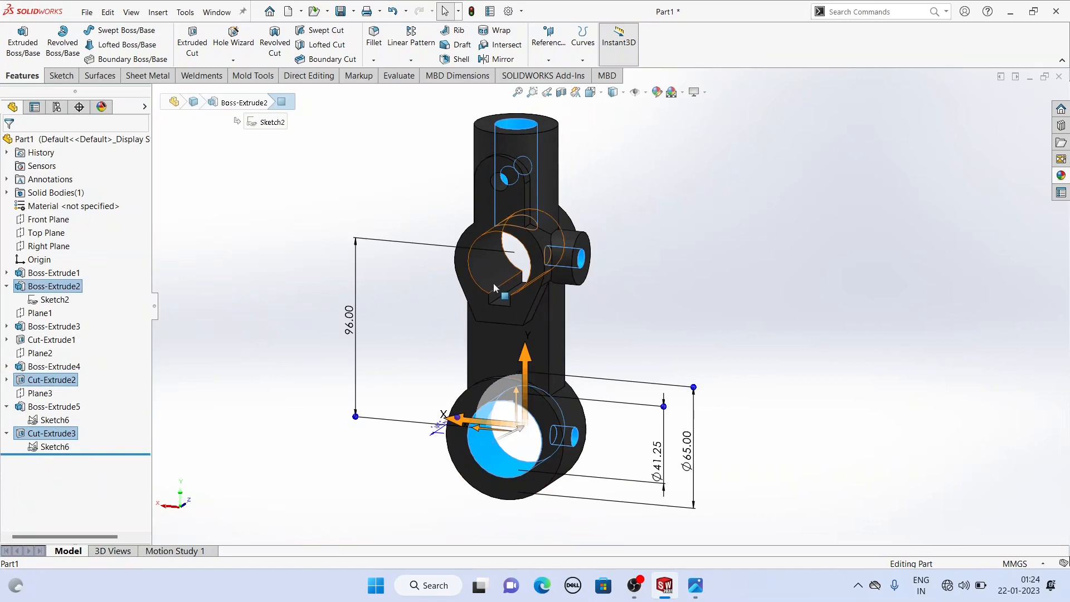
left_click(501, 301, "ctrl")
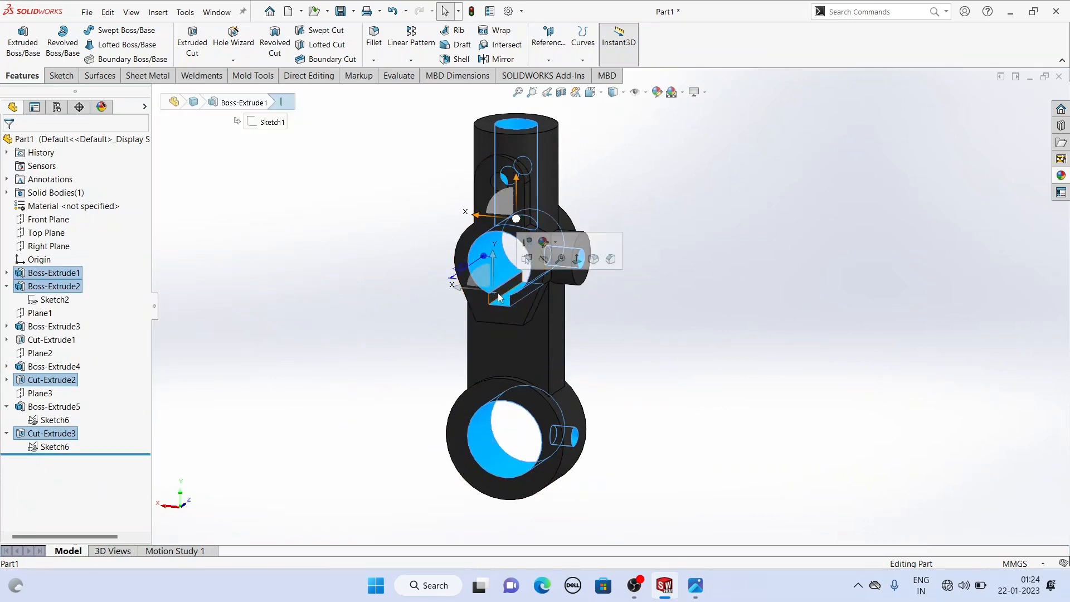
left_click(496, 294, "ctrl")
middle_click_drag(455, 298, 529, 298)
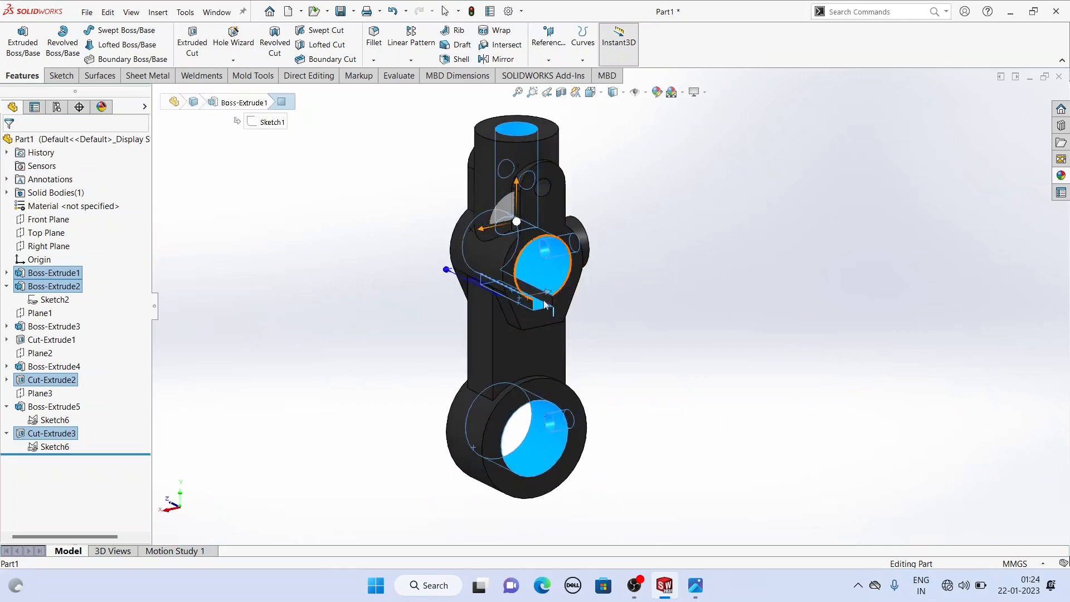
scroll(529, 298, "down", 3)
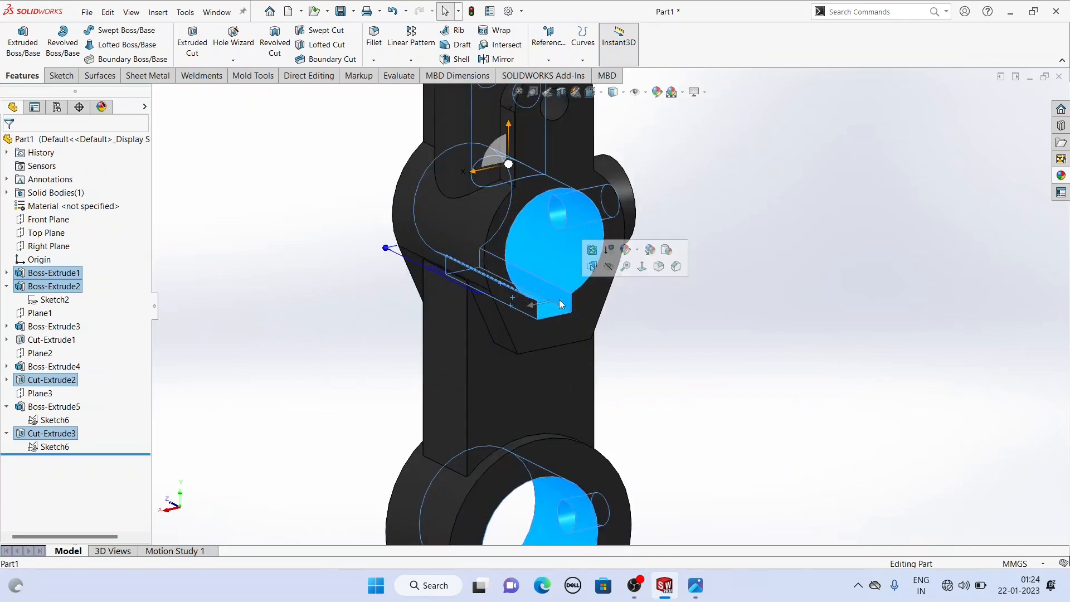
scroll(555, 278, "up", 3)
middle_click_drag(588, 168, 652, 260)
left_click(1060, 176)
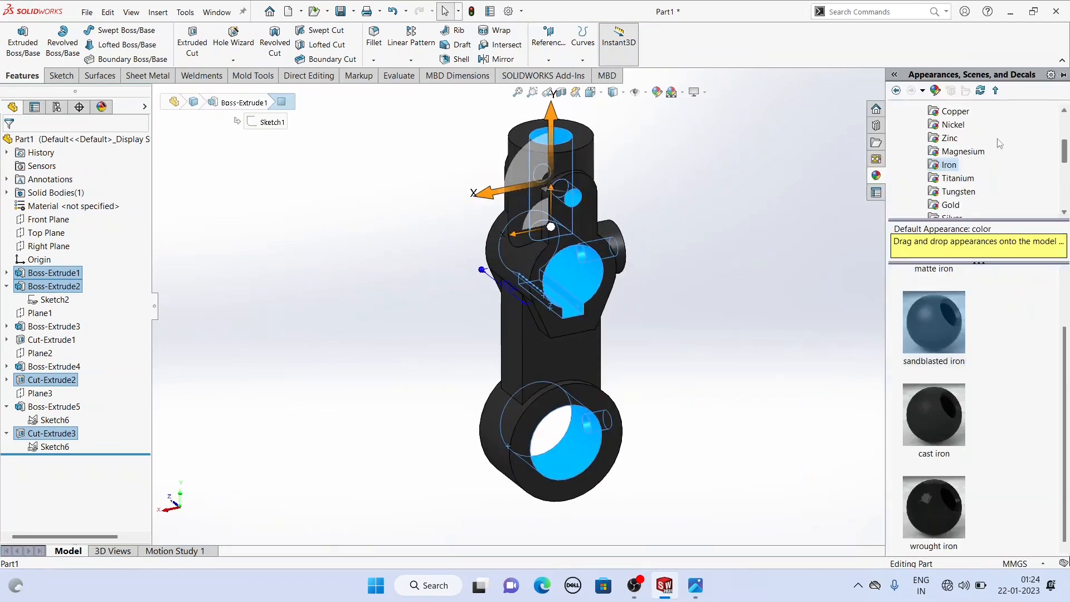
scroll(976, 188, "down", 1)
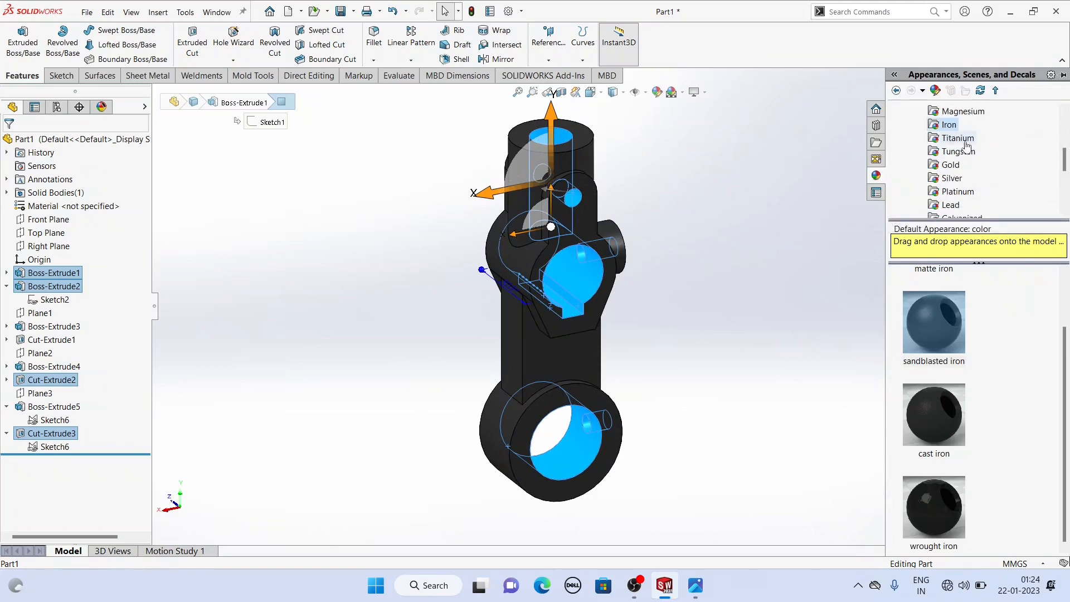
left_click(958, 152)
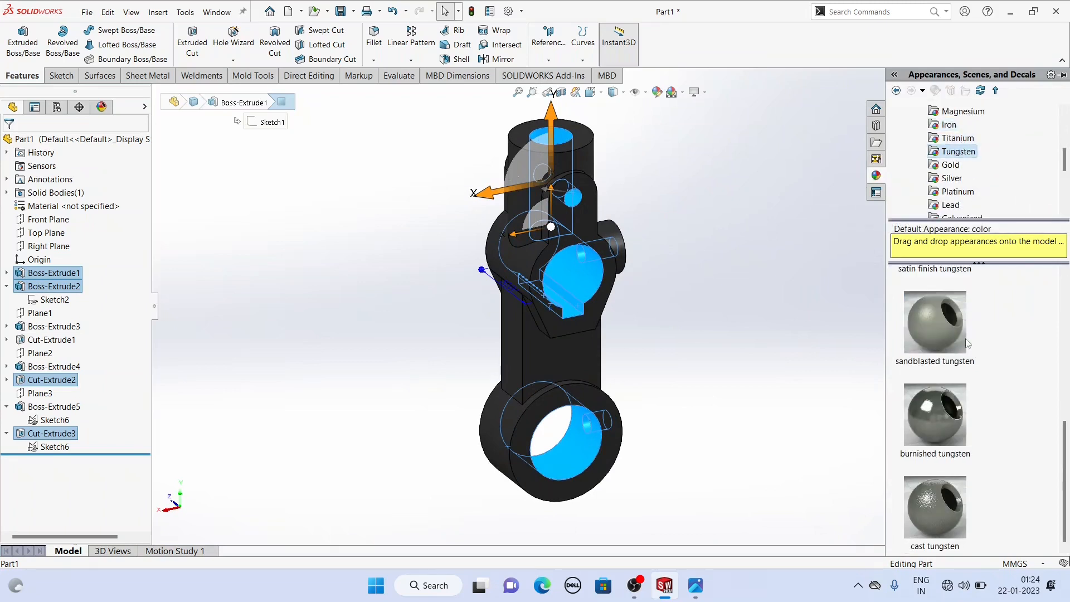
left_click(959, 434)
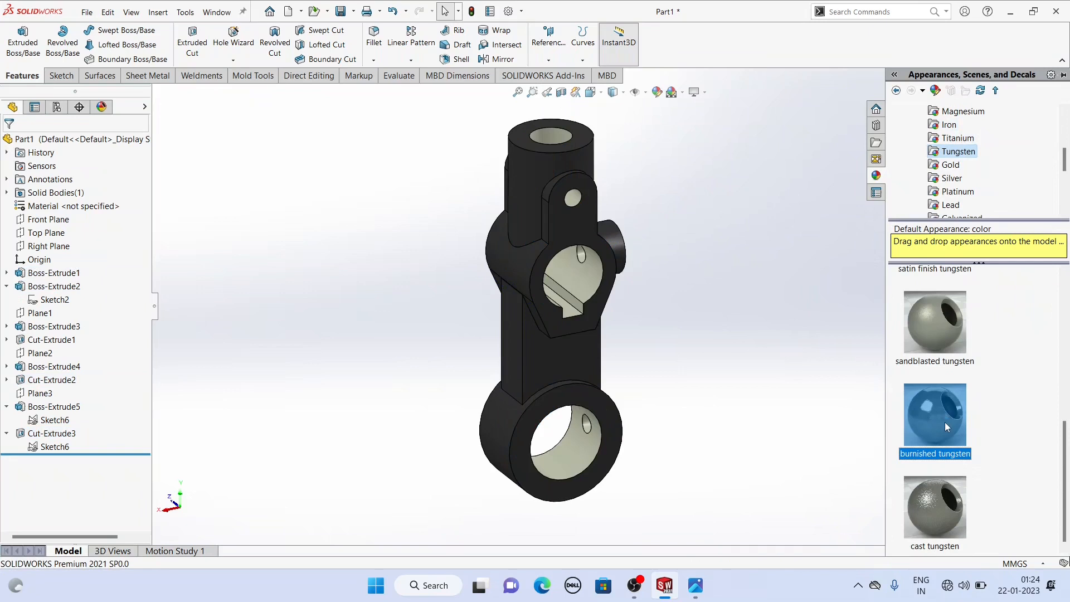
left_click(726, 377)
middle_click_drag(659, 305, 587, 290)
scroll(472, 308, "down", 1)
middle_click_drag(500, 313, 530, 290)
scroll(529, 290, "up", 1)
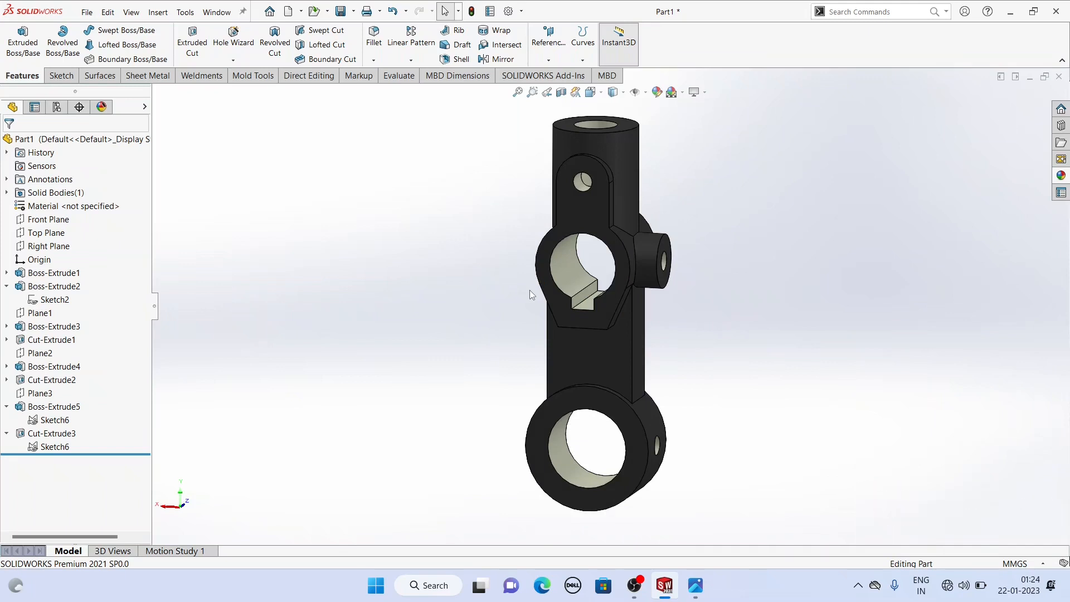
middle_click_drag(526, 302, 587, 308)
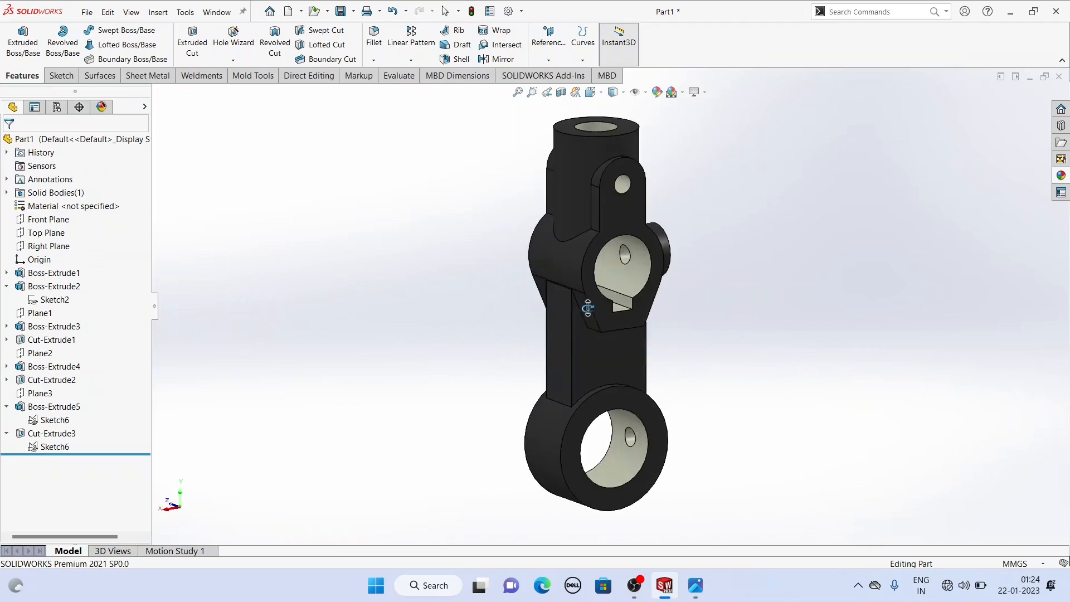